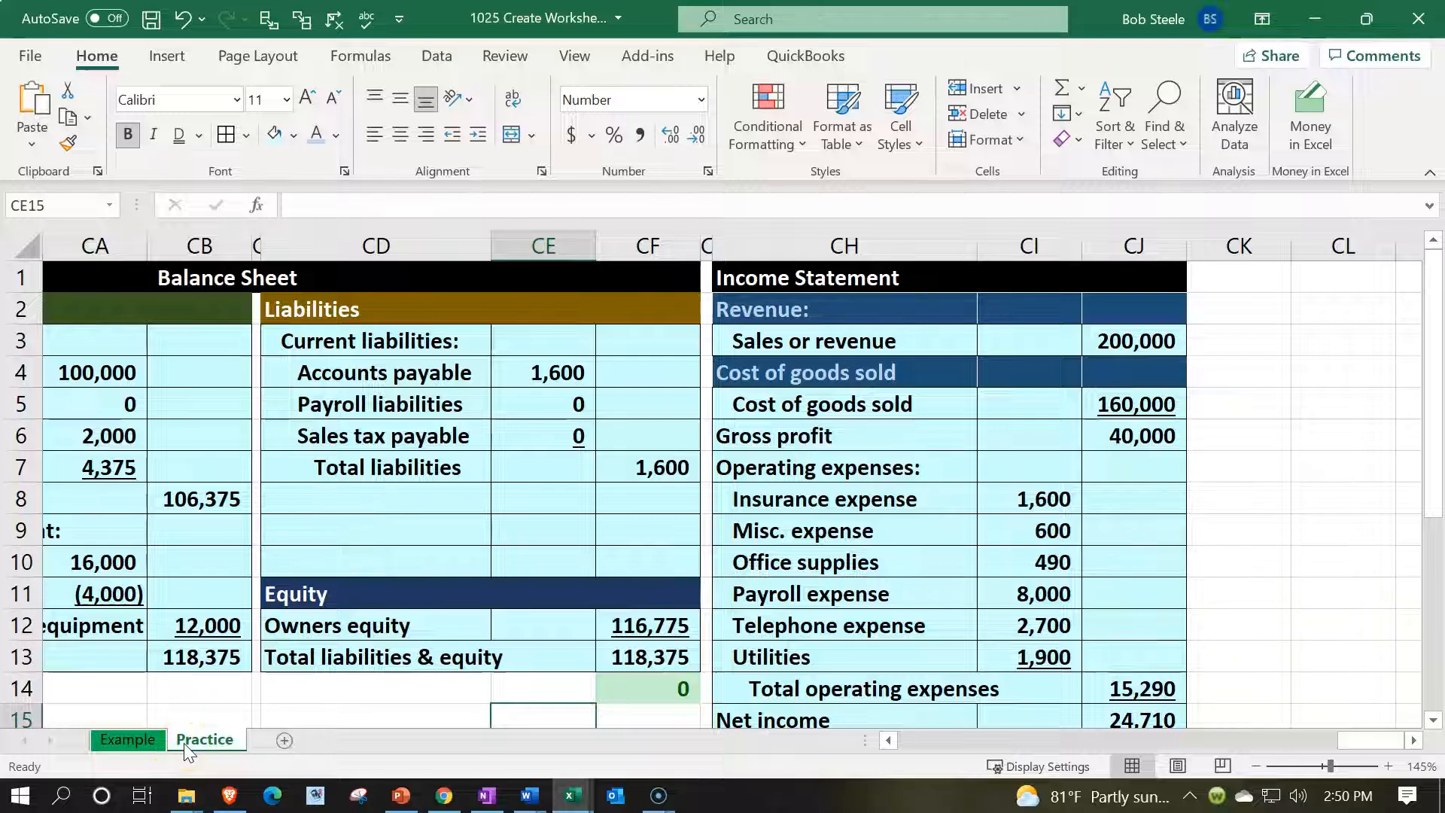
Open the Example sheet and go back to its journal entry columns at the start of row 8.
left_click(127, 740)
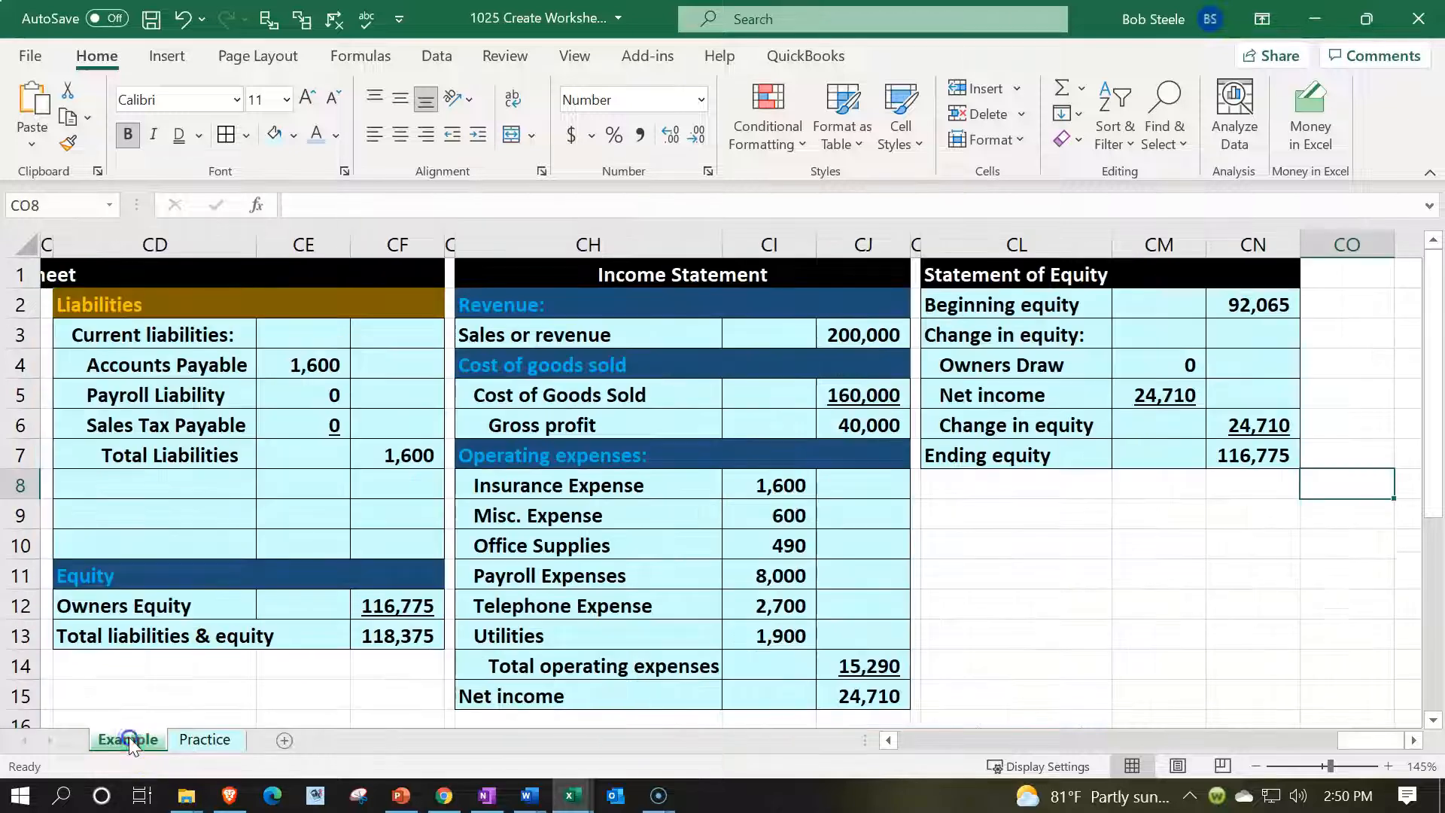
left_click(238, 490)
key("Left")
key("Left")
key("Left")
key("Left")
key("Left")
key("Left")
key("Left")
key("Left")
key("Left")
key("Left")
key("Left")
key("Left")
key("Left")
key("Left")
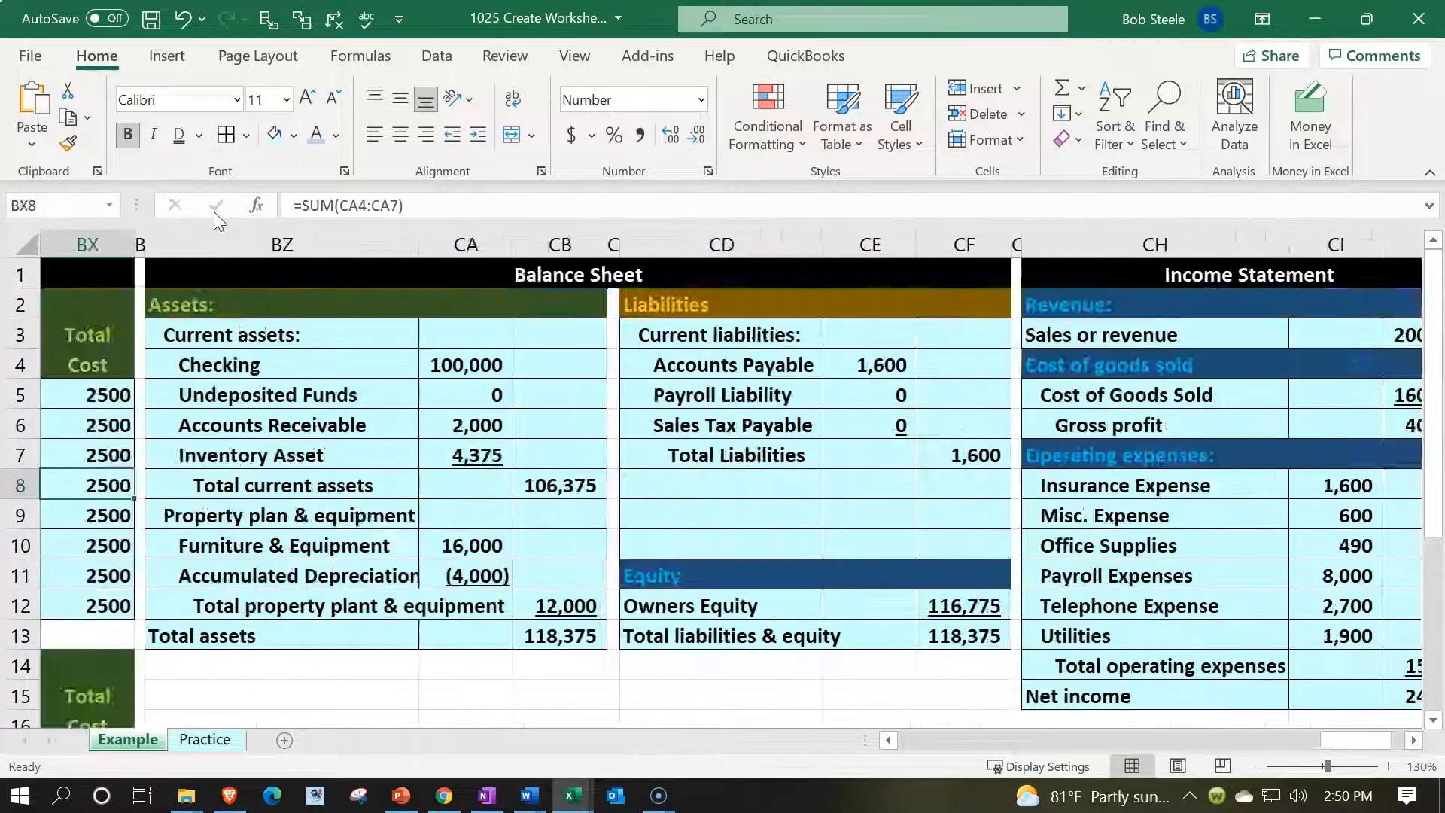
key("Left")
key("Left")
key("Left")
key("Left")
key("Left")
key("Left")
key("Left")
key("Left")
key("Left")
key("Left")
key("Left")
key("Left")
key("Left")
key("Left")
key("Left")
key("Left")
key("Left")
key("Left")
key("Left")
key("Left")
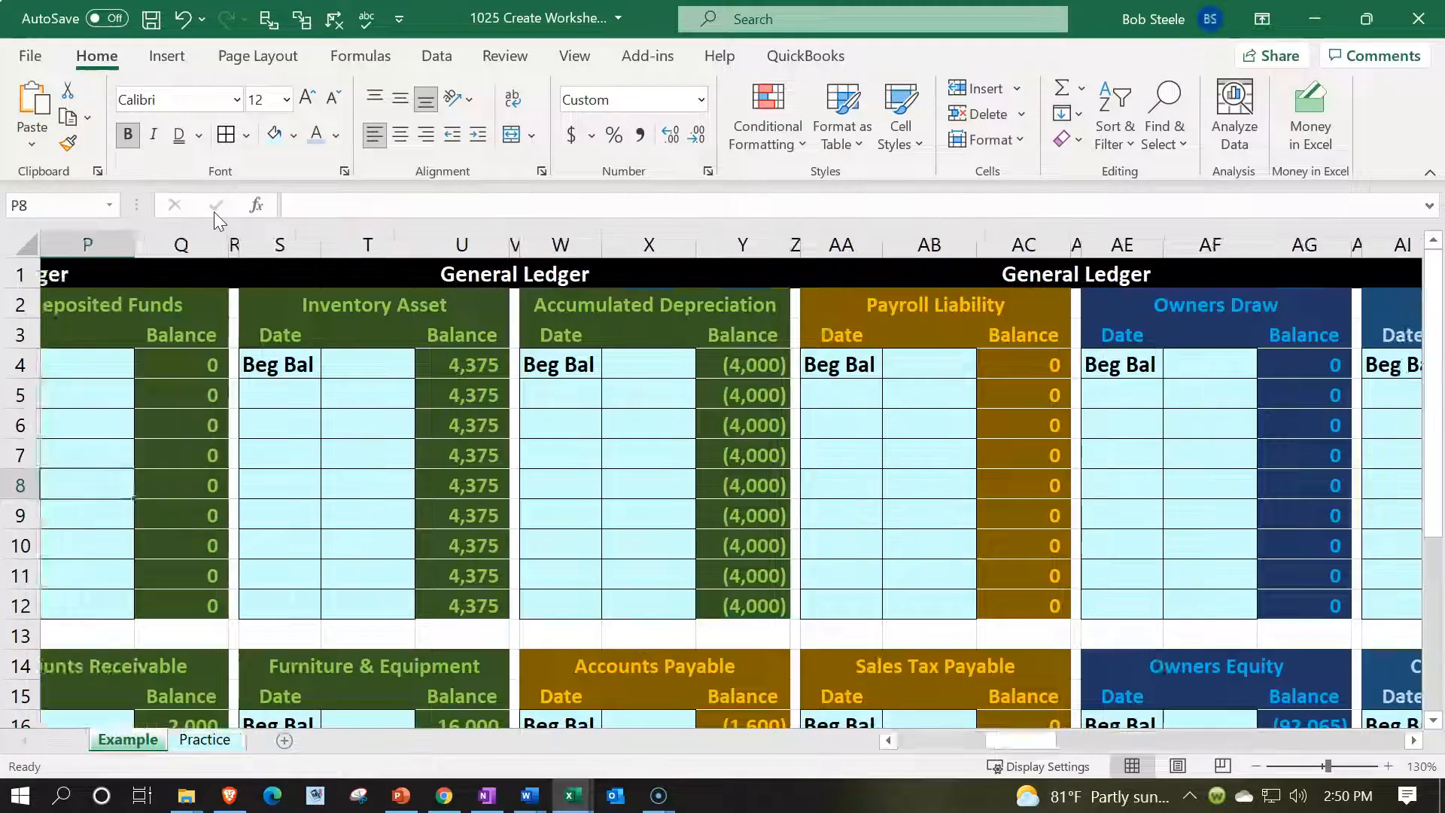
key("Left")
key("Left")
key("Left")
key("Left")
key("Left")
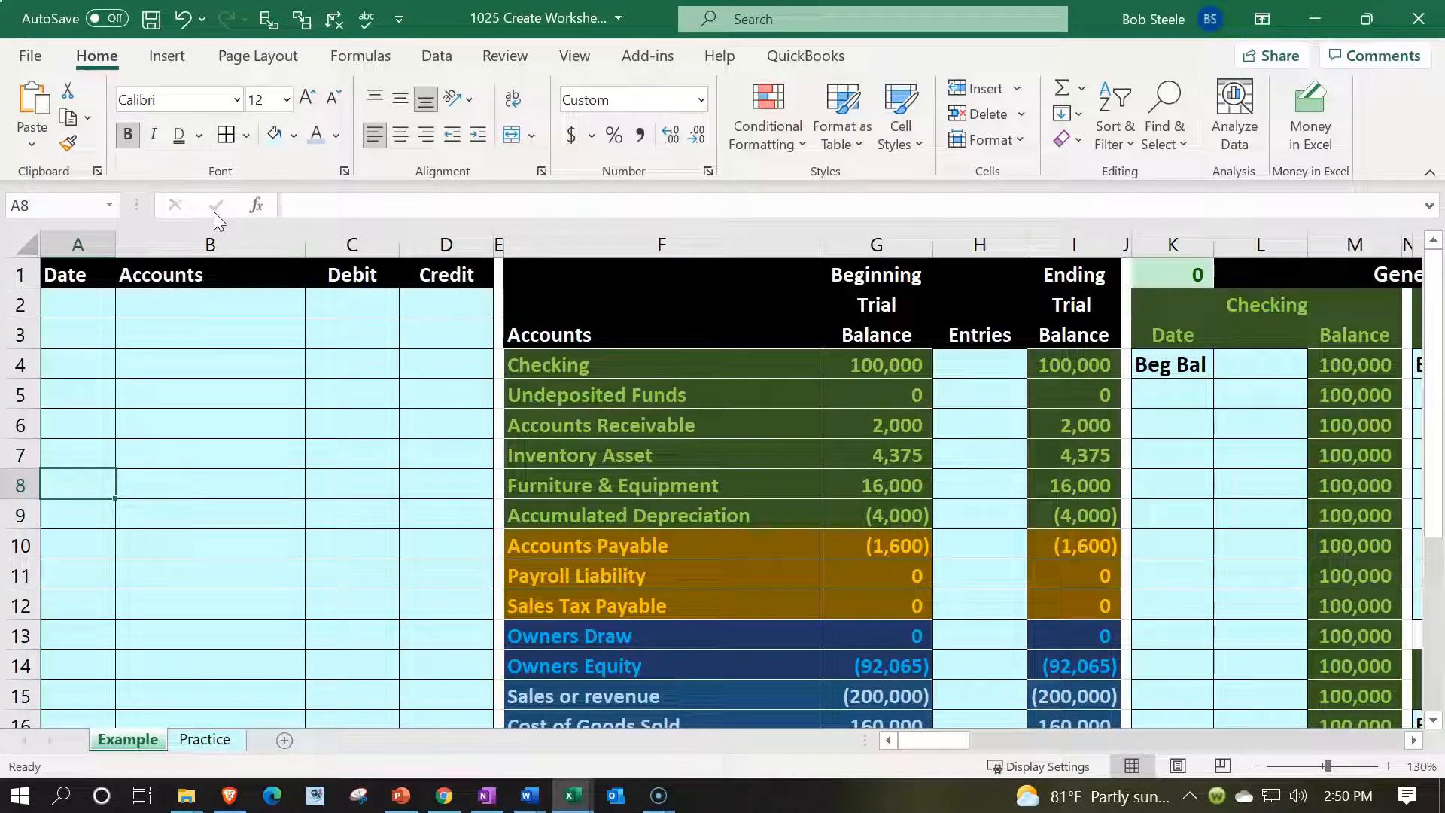
Examine the journal entry columns and the beginning trial balance on the Example sheet.
key("Right")
key("Right")
key("Right")
key("Right")
key("Right")
key("Right")
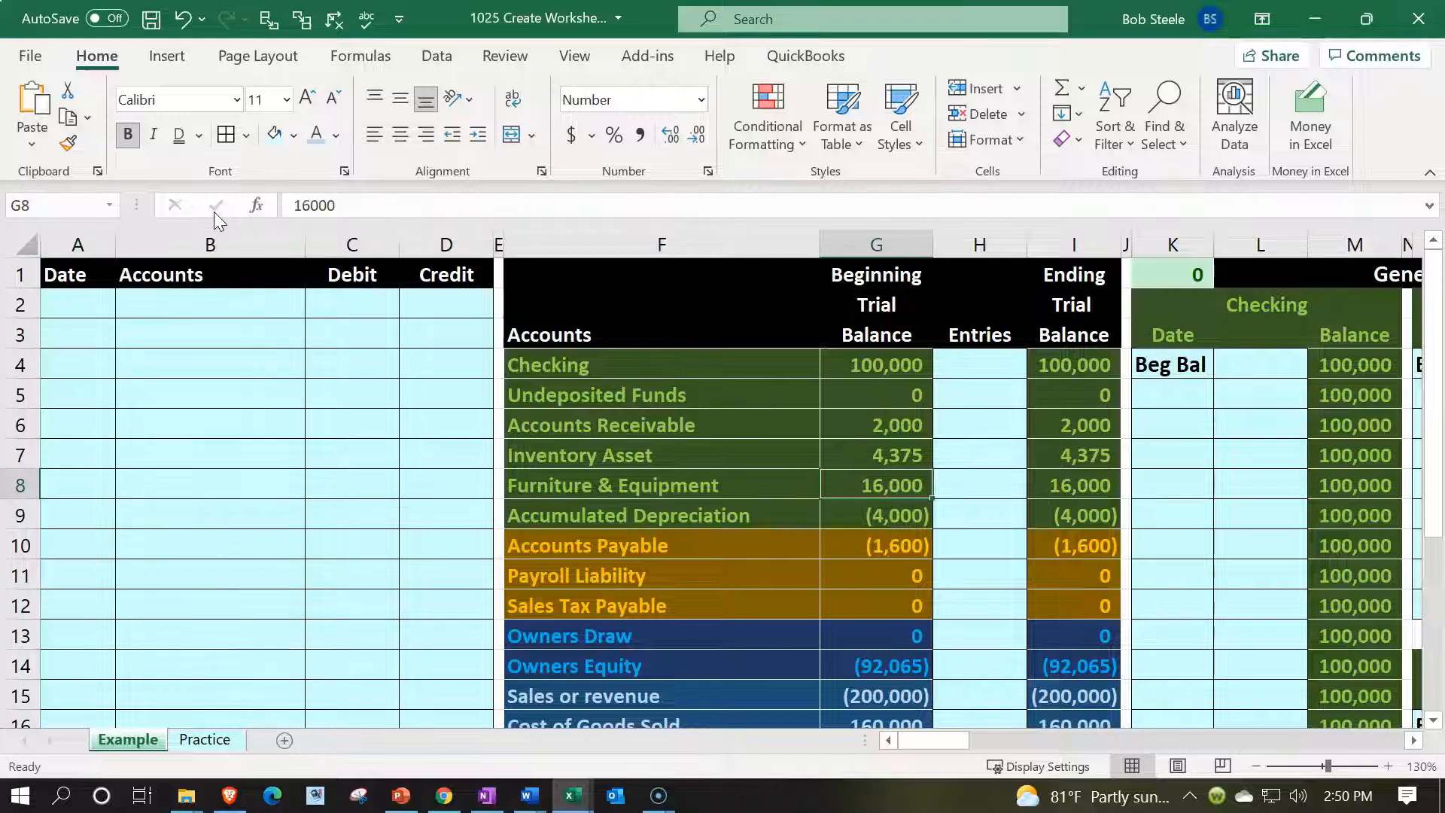
Review the general ledger accounts on the Example sheet, from Checking across to Telephone Expense.
key("Right")
key("Right")
key("Right")
key("Right")
key("Right")
key("Right")
key("Right")
key("Right")
key("Right")
key("Right")
key("Right")
key("Right")
key("Right")
key("Right")
key("Right")
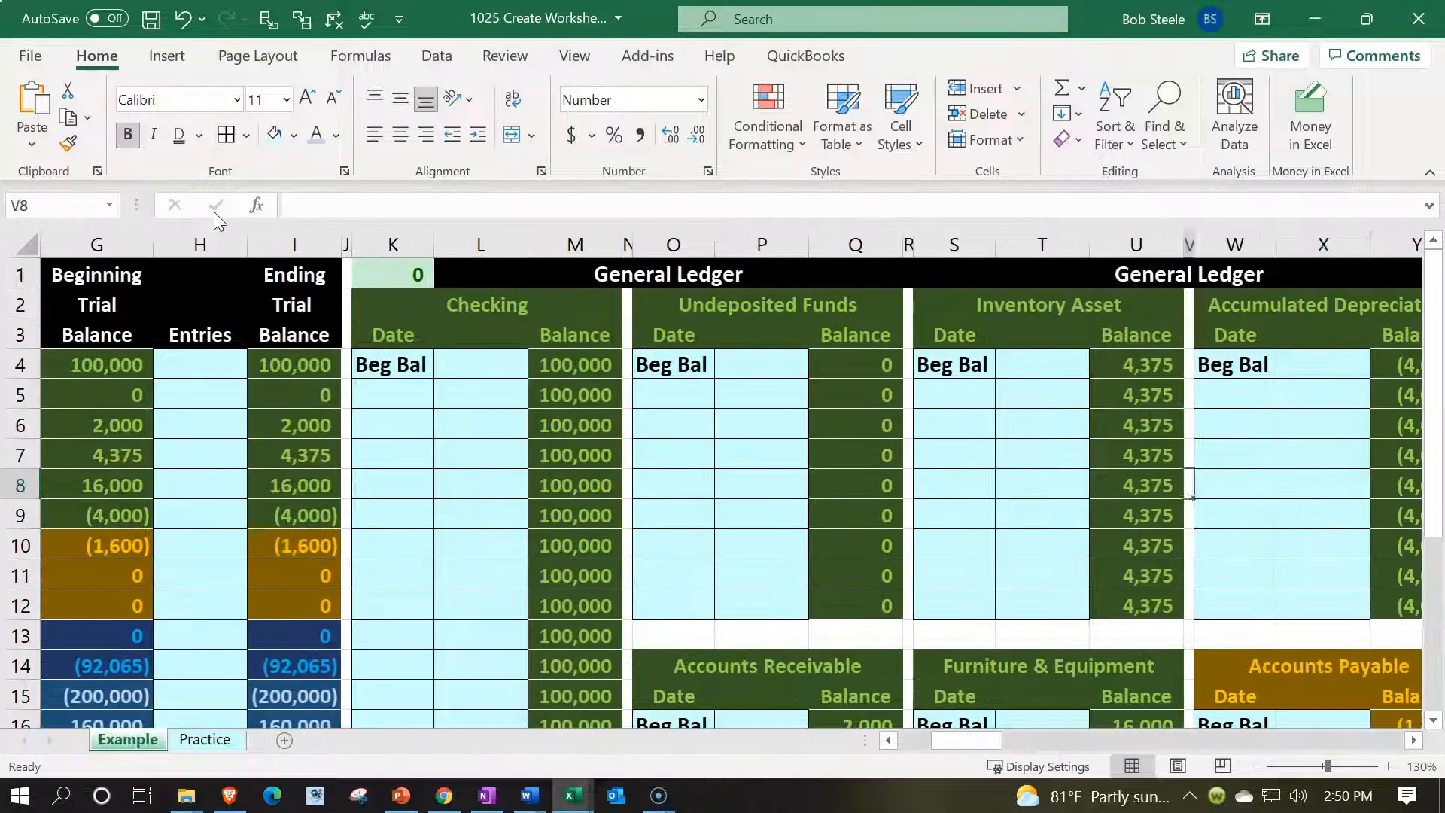
key("Right")
key("Right")
key("Right")
key("Right")
key("Right")
key("Right")
key("Right")
key("Right")
key("Right")
key("Right")
key("Right")
key("Right")
key("Right")
key("Right")
key("Right")
key("Right")
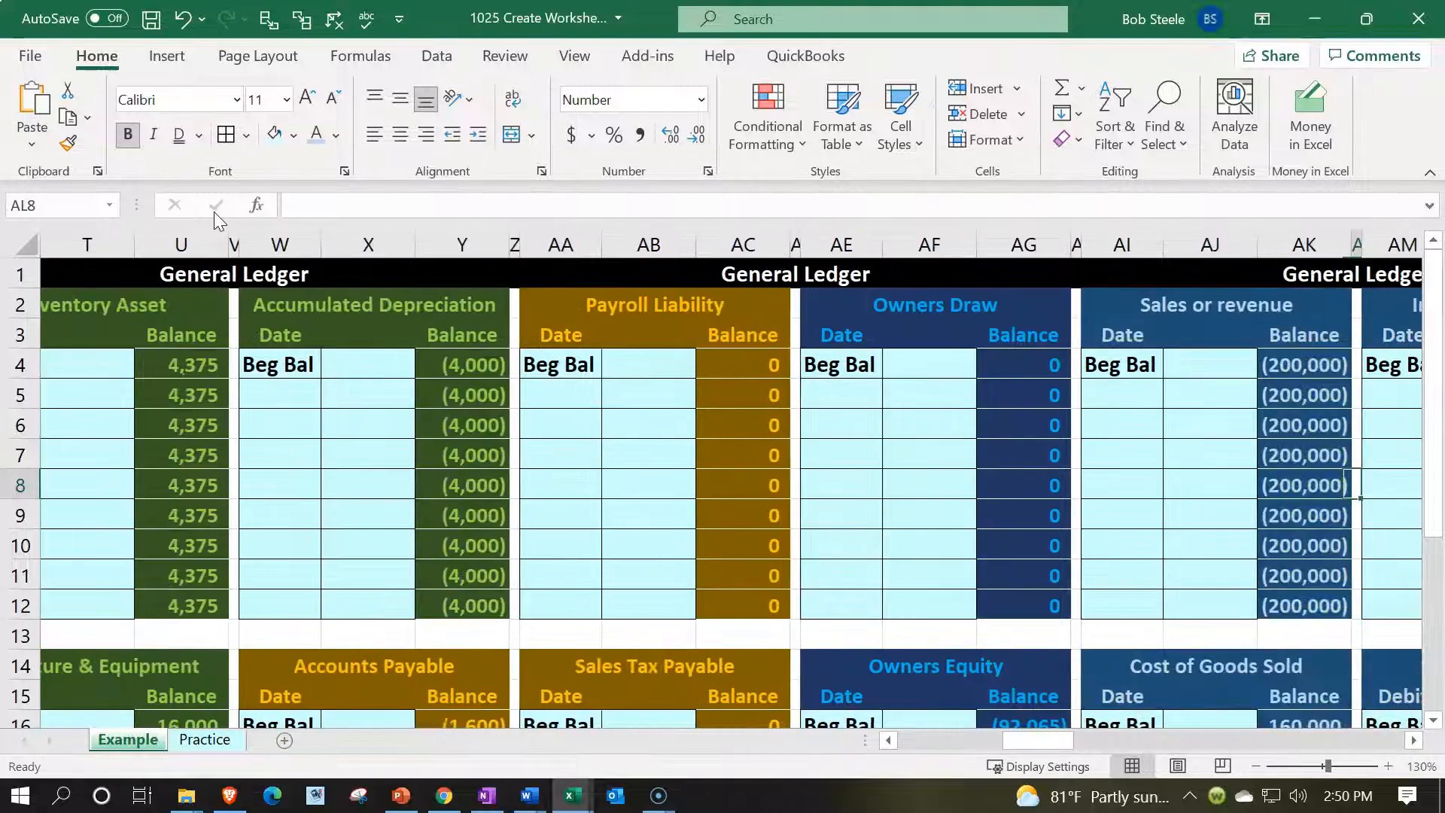
key("Right")
key("Right")
key("Right")
key("Right")
key("Right")
key("Right")
key("Right")
key("Right")
key("Right")
key("Right")
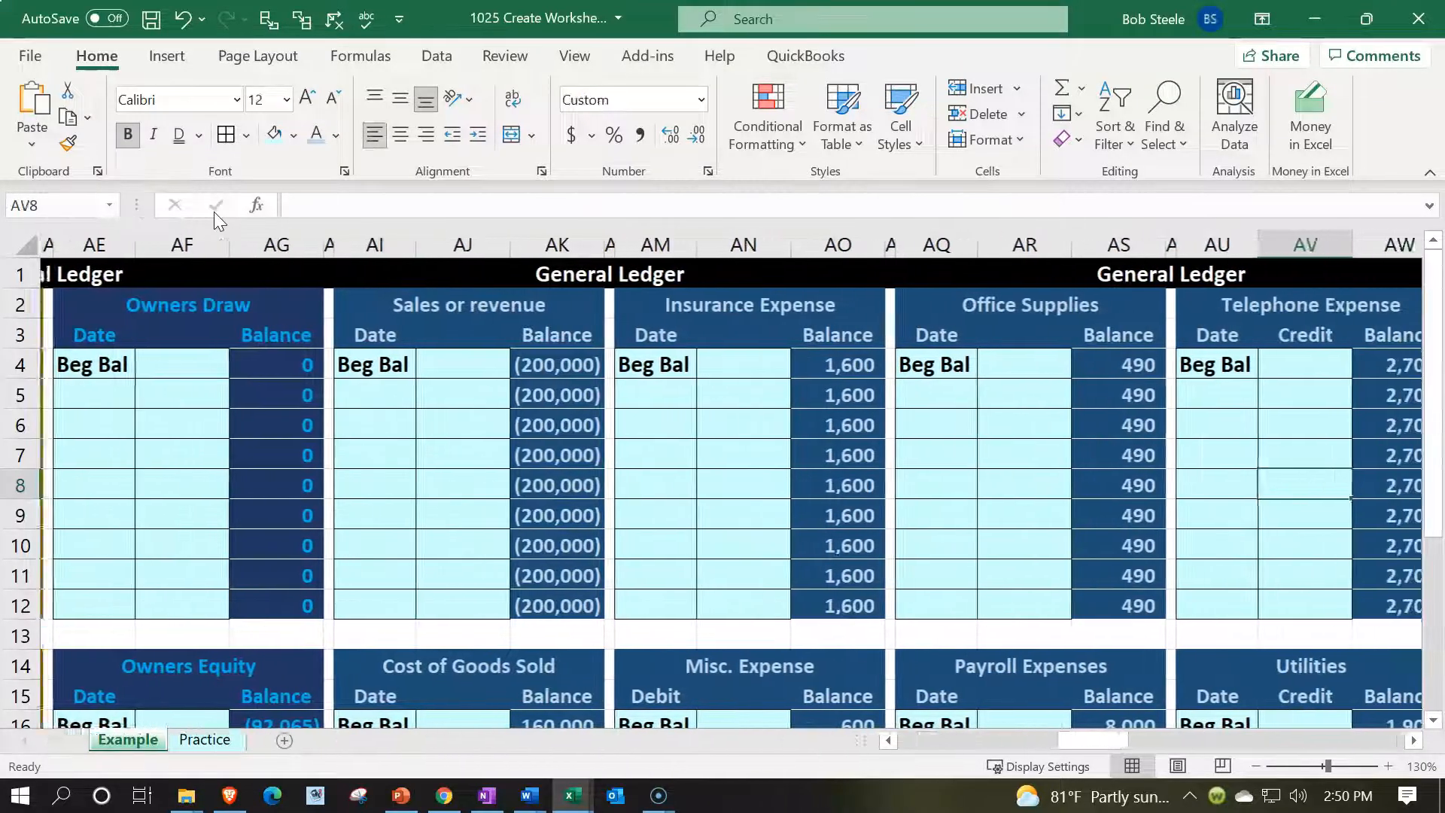
Review the accounts receivable and accounts payable subsidiary ledgers with their customer and vendor balances.
key("Right")
key("Right")
key("Right")
key("Right")
key("Right")
key("Right")
key("Right")
key("Right")
key("Right")
key("Right")
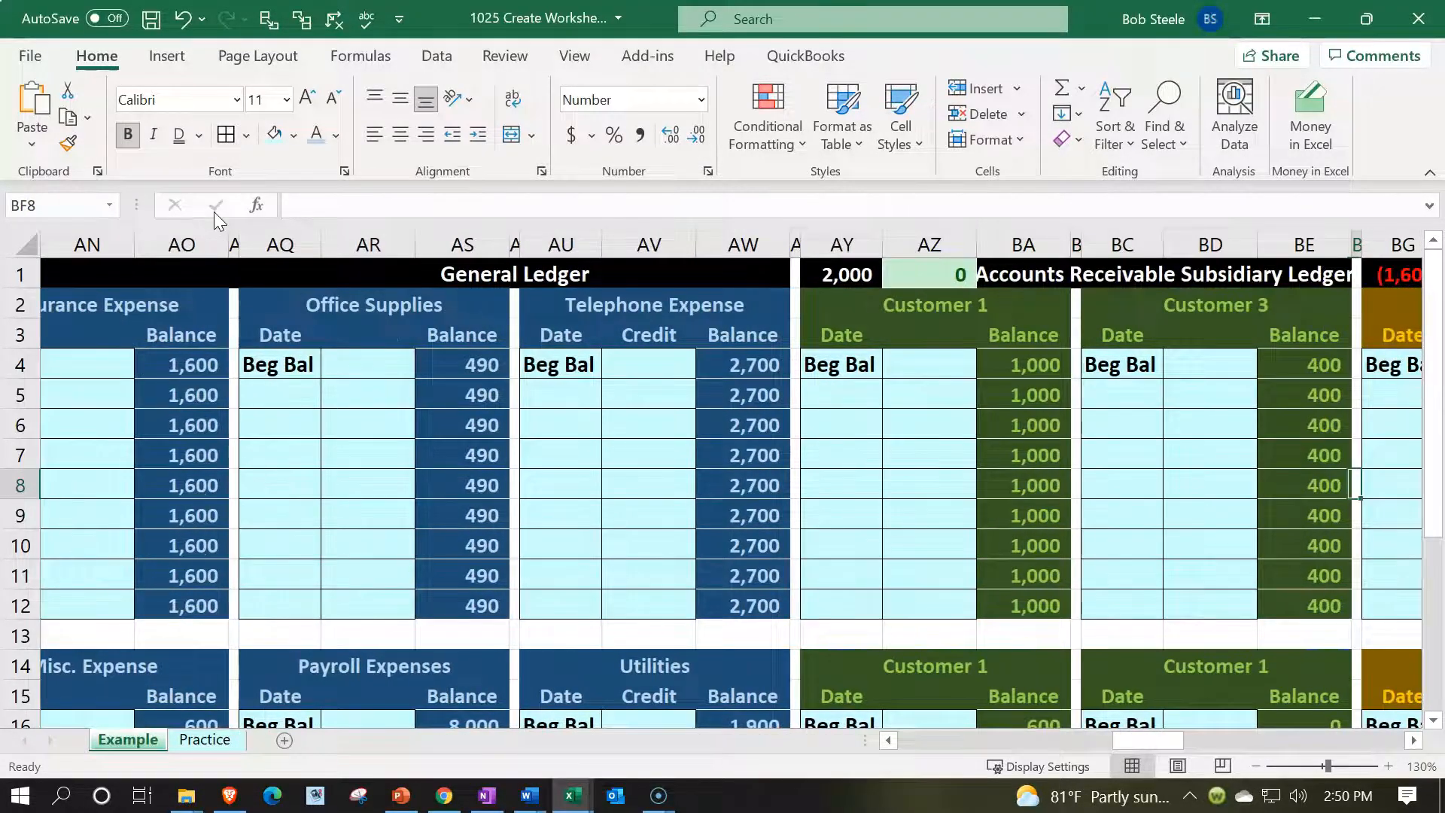
key("Right")
key("Right")
key("Right")
key("Right")
key("Right")
key("Right")
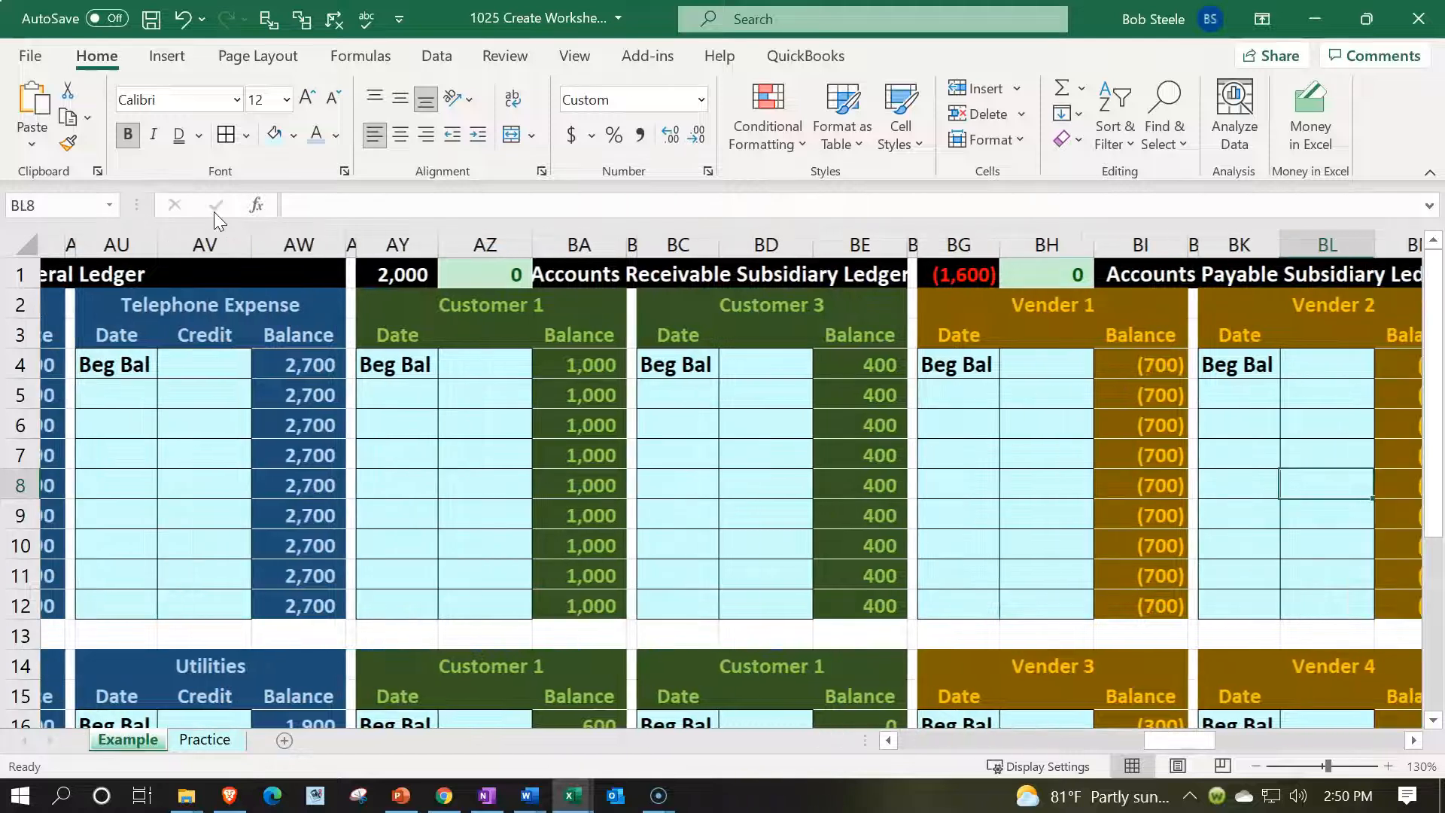
key("Right")
key("Right")
key("Right")
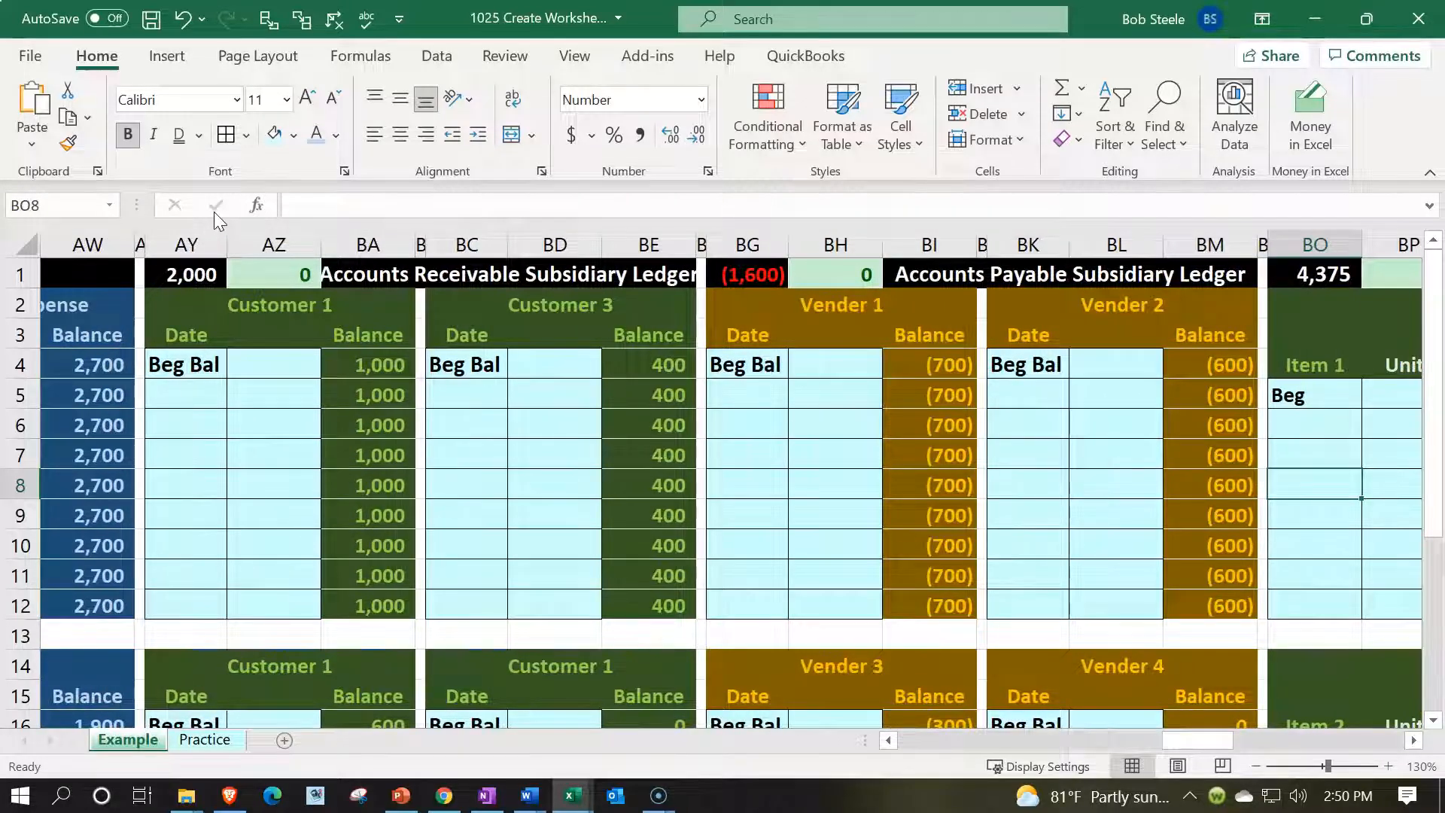
Examine the inventory subsidiary ledger's purchases, cost of goods sold and inventory columns for Item 1.
key("Right")
key("Right")
key("Right")
key("Right")
key("Right")
key("Right")
key("Right")
key("Right")
key("Right")
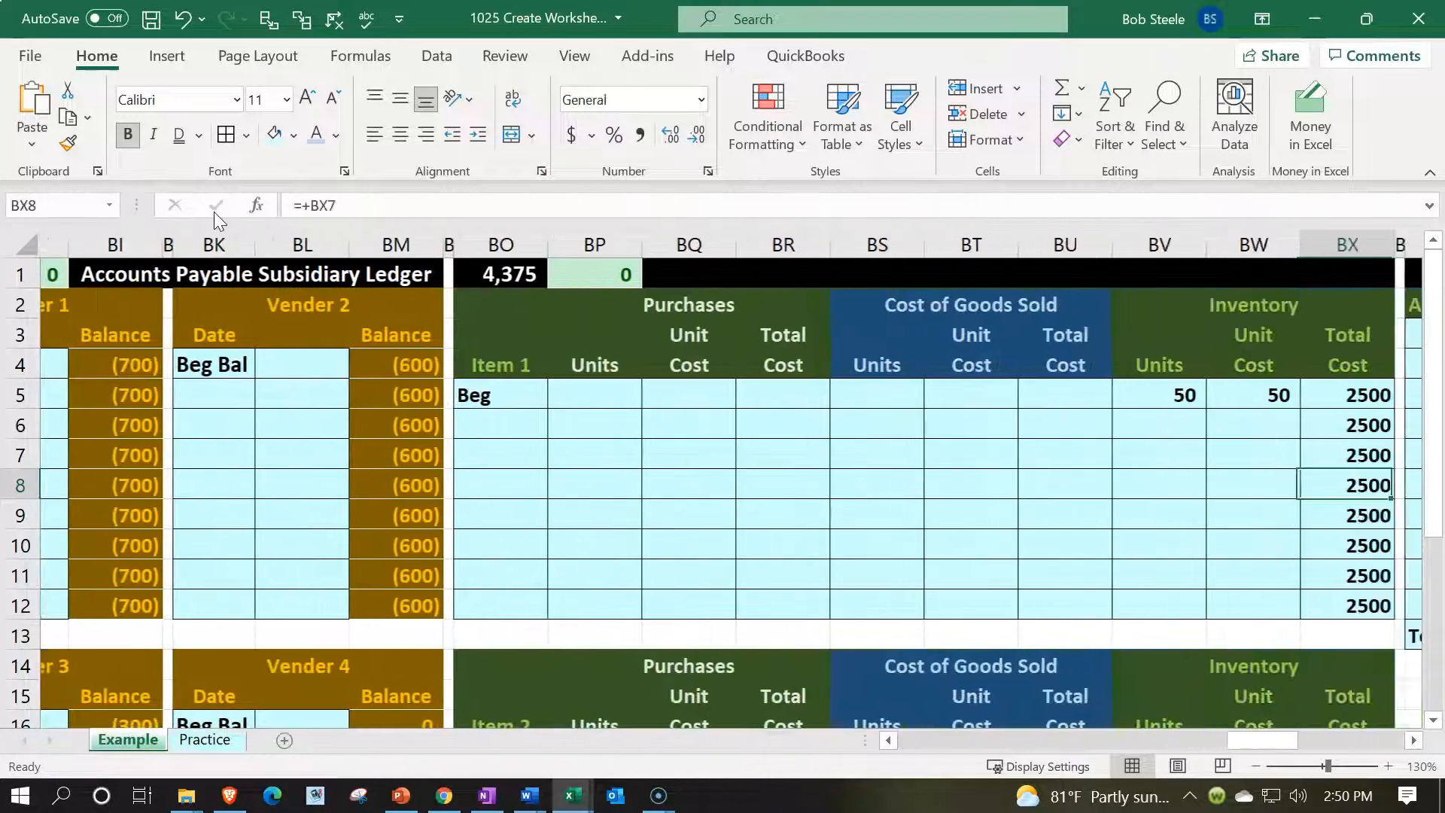
Review the balance sheet's assets, liabilities and equity sections on the Example sheet.
key("Right")
key("Right")
key("Right")
key("Right")
key("Right")
key("Right")
key("Right")
key("Right")
key("Right")
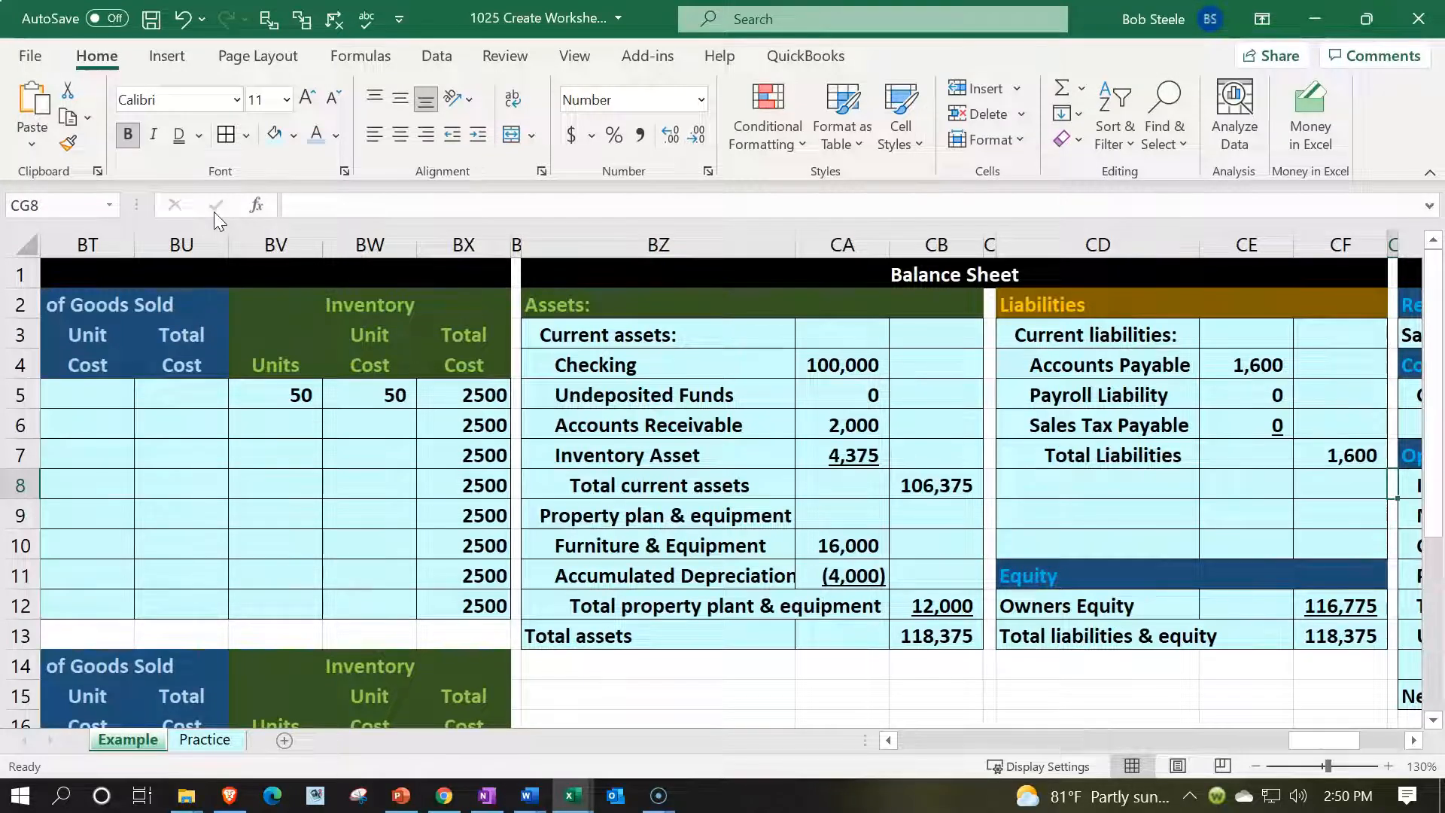
key("Right")
key("Right")
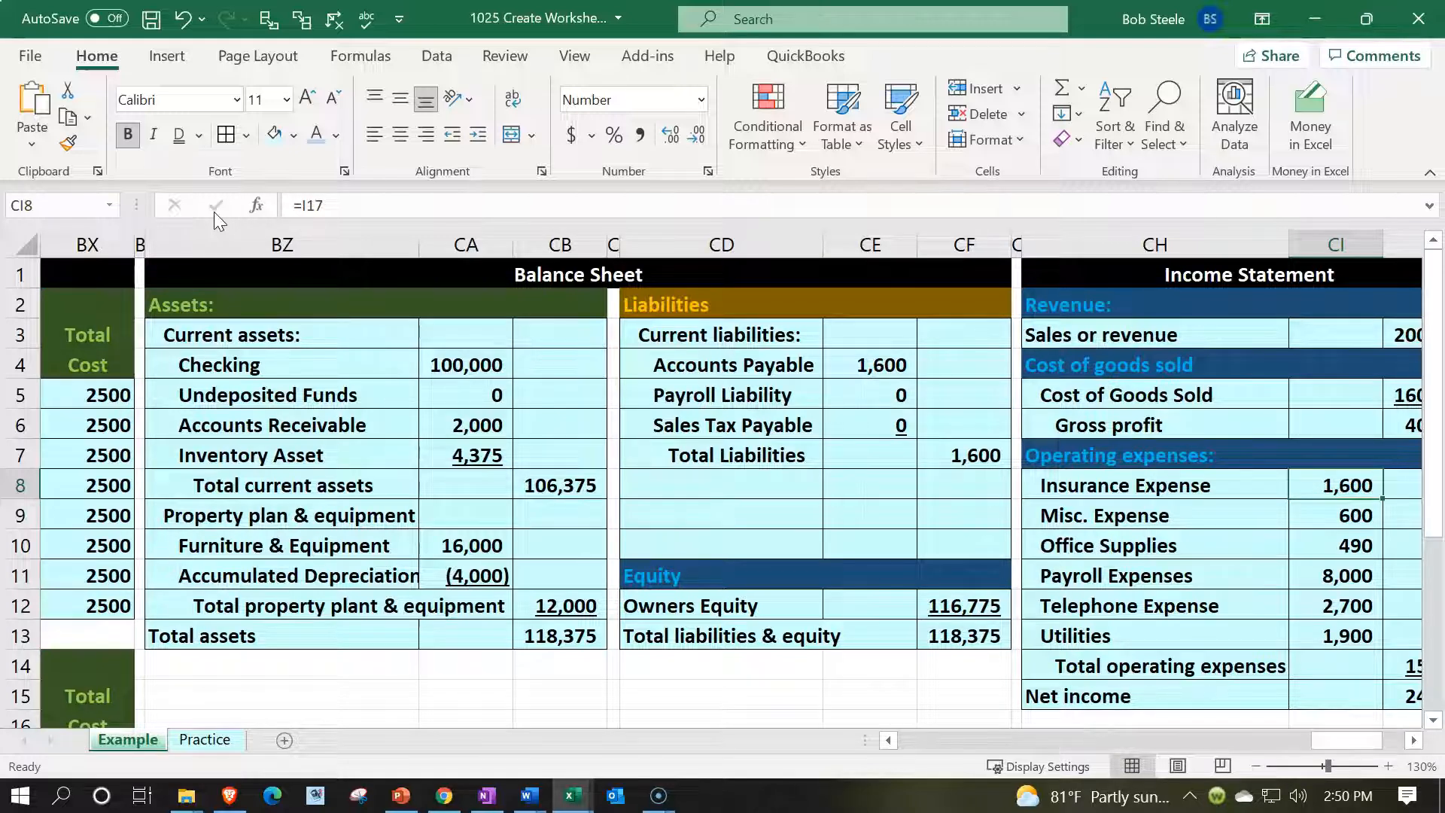
Review the income statement and the statement of equity beside the balance sheet.
key("Right")
key("Right")
key("Right")
key("Right")
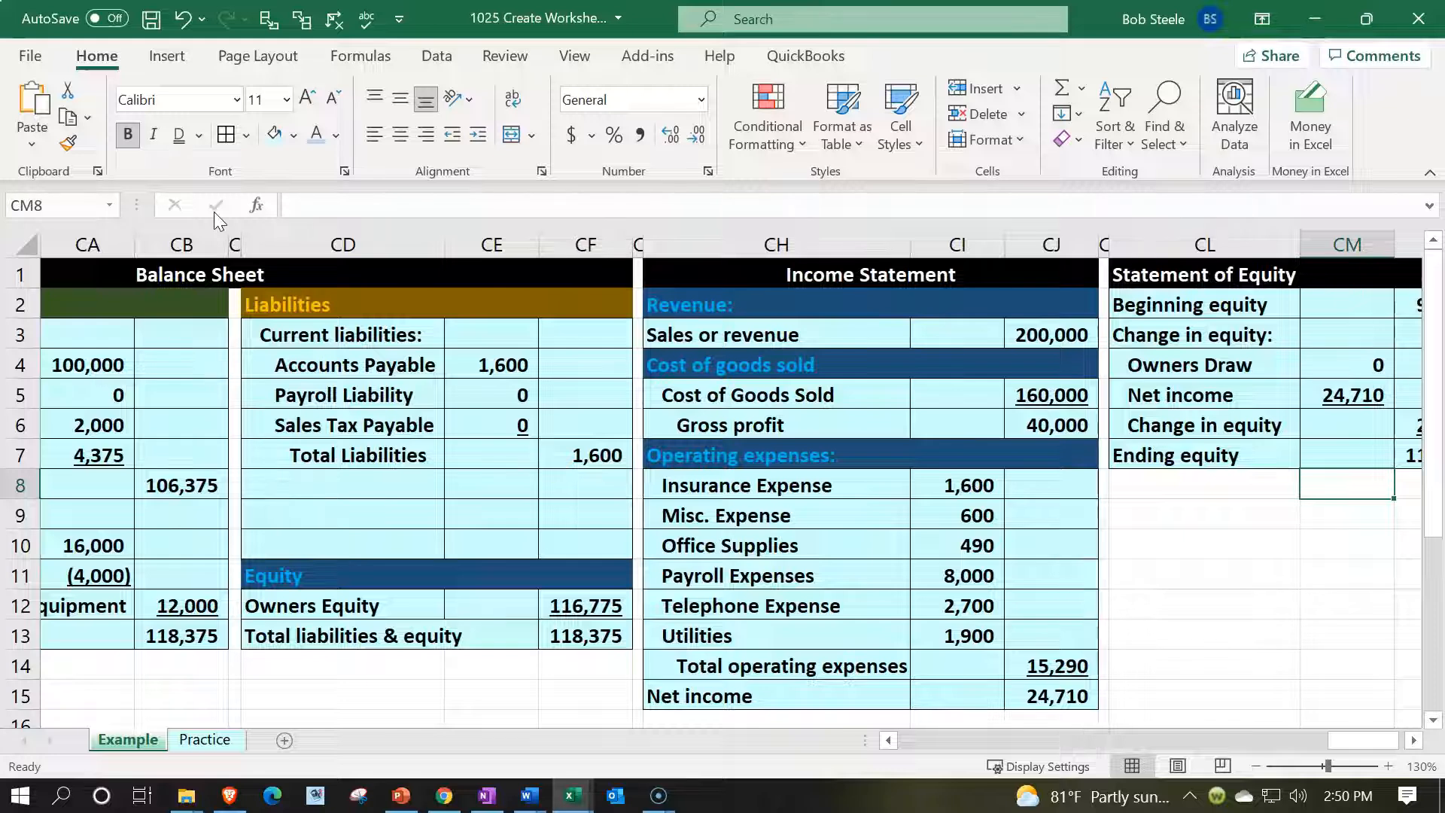
key("Right")
key("Right")
key("Right")
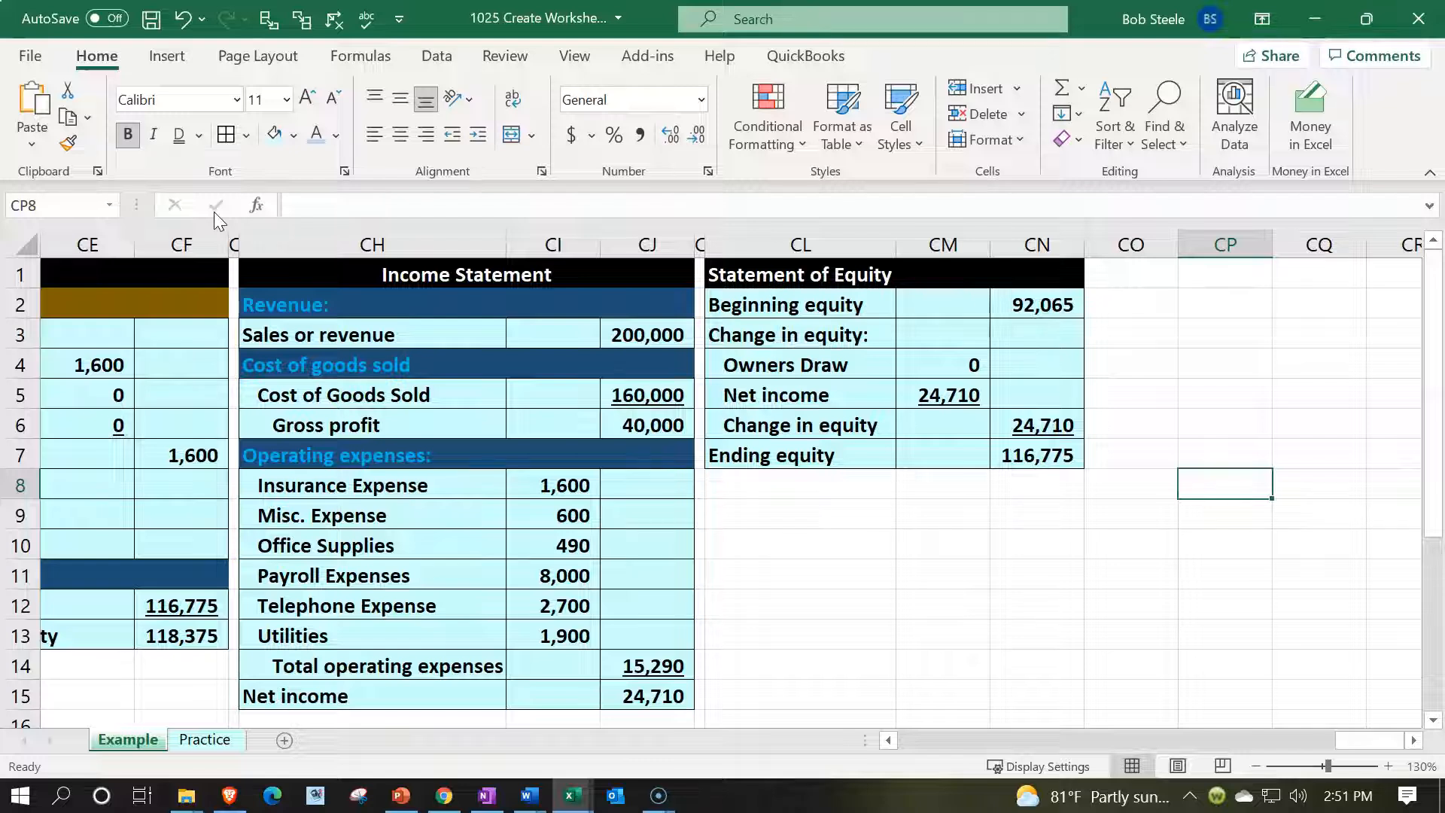
Return to the balance sheet and inspect the formula for total liabilities & equity.
key("Left")
key("Left")
key("Left")
key("Left")
key("Left")
key("Left")
key("Left")
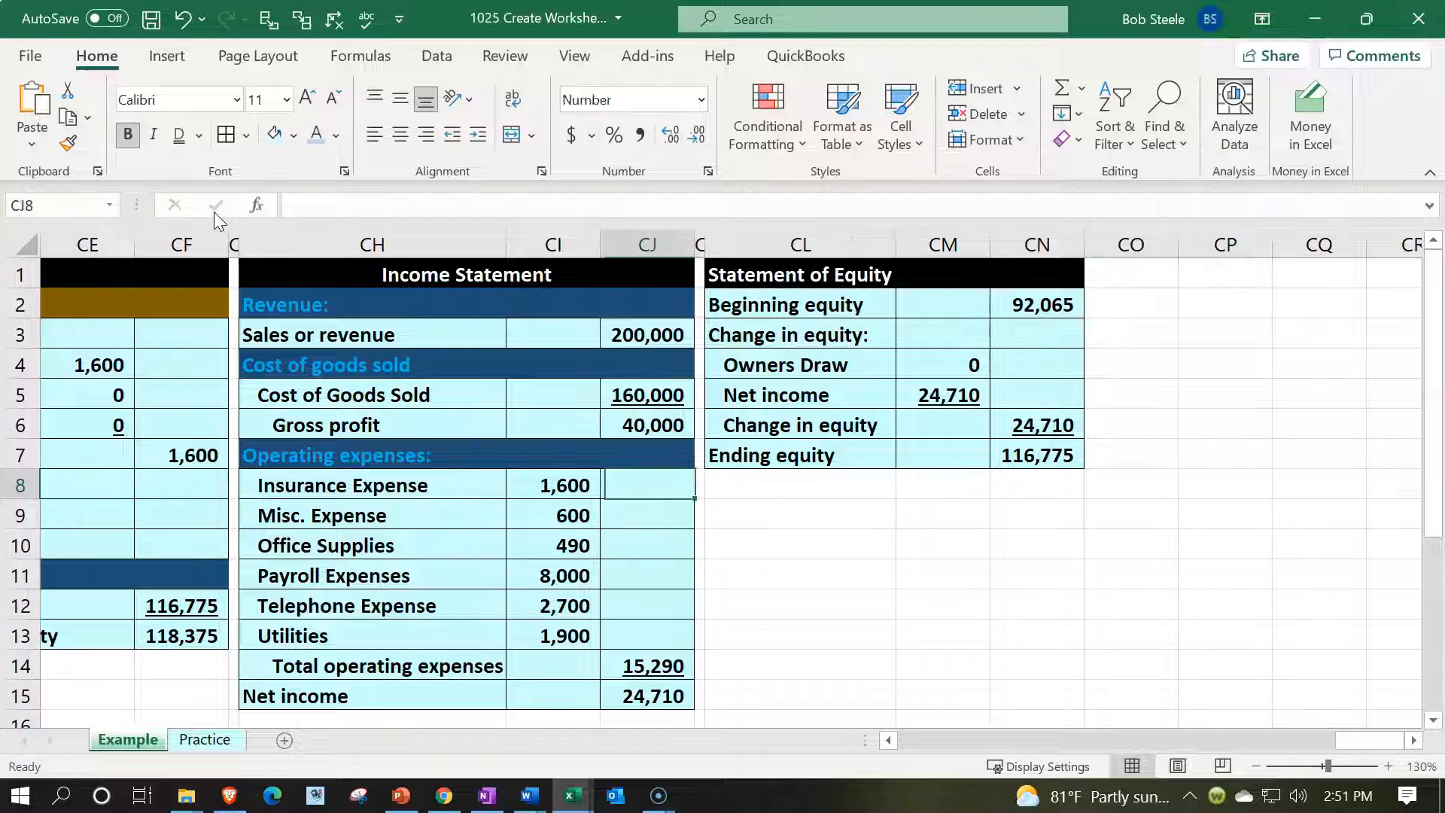
key("Left")
key("Left")
key("Left")
key("Left")
key("Left")
key("Left")
key("Left")
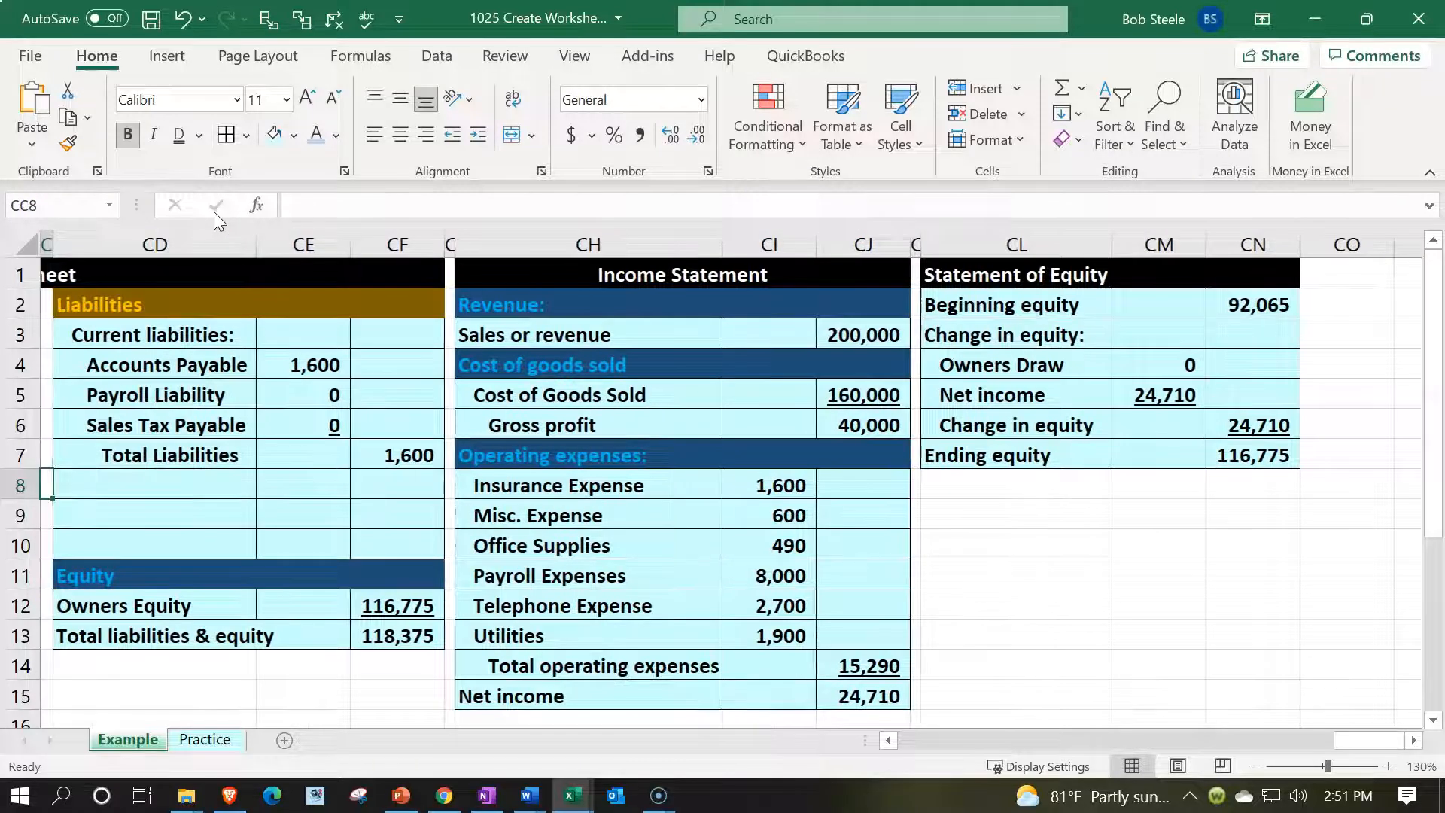
key("Left")
key("Left")
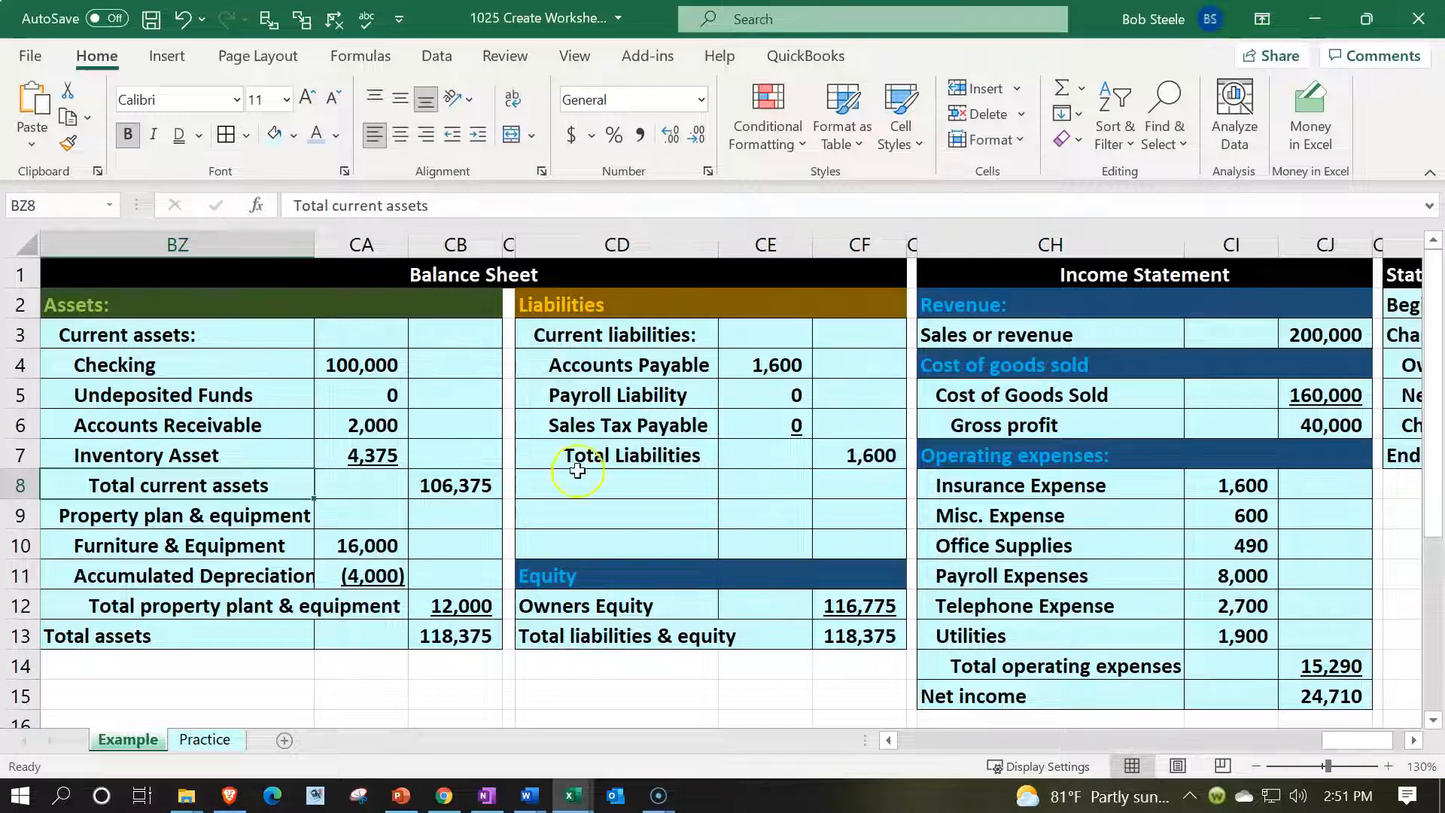
left_click(814, 633)
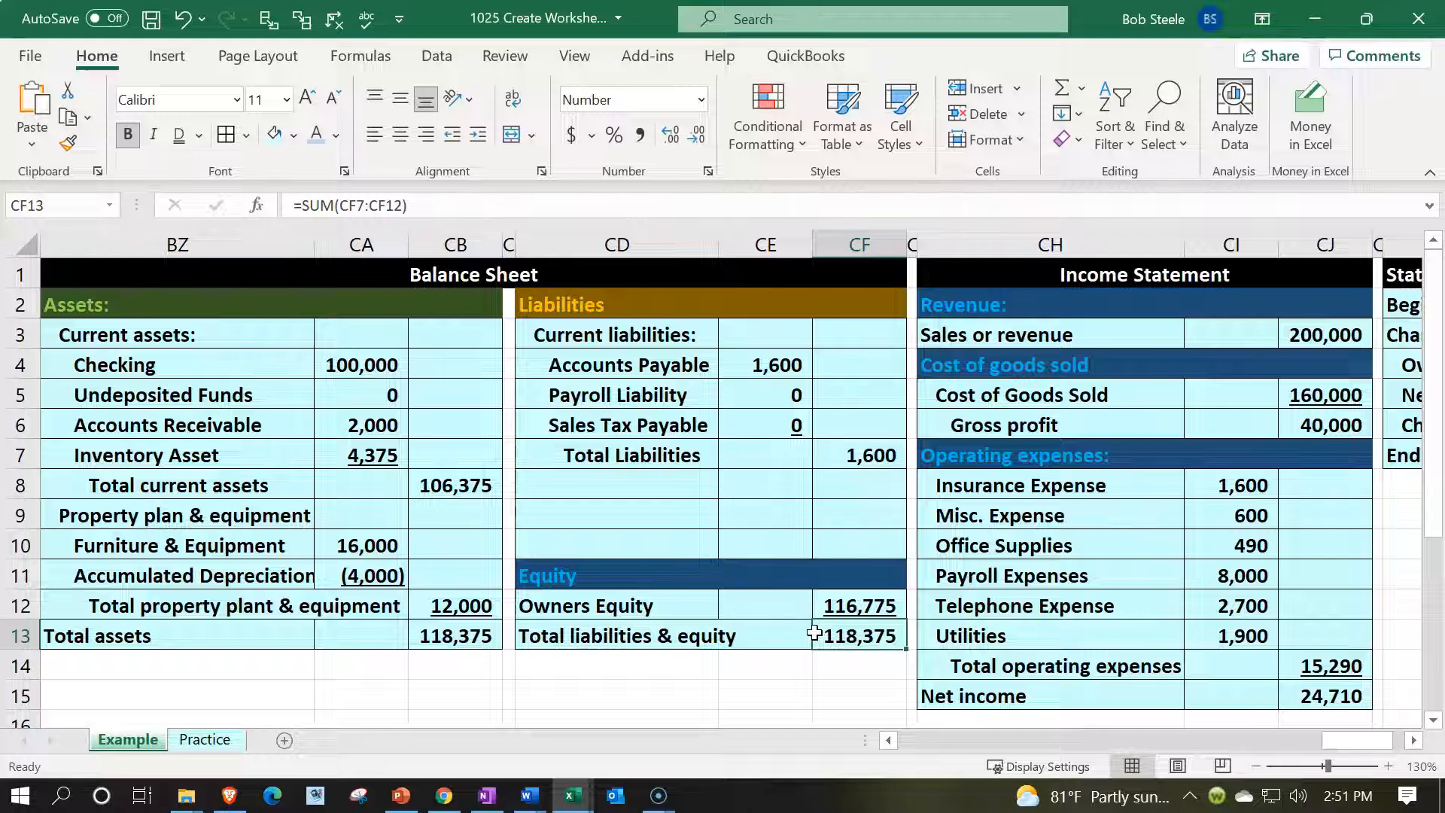
Switch to the Practice sheet and go back through its ledgers to the journal in the first columns.
left_click(204, 739)
left_click(371, 361)
key("Left")
key("Left")
key("Left")
key("Left")
key("Left")
key("Left")
key("Left")
key("Left")
key("Left")
key("Left")
key("Left")
key("Left")
key("Left")
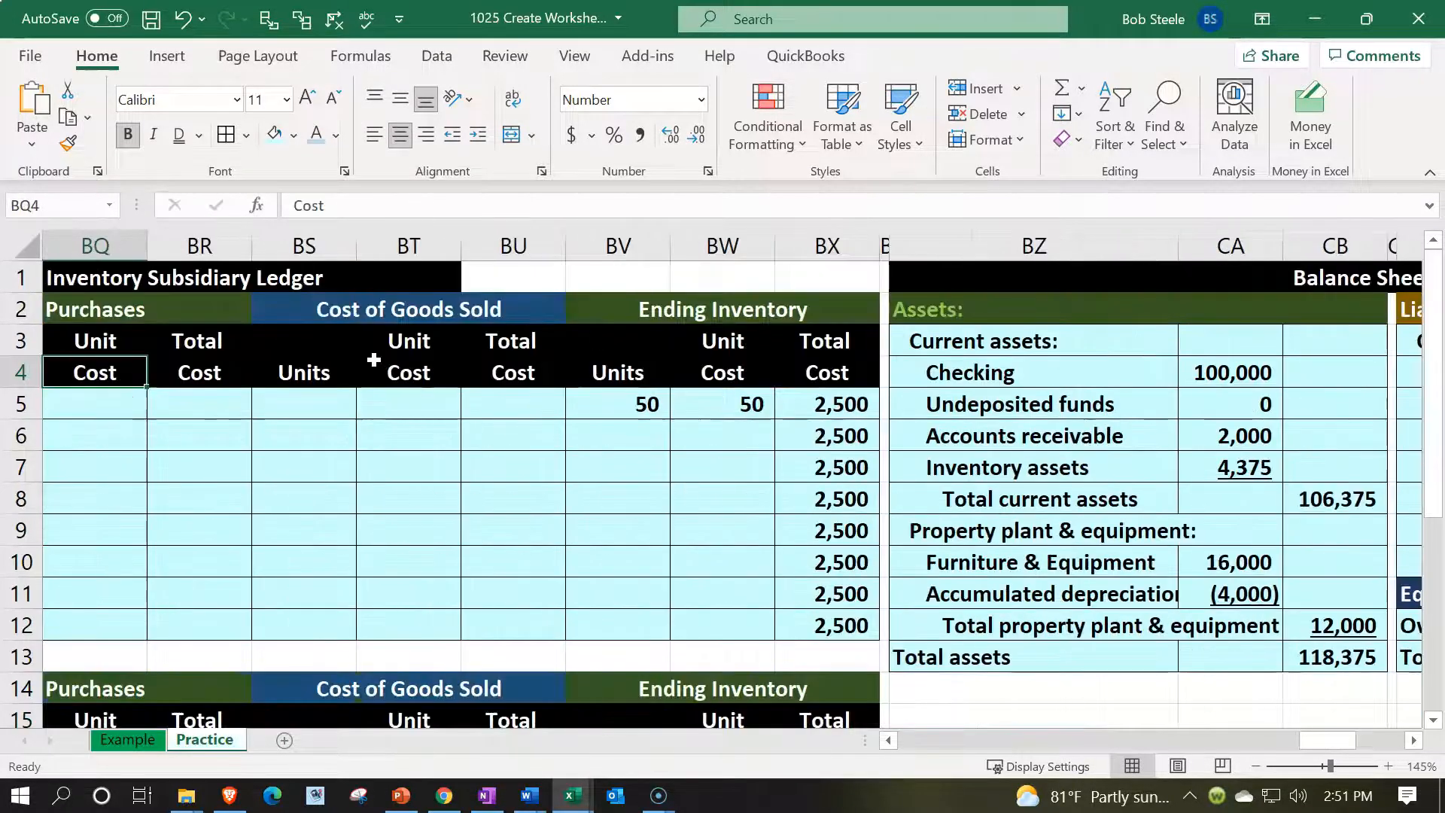
key("Left")
key("Left")
key("Left")
key("Left")
key("Left")
key("Left")
key("Left")
key("Left")
key("Left")
key("Left")
key("Left")
key("Left")
key("Left")
key("Left")
key("Left")
key("Left")
key("Left")
key("Left")
key("Left")
key("Left")
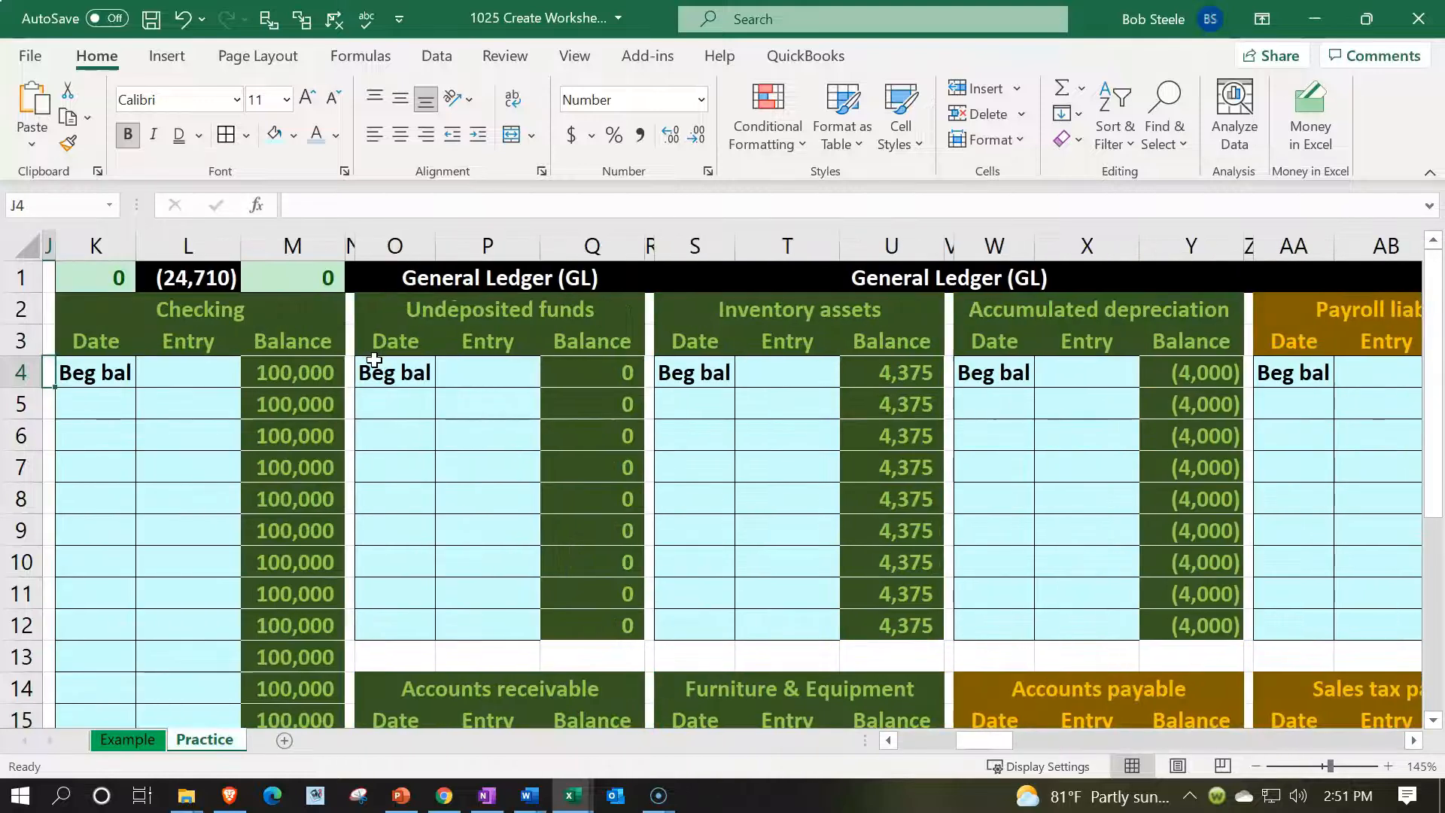
key("Left")
key("Left")
key("Left")
key("Left")
key("Left")
key("Left")
key("Left")
key("Left")
key("Left")
Review the Practice sheet's journal columns and the trial balance from beginning to ending balance.
key("Right")
key("Right")
key("Right")
key("Right")
key("Right")
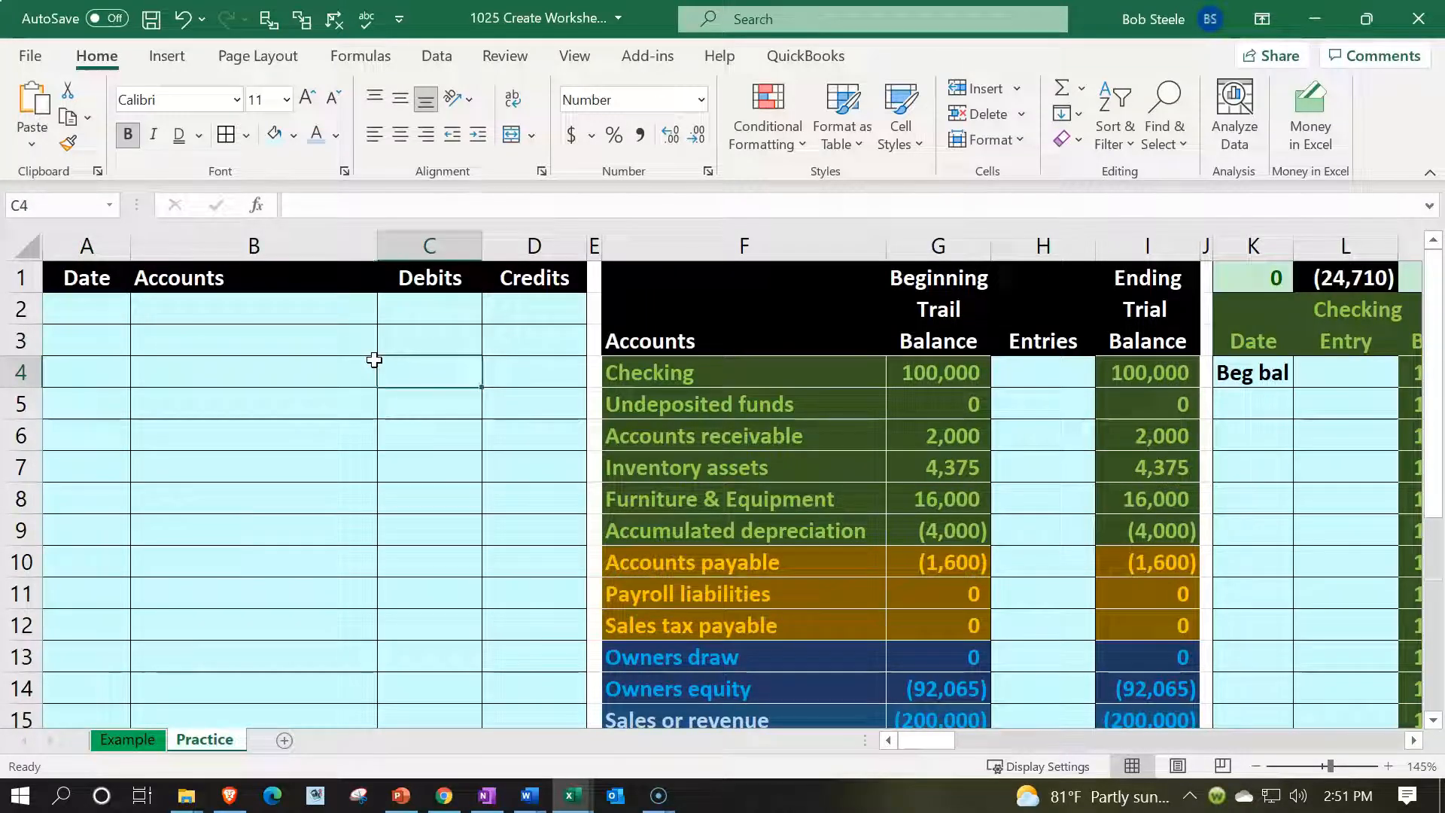
key("Right")
key("Right")
key("Right")
key("Right")
key("Right")
key("Right")
key("Right")
key("Right")
key("Right")
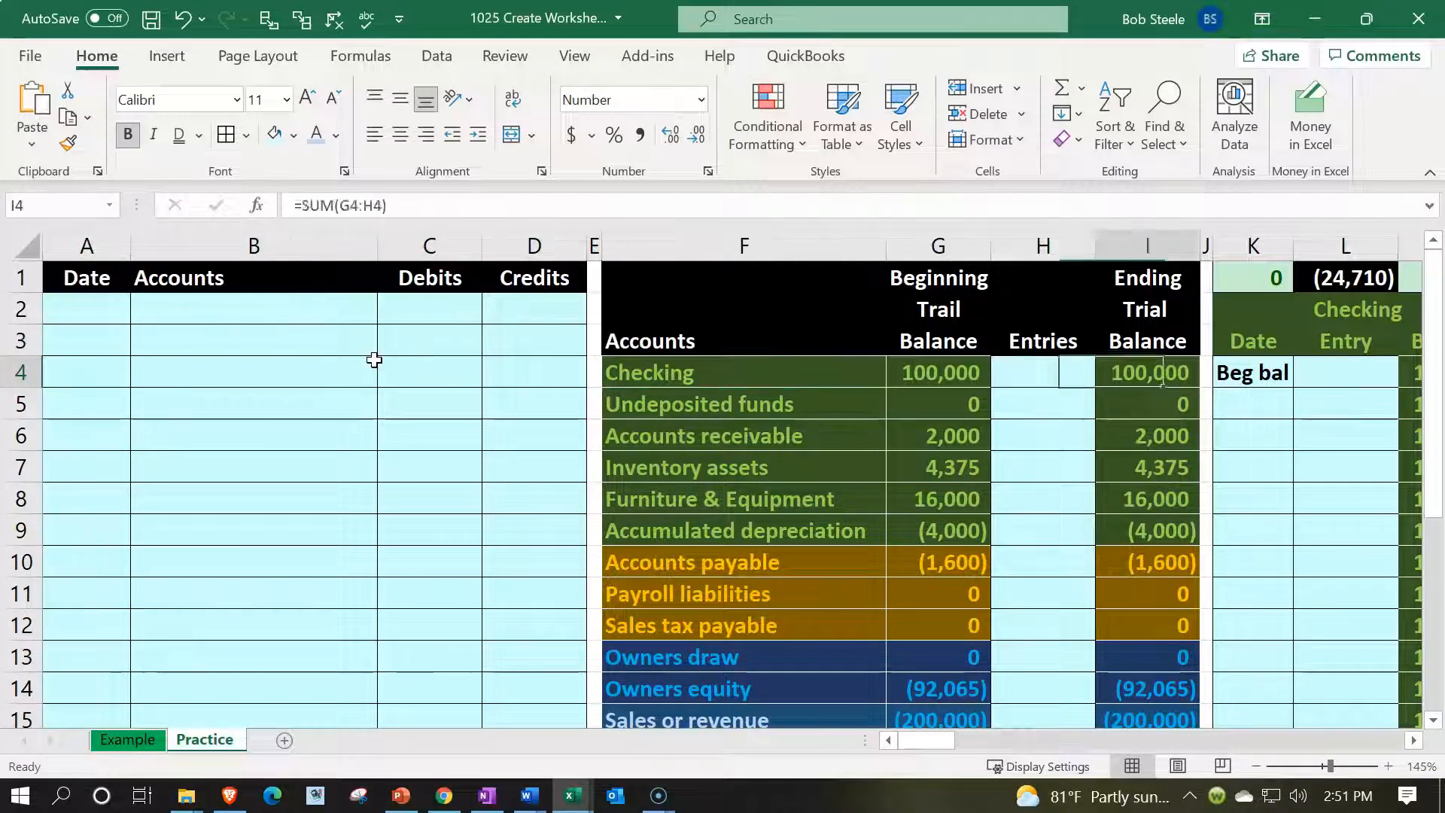
Review the general ledger accounts on the Practice sheet, from Checking through Office supplies.
key("Right")
key("Right")
key("Right")
key("Right")
key("Right")
key("Right")
key("Right")
key("Right")
key("Right")
key("Right")
key("Right")
key("Right")
key("Right")
key("Right")
key("Right")
key("Right")
key("Right")
key("Right")
key("Right")
key("Right")
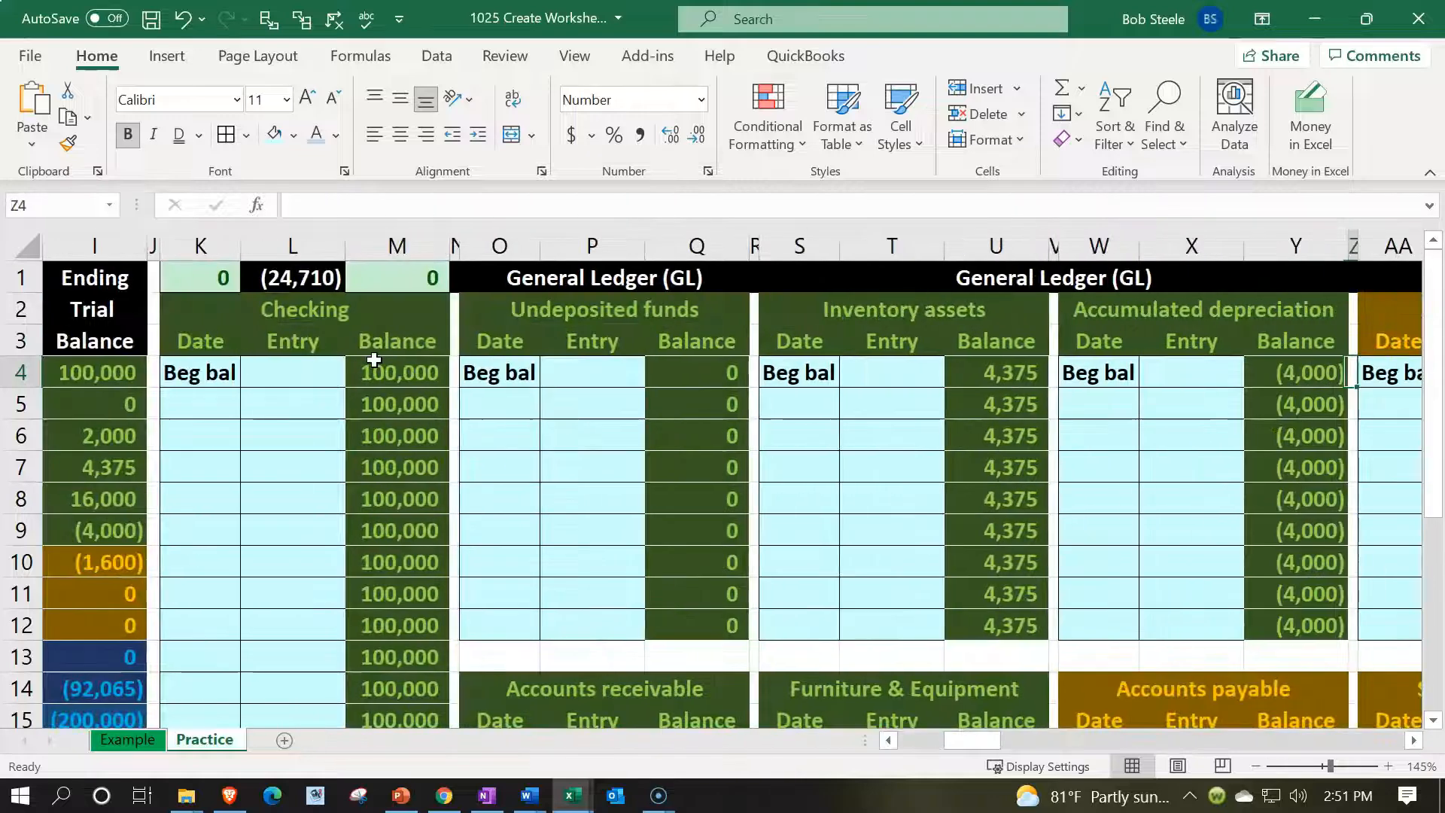
key("Right")
key("Right")
key("Right")
key("Right")
key("Right")
key("Right")
key("Right")
key("Right")
key("Right")
key("Right")
key("Right")
key("Right")
key("Right")
key("Right")
key("Right")
key("Right")
key("Right")
key("Right")
key("Right")
key("Right")
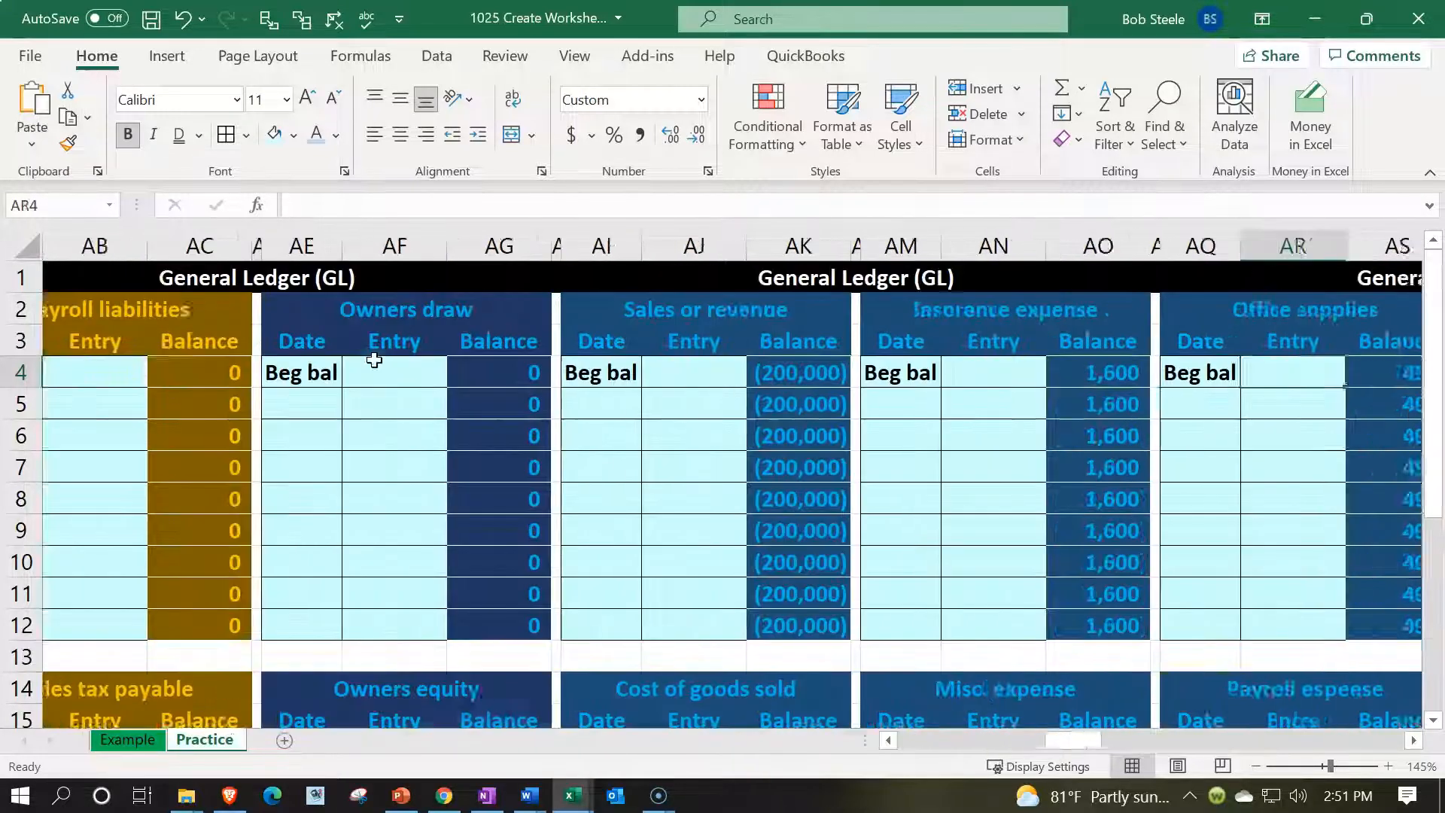
Review the accounts receivable subsidiary ledger by customer and the payables subsidiary ledger by vendor.
key("Right")
key("Right")
key("Right")
key("Right")
key("Right")
key("Right")
key("Right")
key("Right")
key("Right")
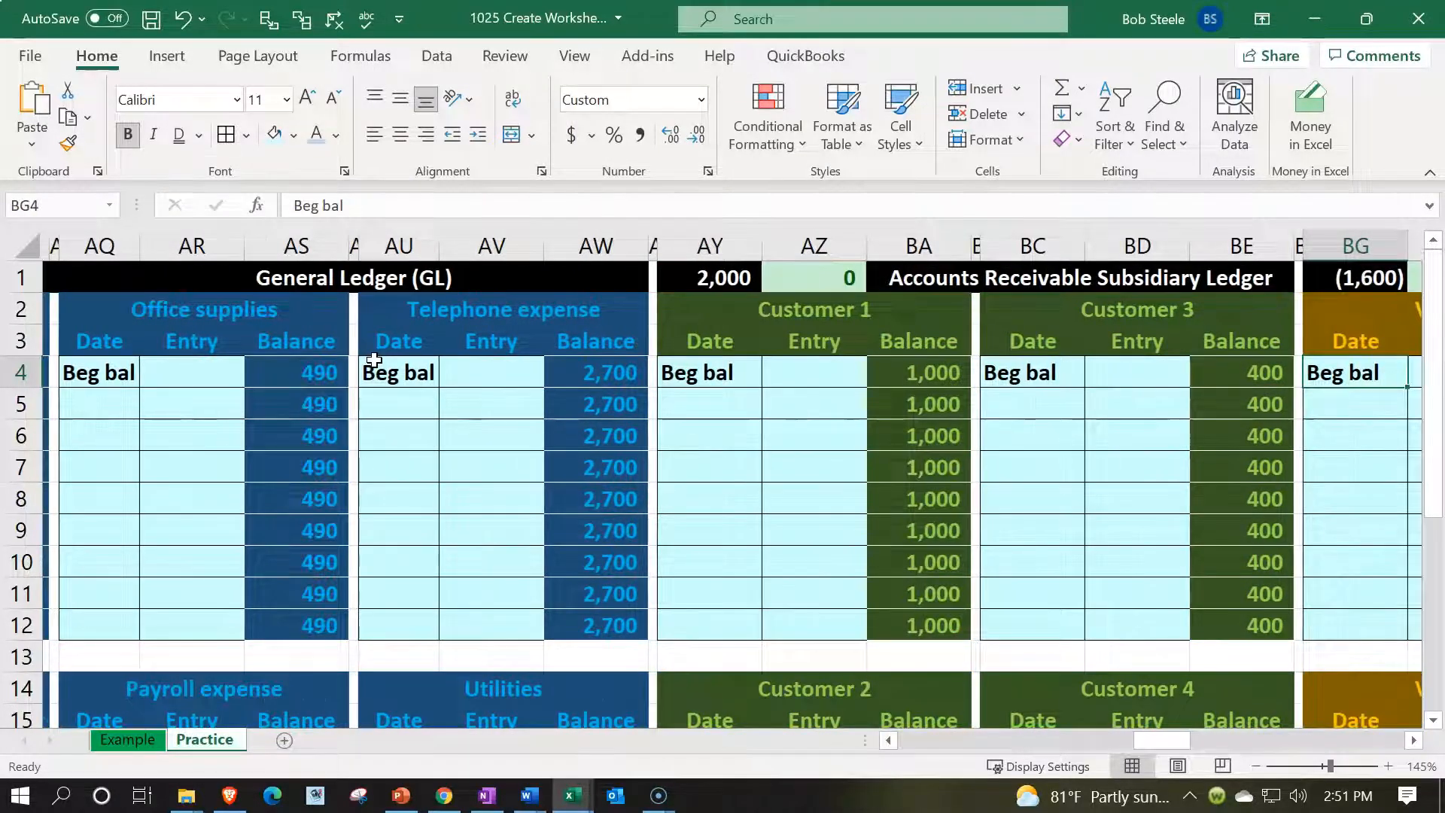
key("Right")
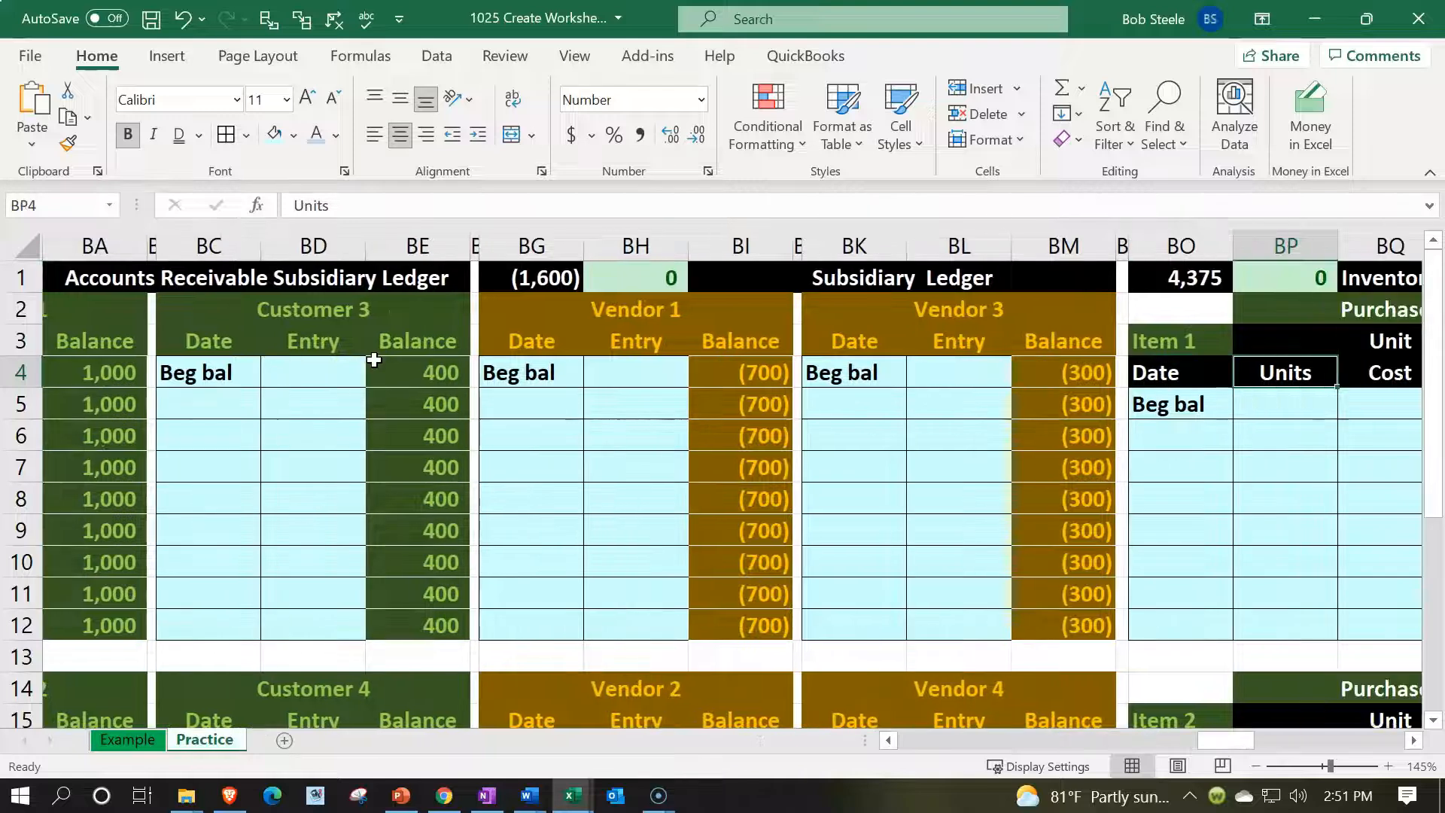
Review the inventory subsidiary ledger's purchases, cost of goods sold and ending inventory columns on the Practice sheet.
key("Right")
key("Right")
key("Right")
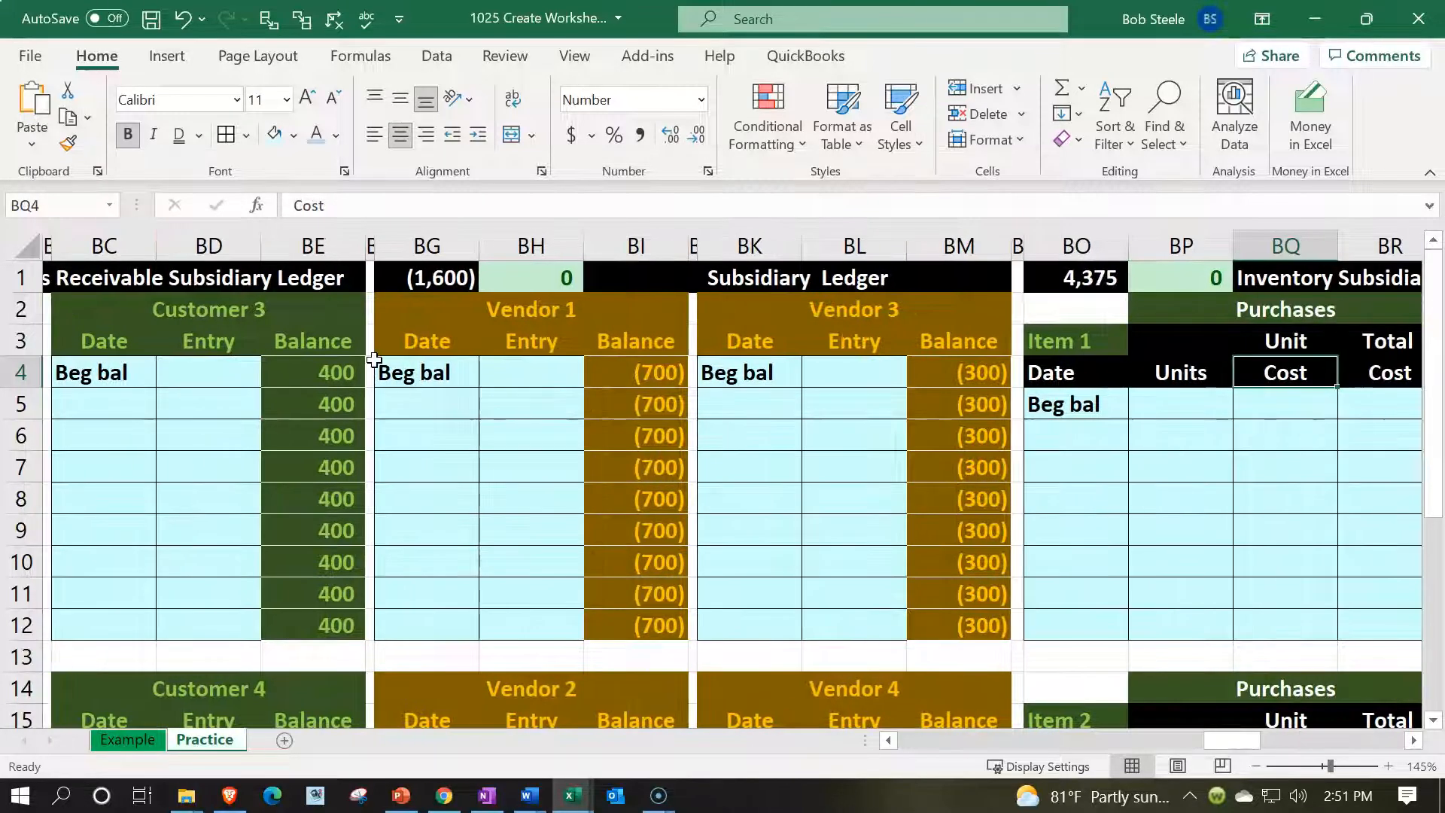
key("Right")
key("Right")
key("Right")
key("Right")
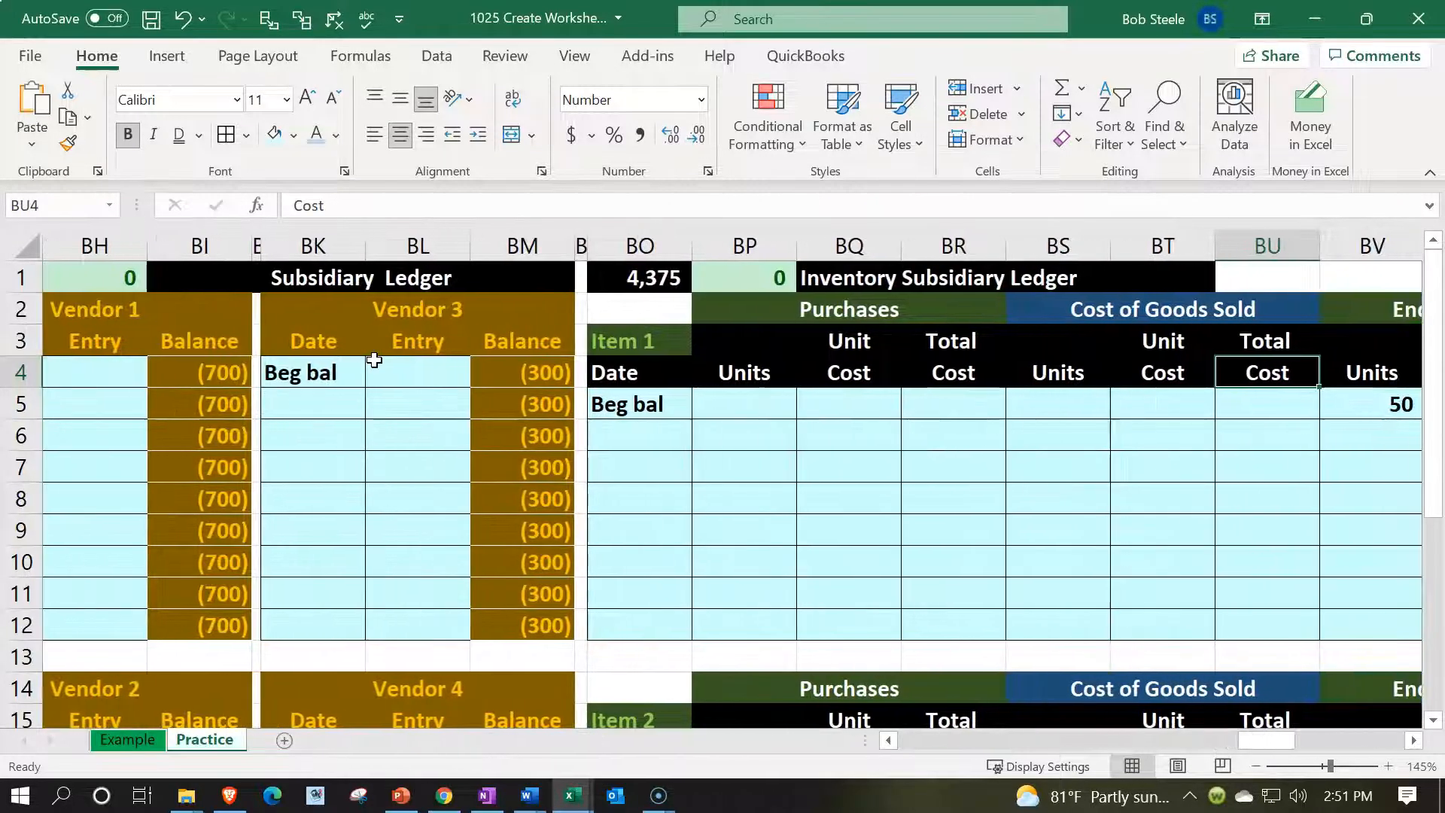
key("Right")
key("Right")
key("Right")
key("Right")
key("Right")
key("Right")
key("Right")
key("Right")
key("Right")
key("Right")
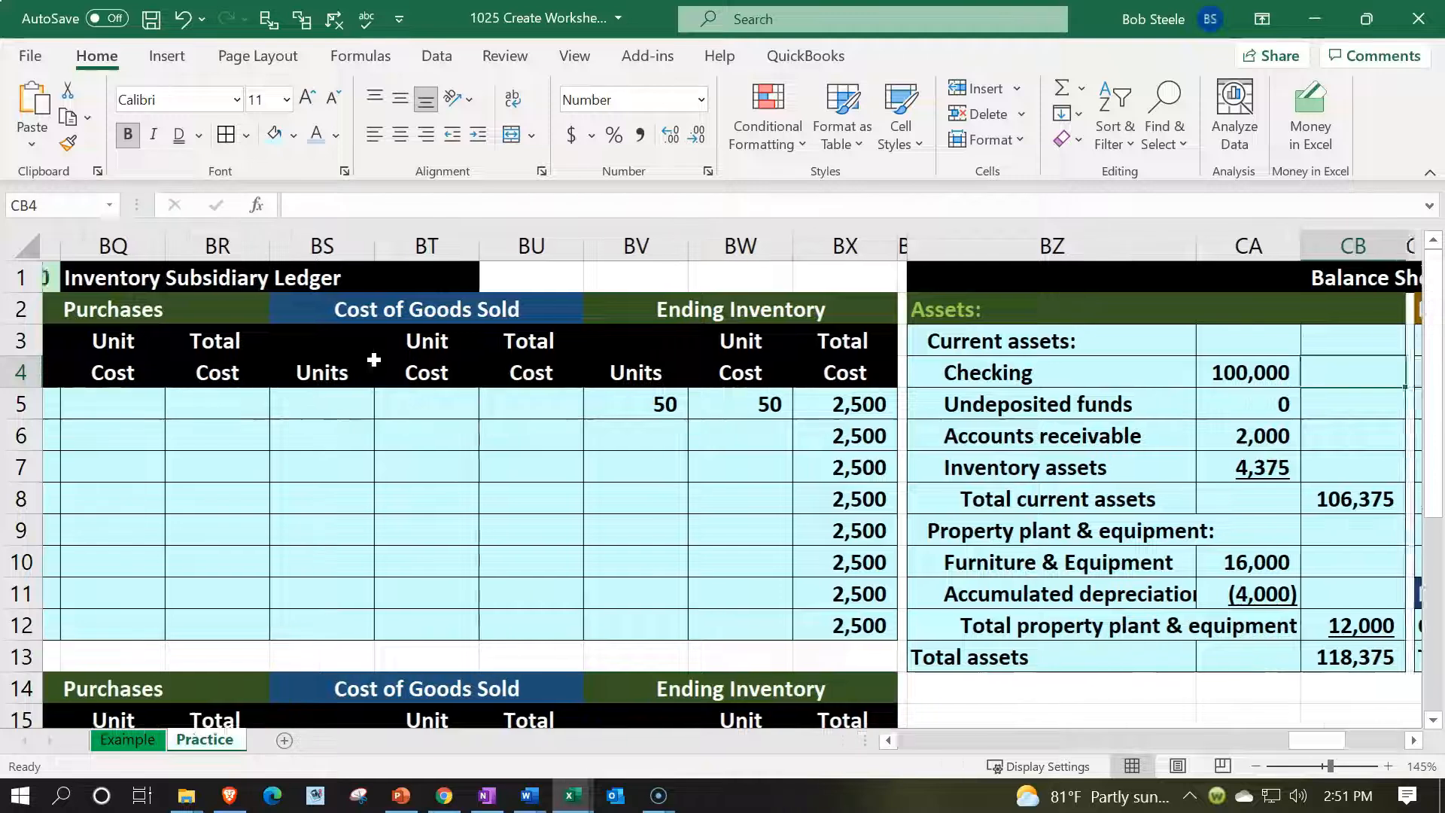
Examine the Practice sheet's balance sheet and income statement, returning to the accounts payable amount.
key("Right")
key("Right")
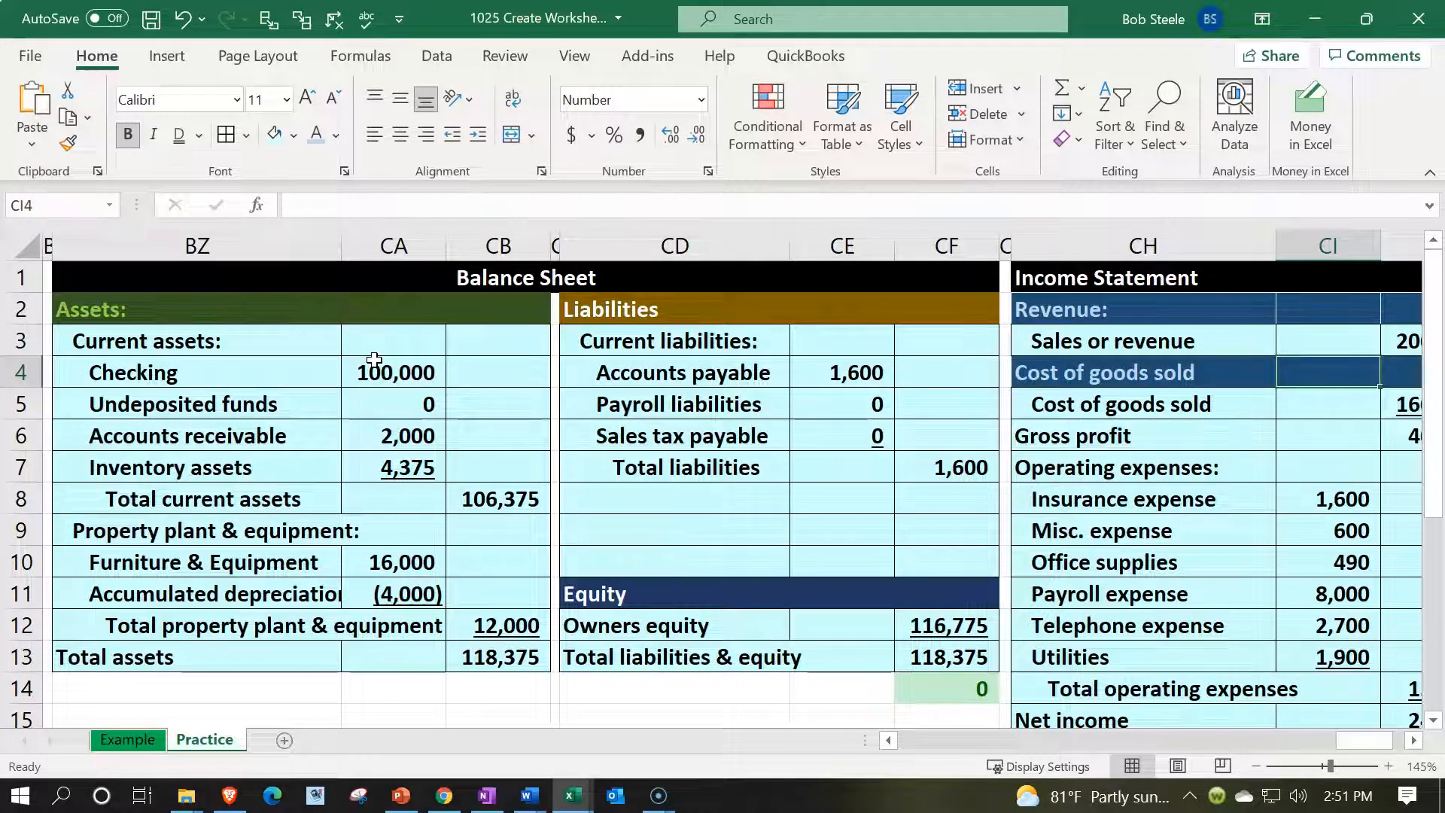
key("Left")
key("Left")
key("Left")
key("Left")
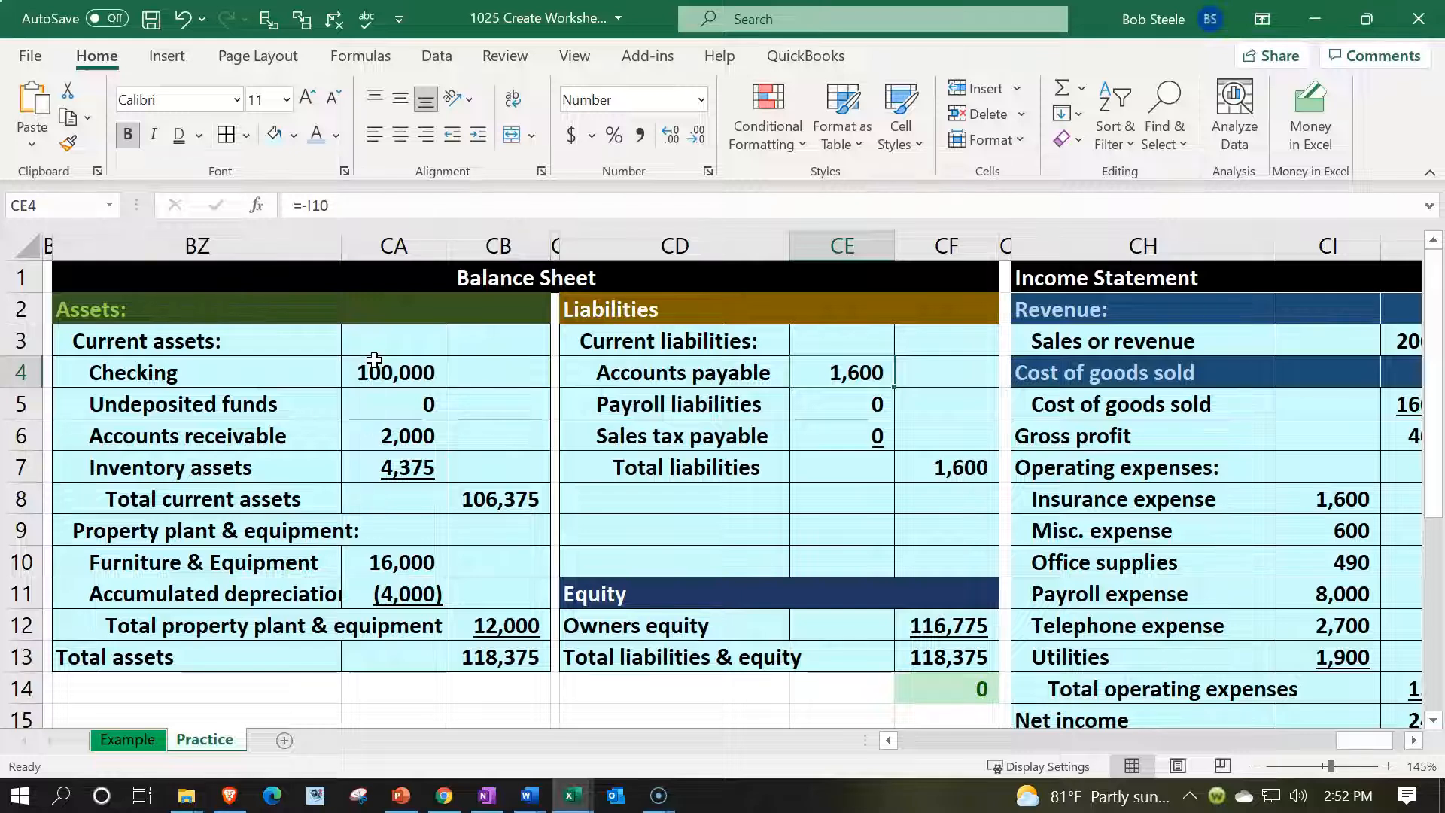
Hide columns J through BX, covering the general ledger and all subsidiary ledgers.
key("Left")
key("Left")
key("Left")
key("Left")
key("Left")
key("Left")
key("Left")
key("Left")
key("Left")
key("Left")
key("Left")
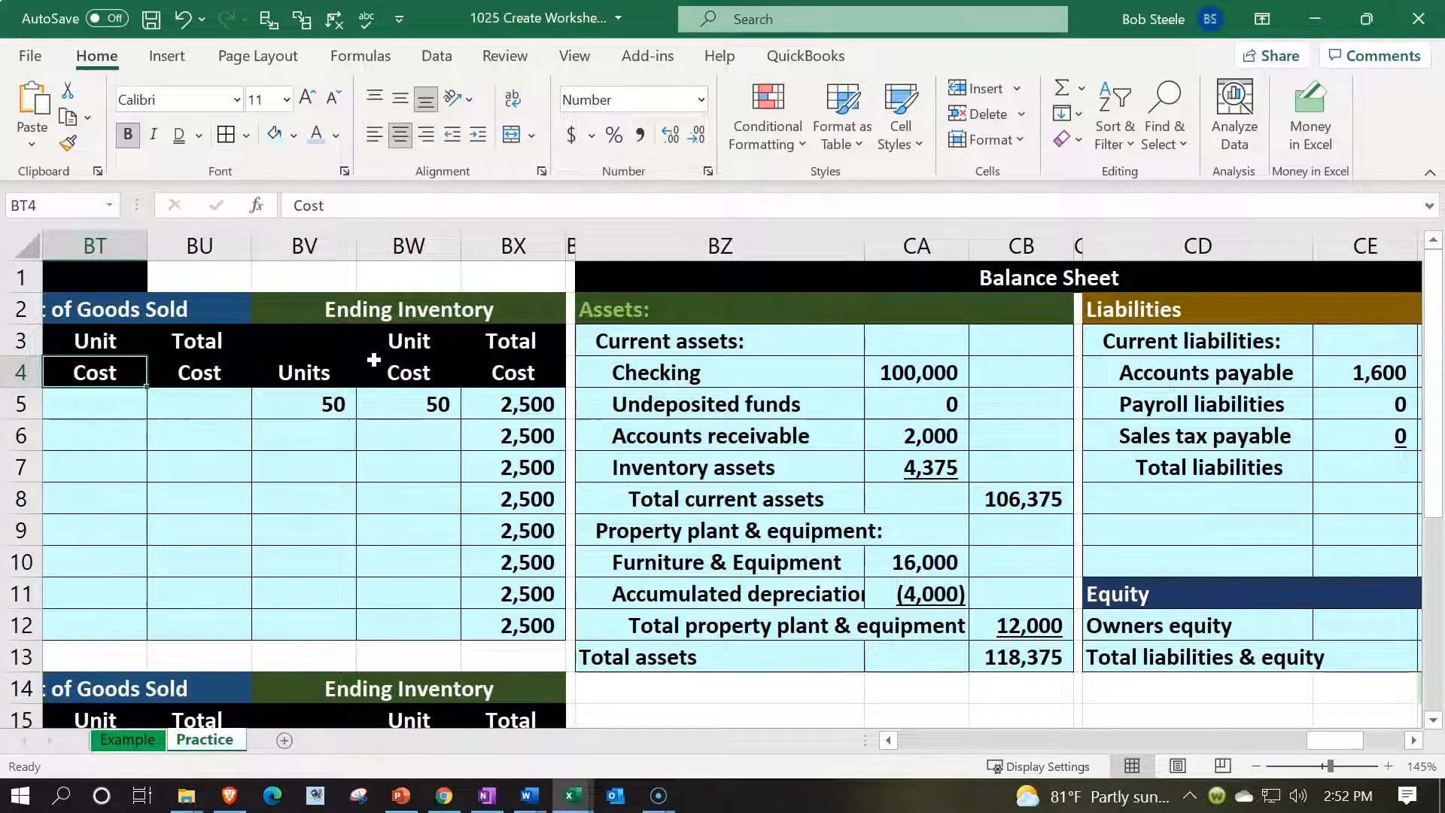
left_click(504, 248)
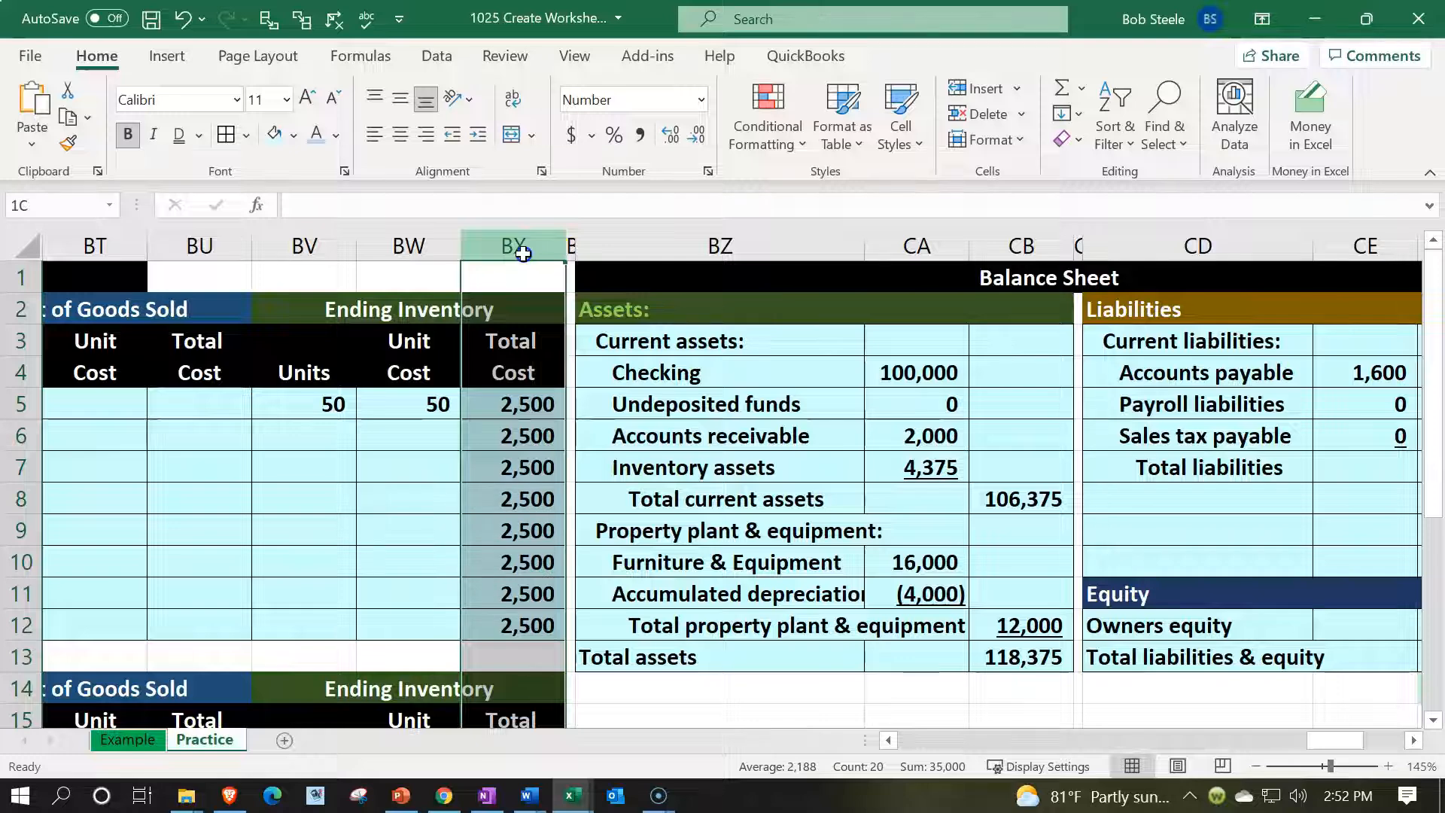
left_click_drag(497, 251, 1209, 277)
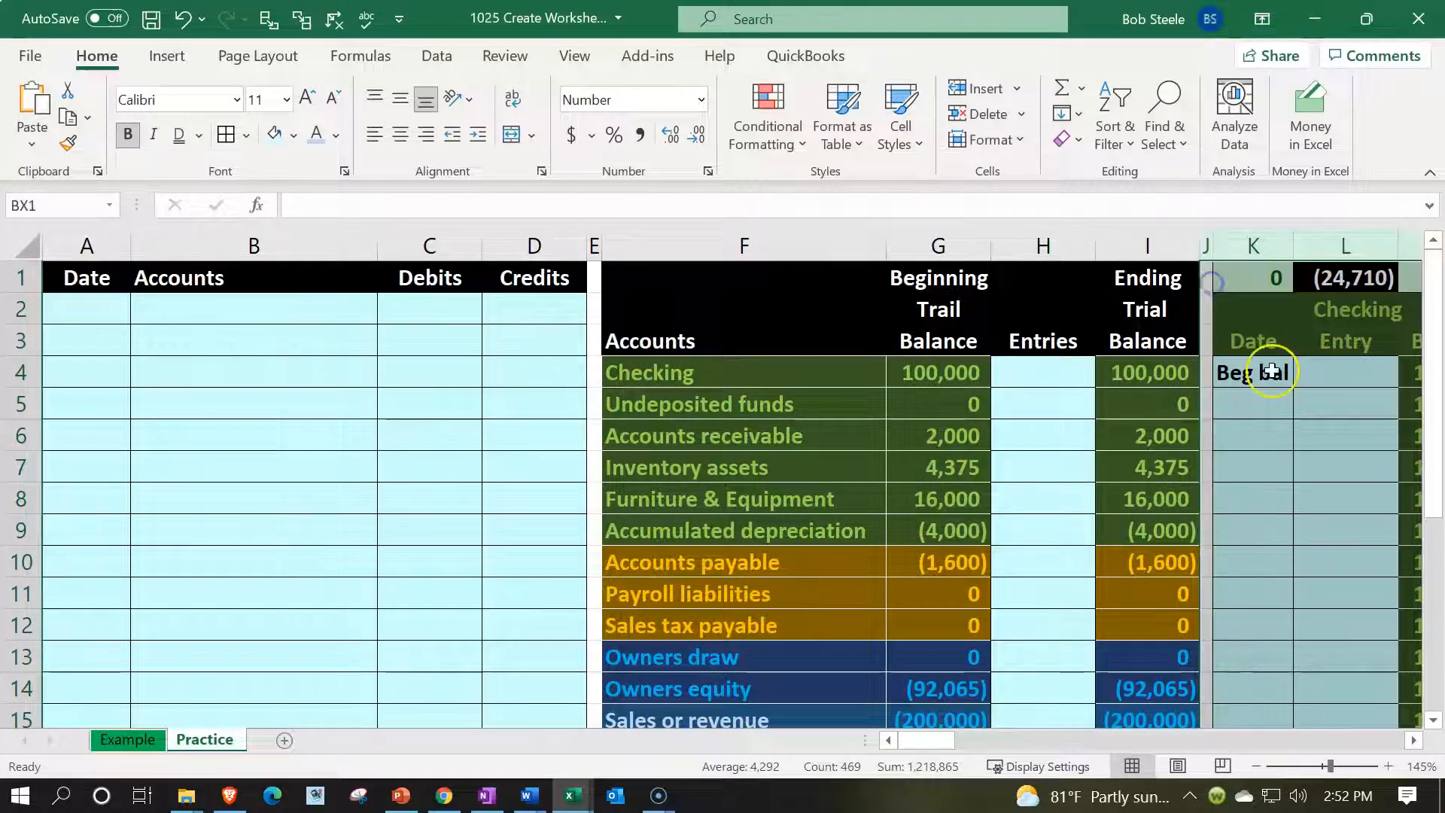
right_click(1289, 447)
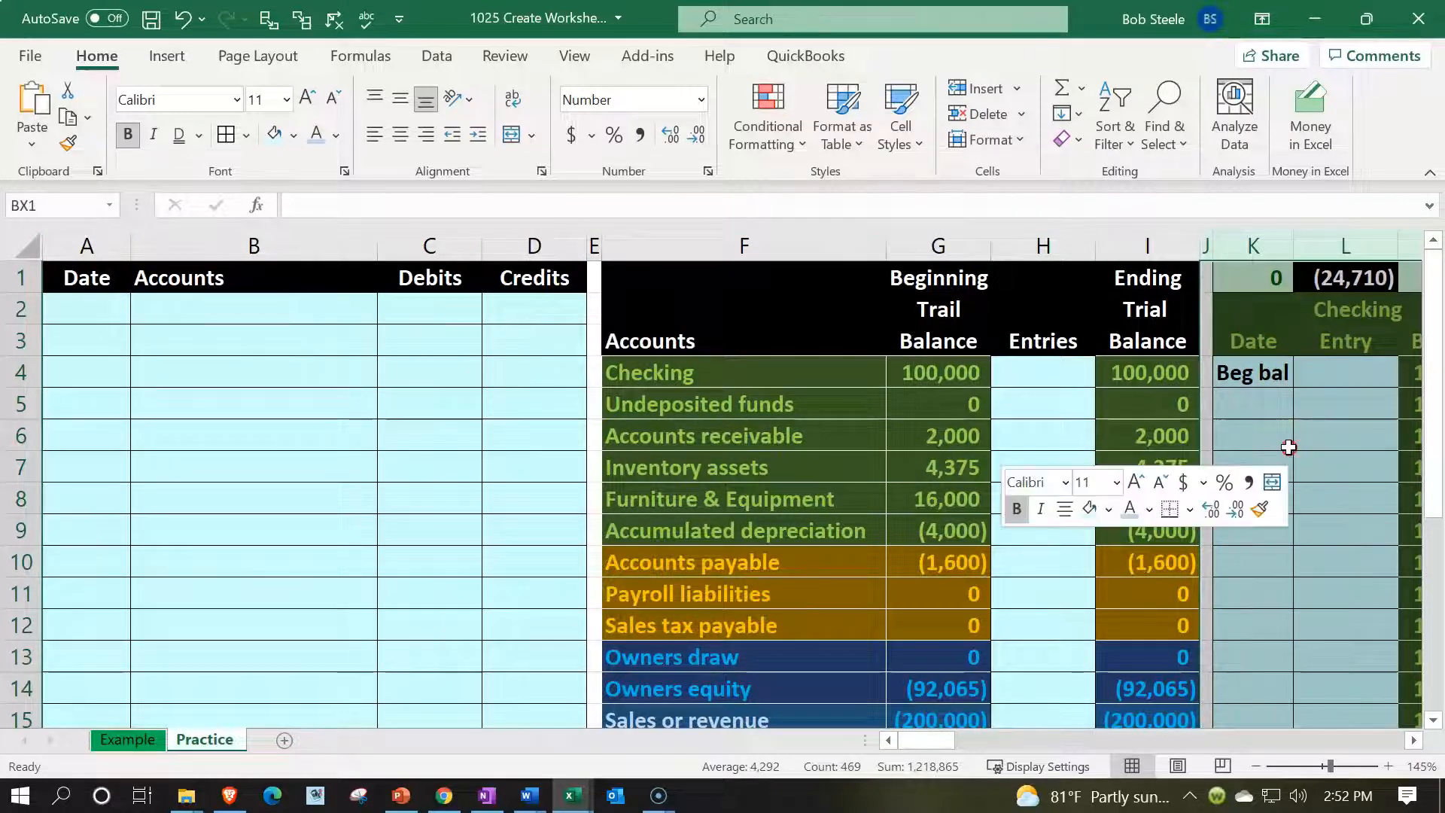
left_click(1234, 410)
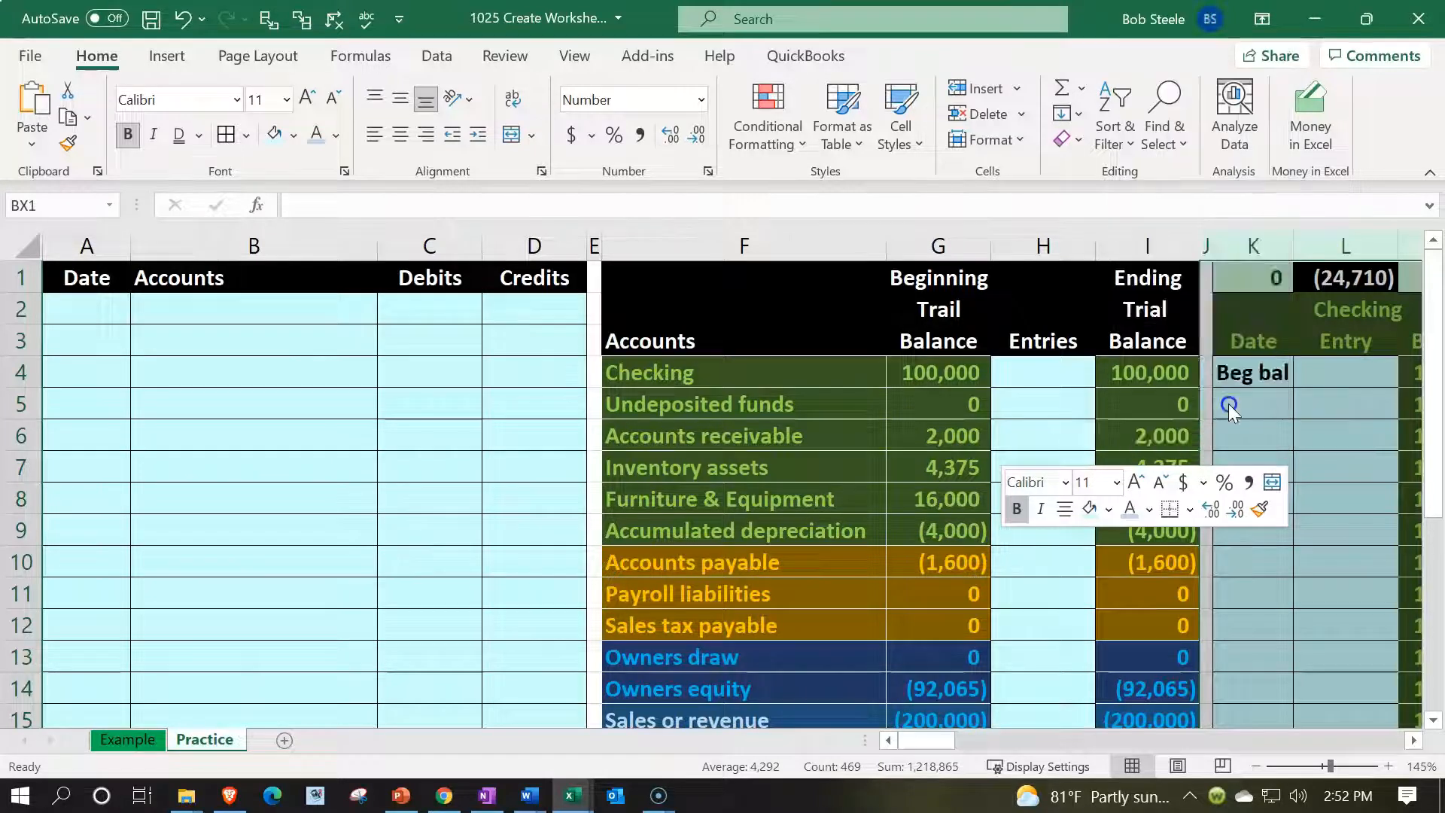
left_click(585, 406)
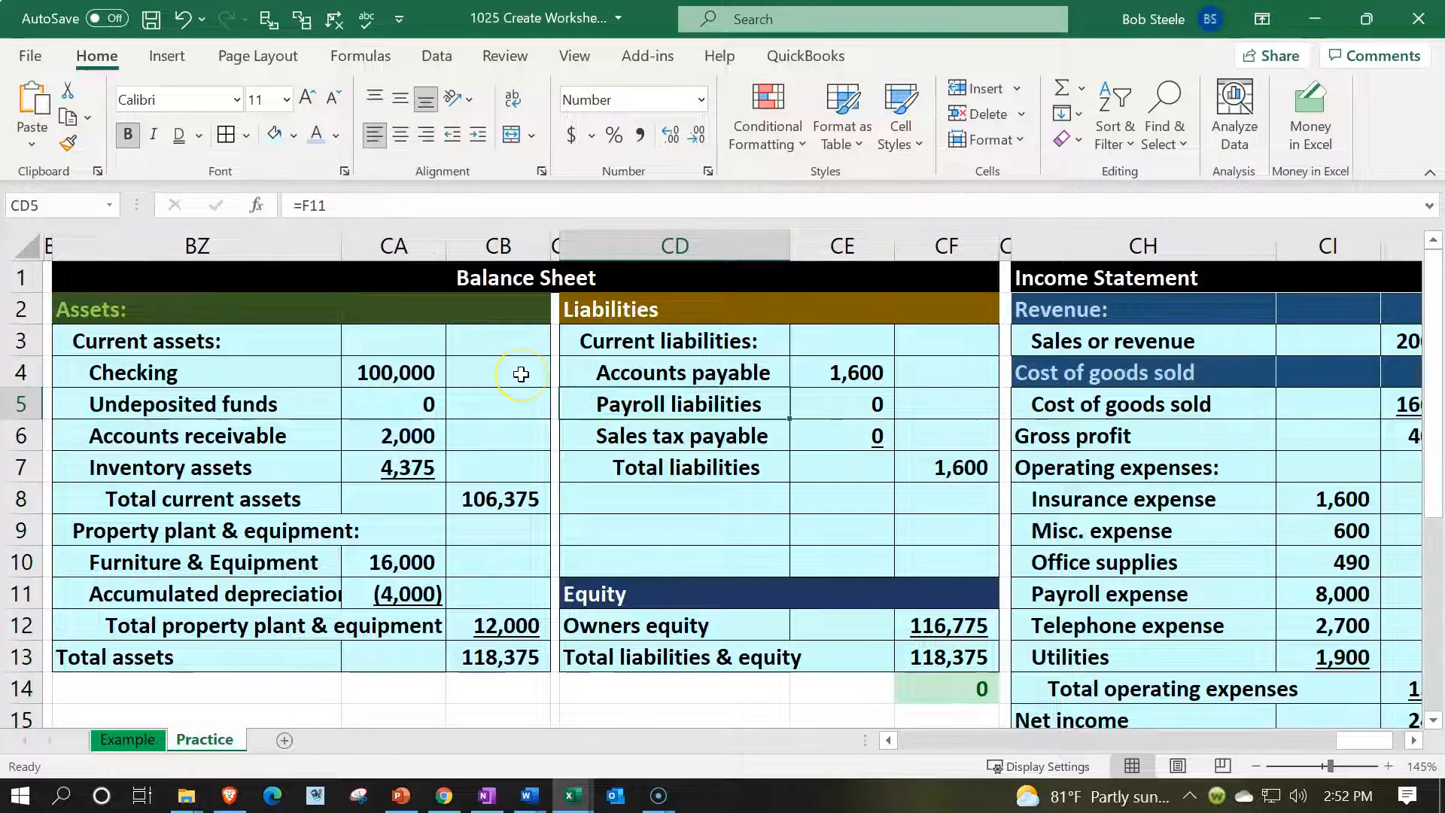
Hide columns G and H, the beginning trial balance and entries, leaving the ending trial balance beside the balance sheet.
key("Left")
key("Left")
key("Left")
key("Left")
key("Left")
key("Left")
key("Left")
key("Left")
key("Left")
key("Left")
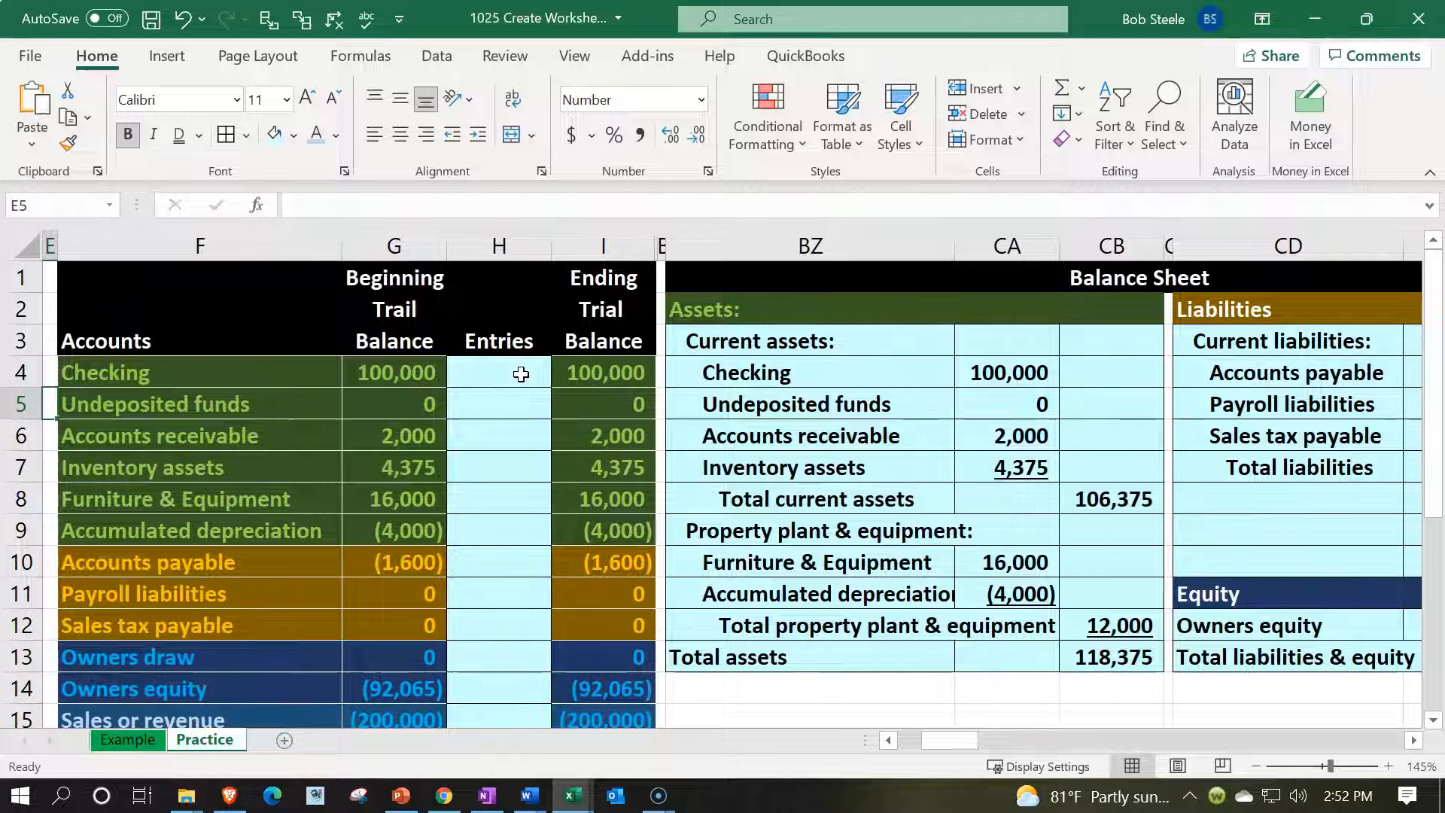
left_click(579, 434)
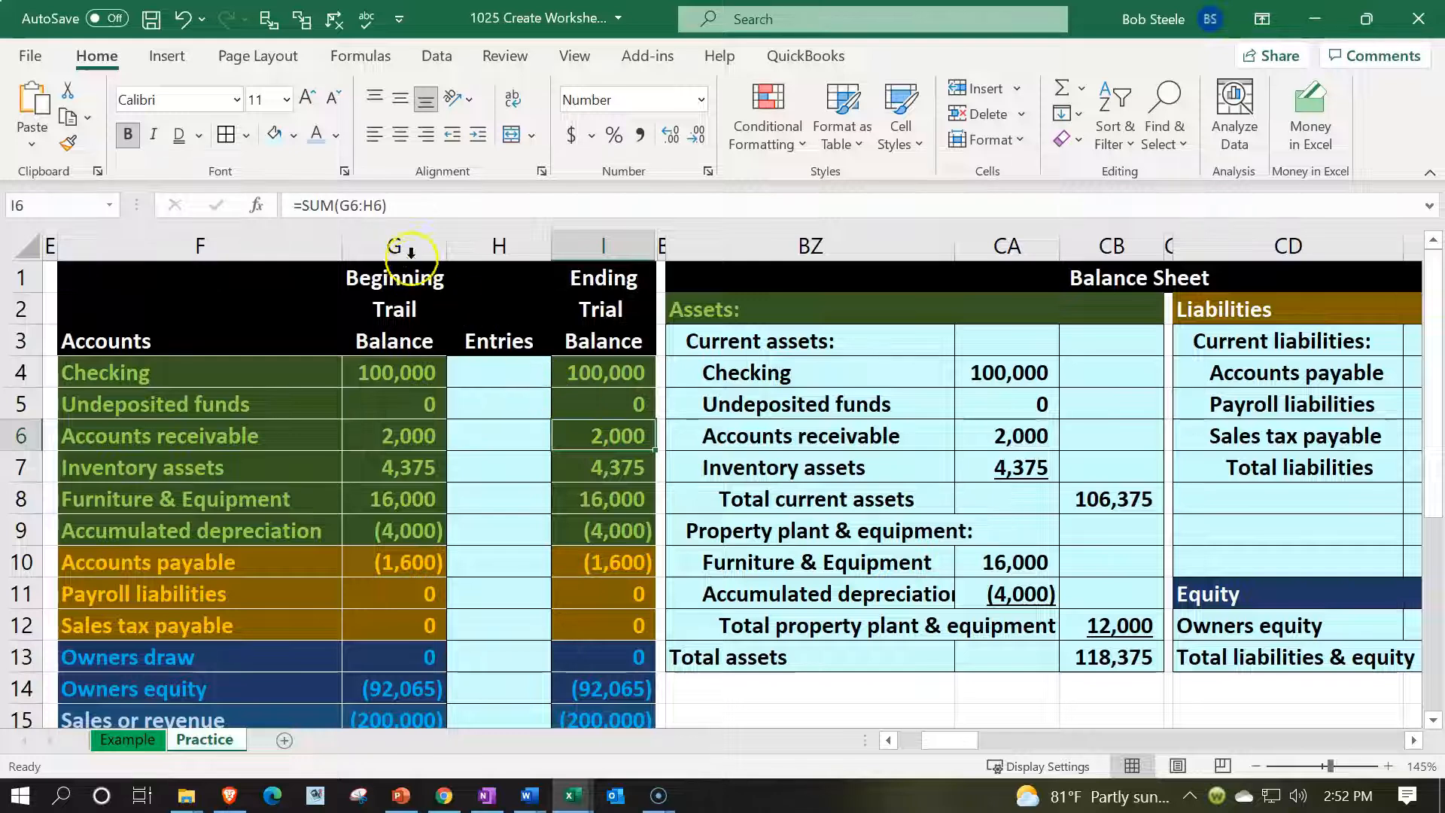
left_click_drag(405, 246, 473, 257)
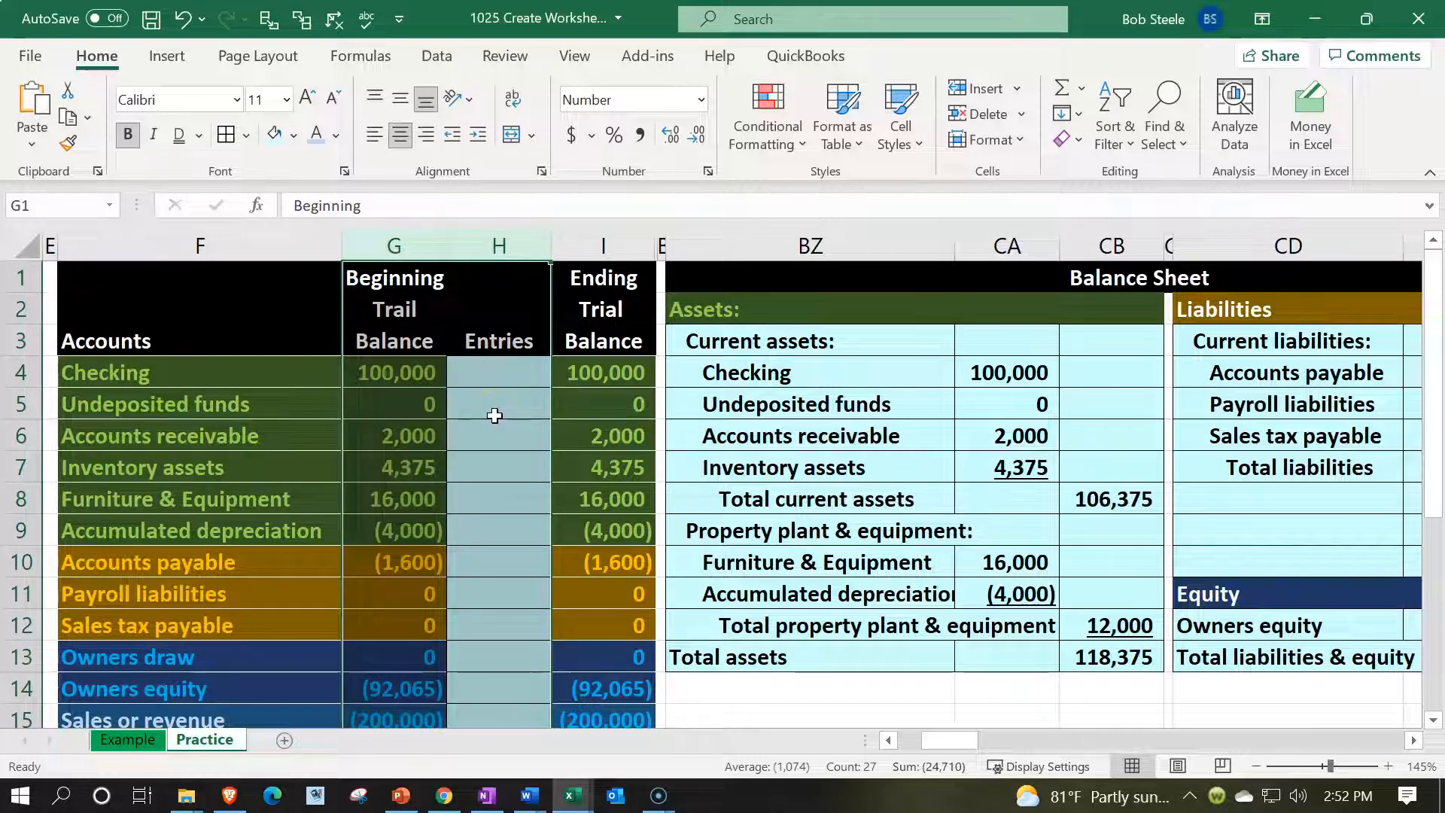
right_click(494, 415)
left_click(527, 365)
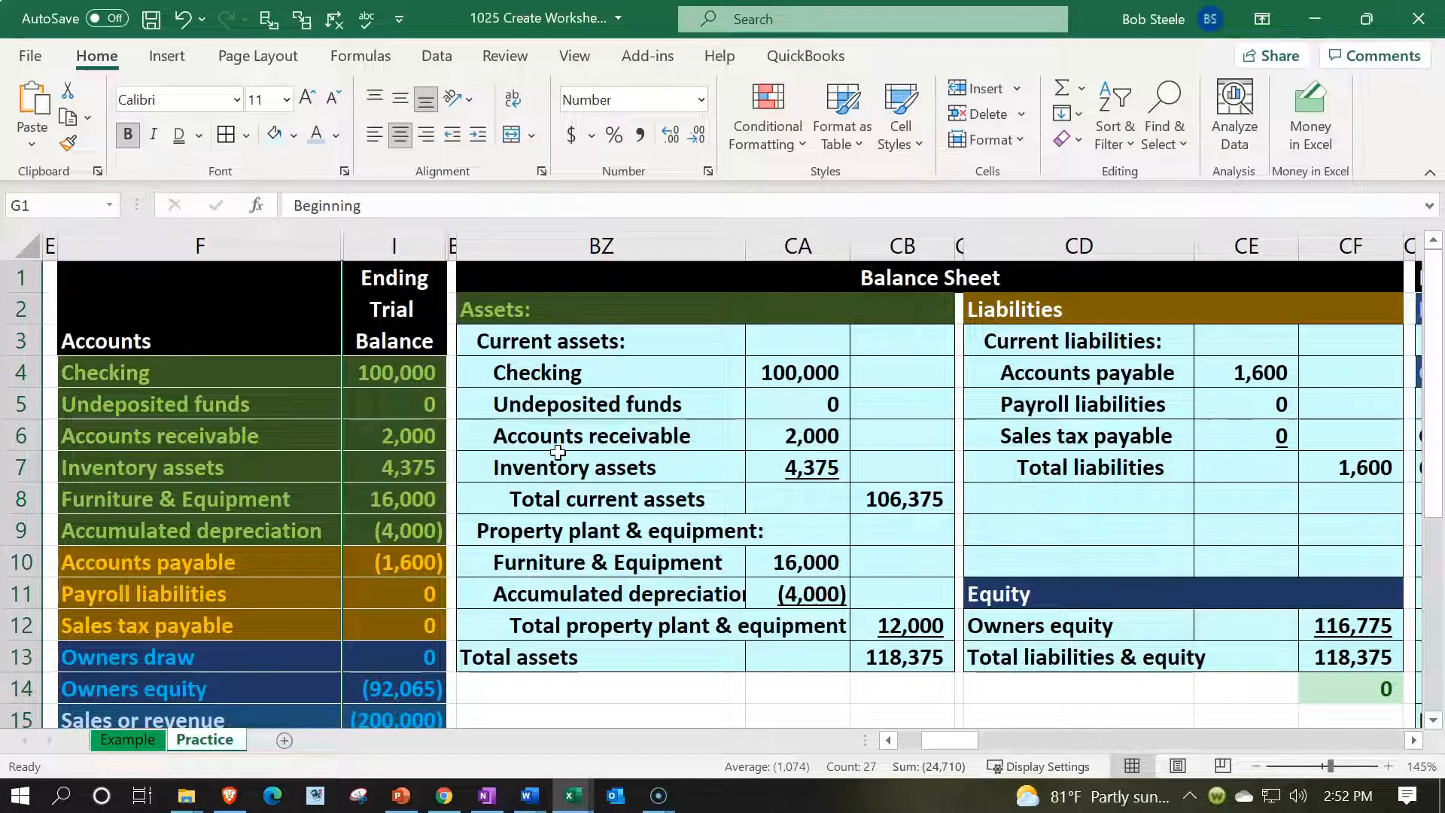
Inspect the balance sheet's owners equity formula in CF12 and trace the trial balance range it sums.
left_click(636, 474)
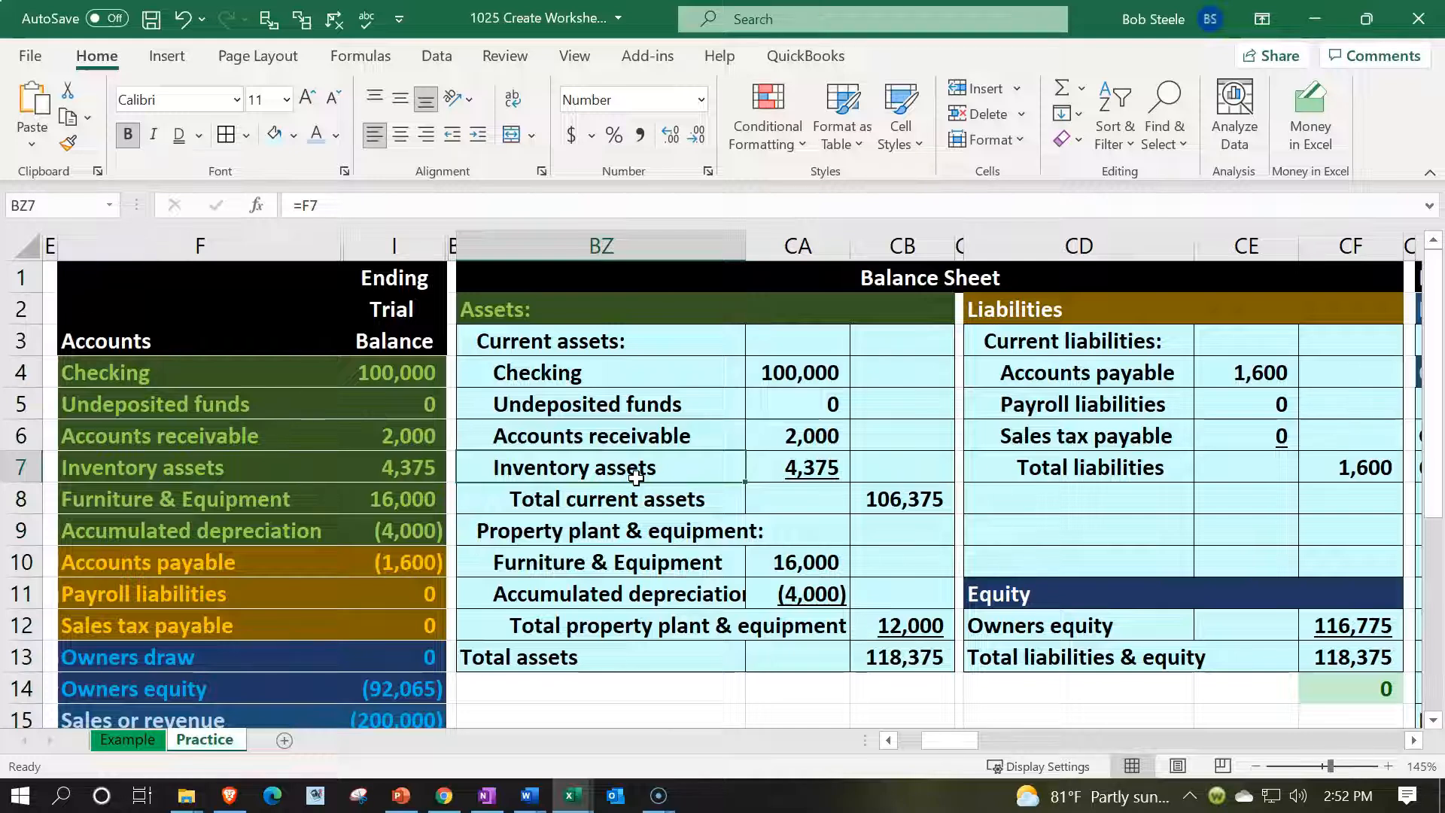
key("Right")
key("Right")
key("Right")
key("Right")
key("Right")
key("Right")
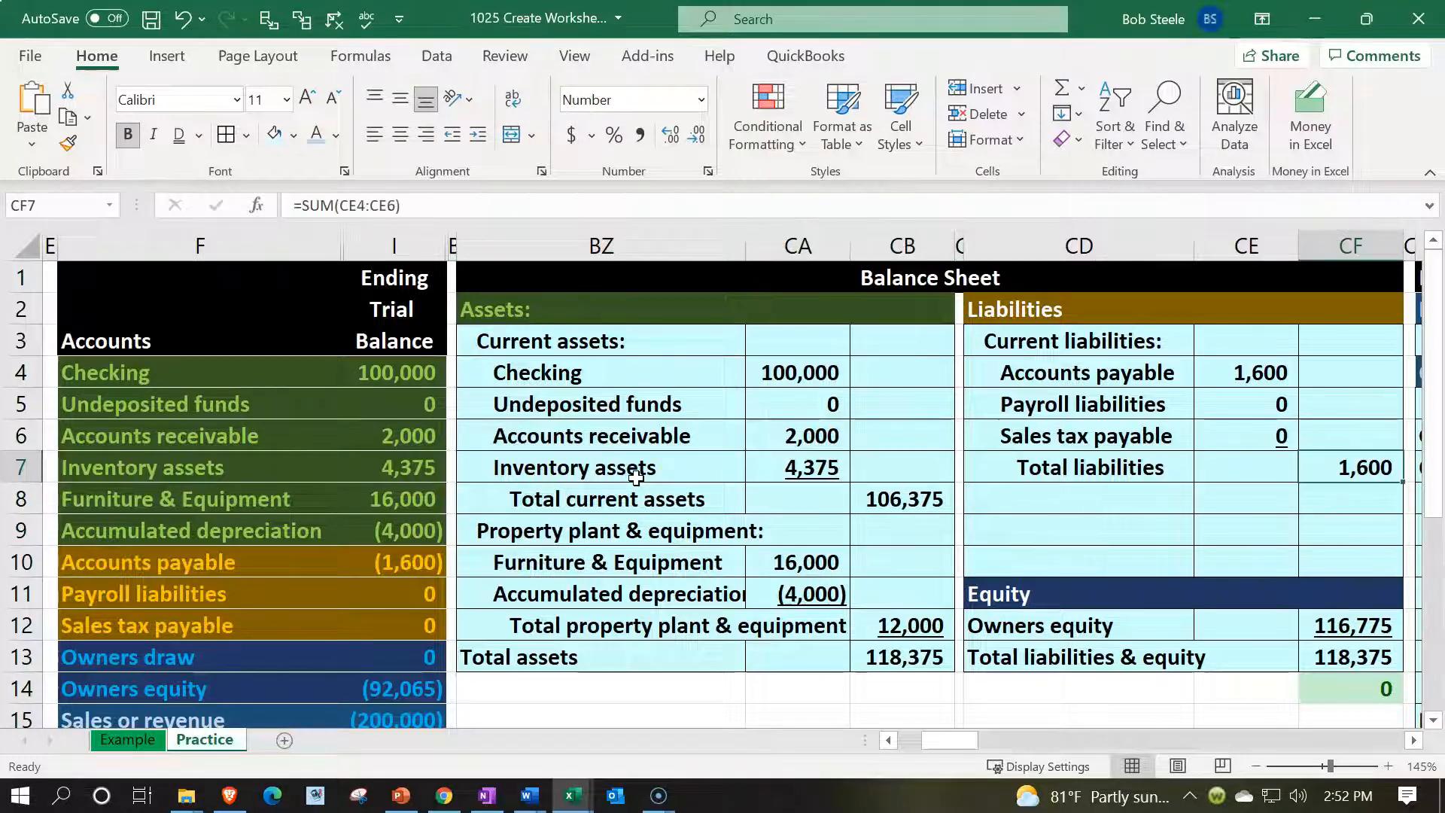
key("Down")
key("Down")
key("Down")
key("Down")
key("Down")
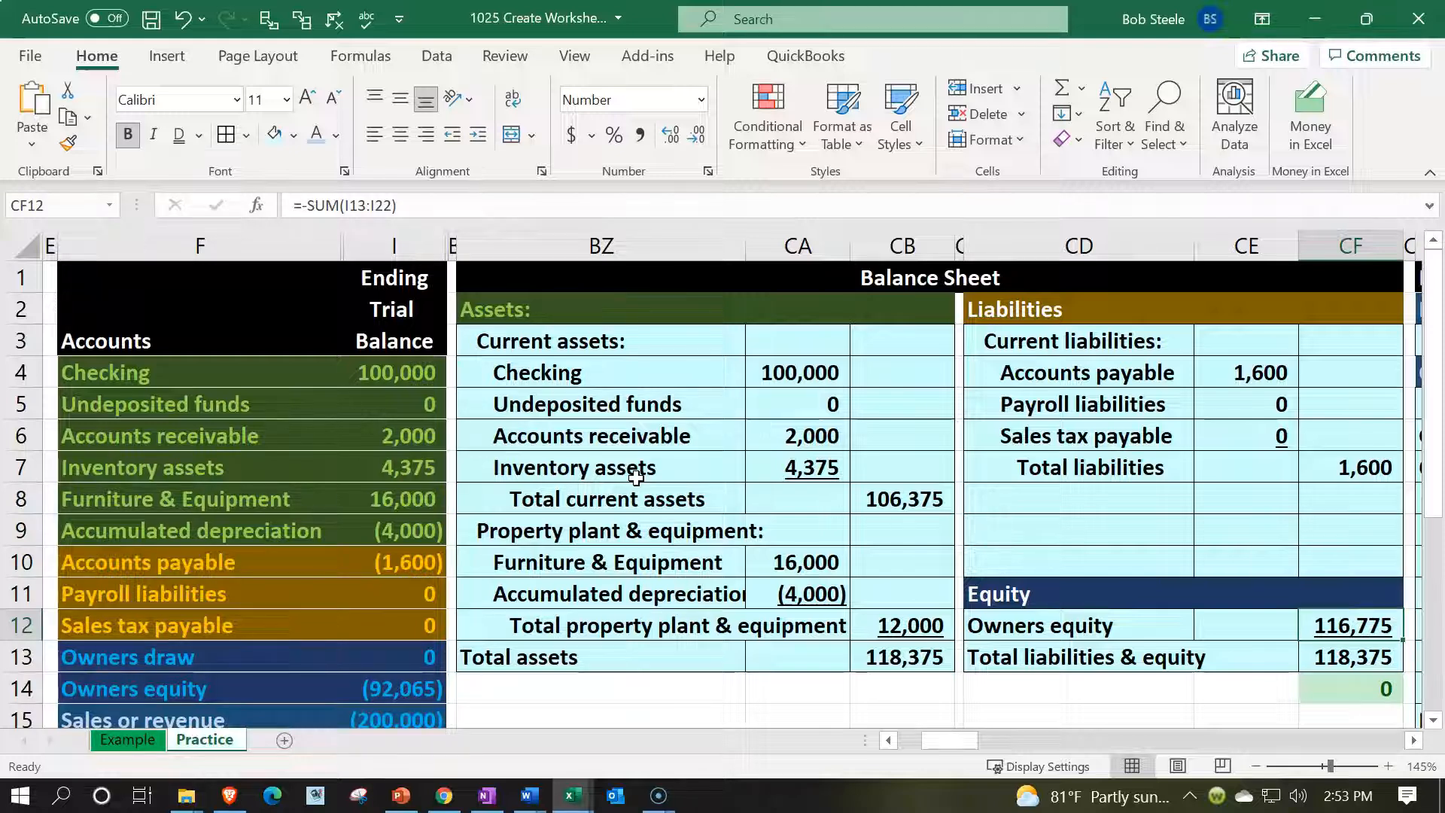
double_click(1326, 626)
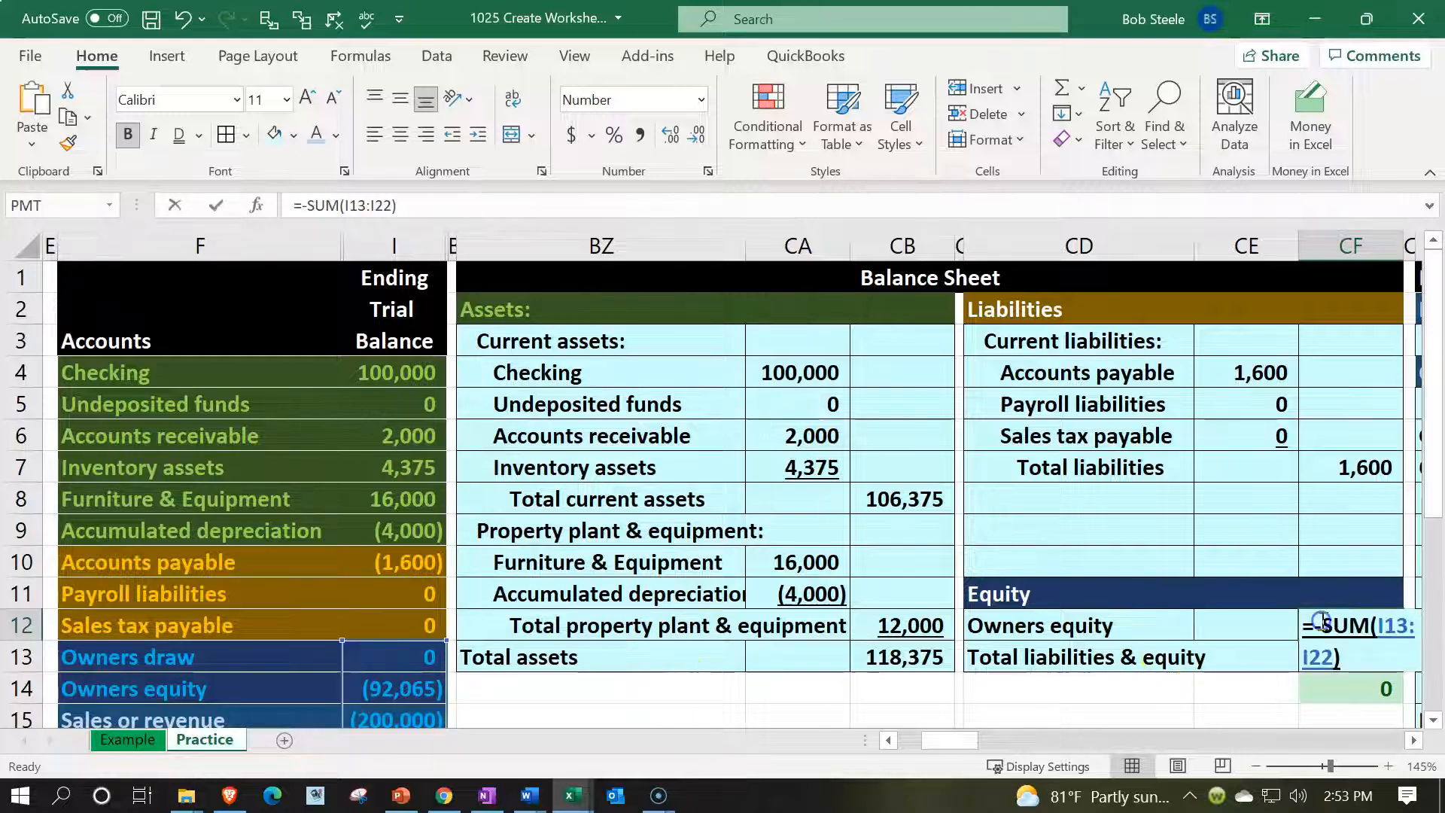
scroll(723, 497, "down", 4)
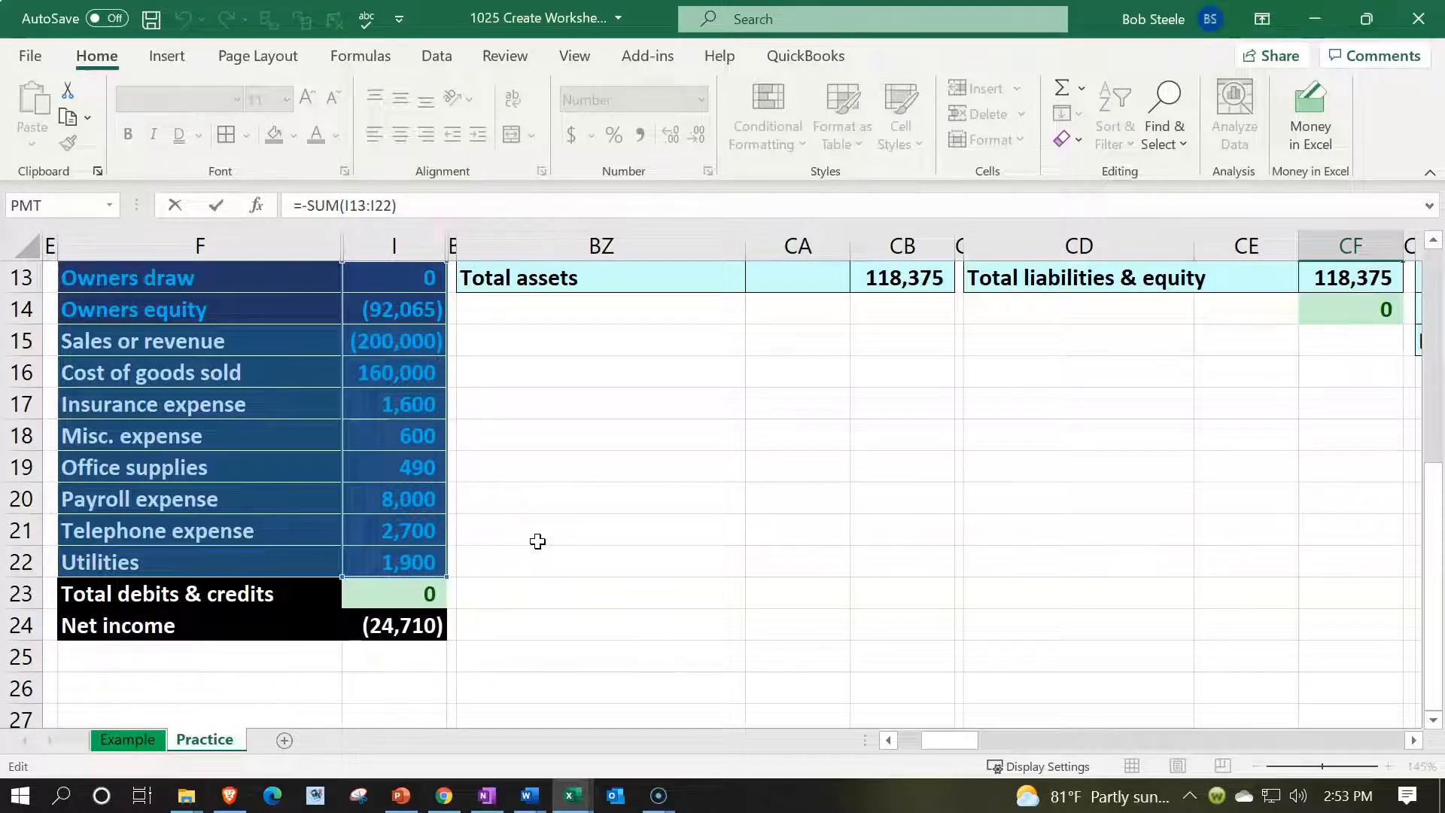
key("Return")
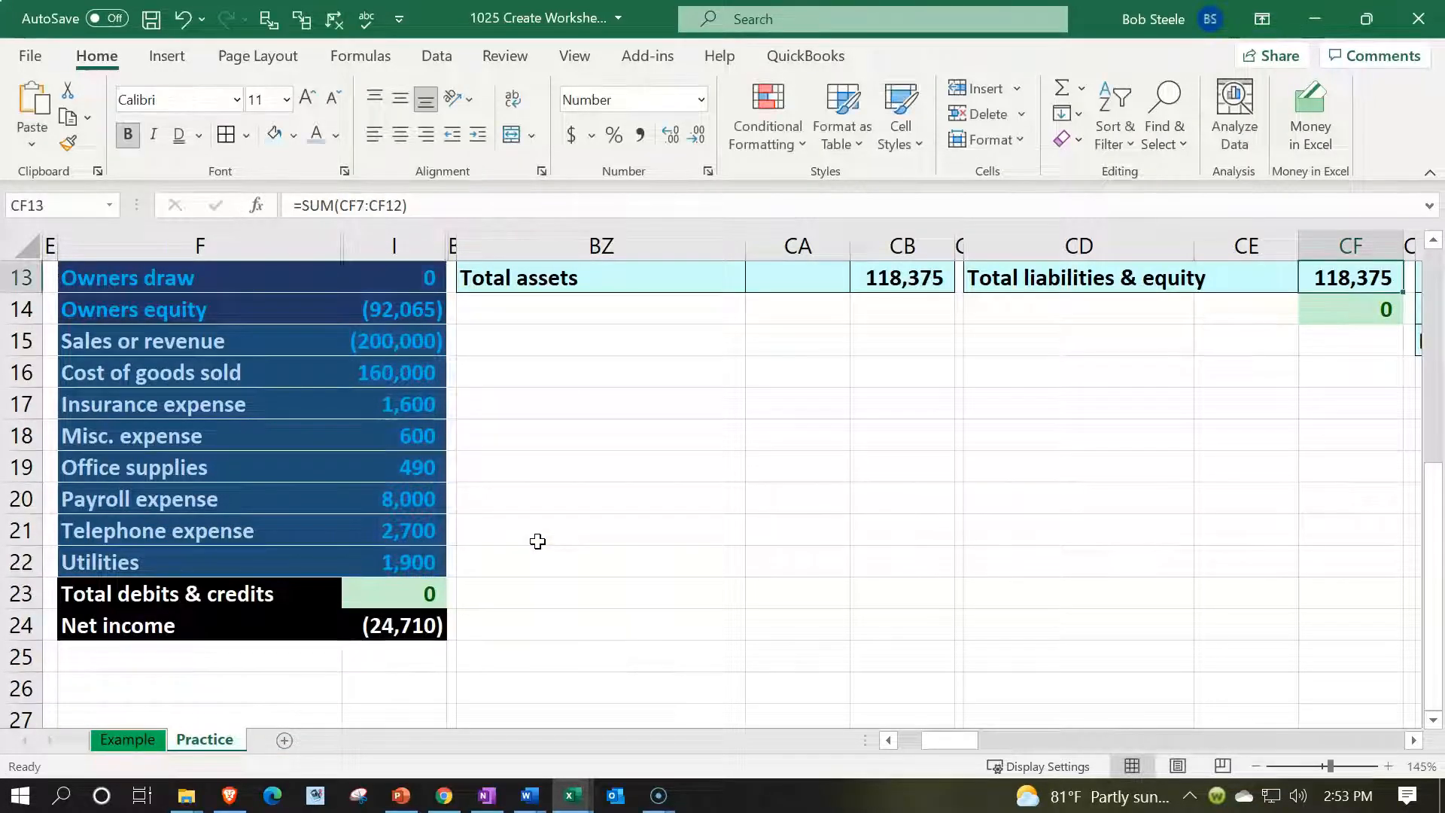
Examine the trial balance's asset and liability accounts, its revenue and expense accounts, and the owners equity row.
left_click(413, 309)
scroll(517, 472, "up", 1)
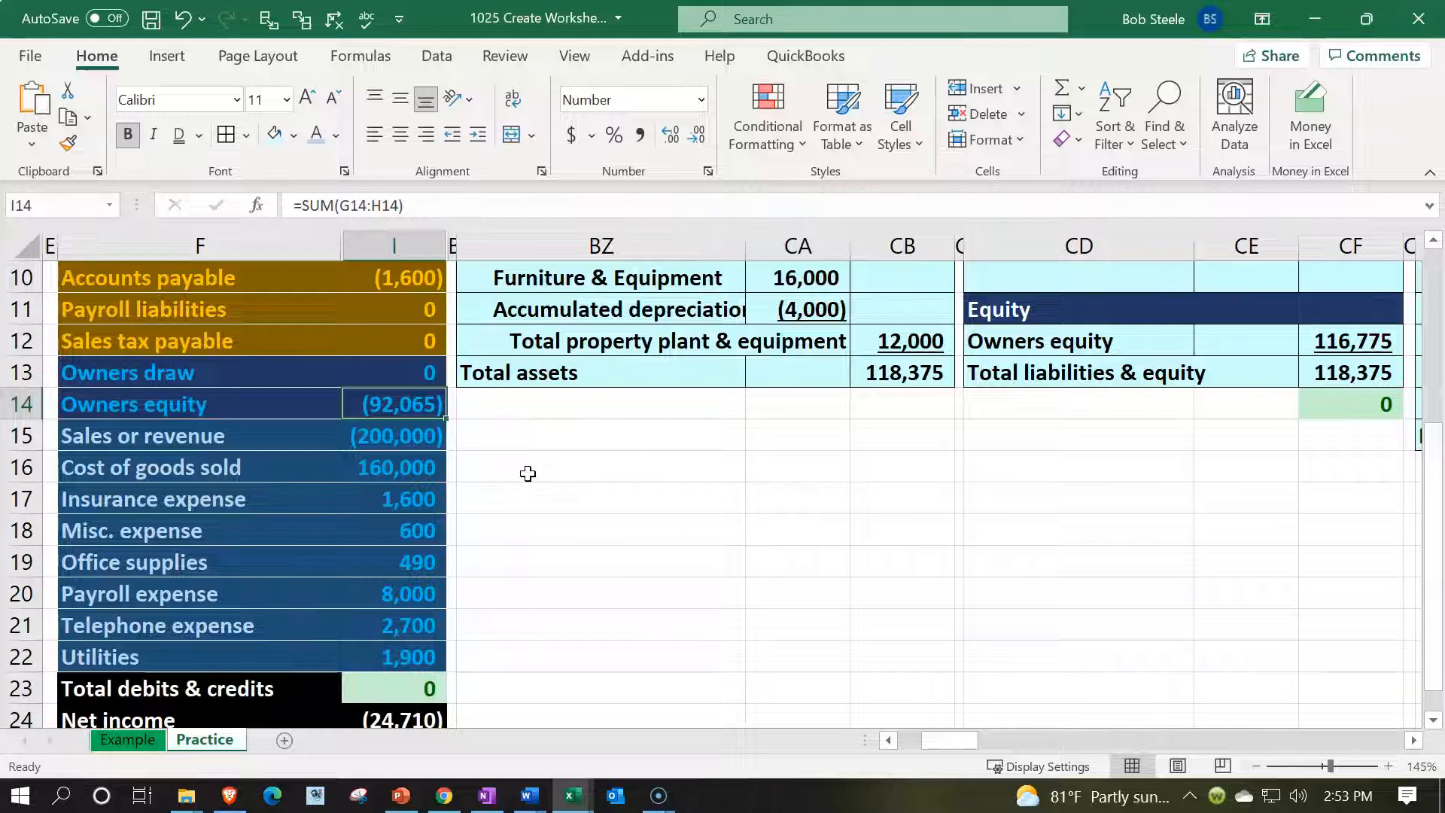
scroll(527, 472, "up", 3)
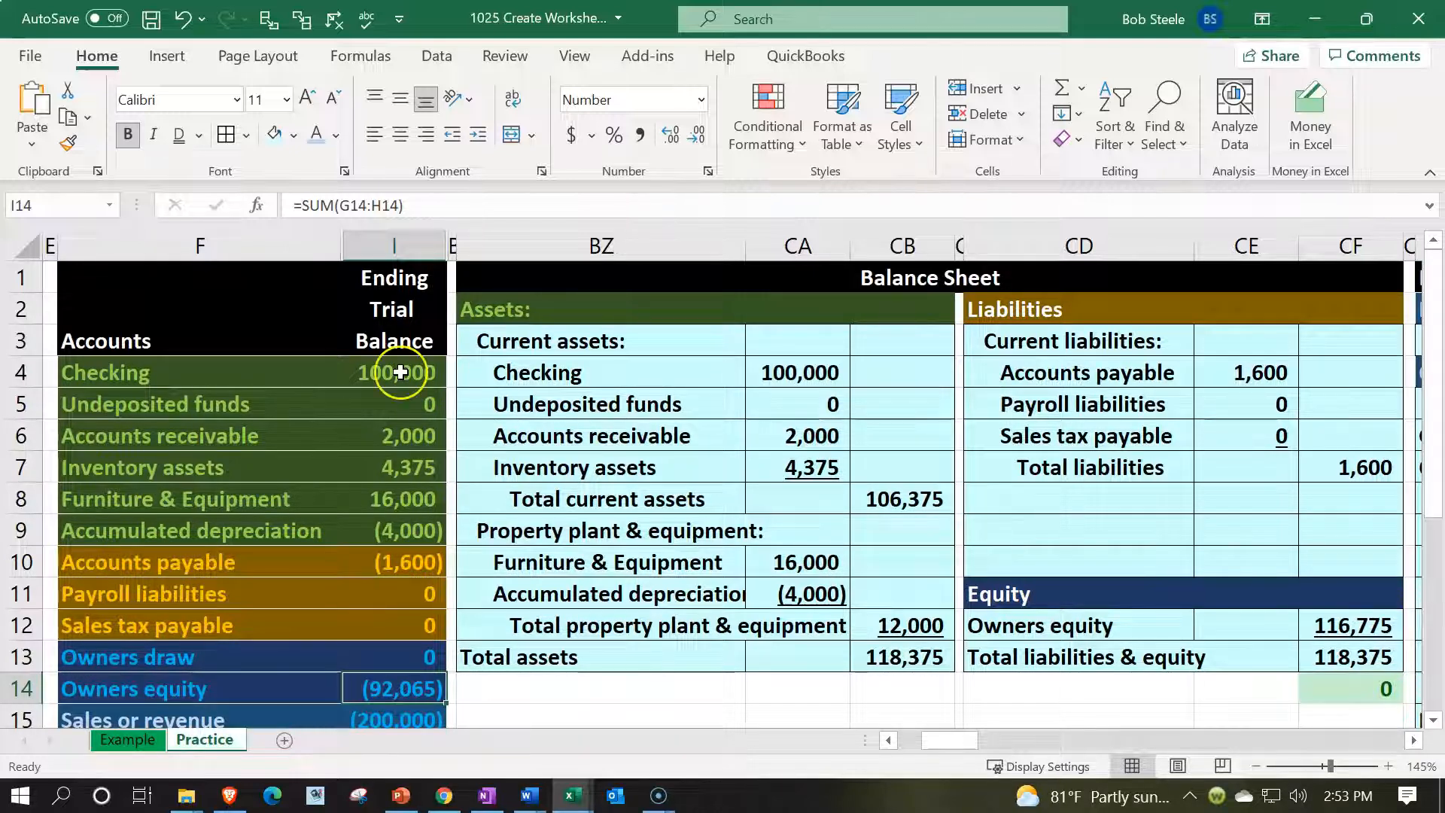
left_click_drag(185, 372, 402, 626)
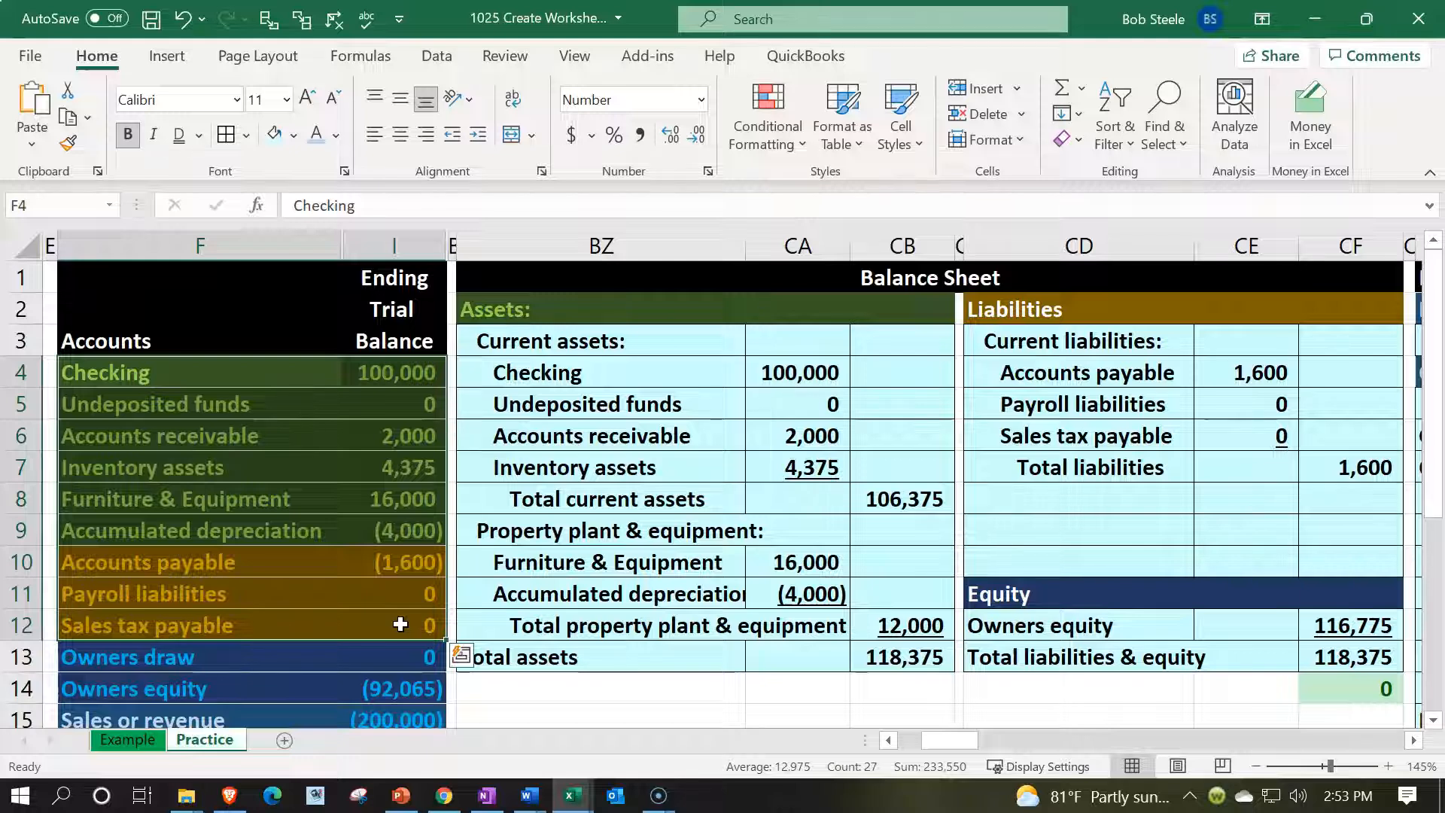
scroll(380, 617, "down", 2)
scroll(339, 602, "down", 1)
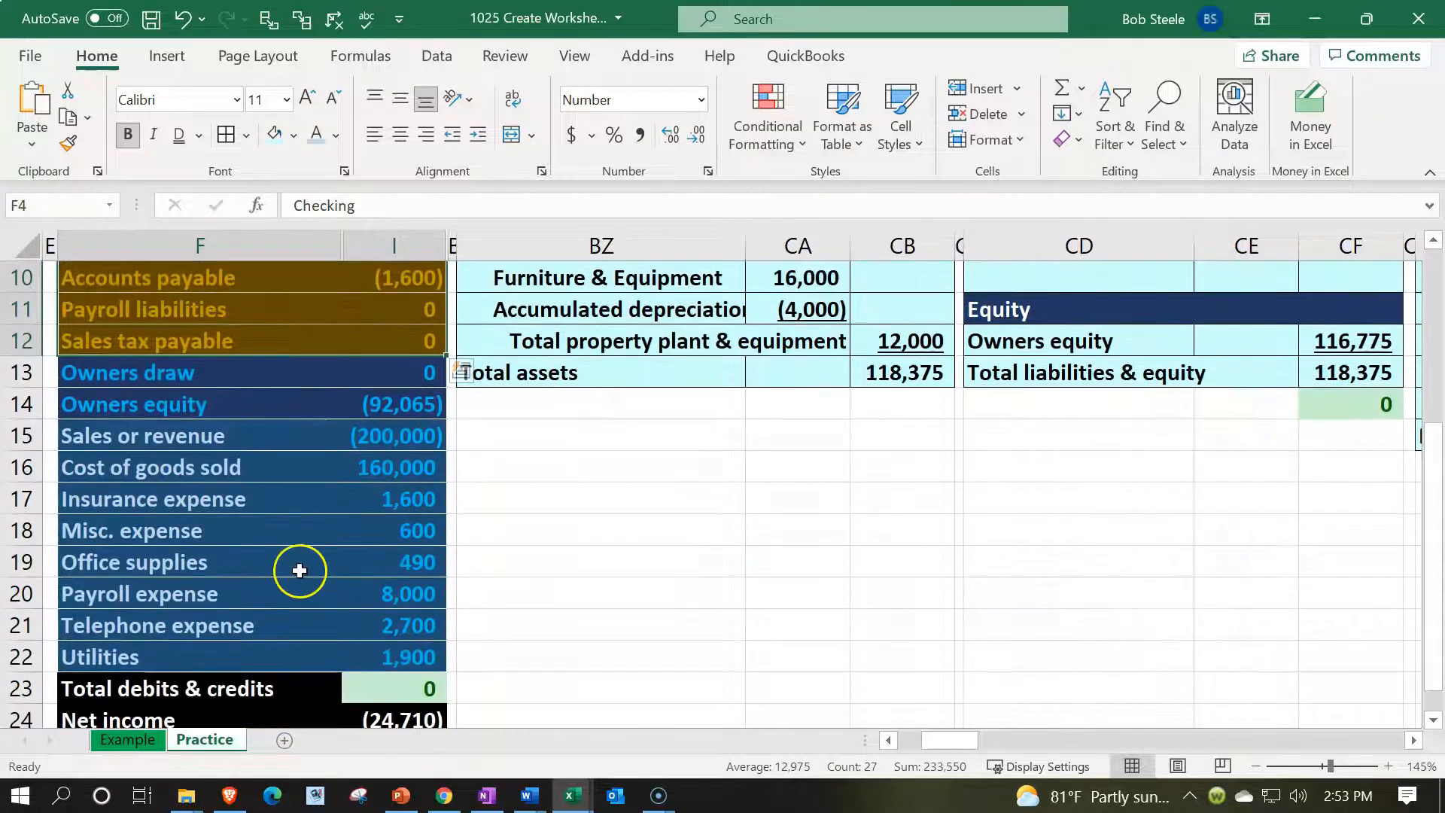
left_click_drag(184, 436, 408, 642)
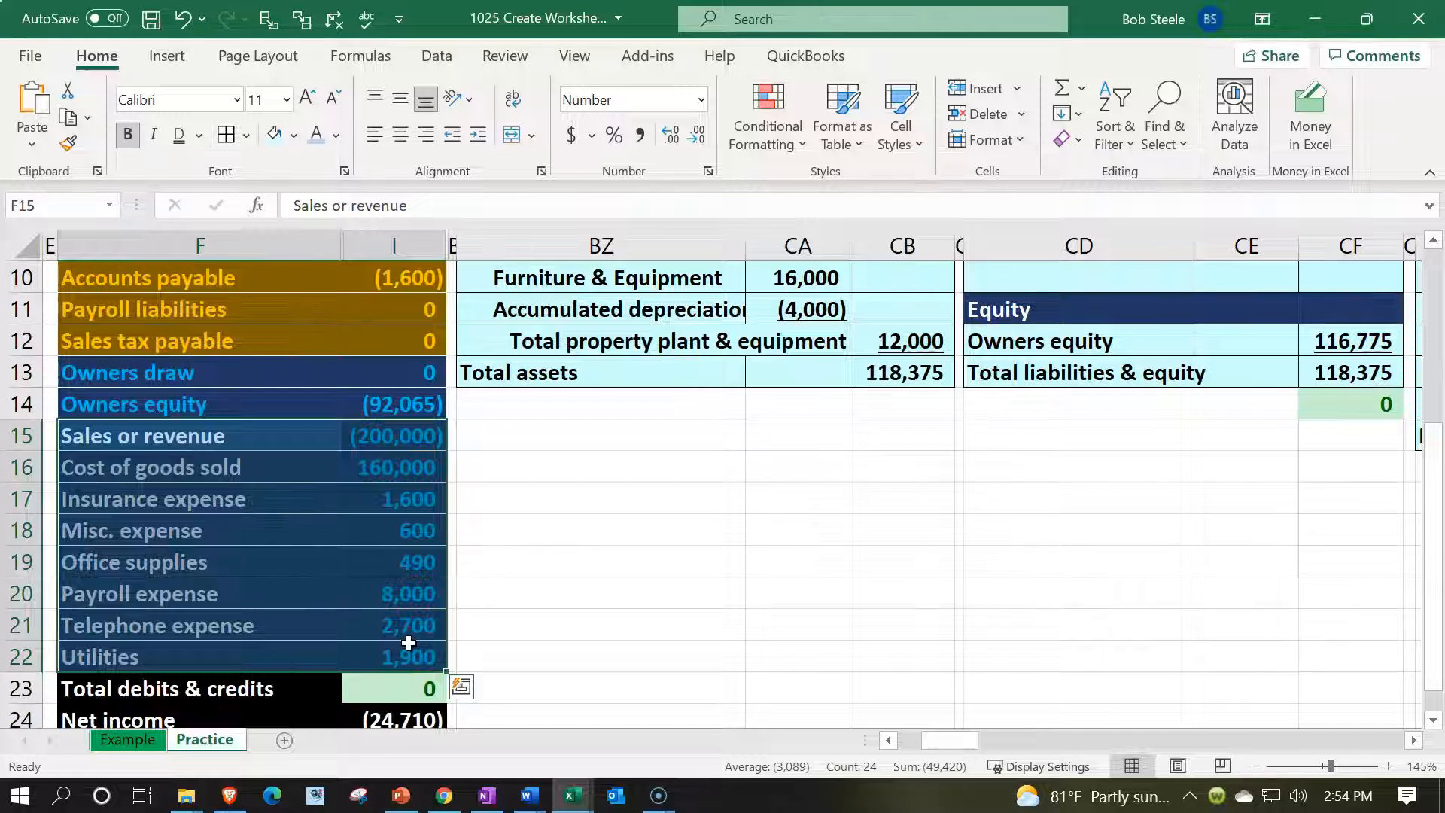
scroll(409, 642, "up", 1)
left_click_drag(205, 491, 363, 504)
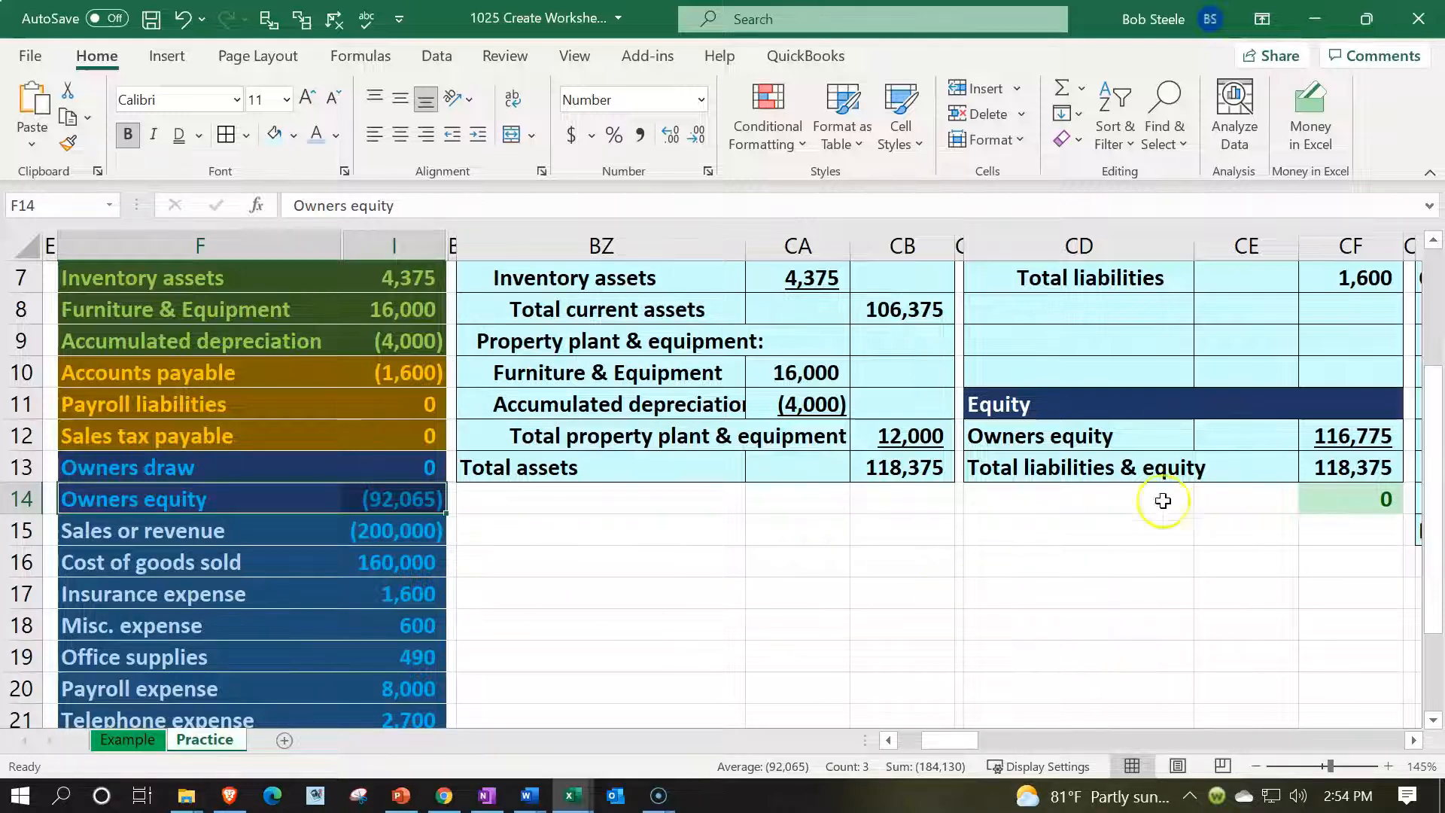
Check the balance sheet's owners equity against the trial balance sums of I15:I22 and I13:I22.
left_click(1359, 443)
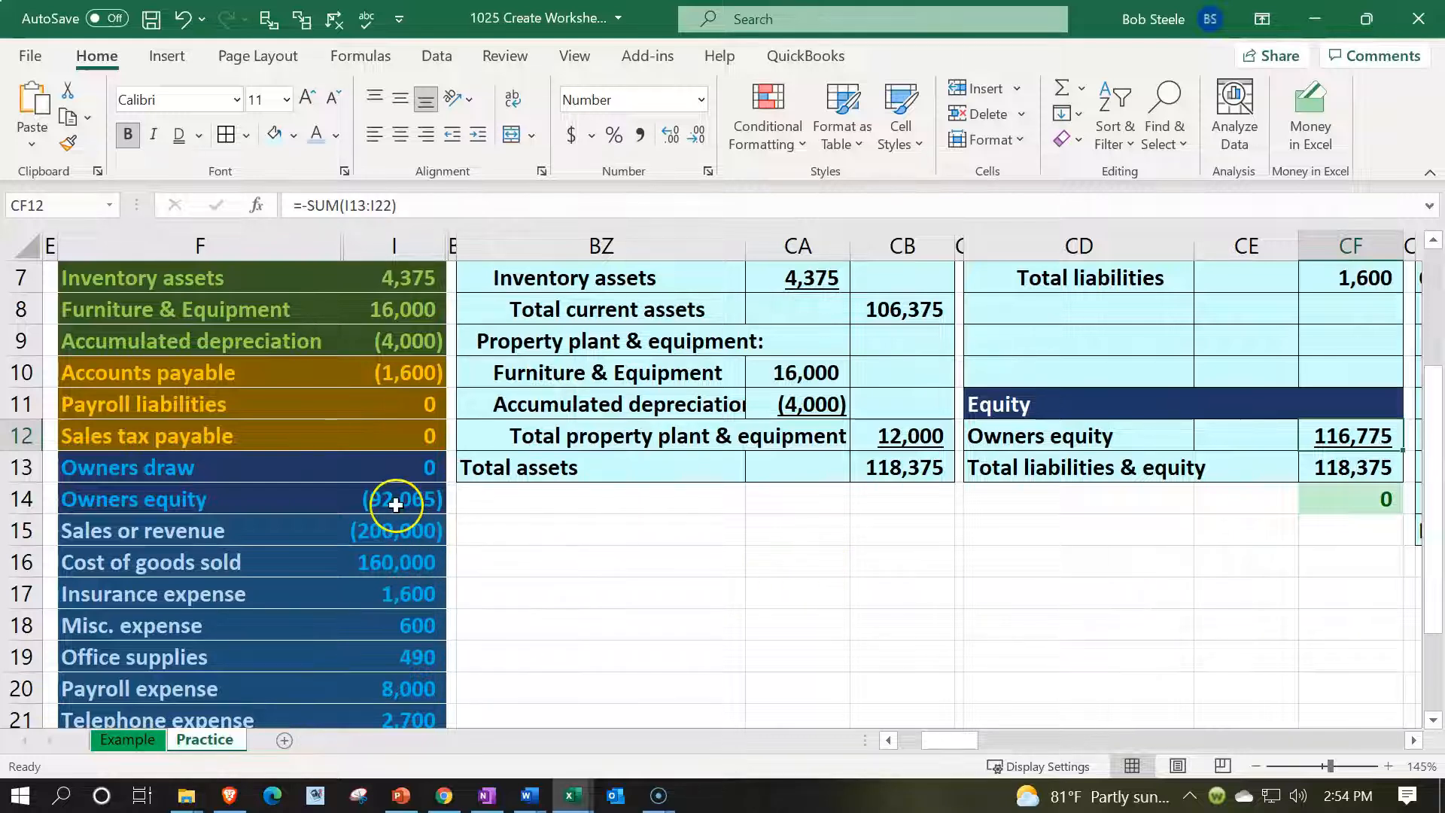
left_click_drag(397, 525, 401, 633)
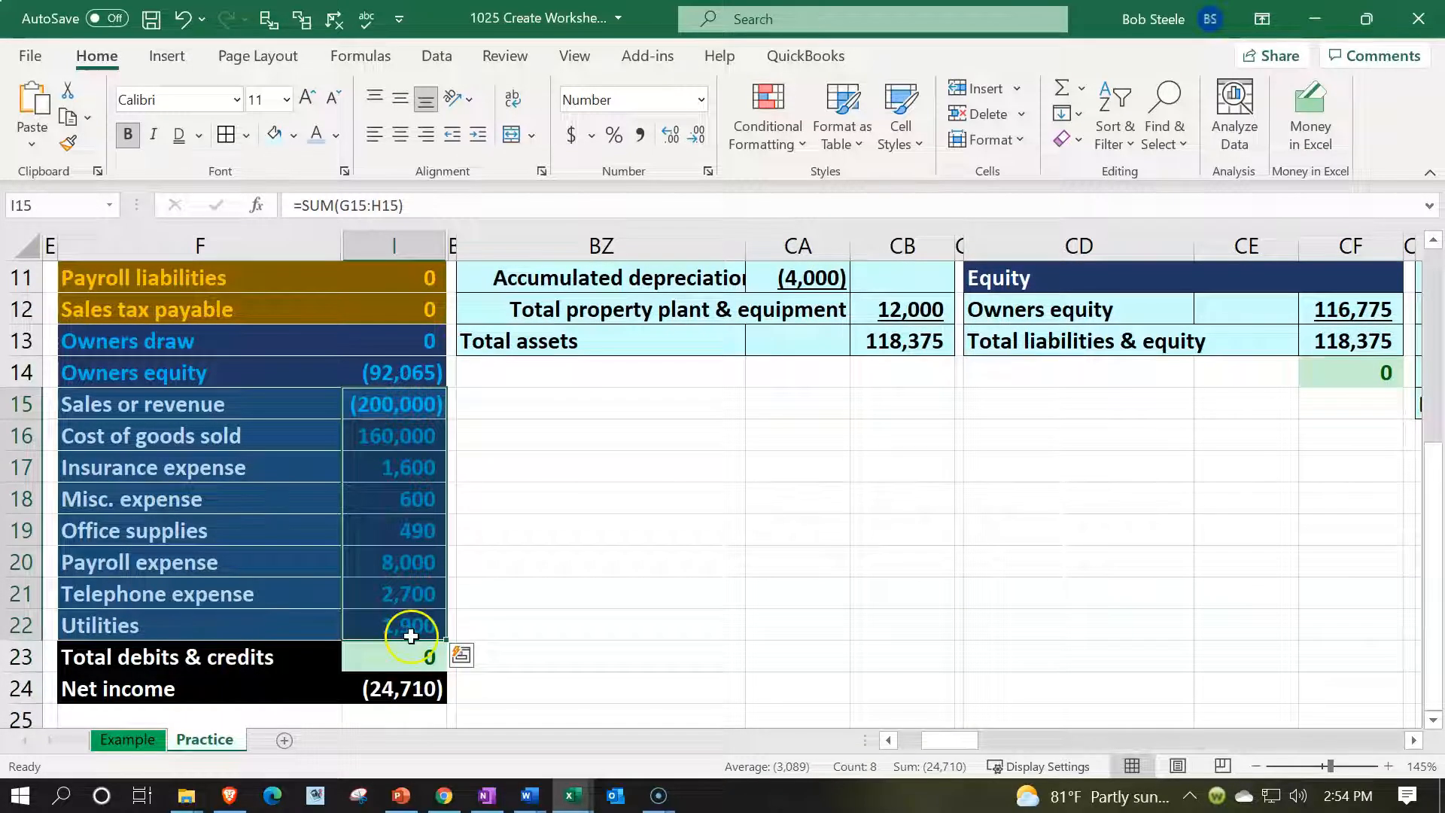
left_click(410, 367)
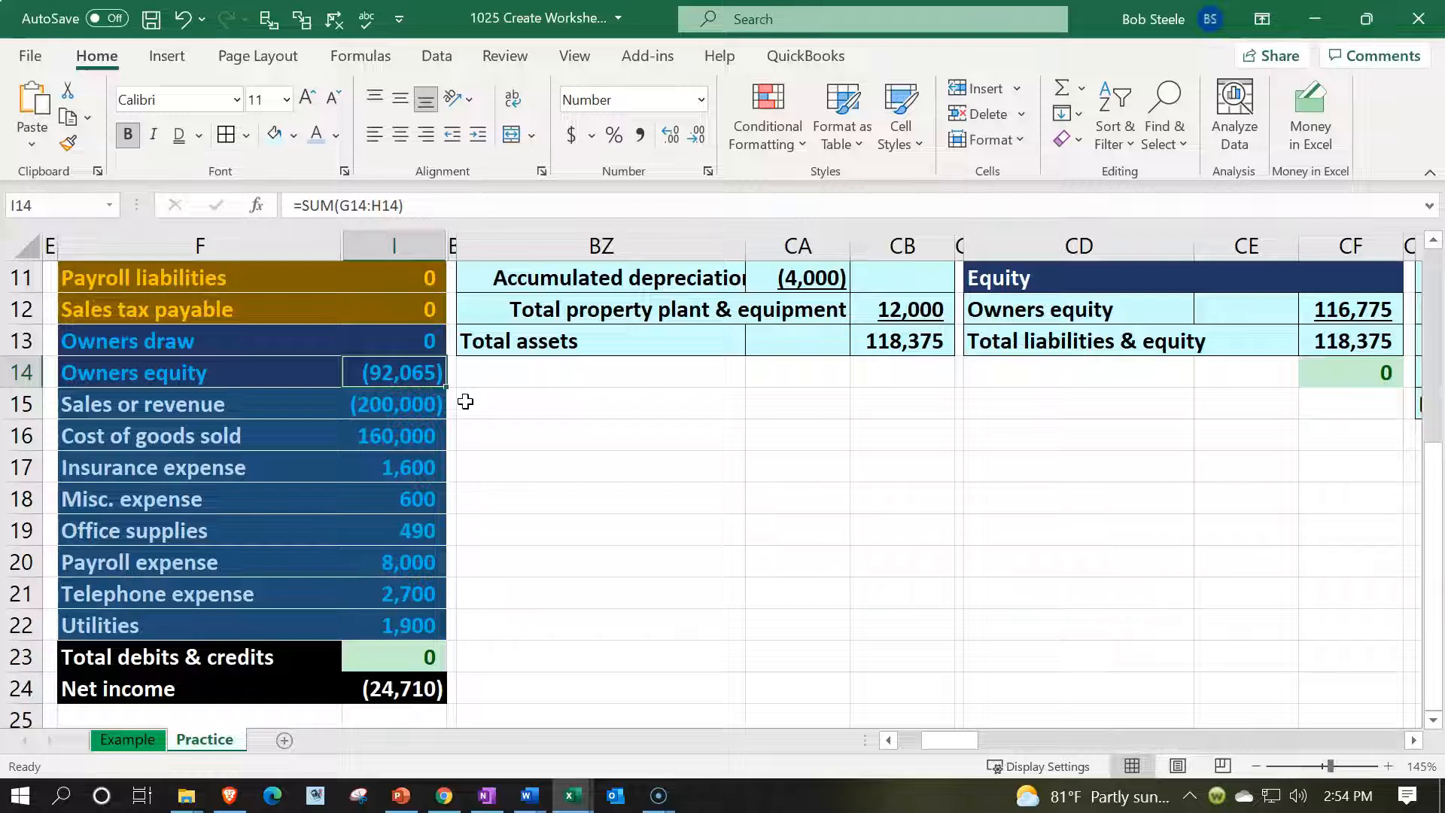
left_click_drag(403, 407, 413, 628)
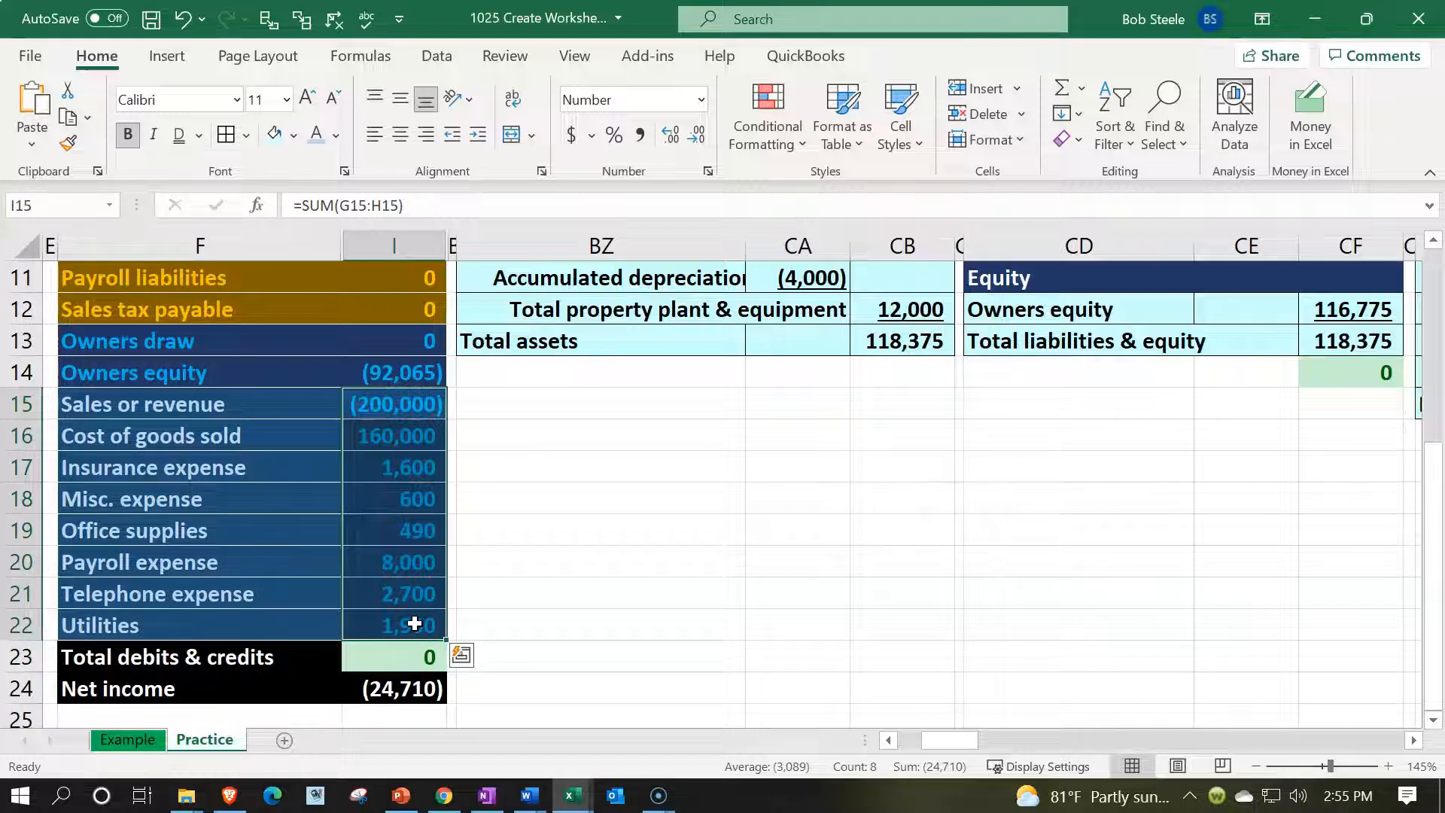
left_click_drag(397, 340, 397, 621)
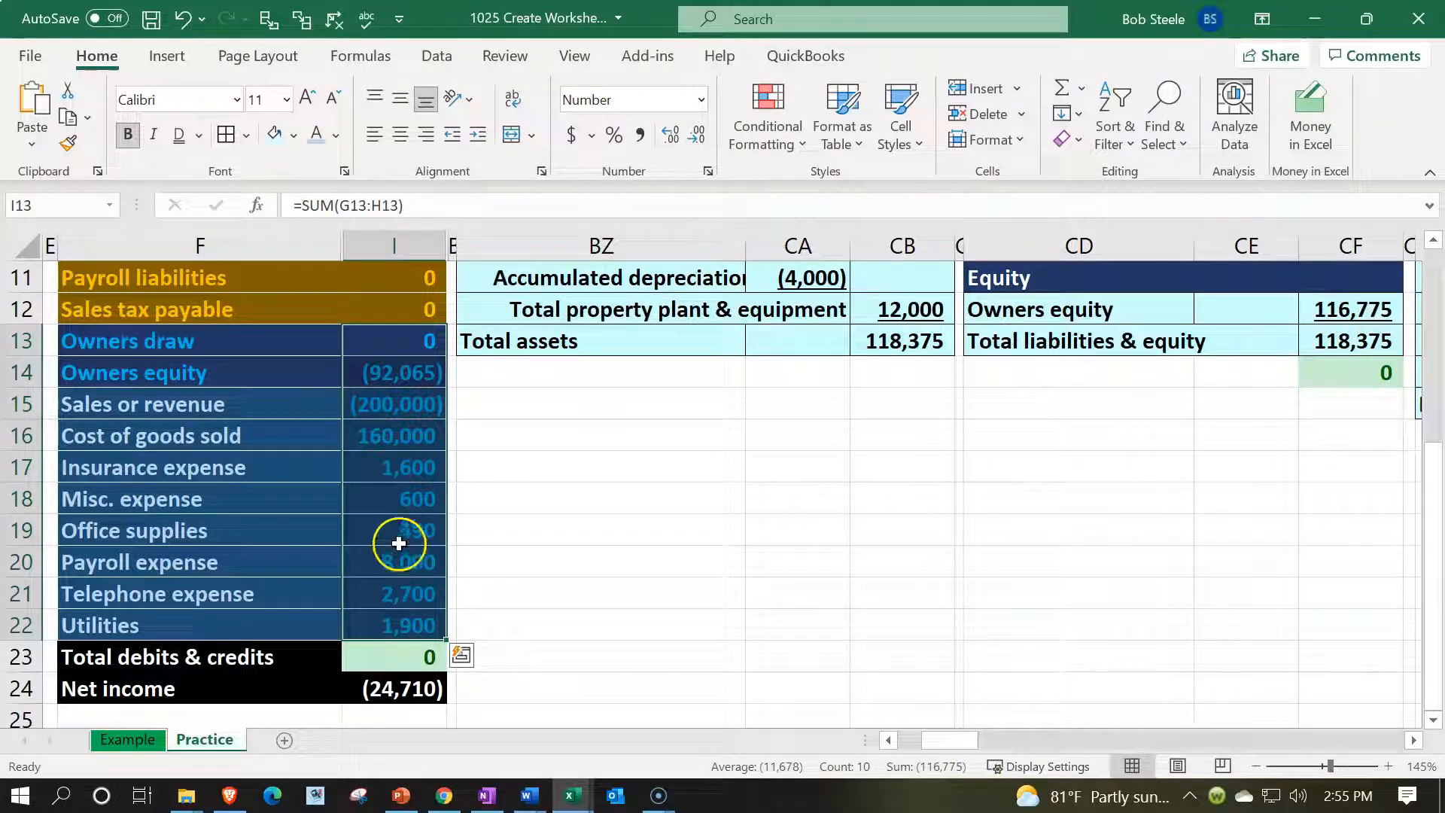
left_click(413, 367)
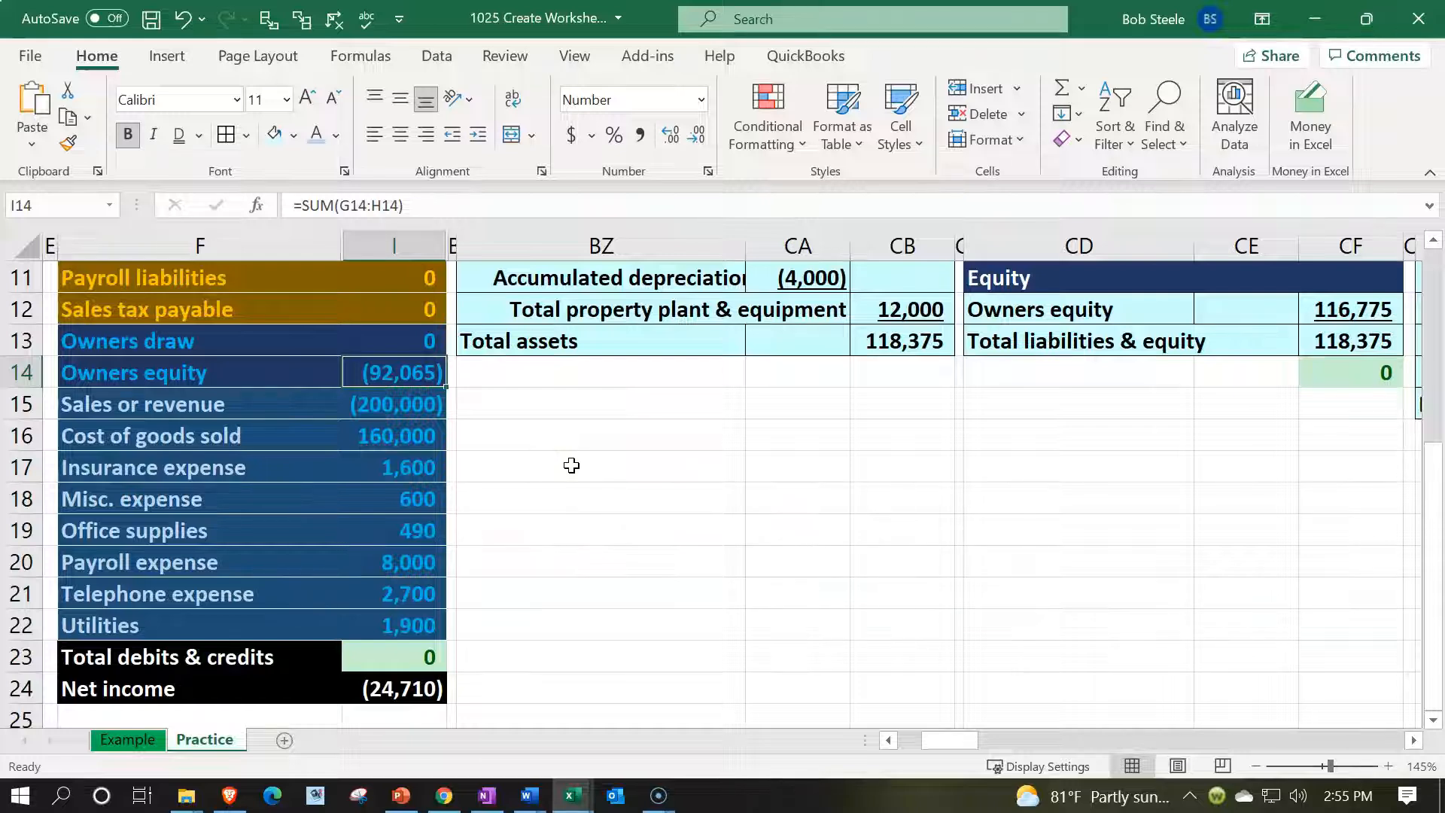
key("Left")
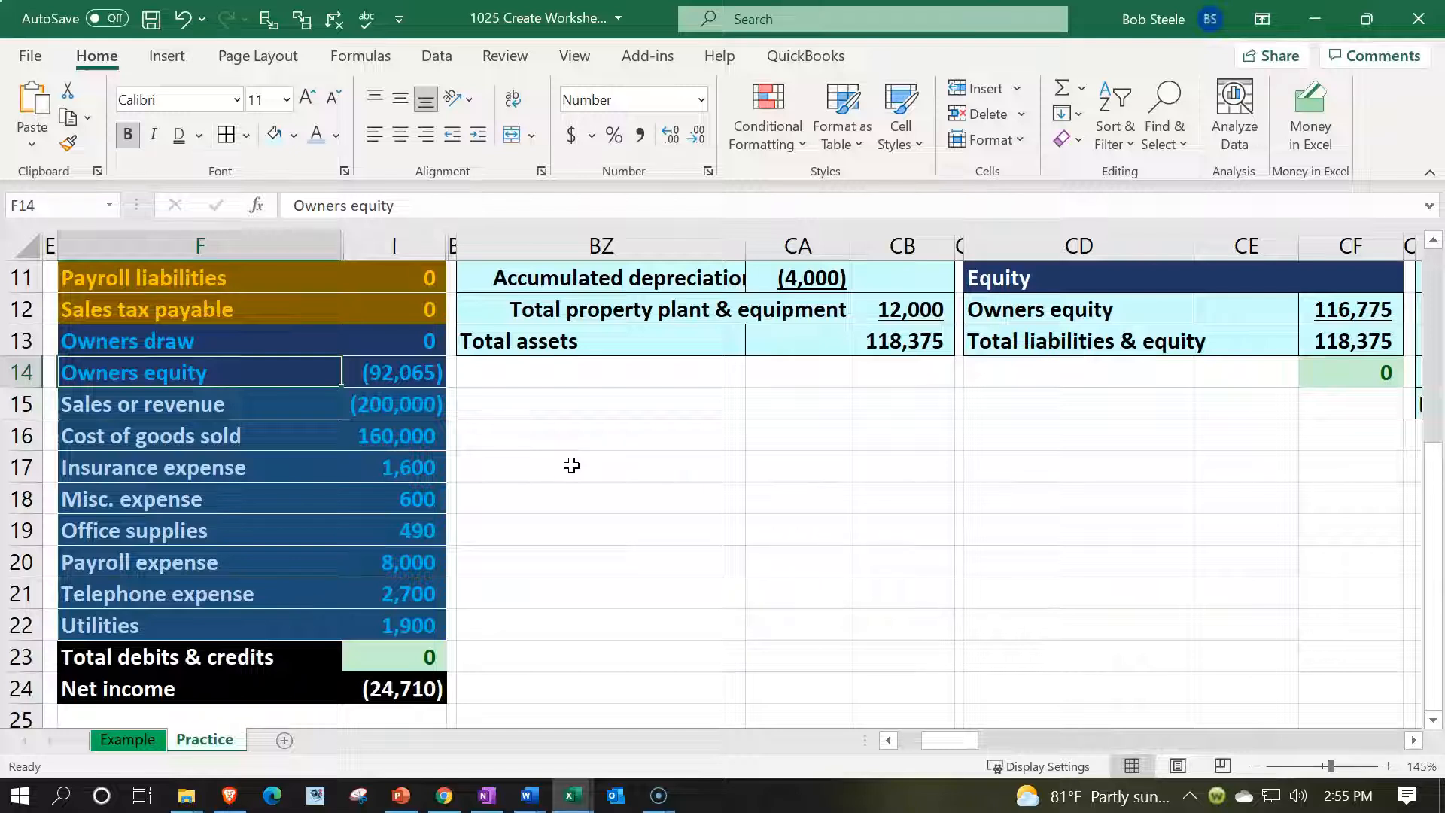
Examine the owners draw and owners equity rows of the trial balance, comparing owners draw with accumulated depreciation.
left_click(420, 342)
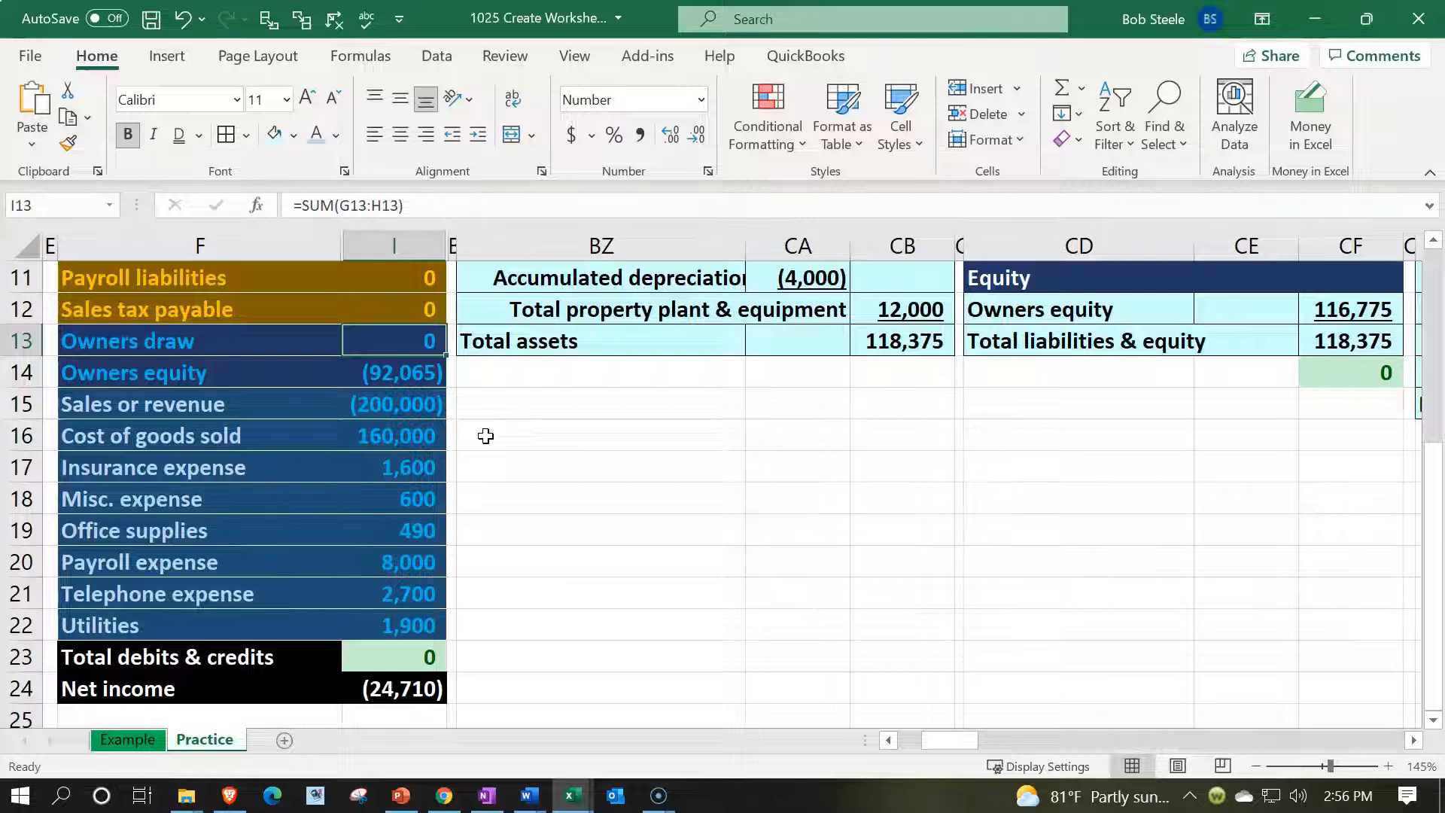
left_click(295, 346)
left_click_drag(295, 346, 412, 348)
scroll(363, 395, "up", 2)
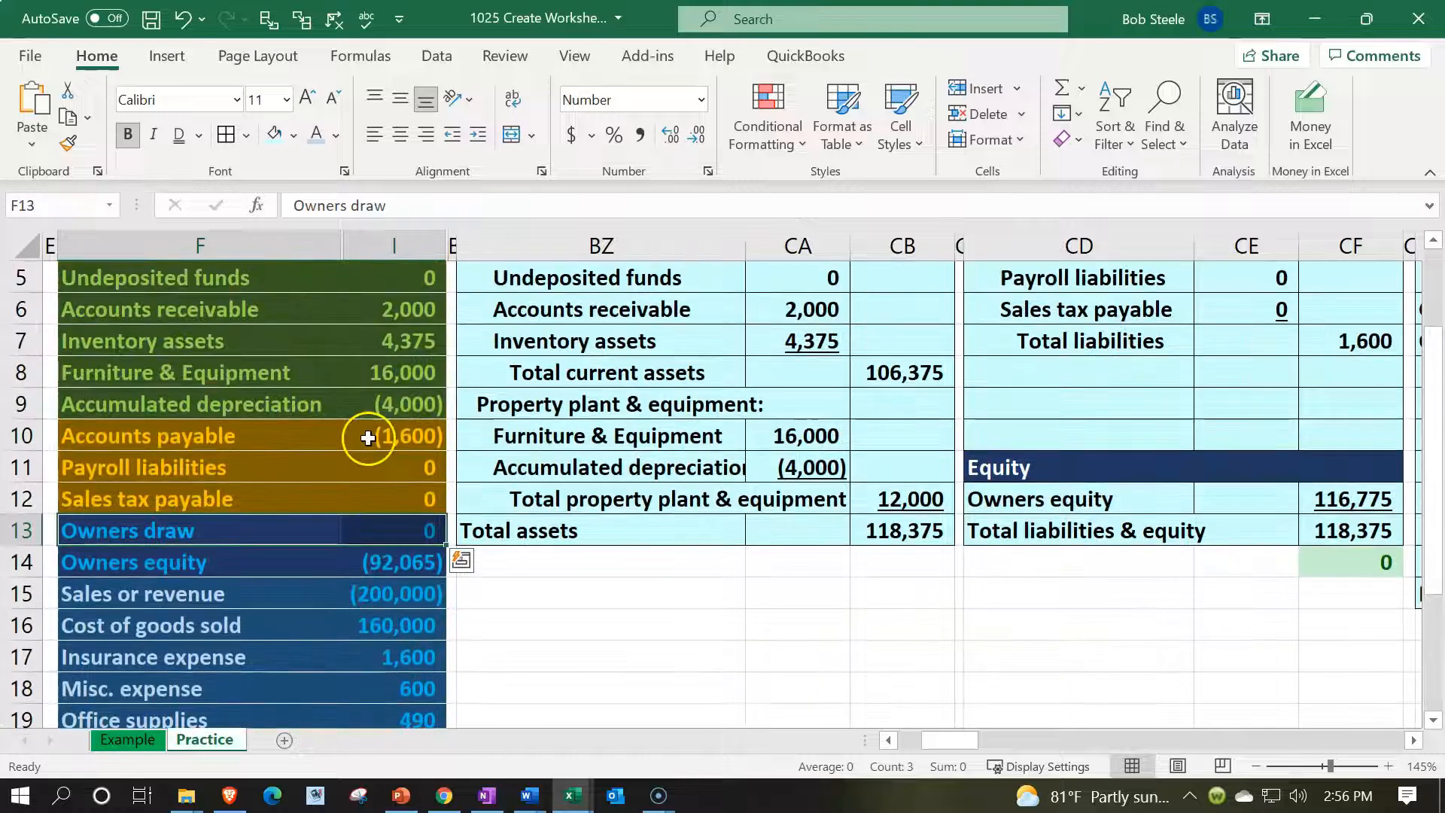
left_click_drag(254, 398, 368, 404)
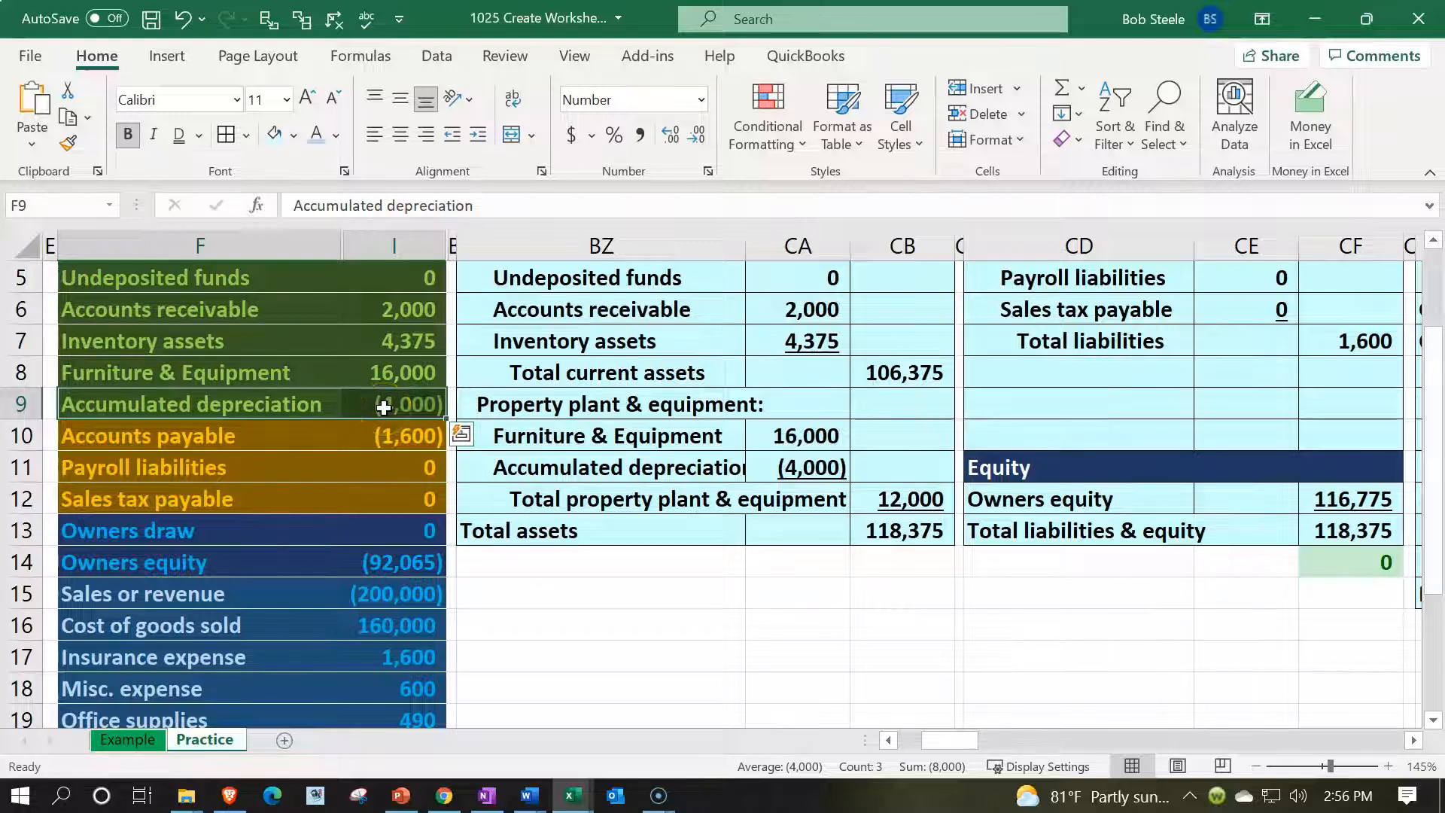
left_click_drag(233, 527, 369, 530)
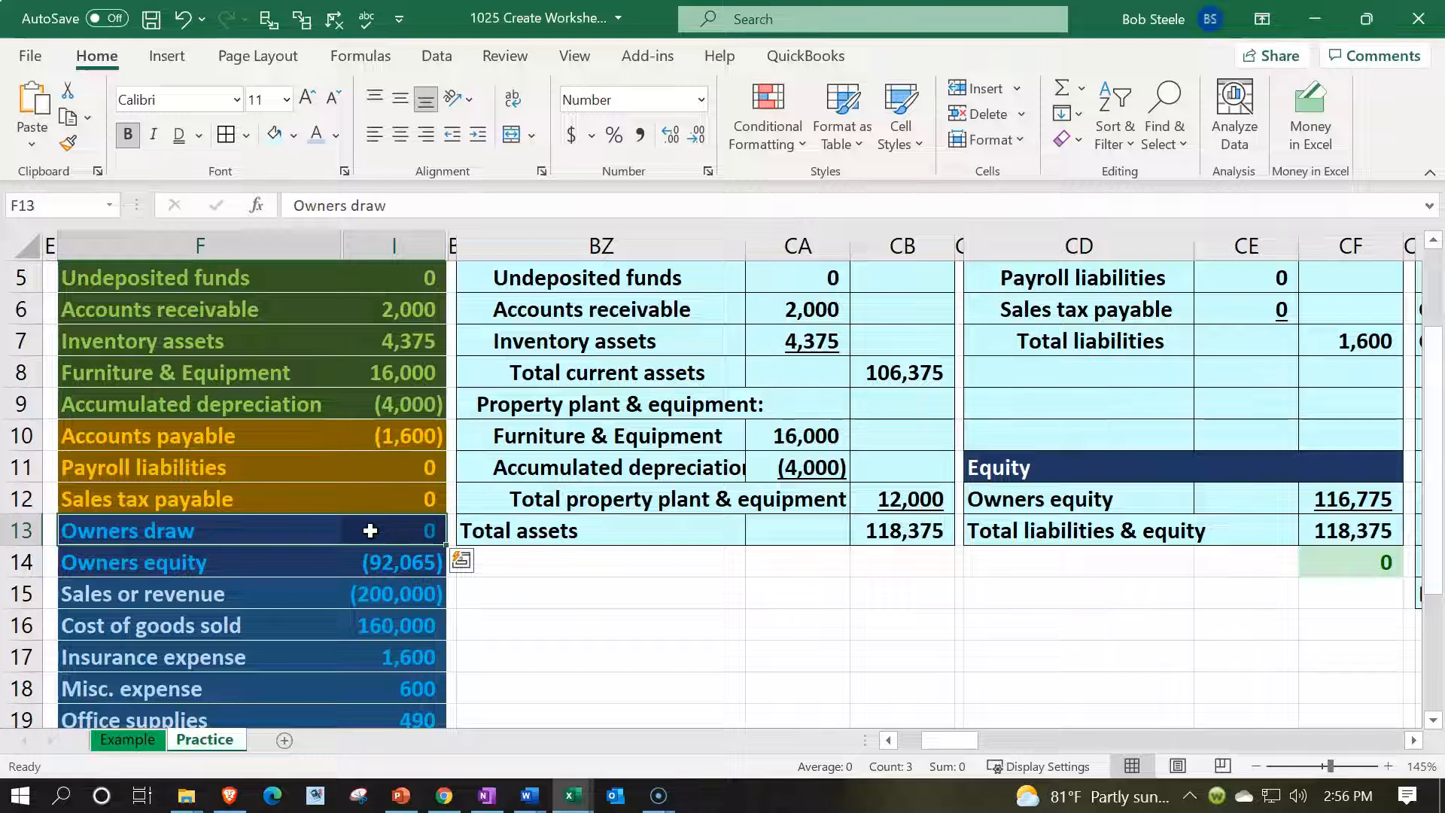
left_click_drag(282, 562, 400, 561)
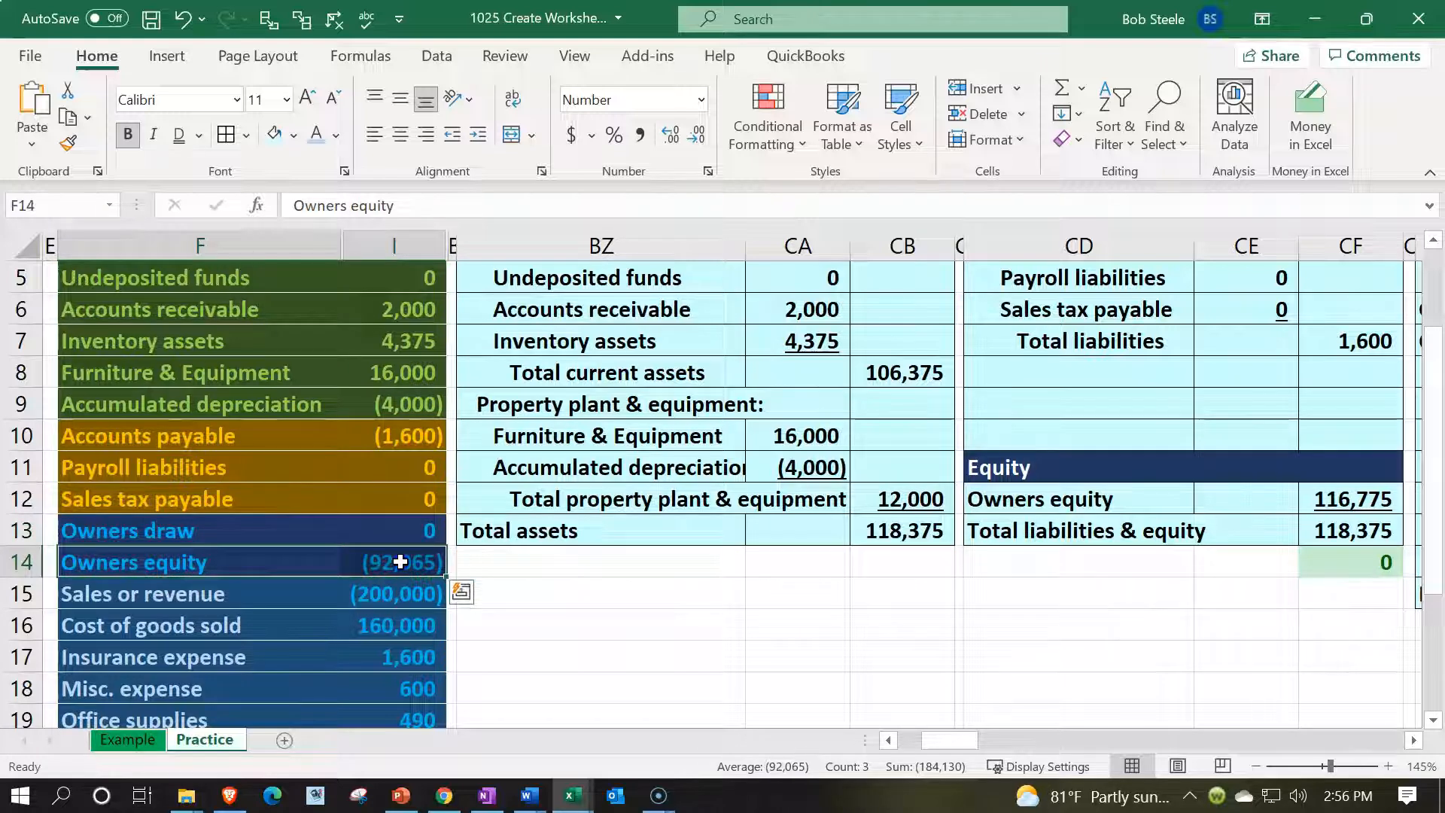
left_click_drag(286, 530, 374, 537)
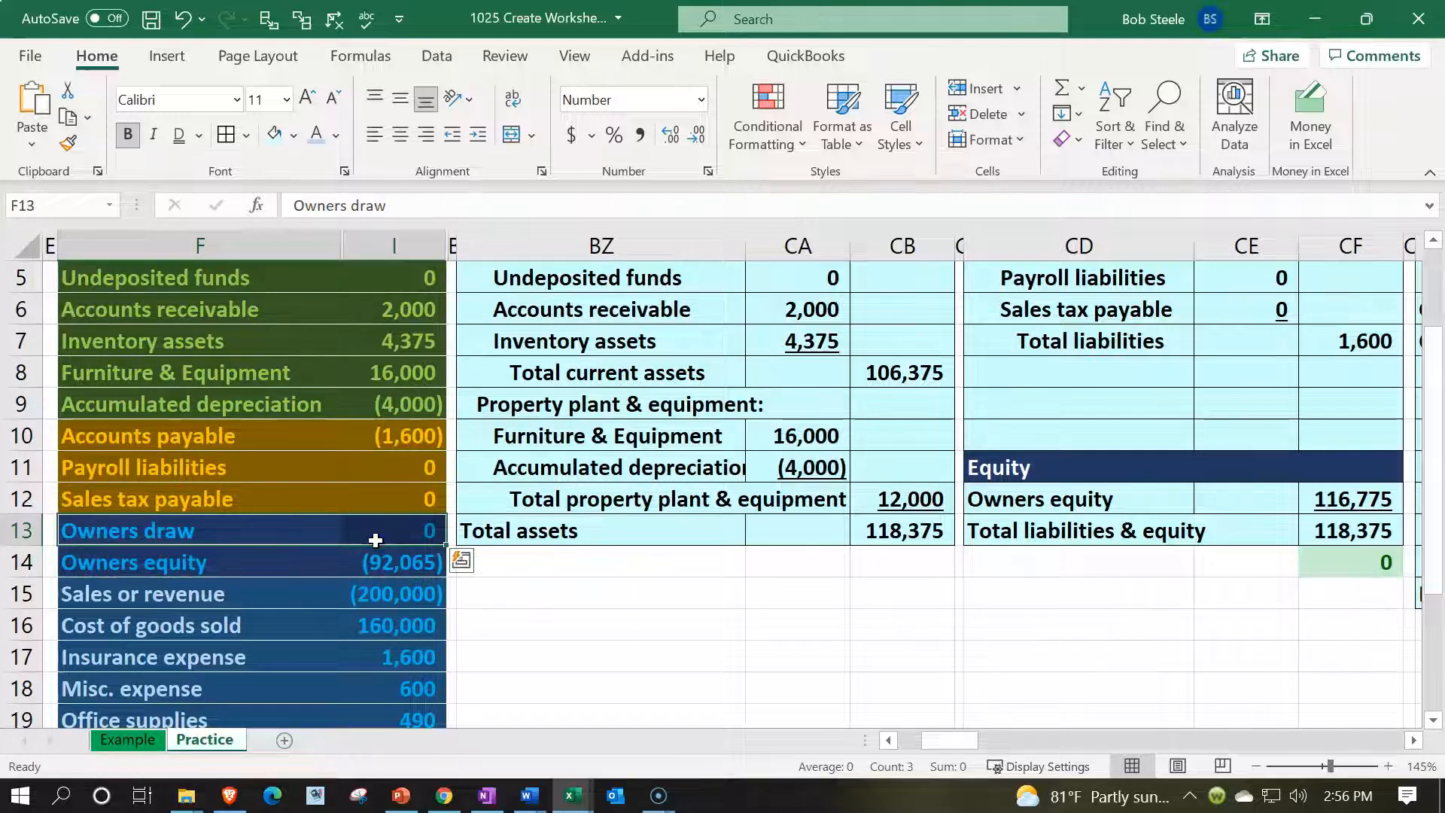
left_click(376, 574)
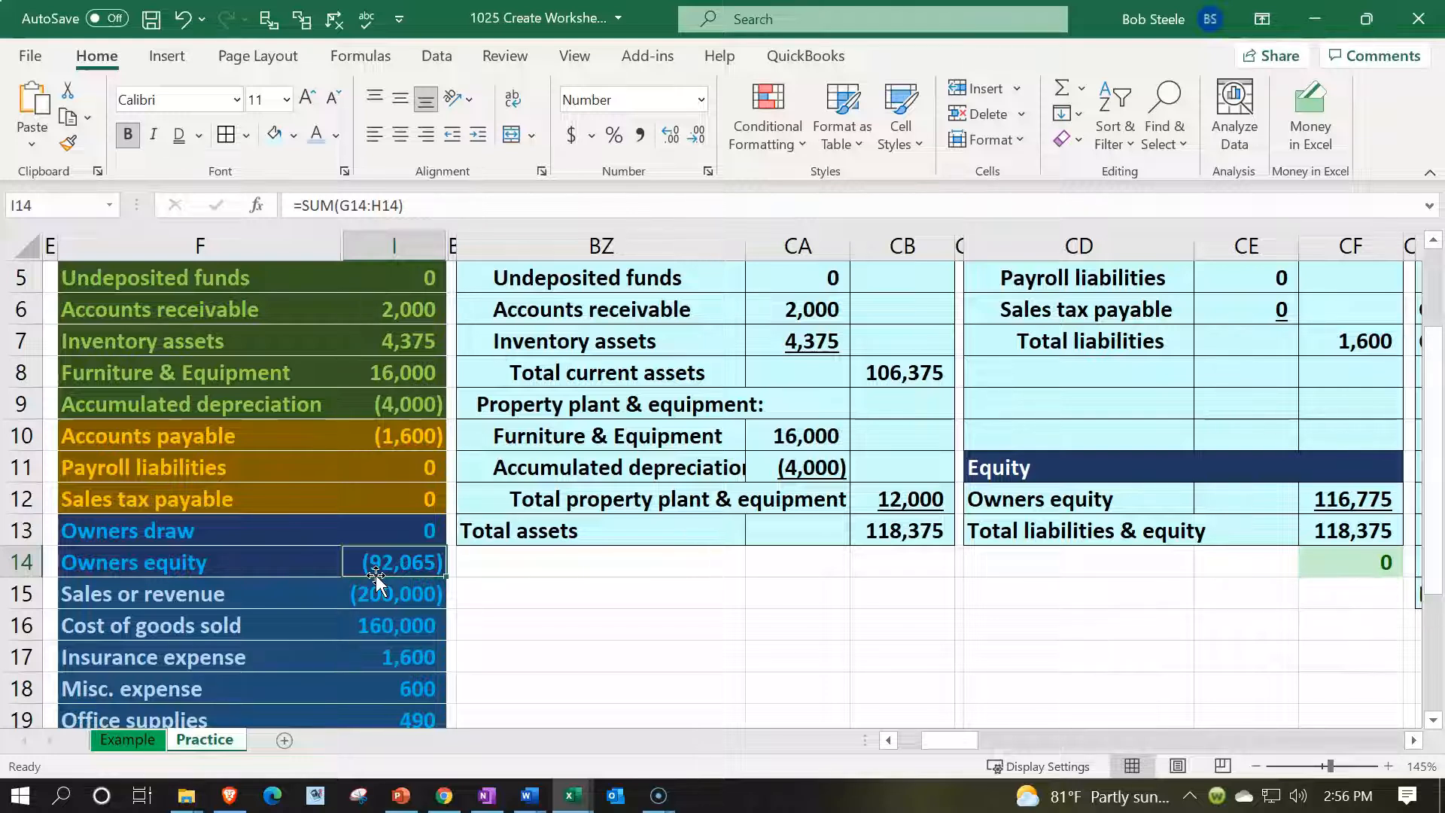
left_click_drag(242, 564, 351, 563)
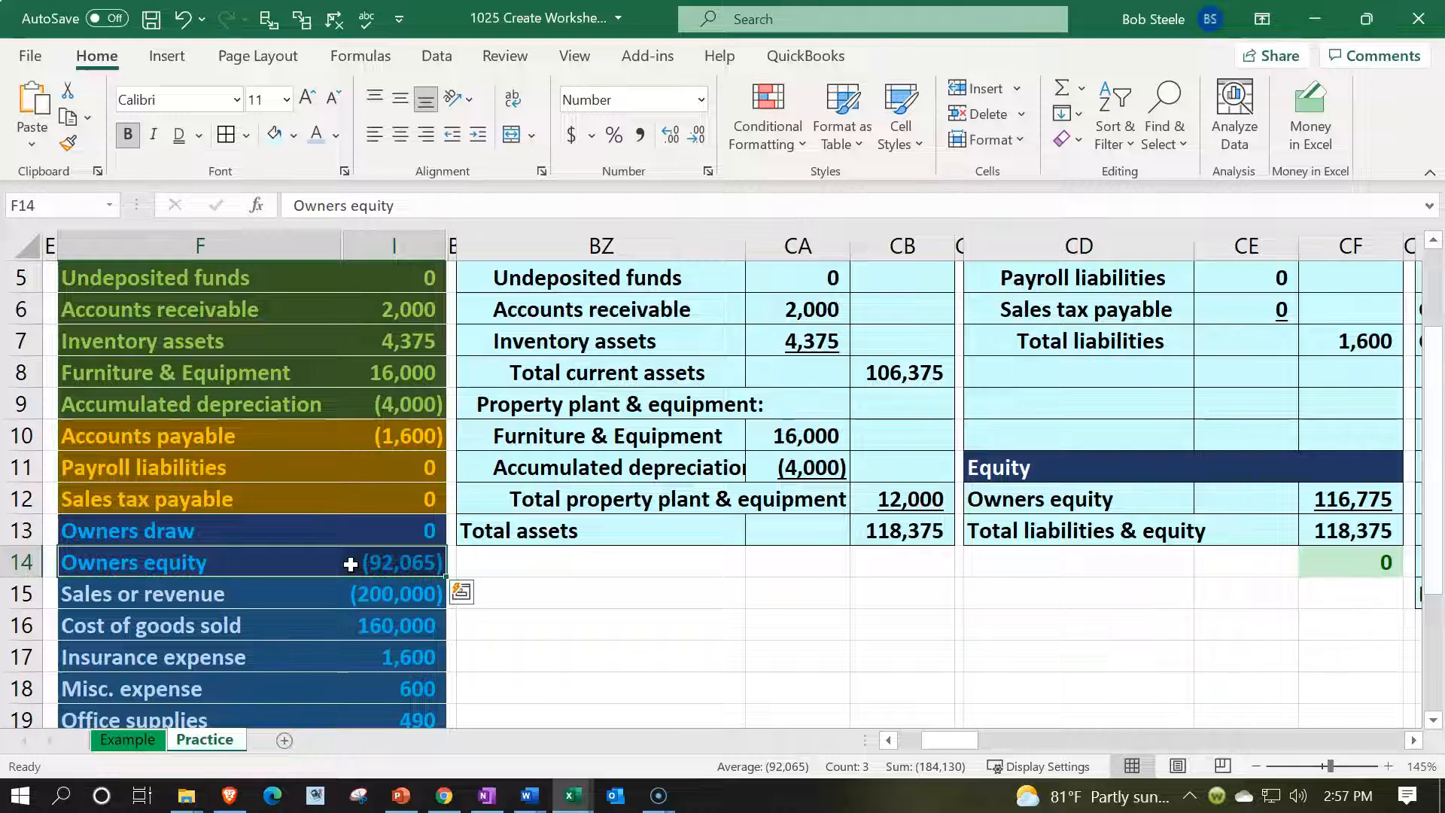
left_click(271, 558)
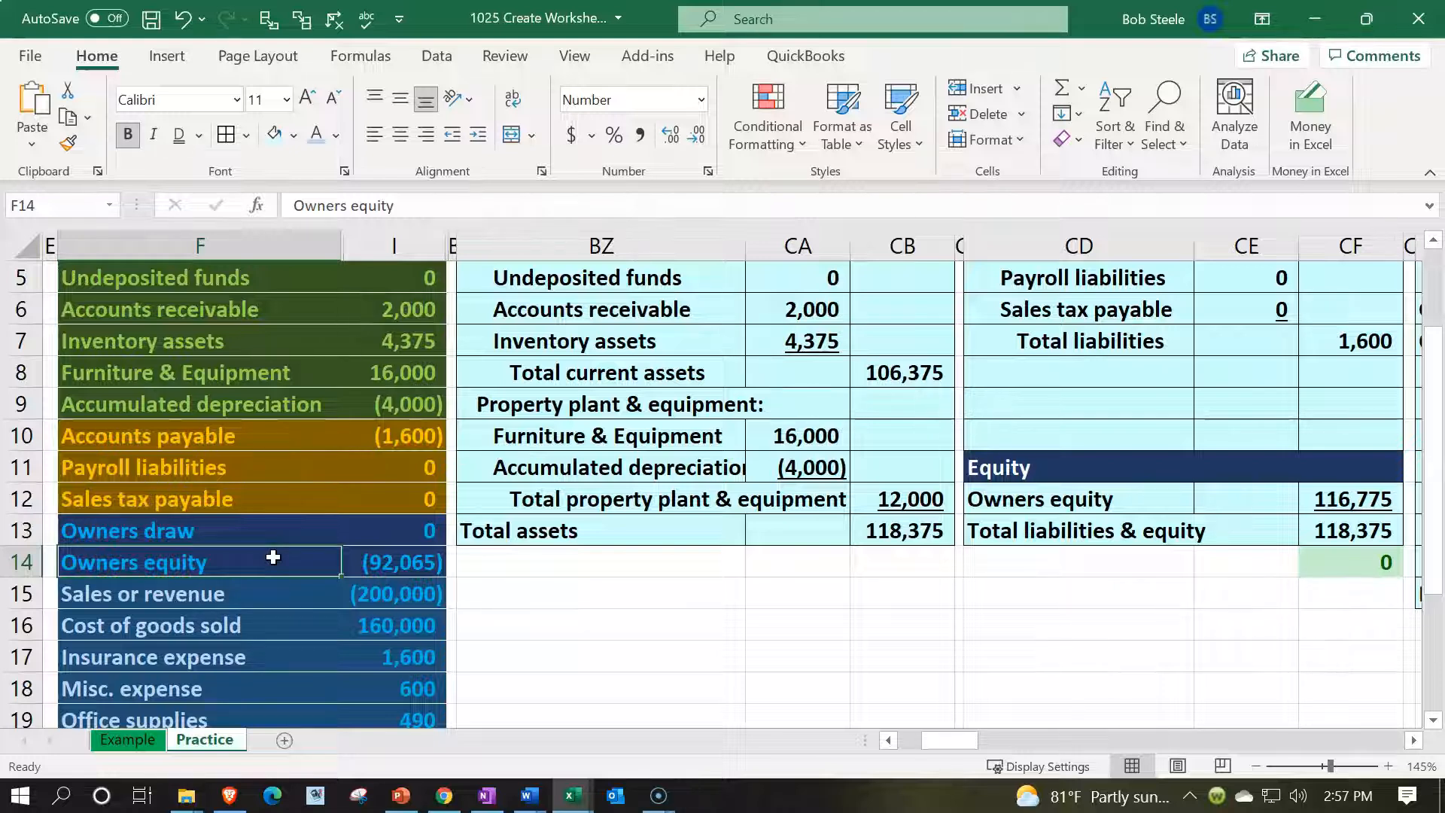
Compare the sum of the equity and income accounts in I13:I22 with the sum of assets and liabilities in I4:I12.
scroll(273, 557, "down", 2)
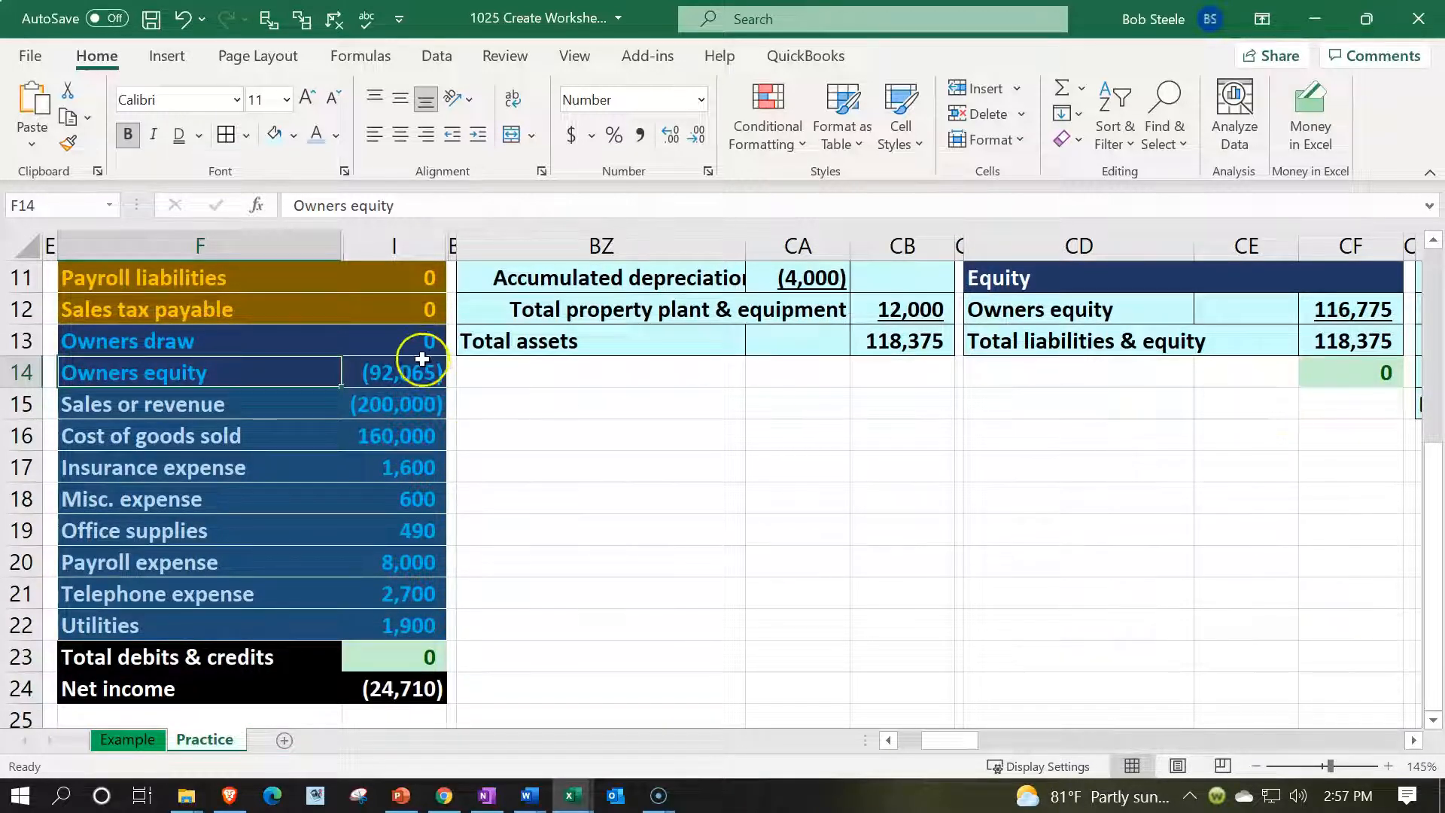
left_click_drag(419, 348, 419, 632)
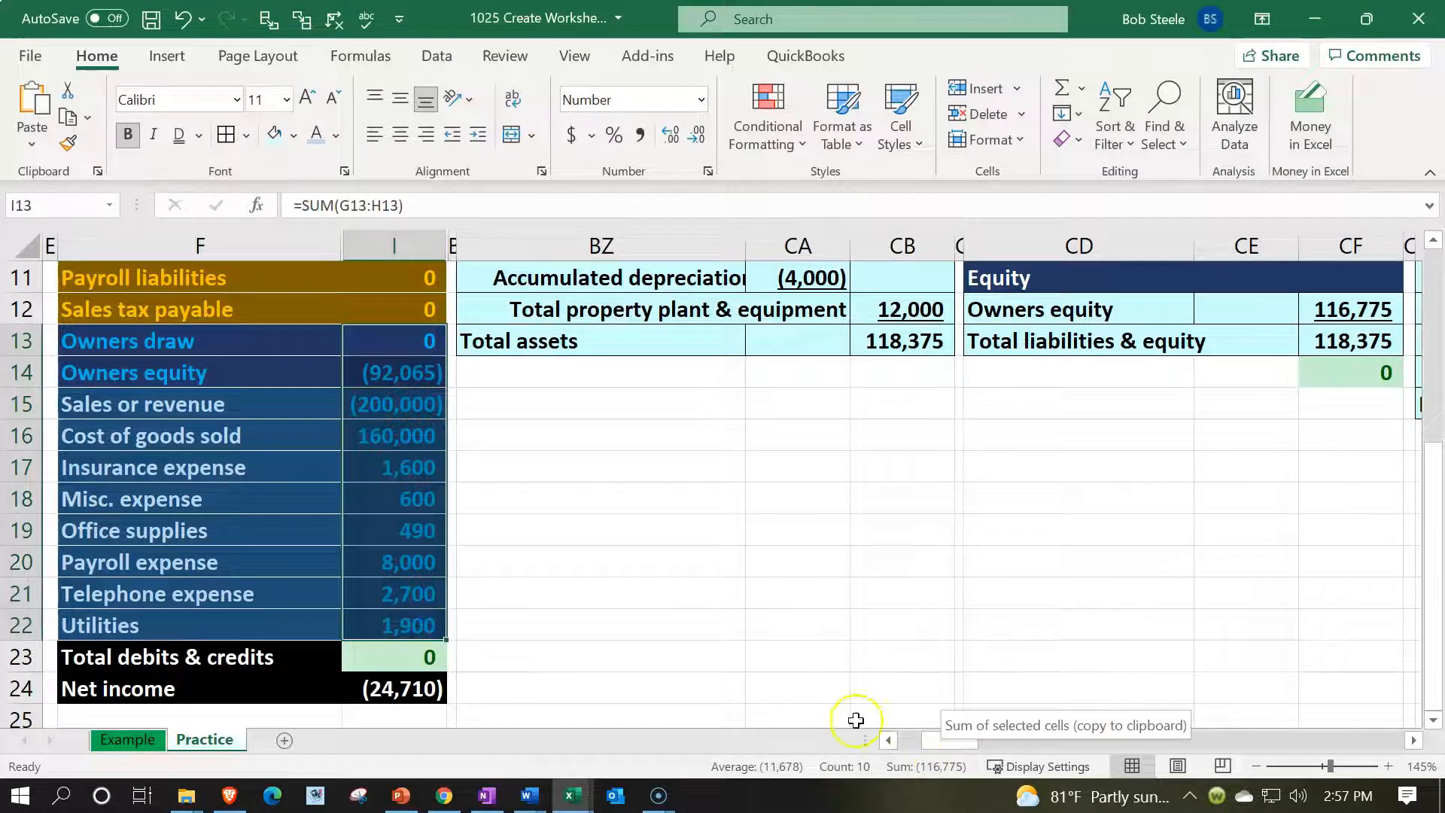
scroll(715, 619, "up", 3)
left_click_drag(393, 338, 386, 588)
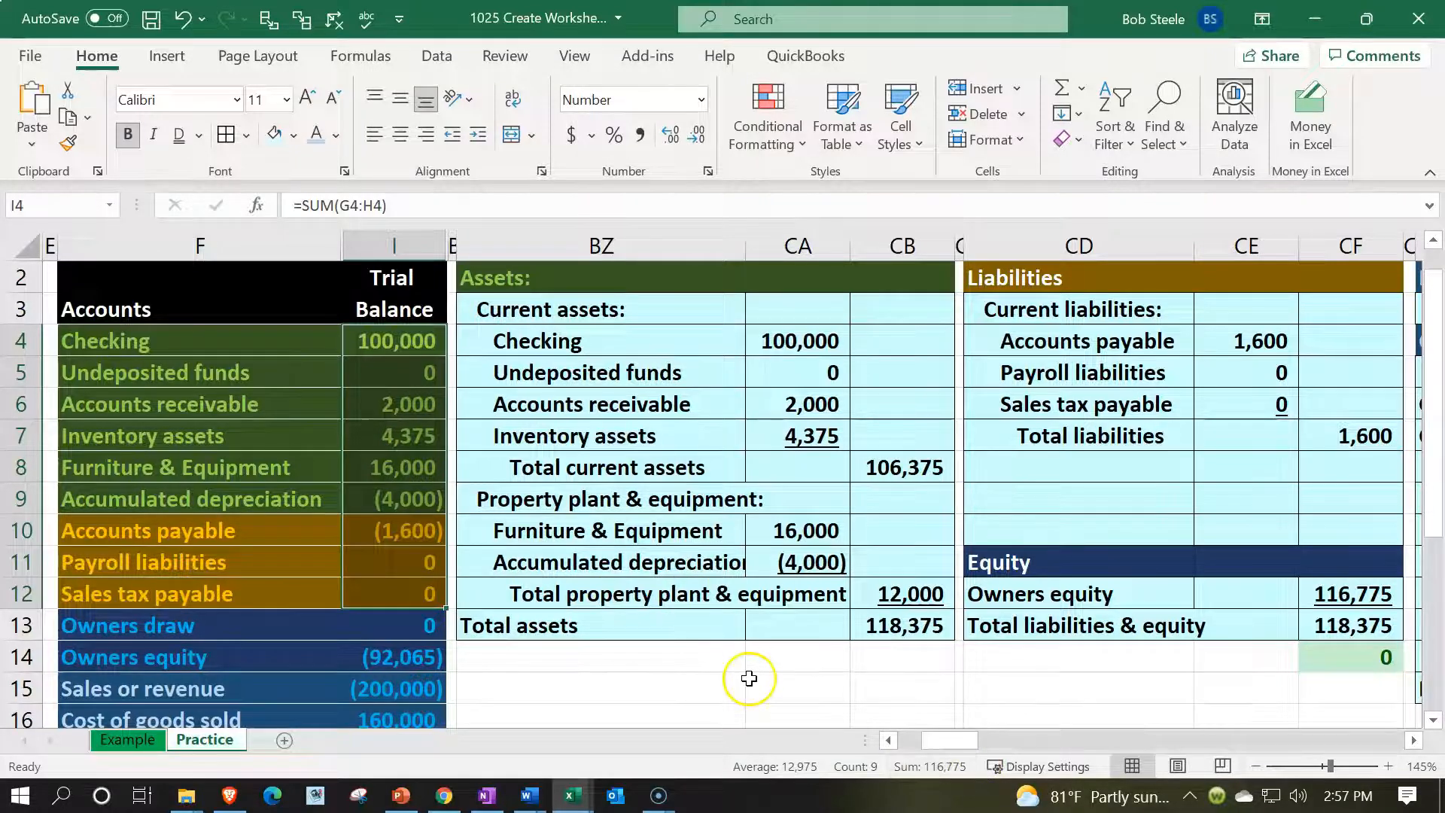
Compare the sum of the trial balance's equity and income accounts in I13:I22 with the balance sheet's owners equity in CF12.
scroll(564, 584, "down", 3)
left_click_drag(380, 329, 405, 618)
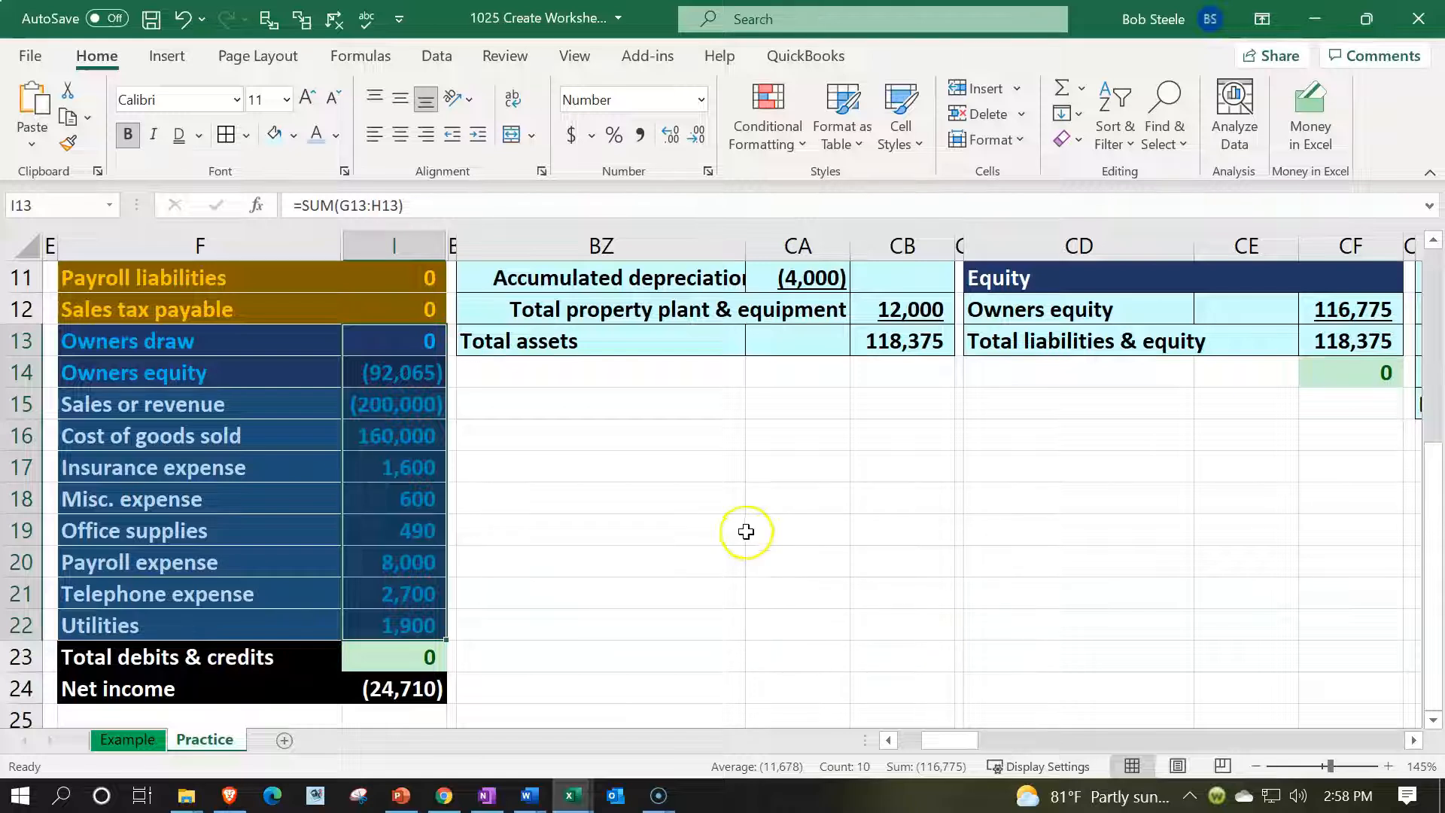
left_click(891, 406)
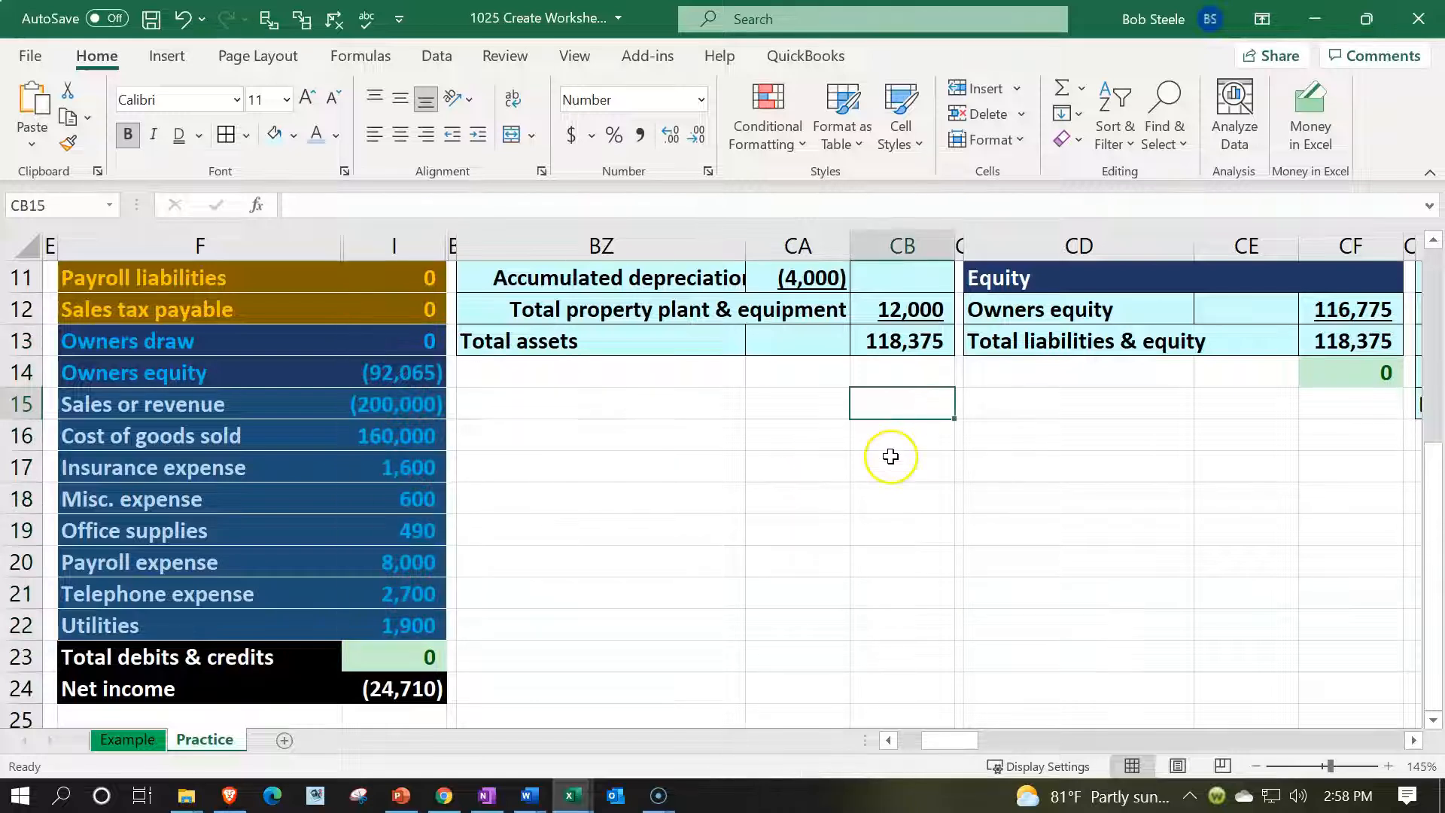
scroll(890, 452, "up", 2)
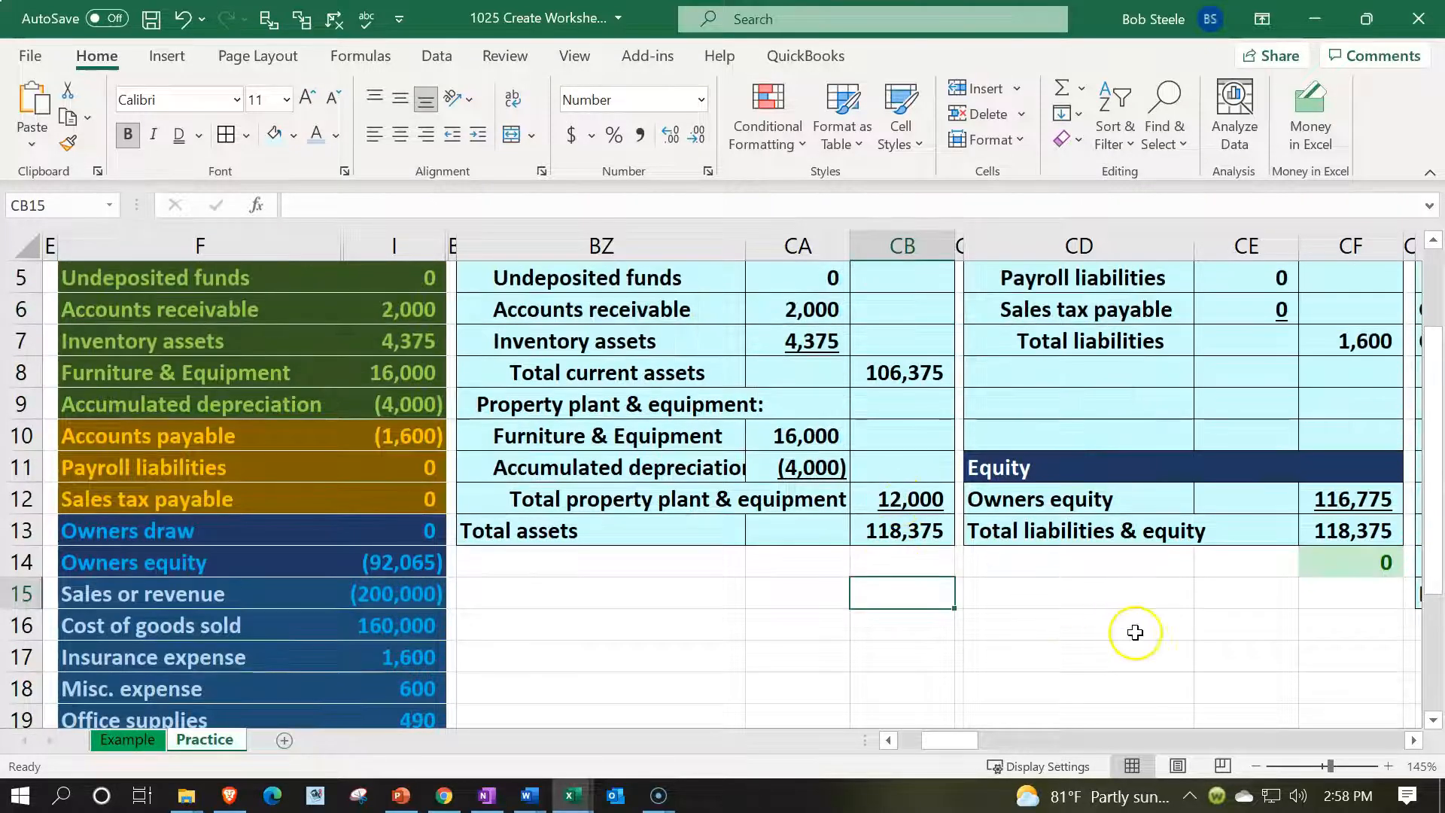
left_click(1315, 590)
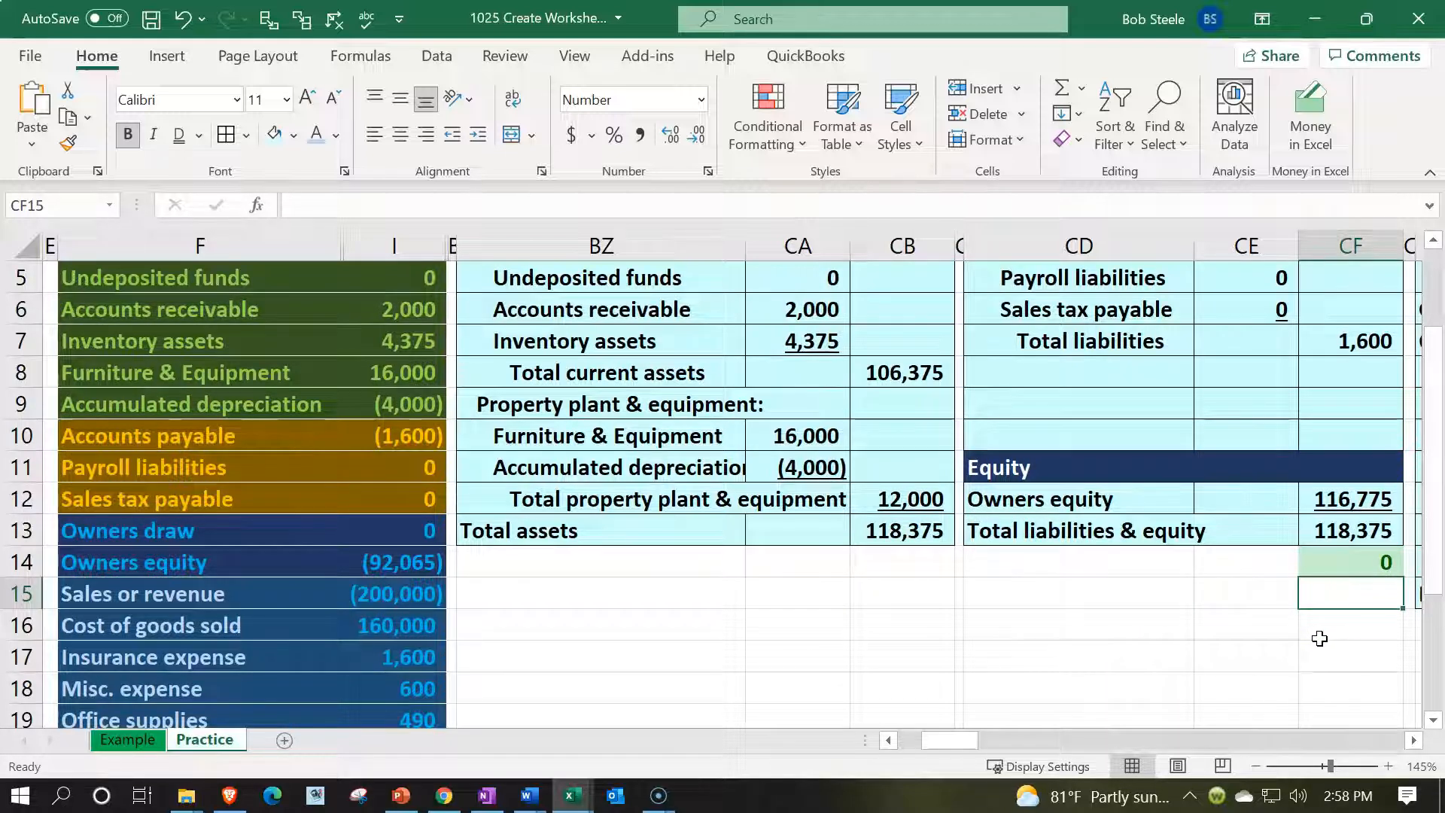
left_click(1362, 493)
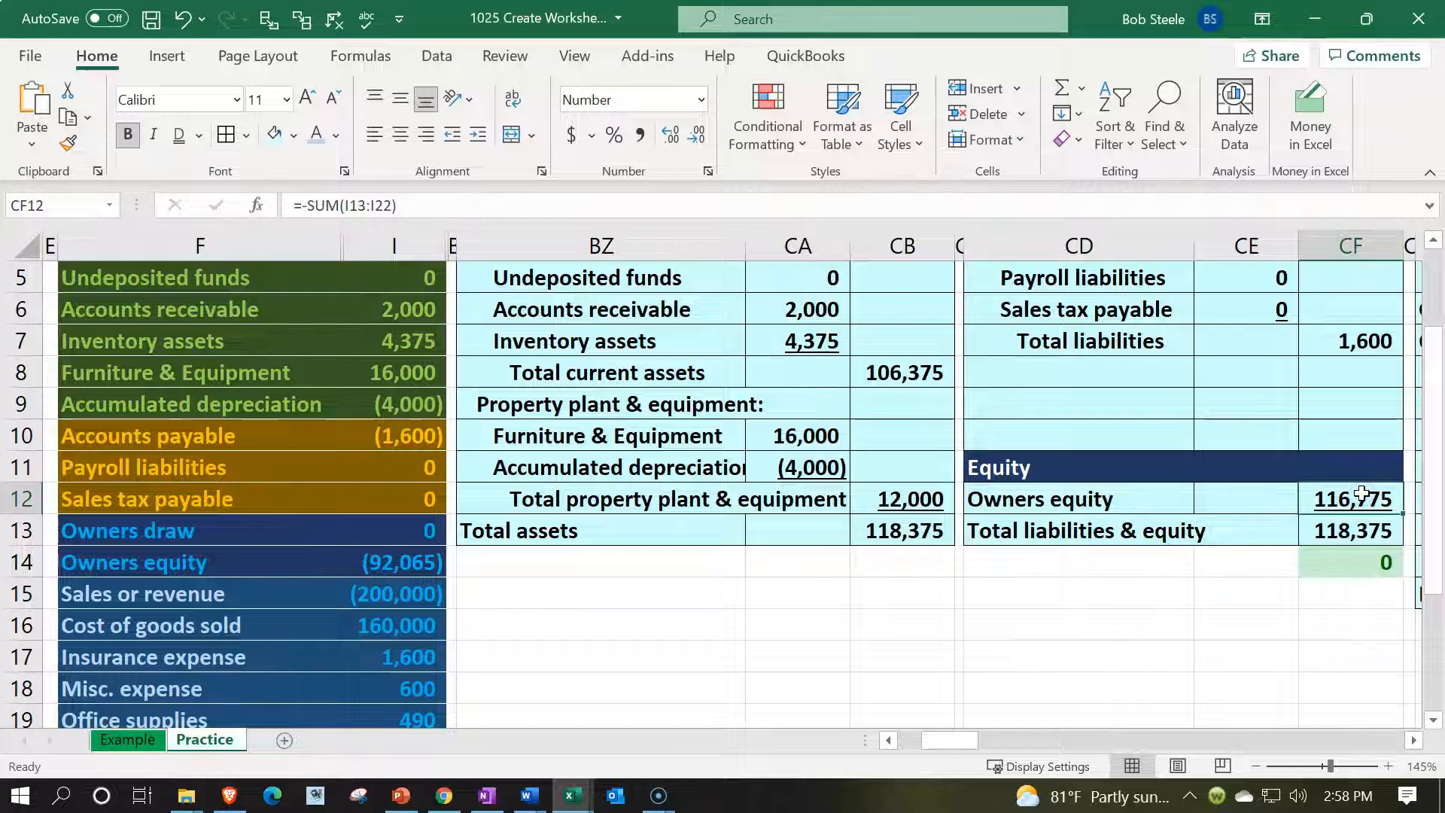
Link cell CJ16, just below the income statement's net income, to the trial balance's owners equity in I14.
left_click(1358, 506)
key("Right")
key("Right")
key("Right")
key("Right")
key("Down")
key("Down")
key("Down")
key("Down")
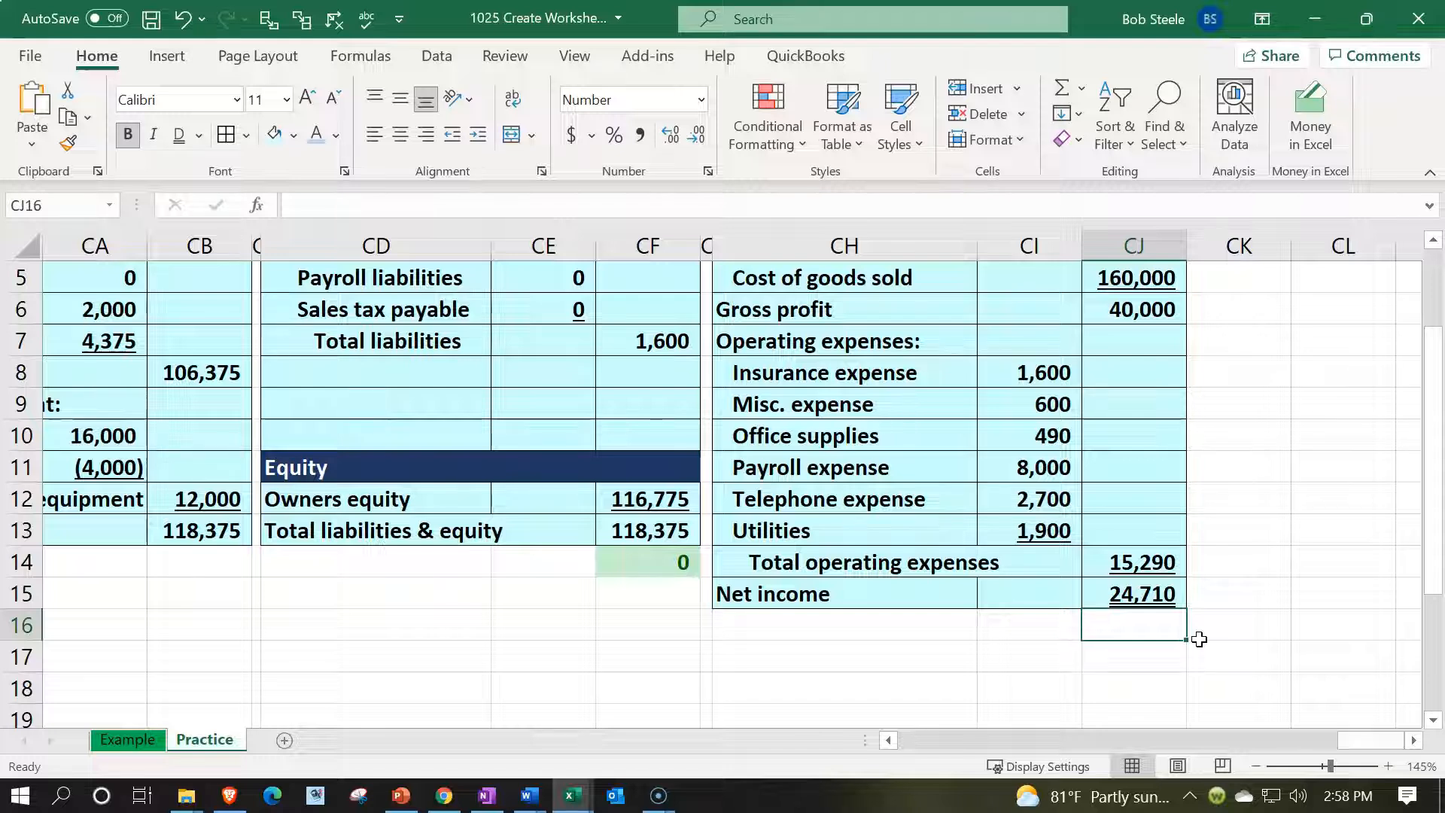
type("=")
key("Left")
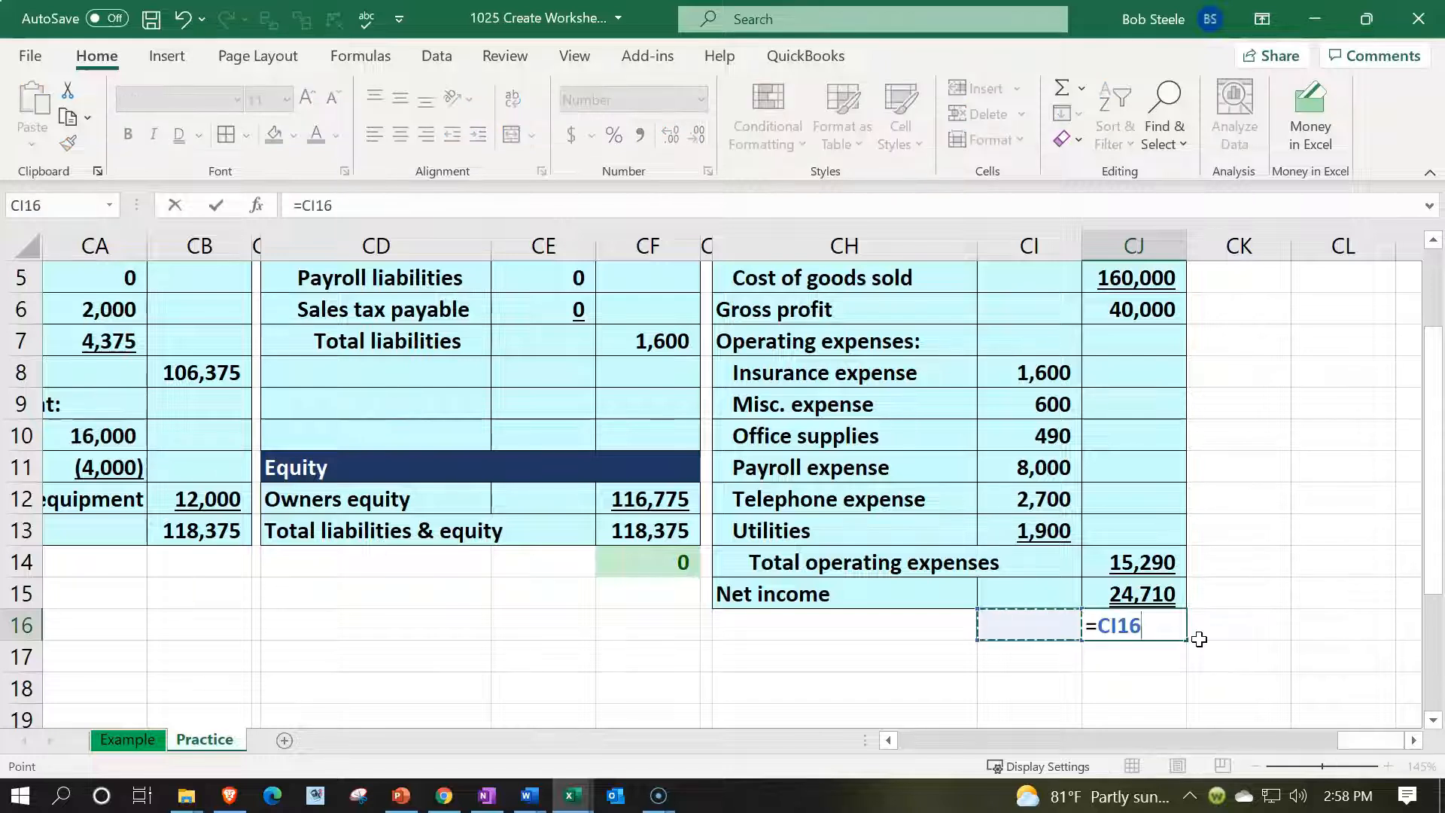
key("ctrl+Left")
key("Left")
key("Up")
key("Up")
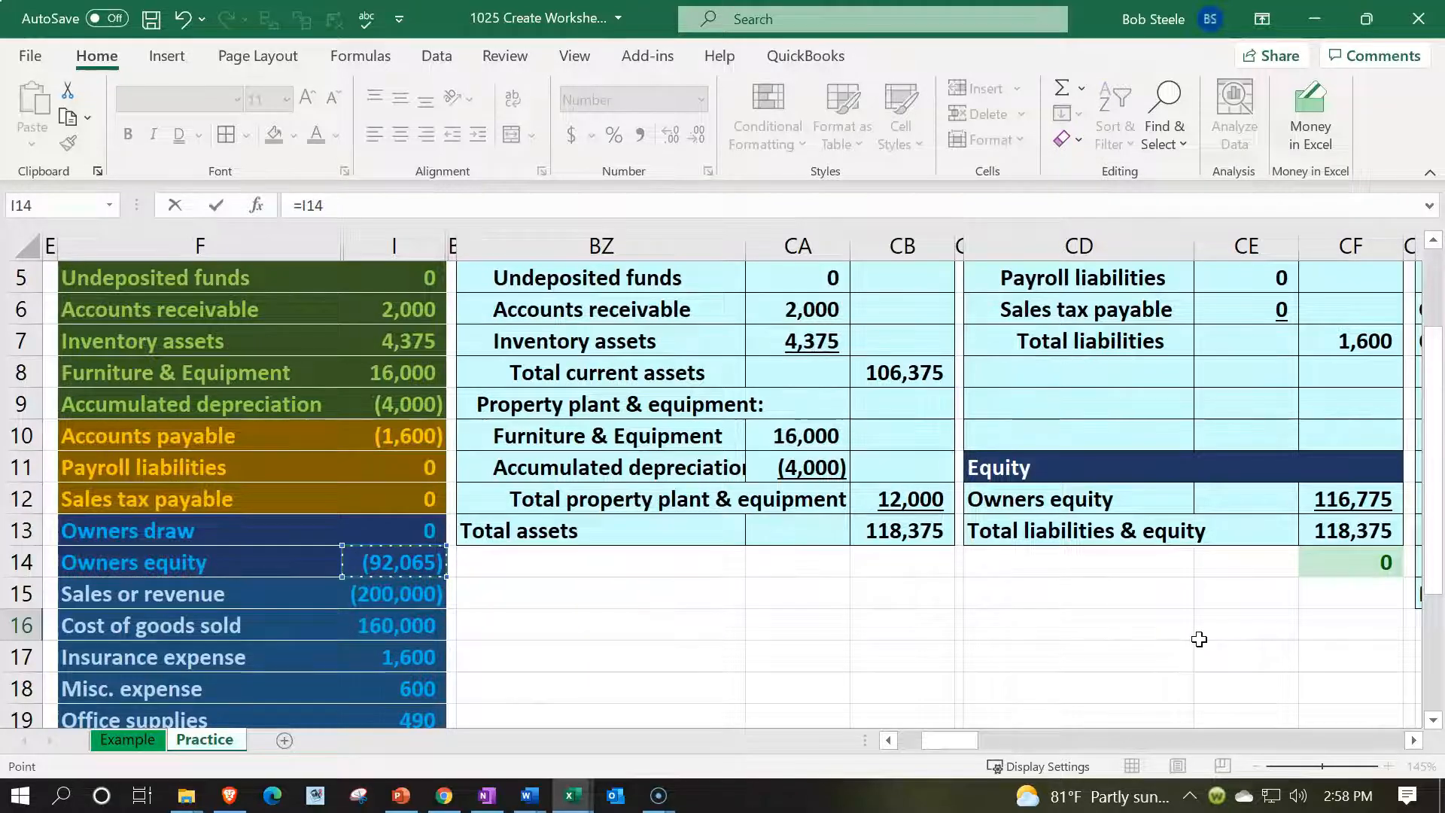
key("Return")
Reverse the sign of the formula in CJ16 so that it reads =-I14.
double_click(1088, 618)
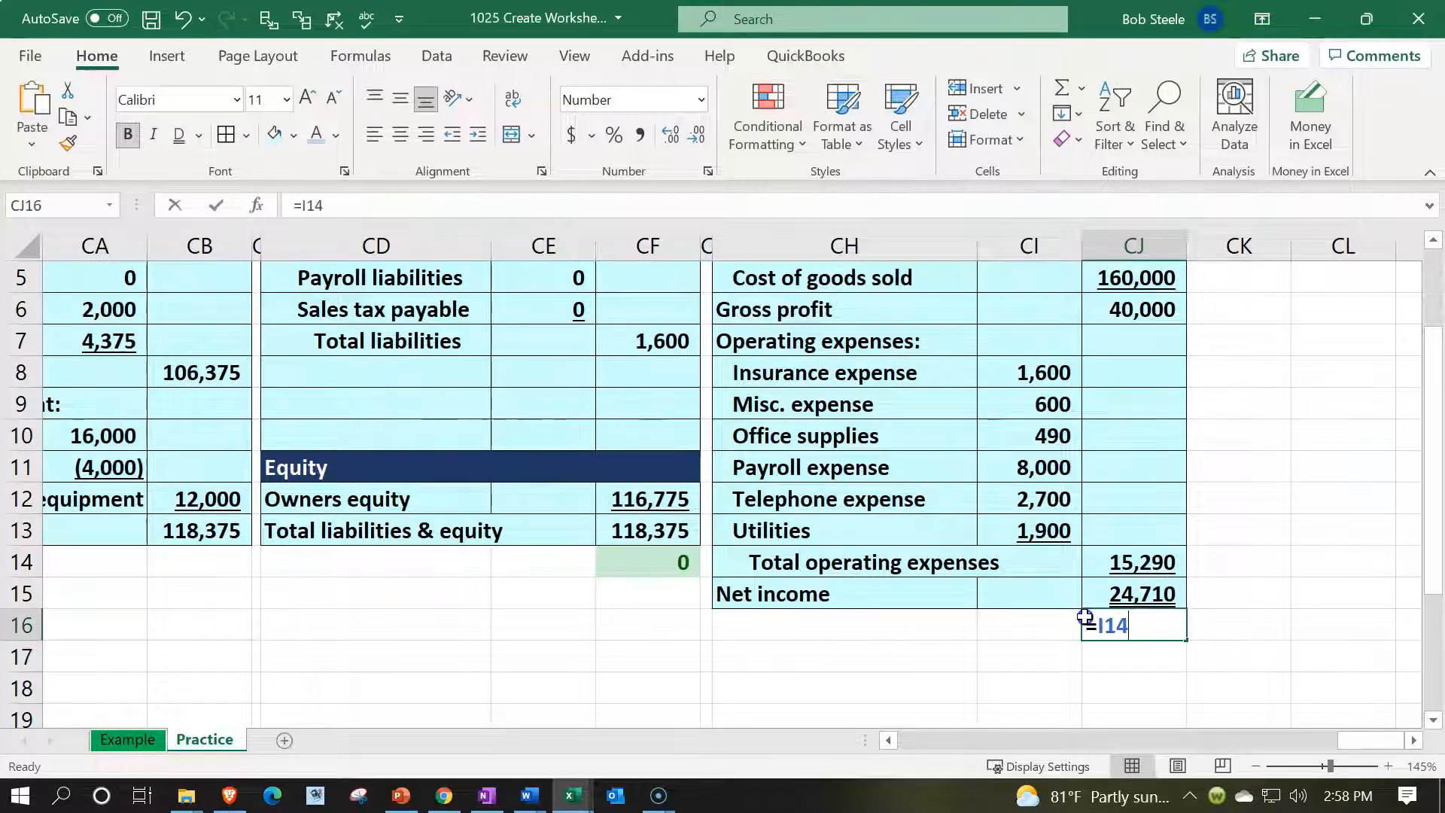
type("-")
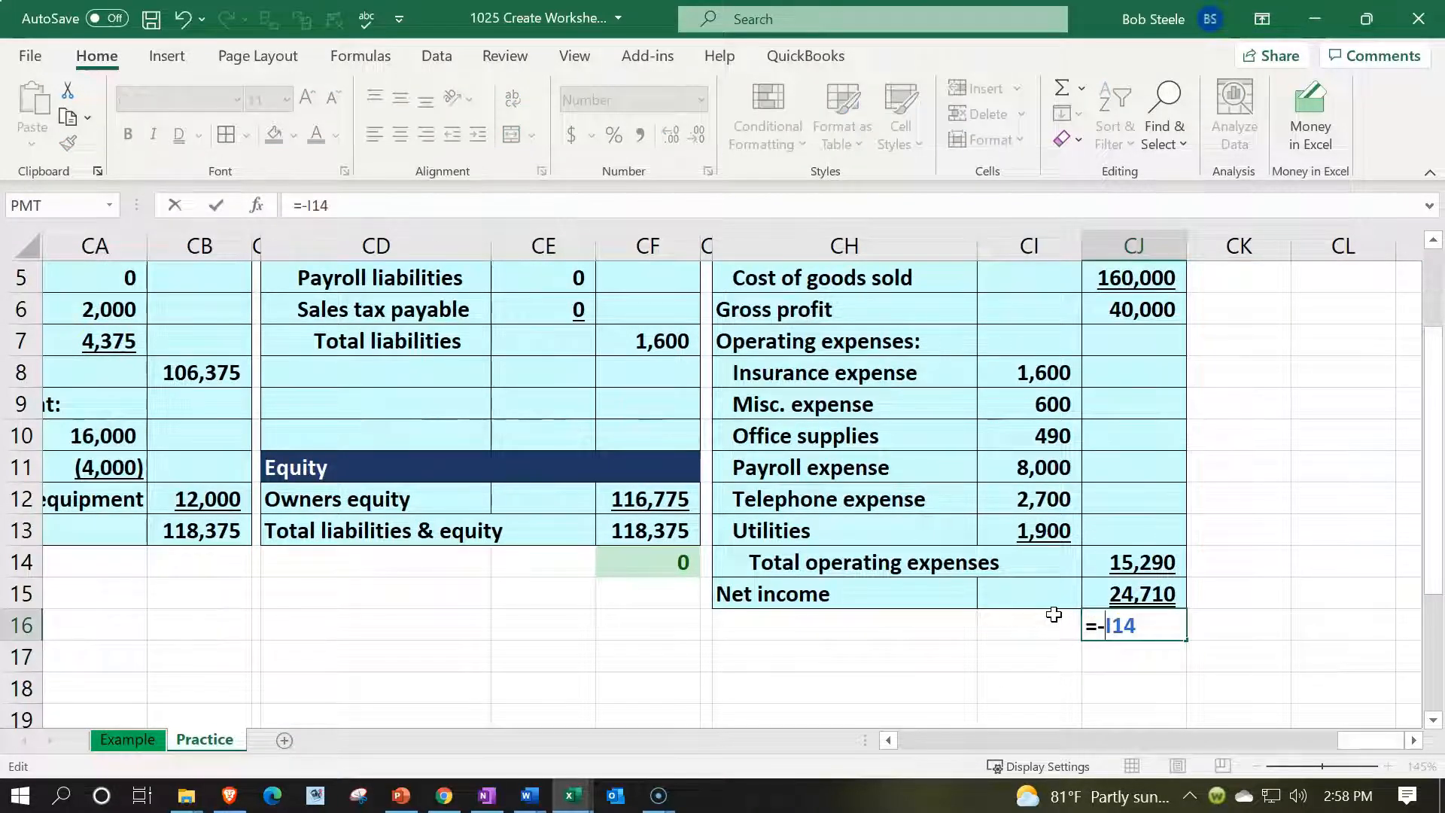
key("Return")
Add net income and the owners equity figure in CJ17 with +CJ15+CJ16, and compare the result with the balance sheet's owners equity.
type("+")
key("Up")
key("Up")
type("+")
key("Up")
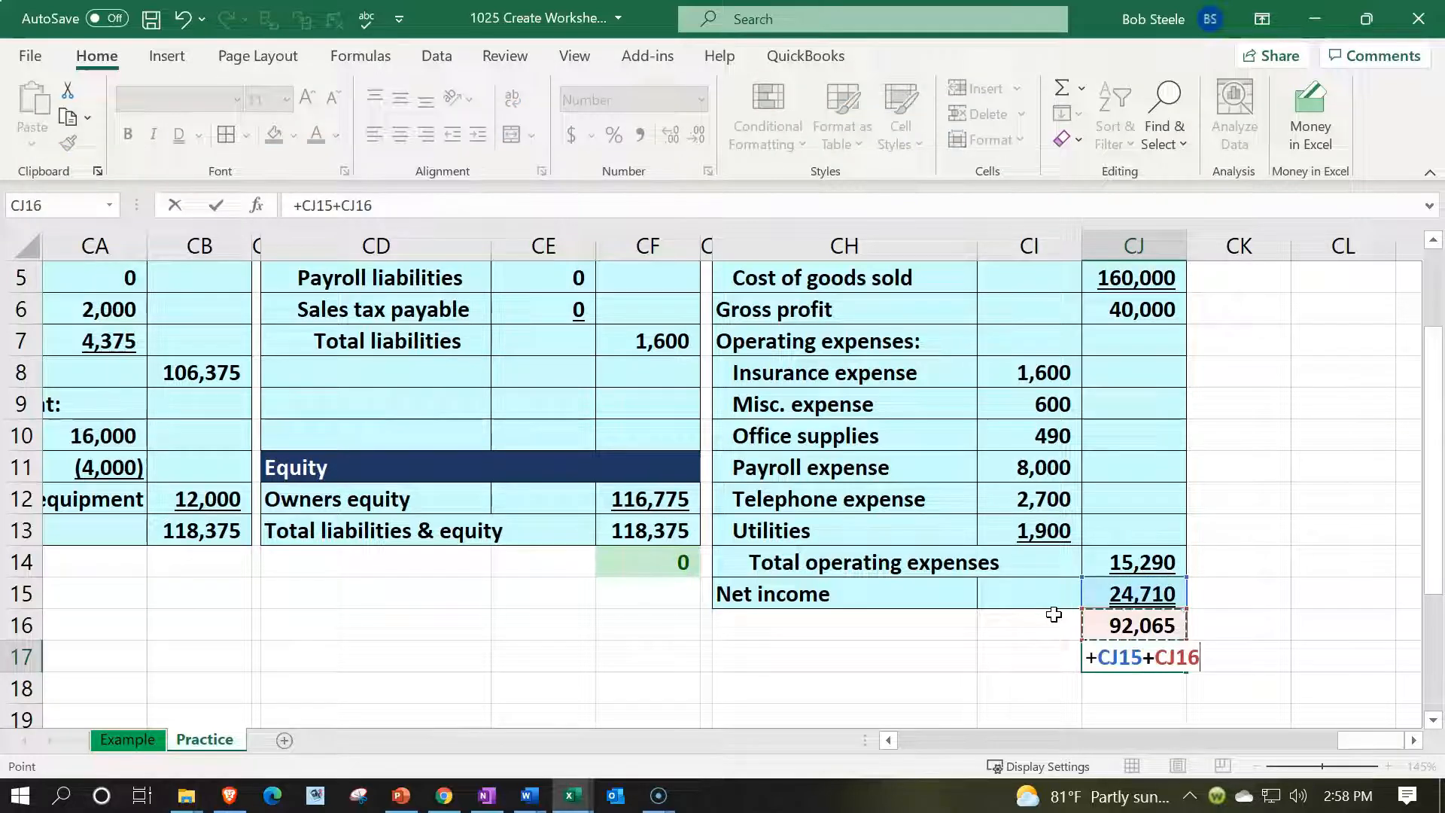
key("Return")
left_click(1110, 655)
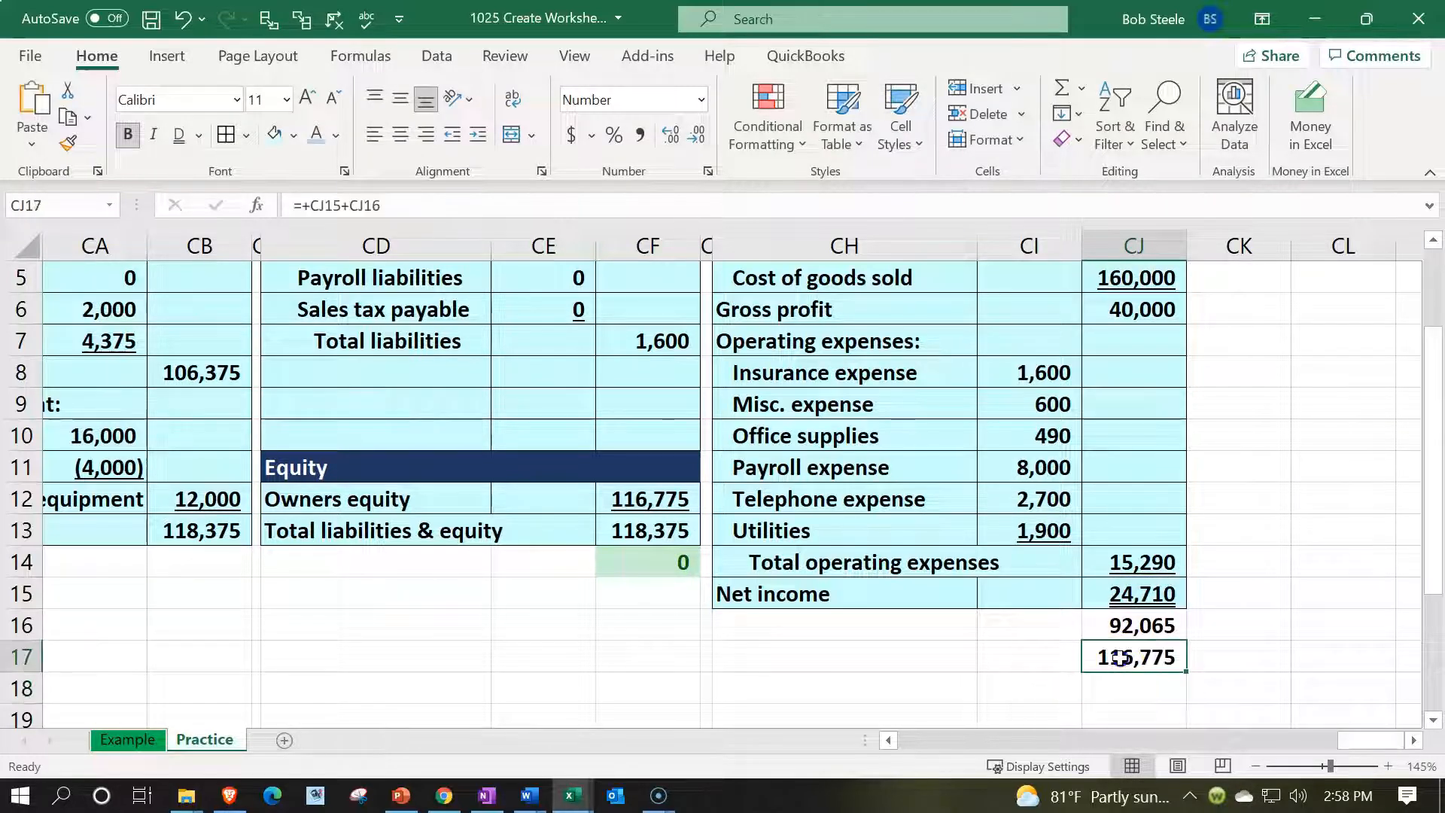
left_click(664, 503)
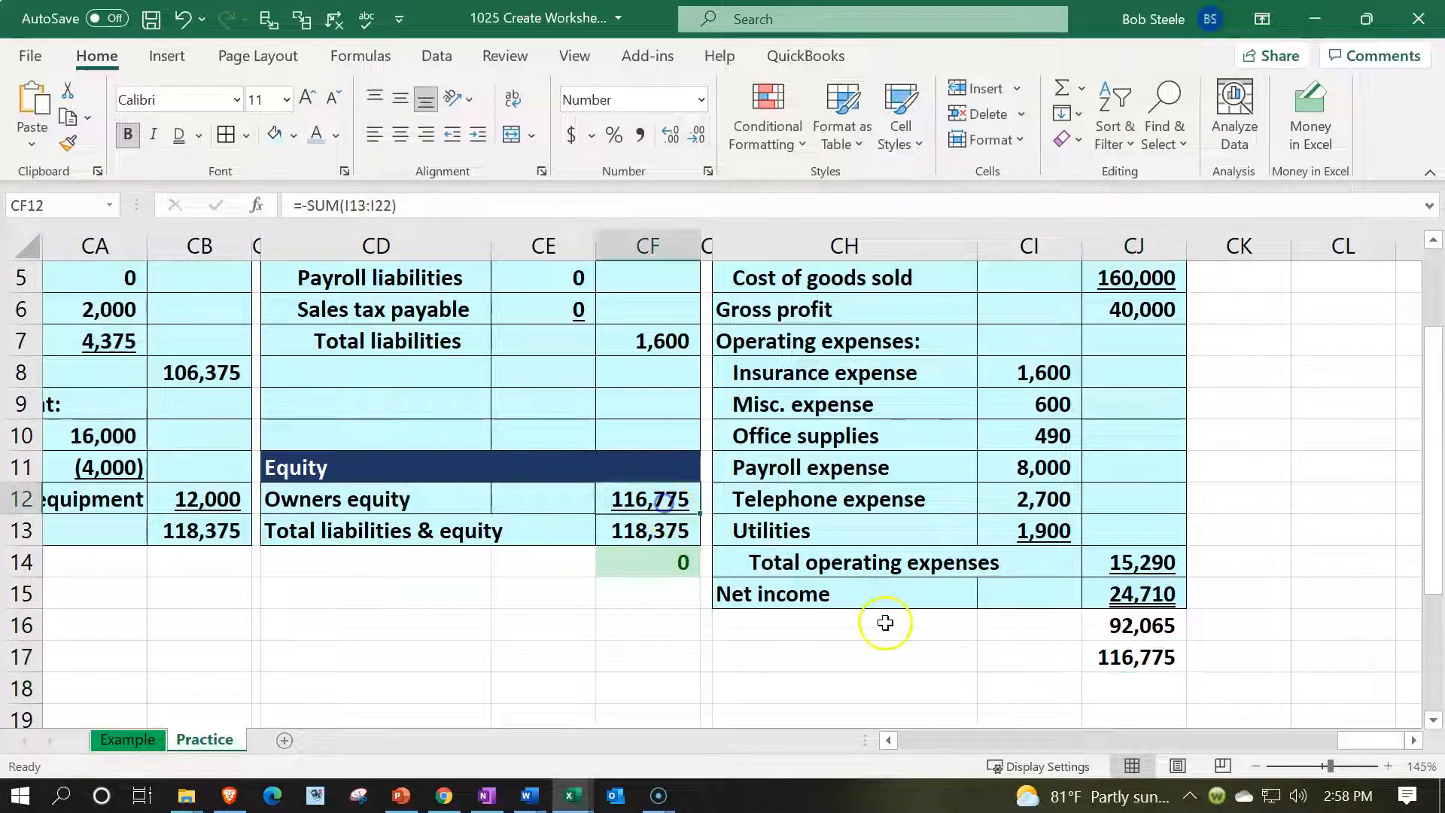
left_click(1095, 656)
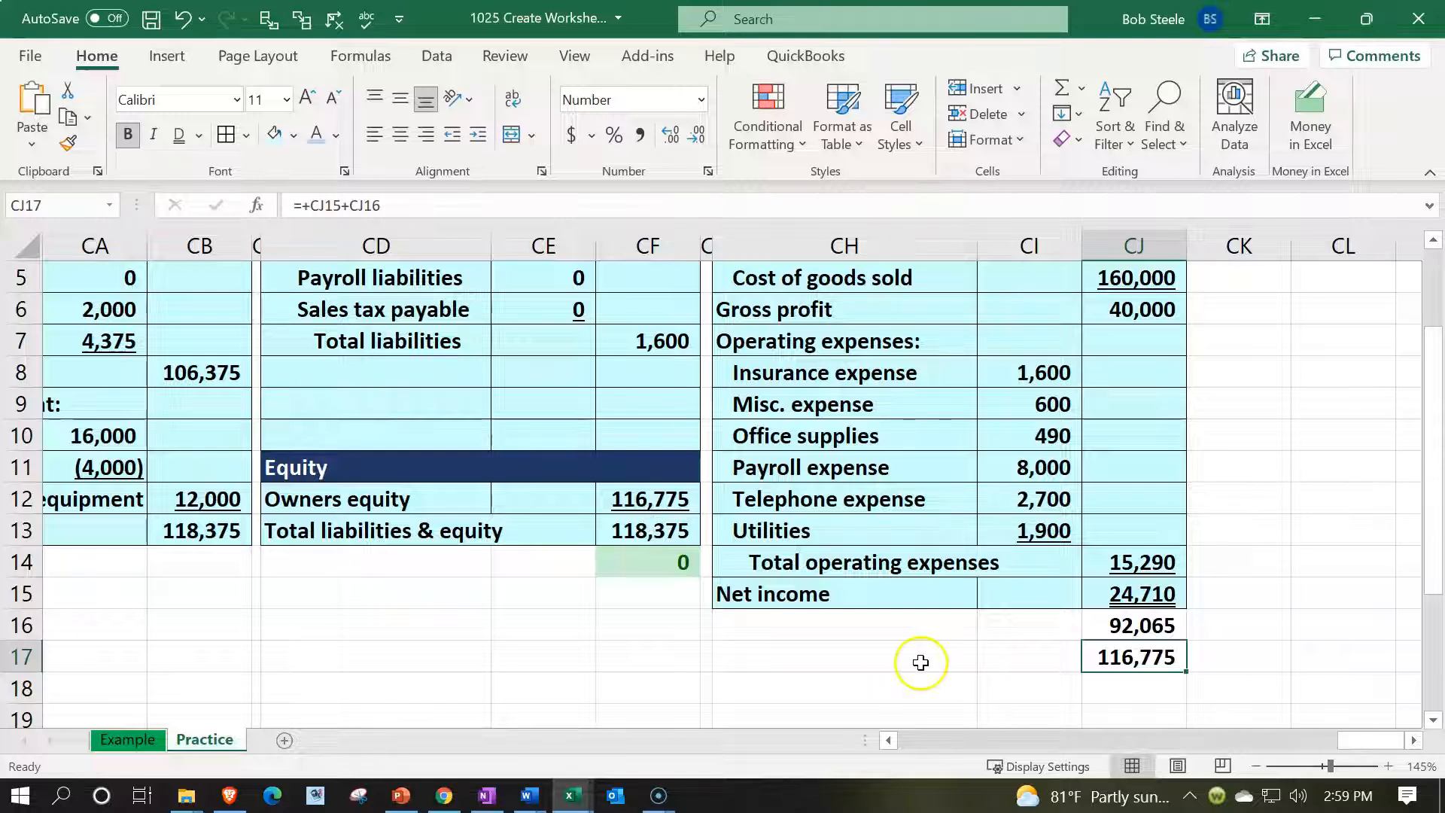
Clear the temporary check calculation in CJ16:CJ17 below the income statement.
left_click(1147, 639)
left_click_drag(1147, 638, 1141, 657)
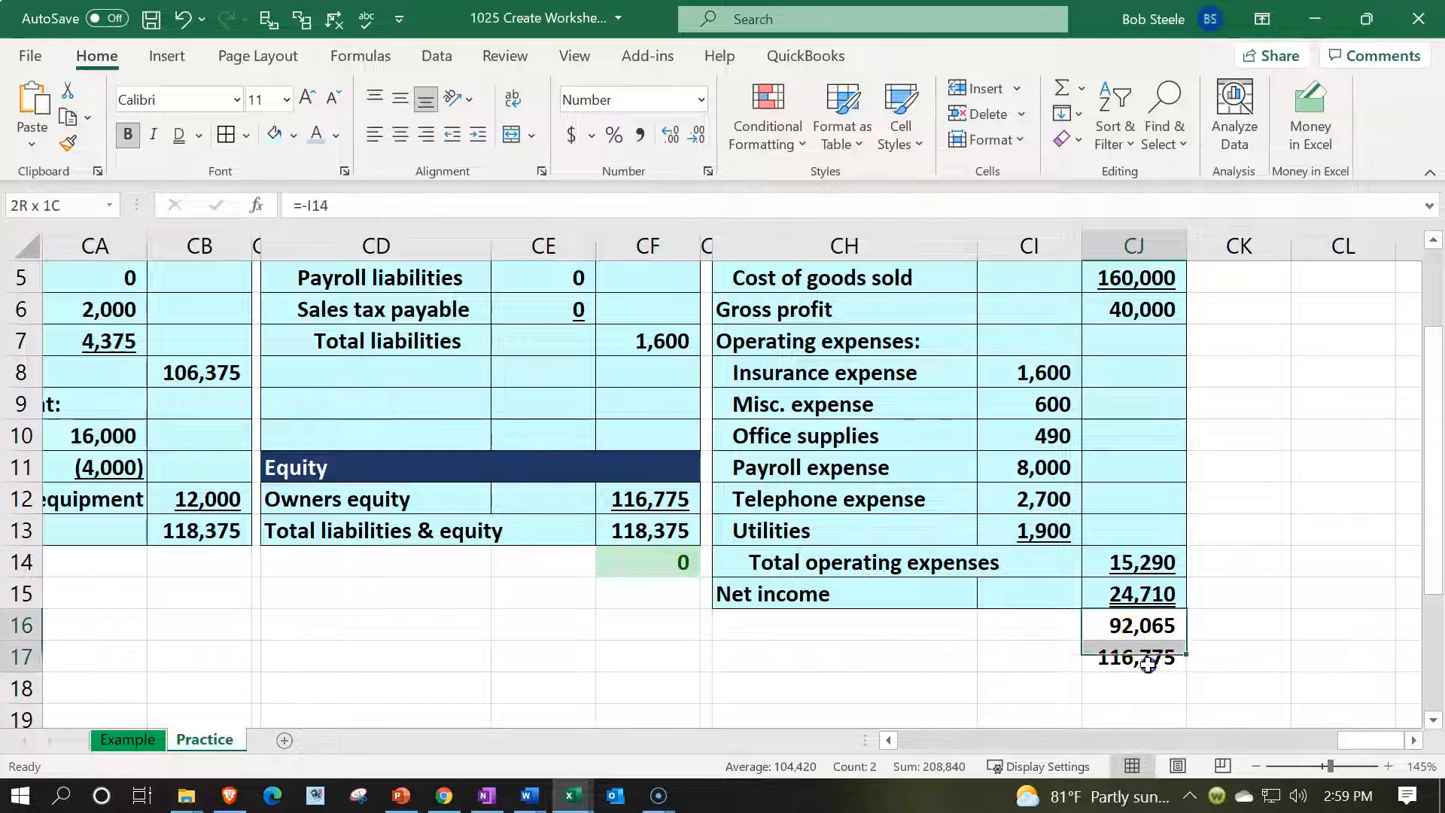
key("Delete")
Narrow the empty column CK beside the income statement to a thin spacer.
scroll(1093, 468, "up", 2)
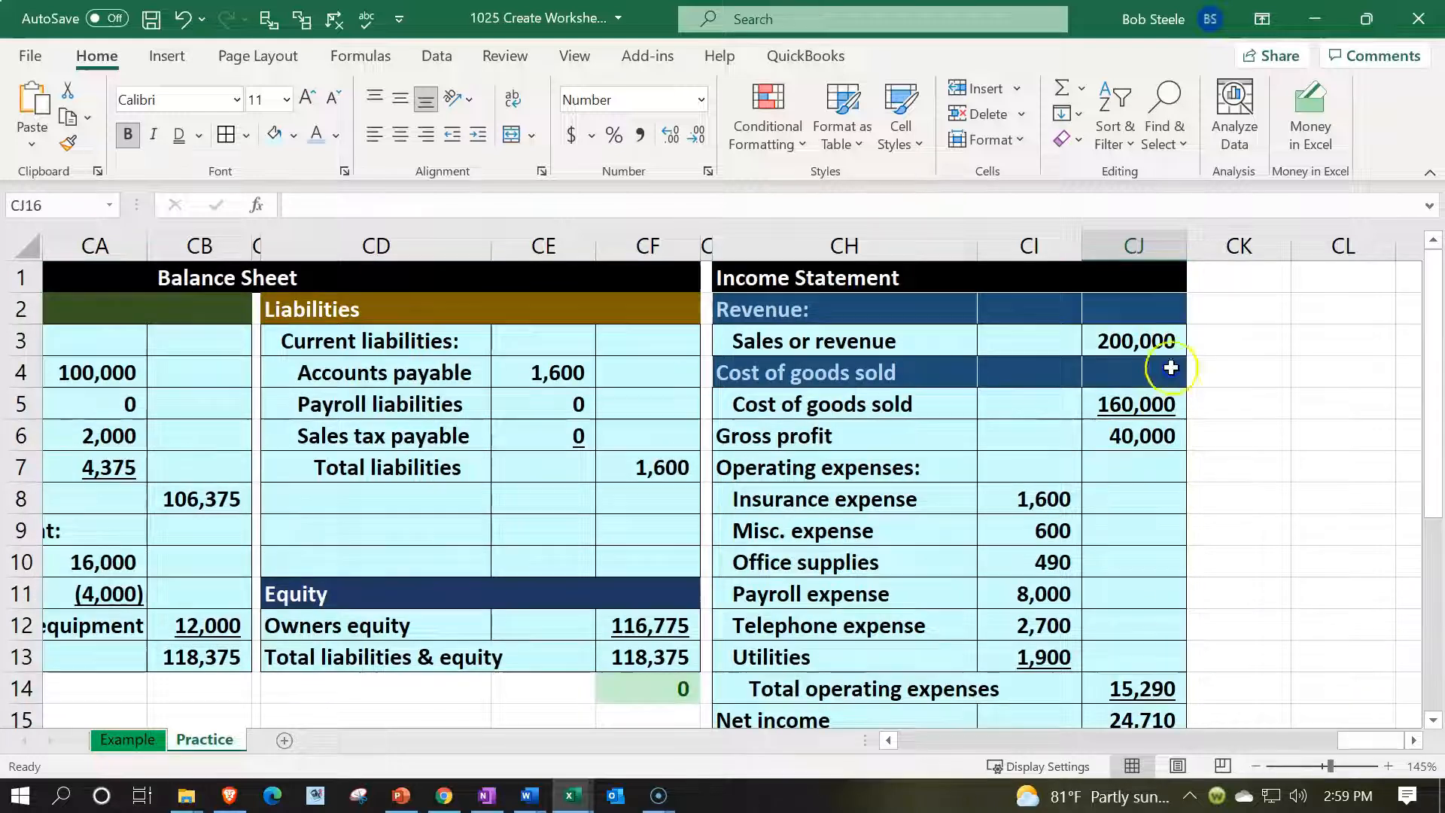
left_click(1167, 365)
key("Right")
key("Right")
key("Right")
key("Right")
key("Right")
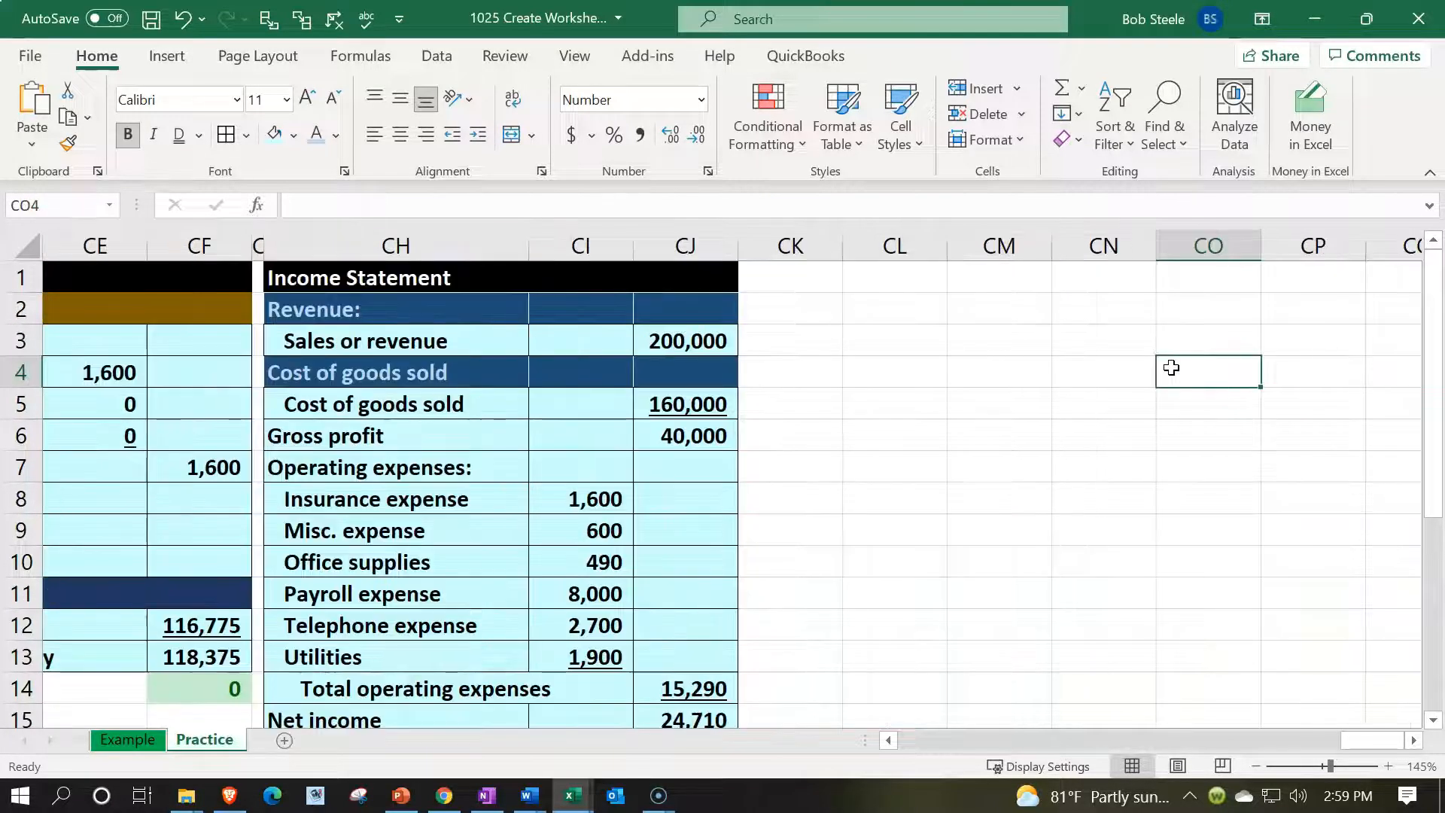
left_click_drag(839, 245, 745, 251)
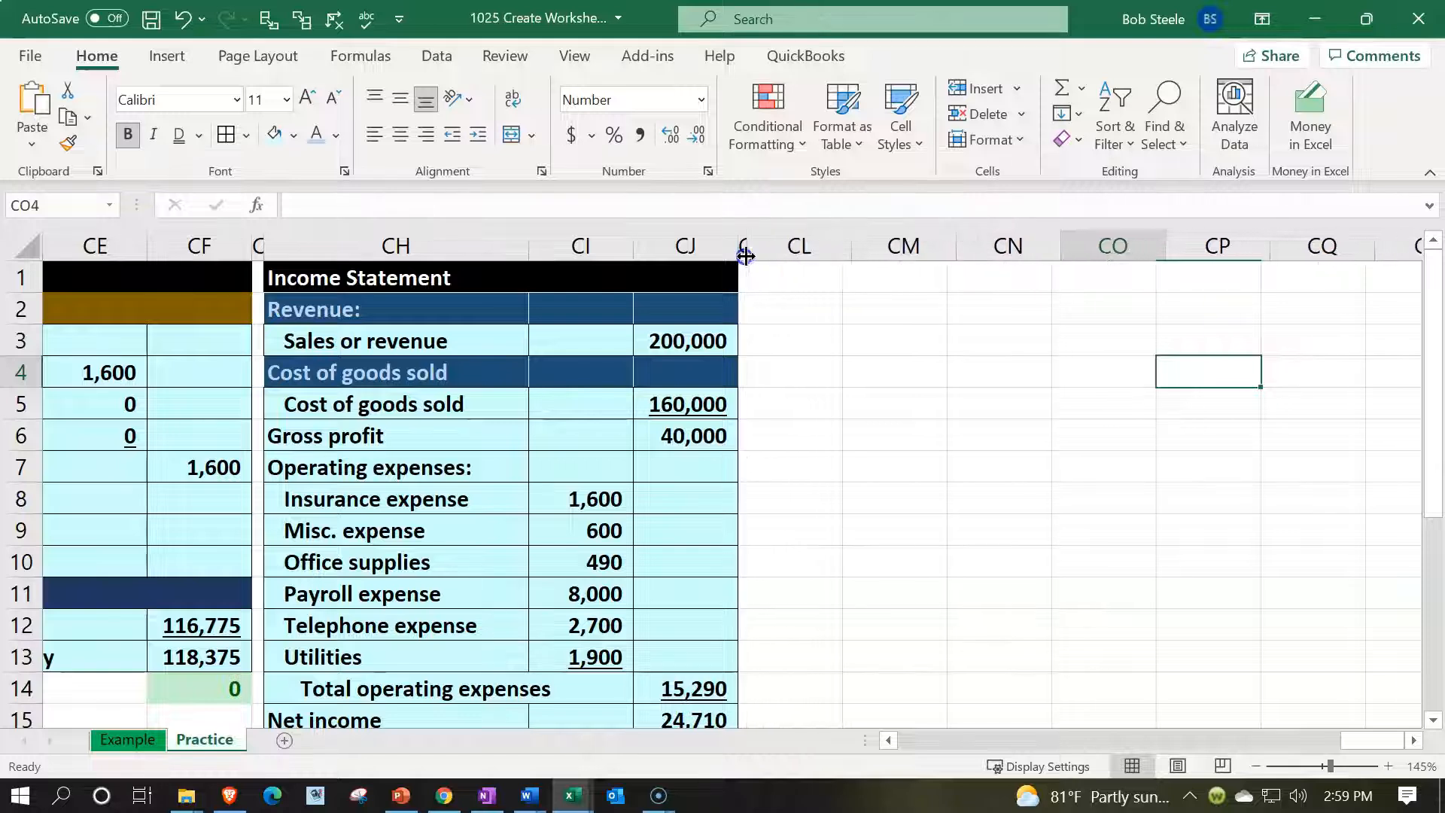
Enter the heading Statement of Equity in cell CL1, beside the income statement.
left_click(805, 280)
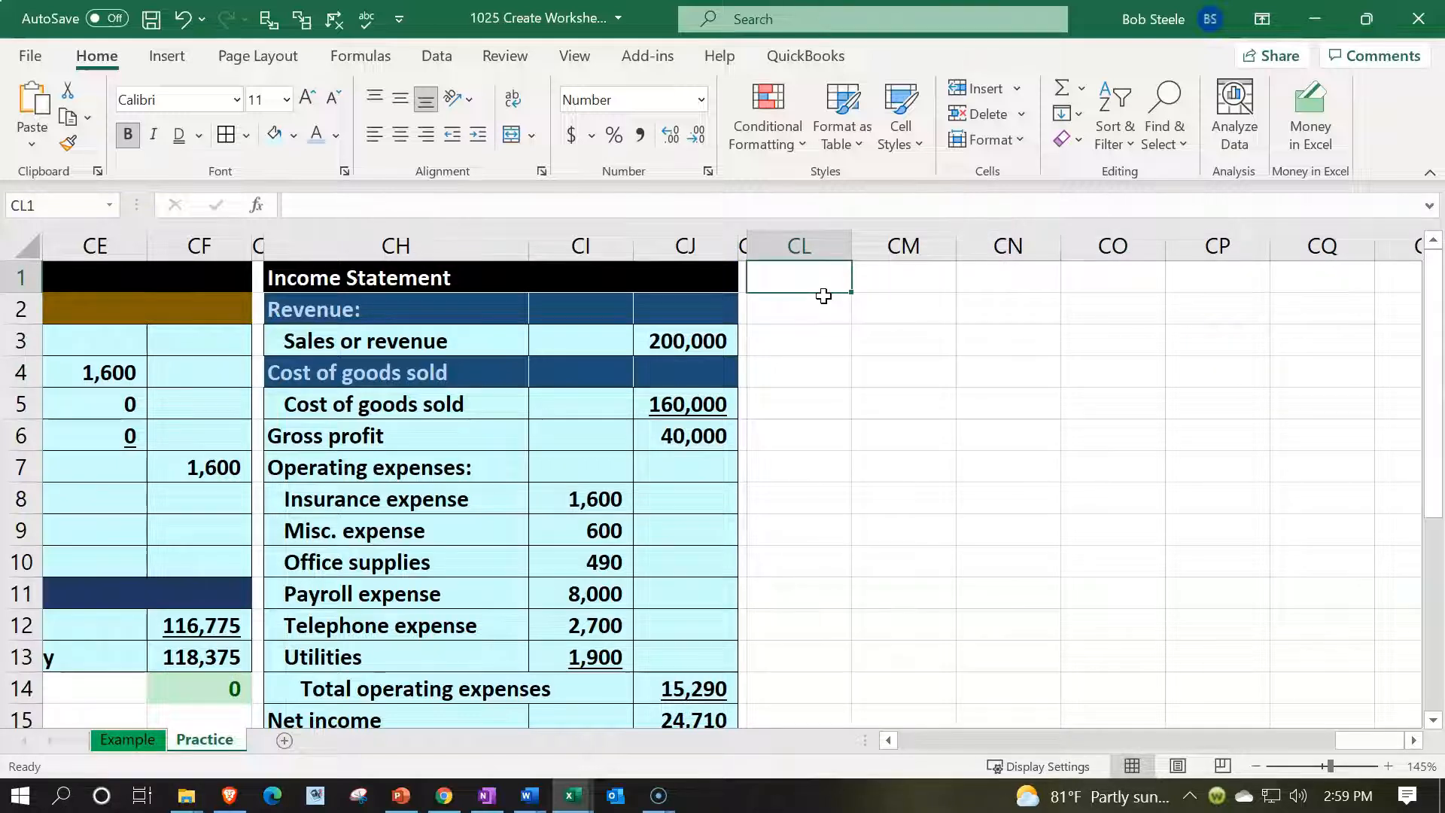
type("S")
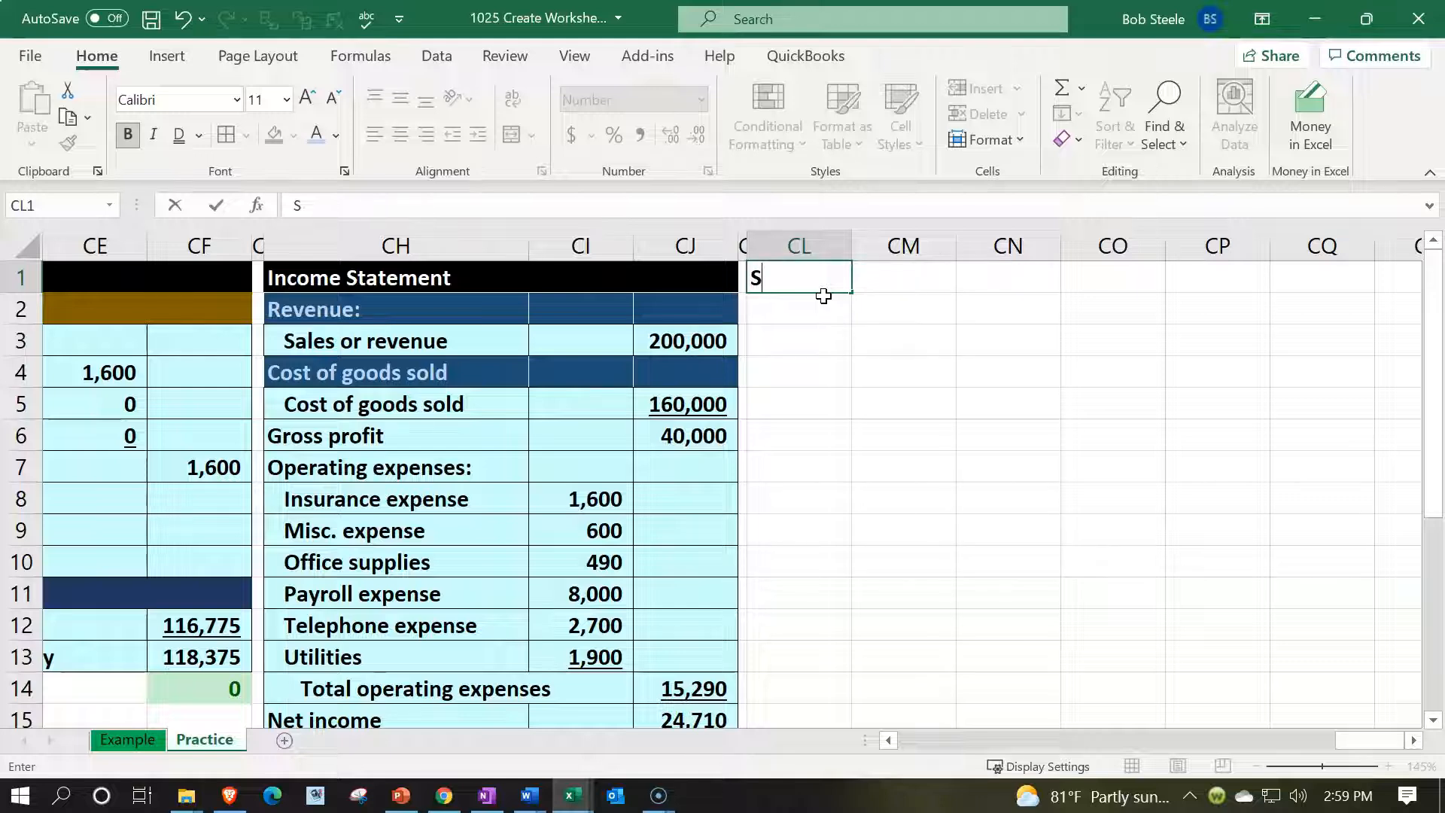
type("tatement of Equity")
key("Return")
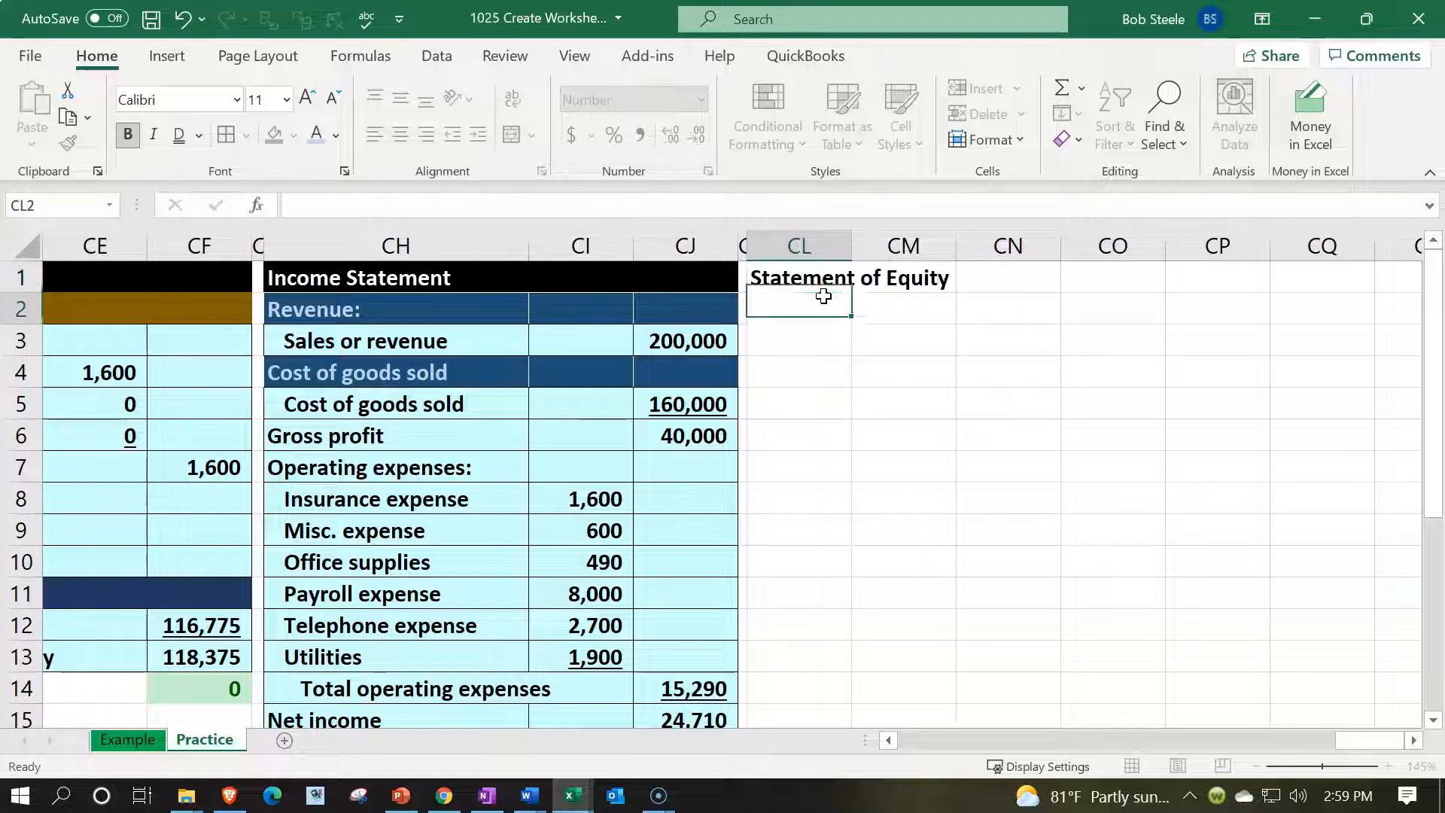
Format the Statement of Equity heading across CL1:CM1 with a black fill and white text.
left_click_drag(822, 277, 864, 249)
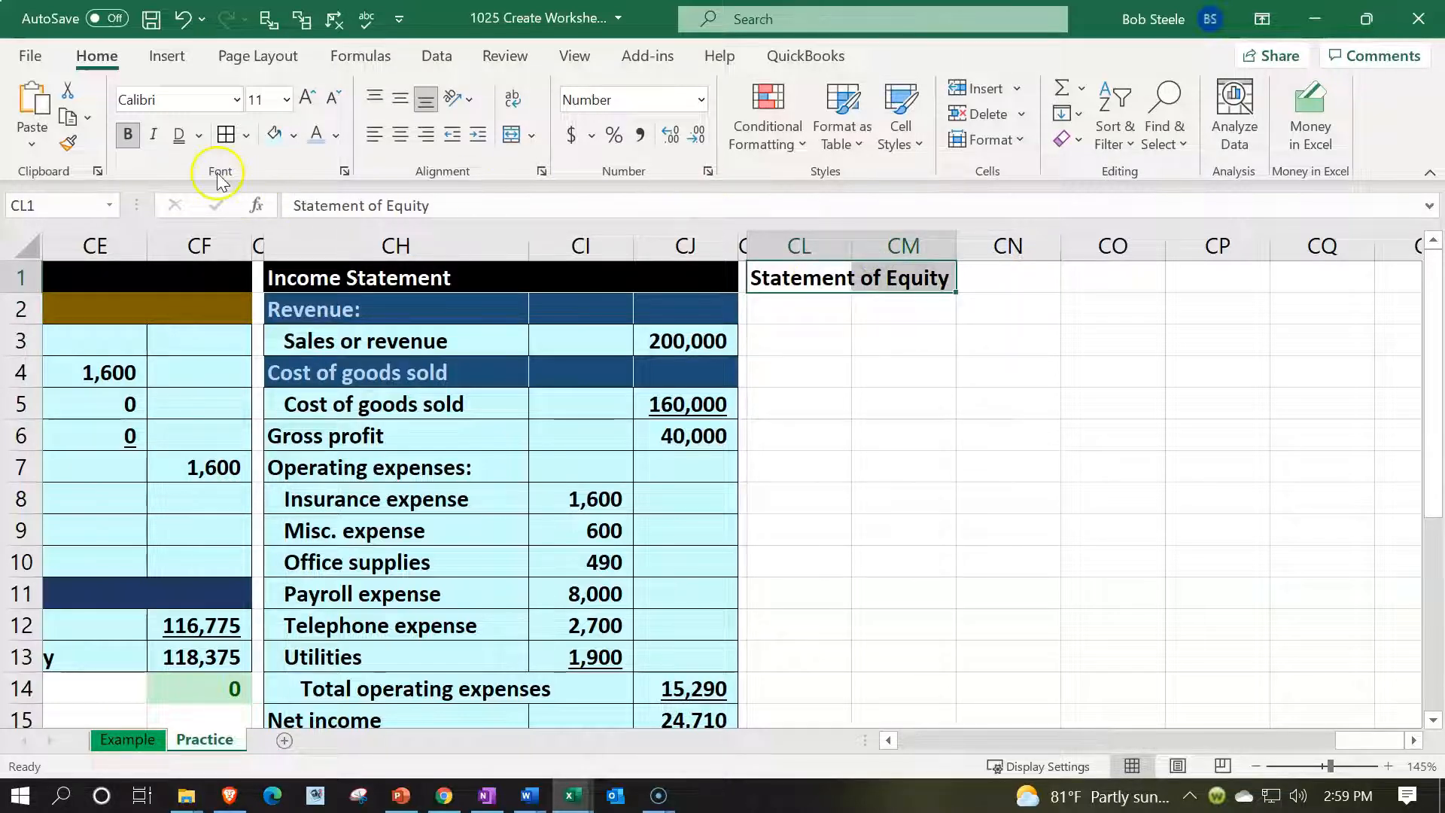
left_click(294, 136)
left_click(292, 188)
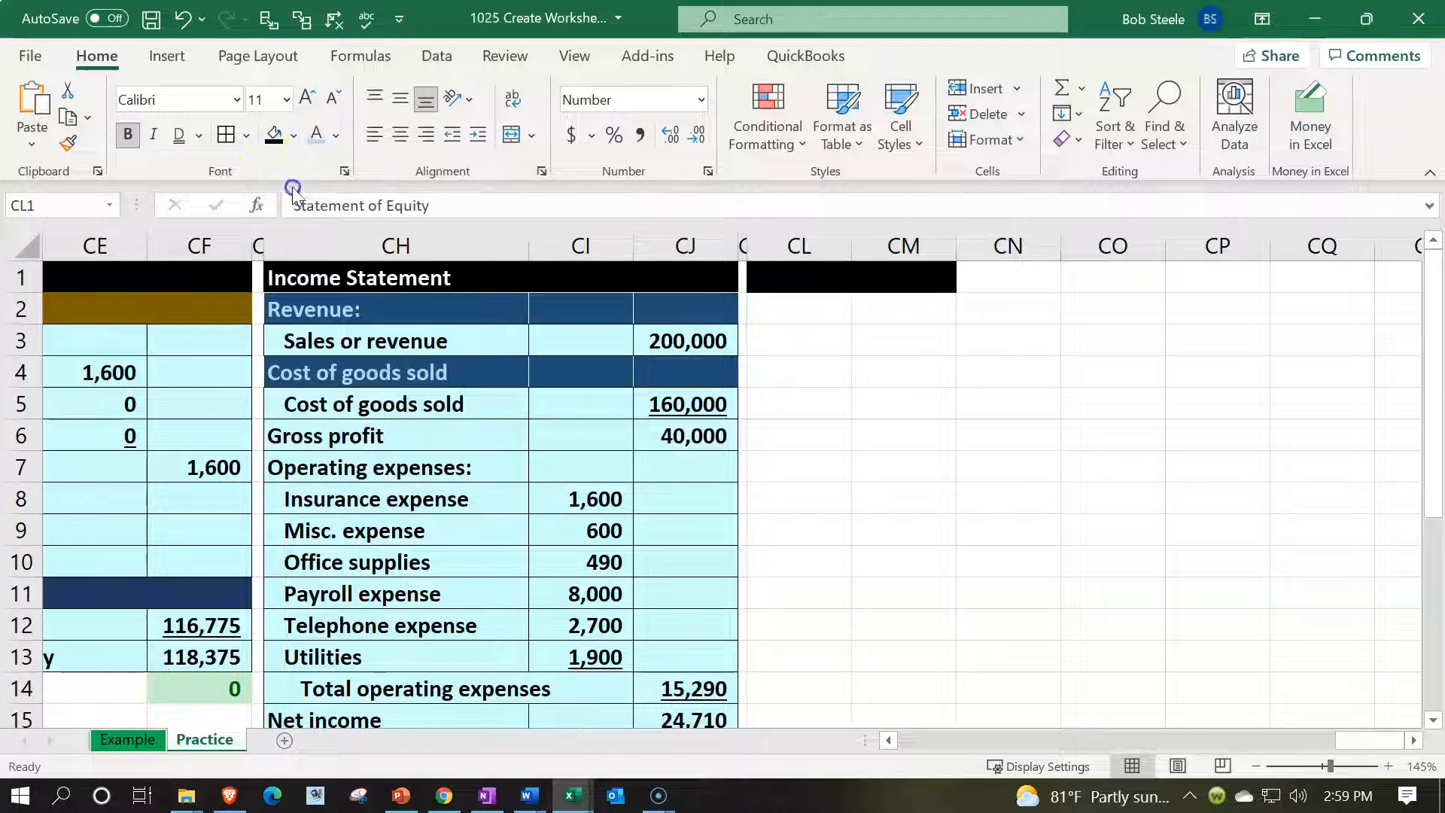
left_click(337, 136)
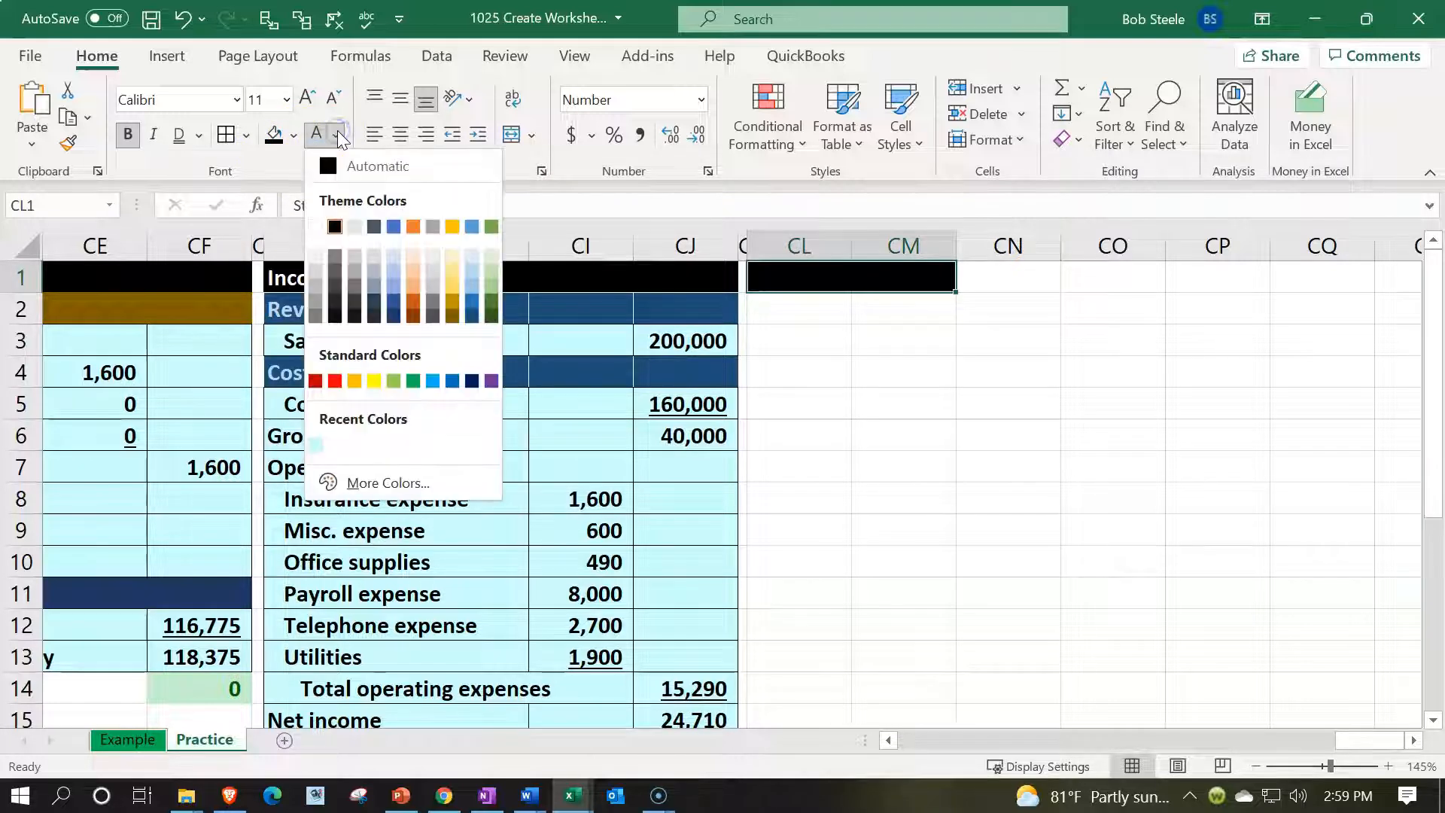
left_click(316, 227)
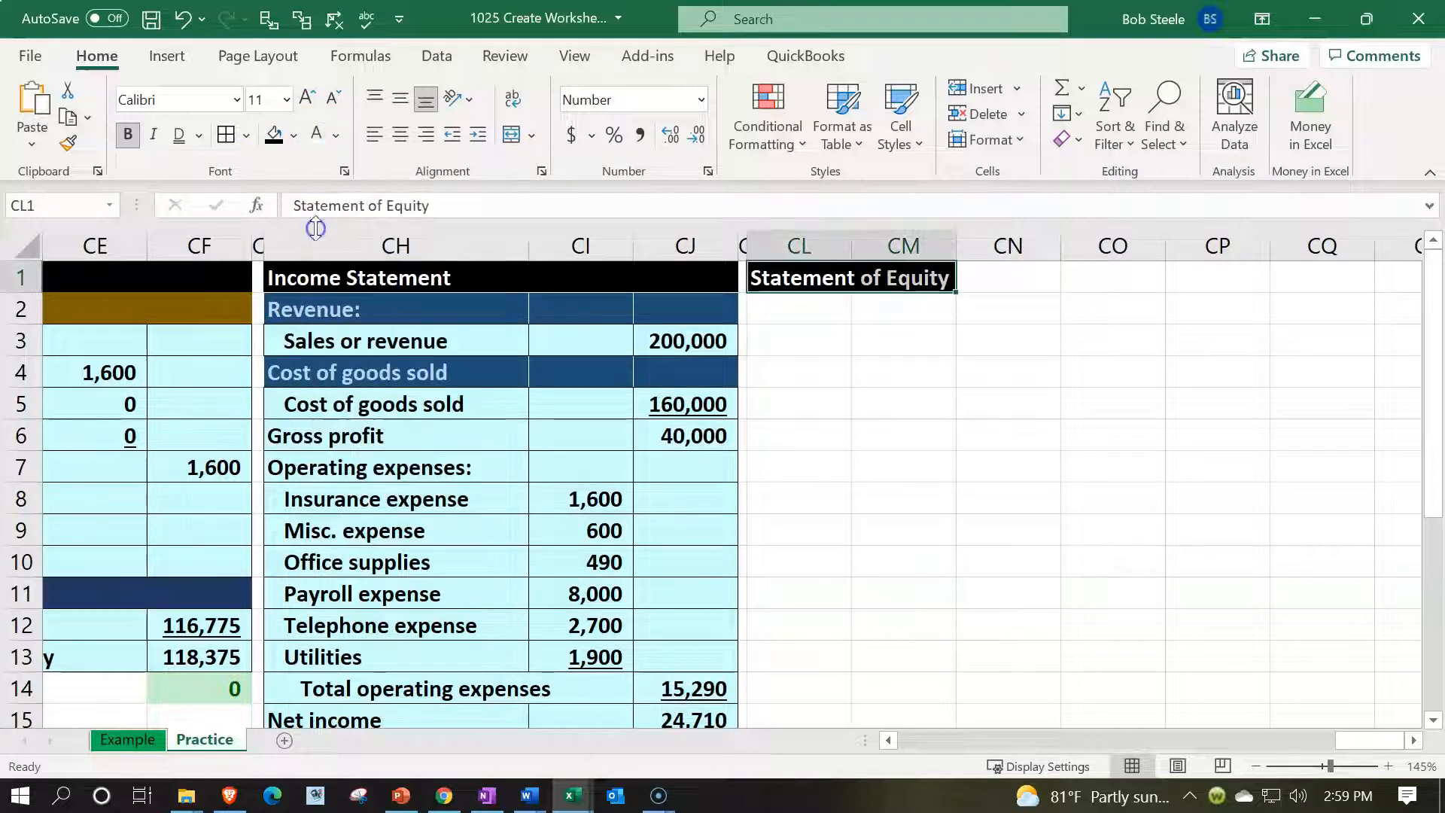
Widen column CL and enter the label Beginning equity in CL2 under the heading.
left_click(961, 339)
left_click_drag(848, 238, 943, 236)
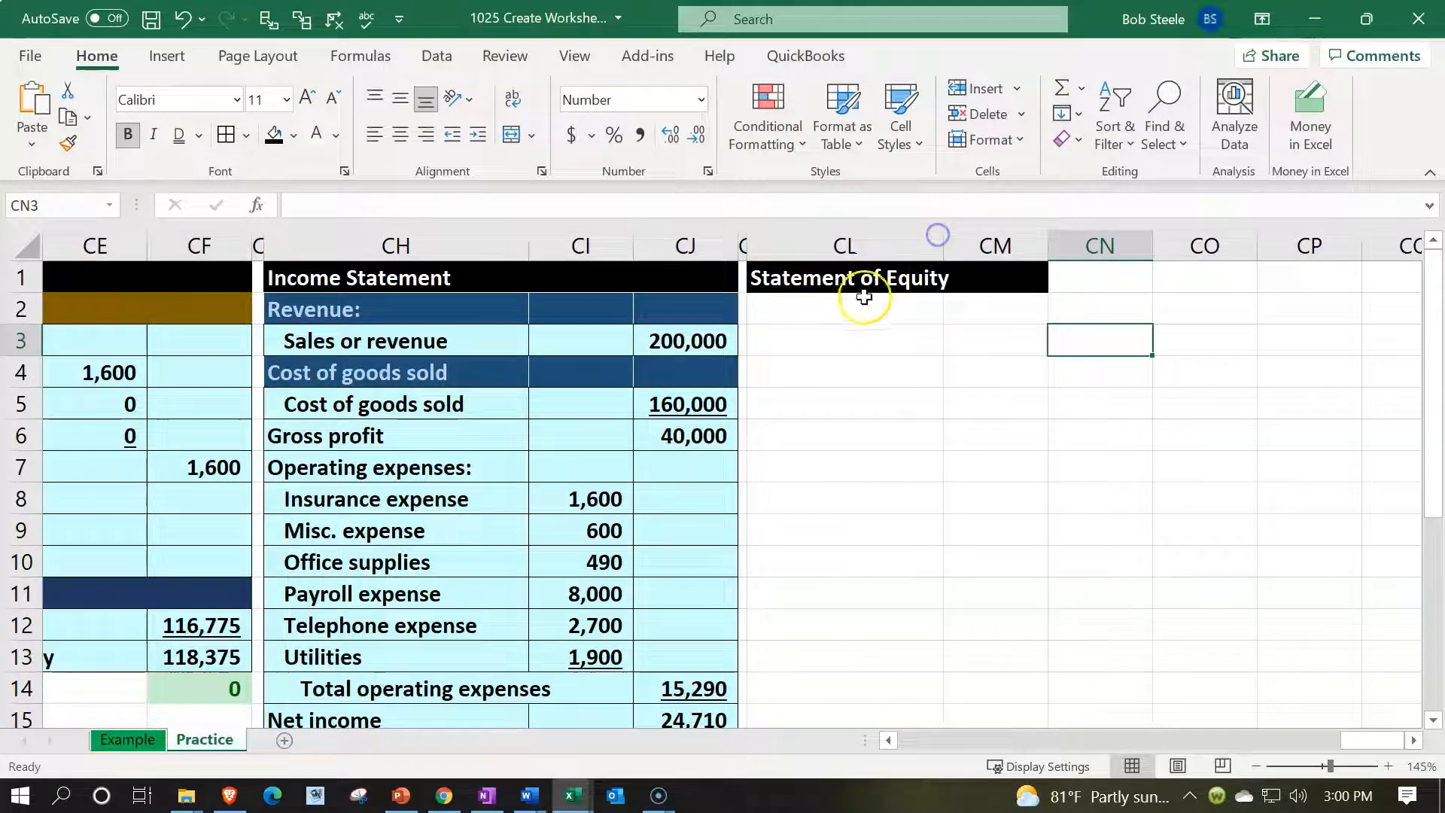
left_click(864, 297)
type("gi")
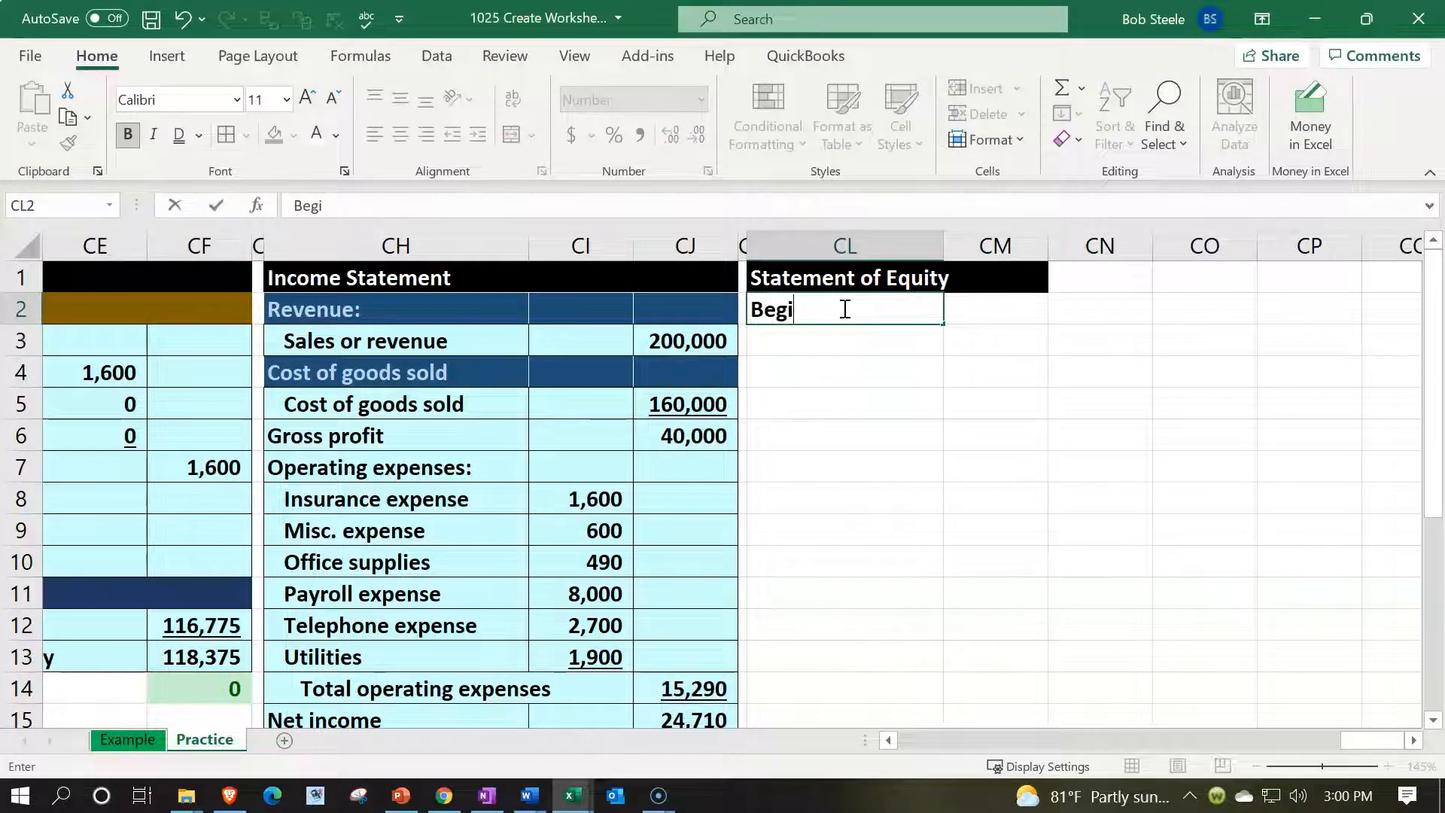
type("nning equity")
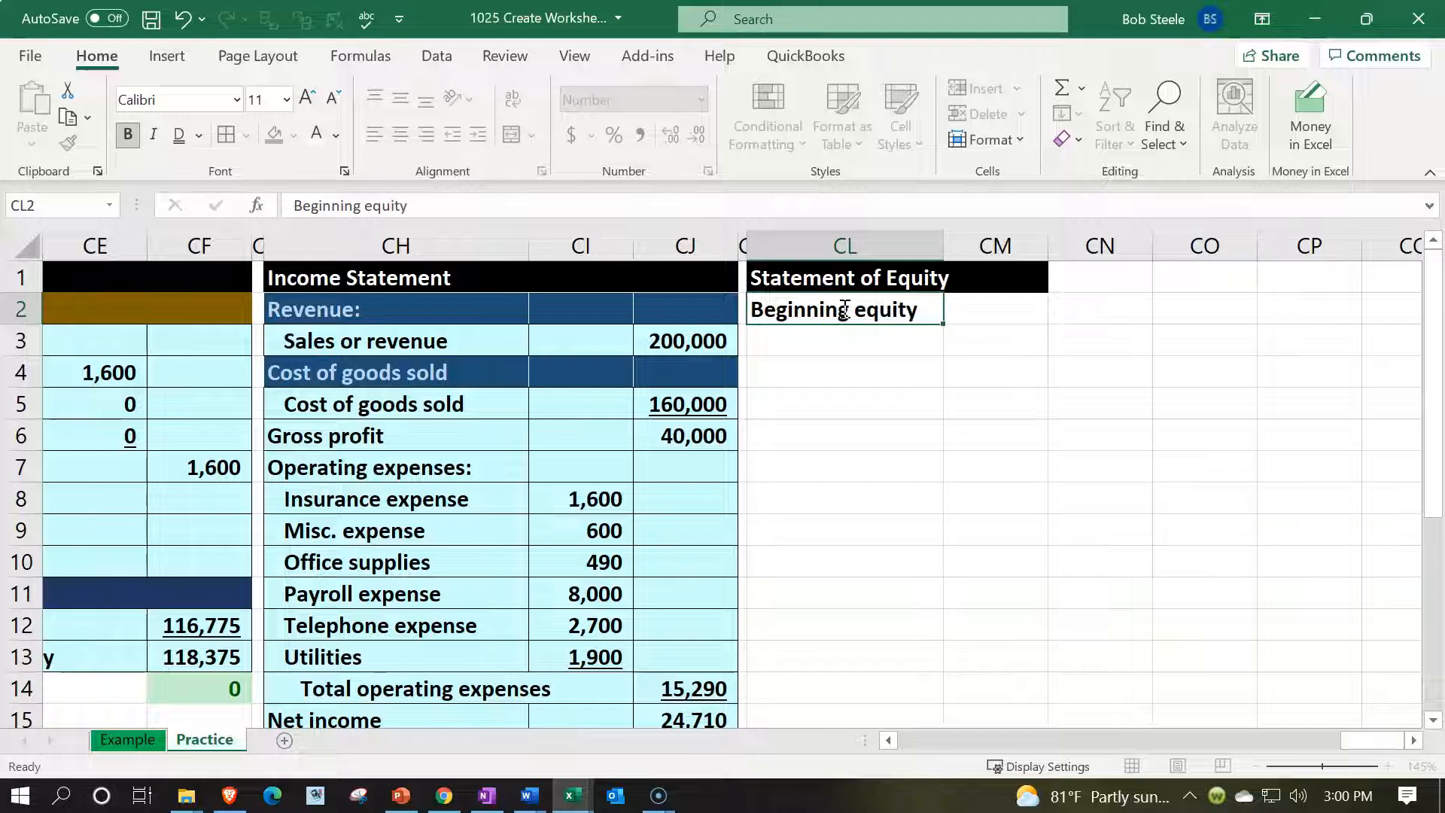
Link cell CN2 in the Beginning equity row to the trial balance's owners equity with =I14.
key("Tab")
key("Tab")
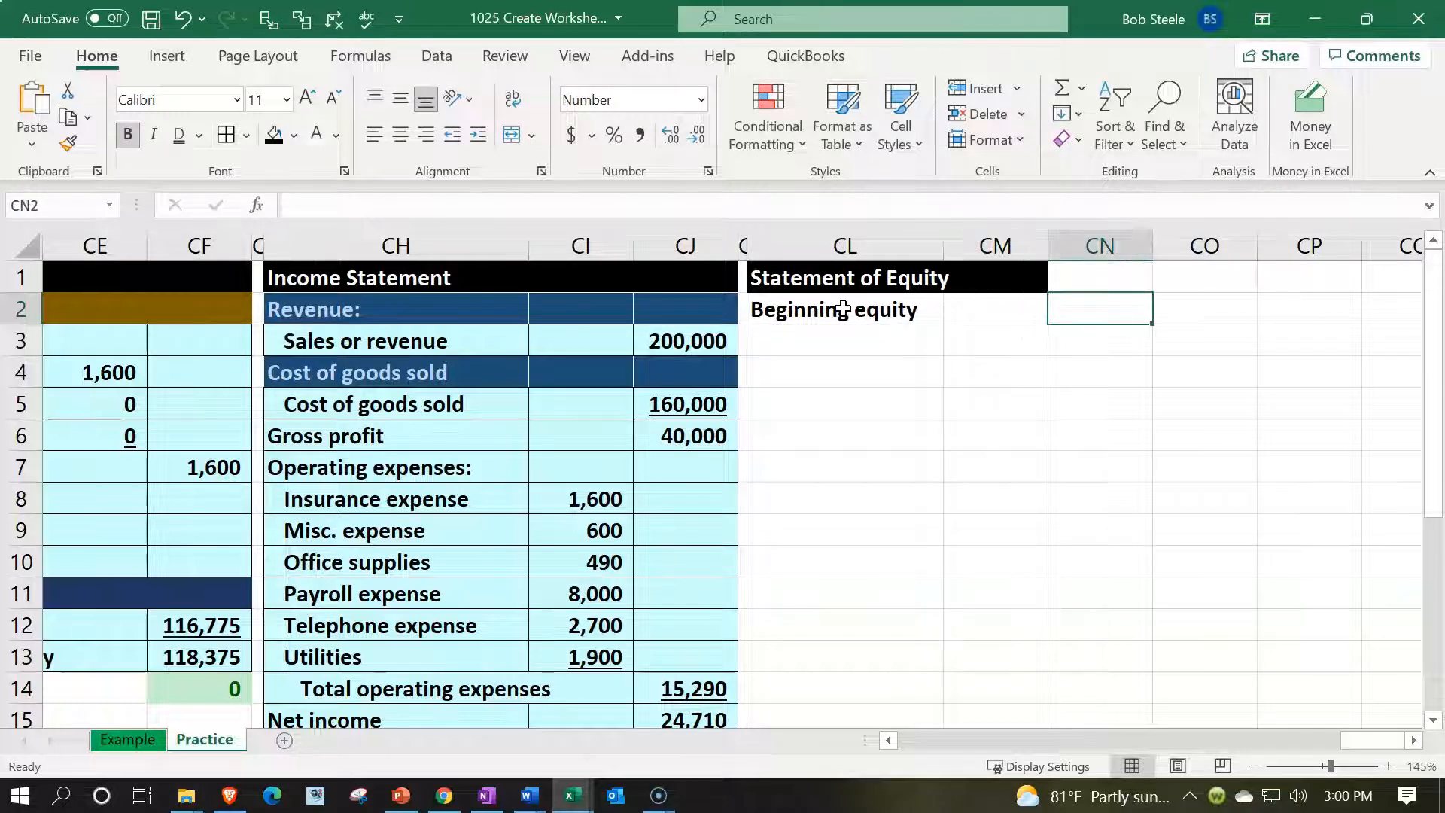
type("=")
key("Left")
key("Left")
key("Left")
key("Left")
key("Left")
key("Left")
key("Left")
key("Left")
key("Left")
key("Left")
key("Left")
key("Left")
key("Left")
key("Left")
key("Left")
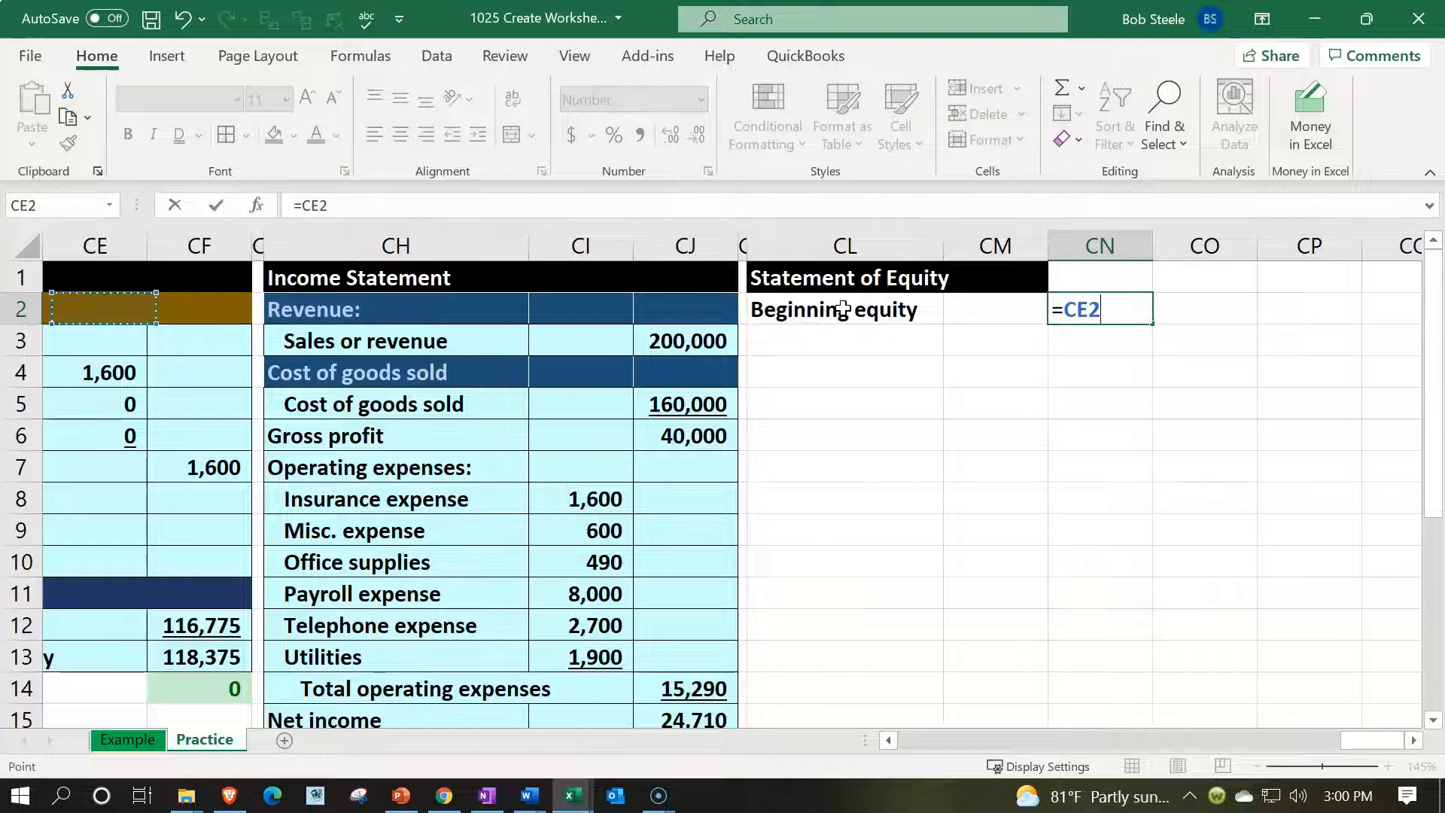
key("Left")
key("Down")
key("Down")
key("Down")
key("Down")
key("Down")
key("Down")
key("Down")
key("Down")
key("Down")
key("Down")
key("Down")
key("Down")
key("Down")
key("Down")
key("Down")
key("Down")
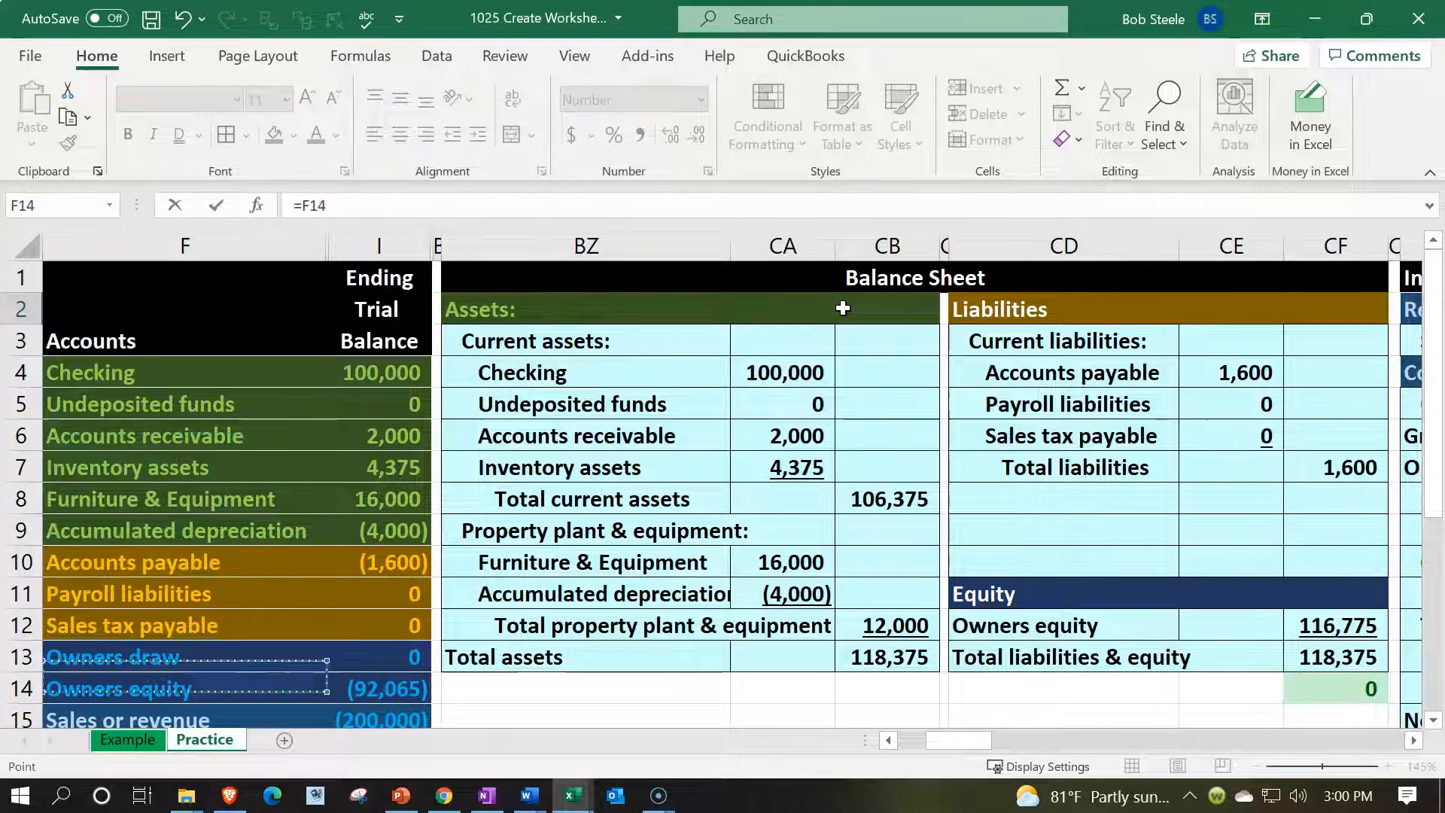
key("Up")
key("Up")
key("Up")
key("Up")
key("Right")
scroll(496, 452, "up", 2)
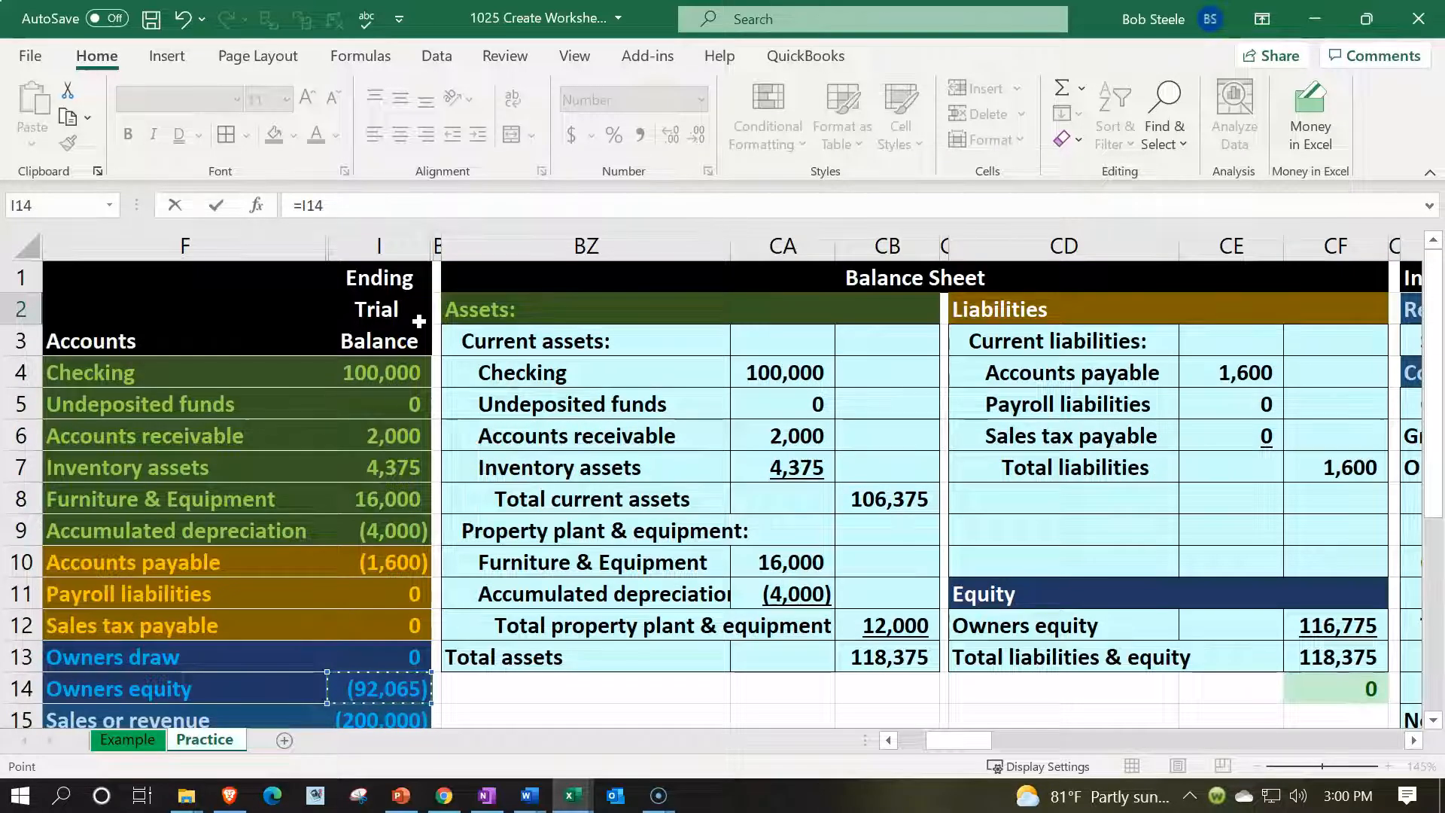
scroll(335, 545, "down", 2)
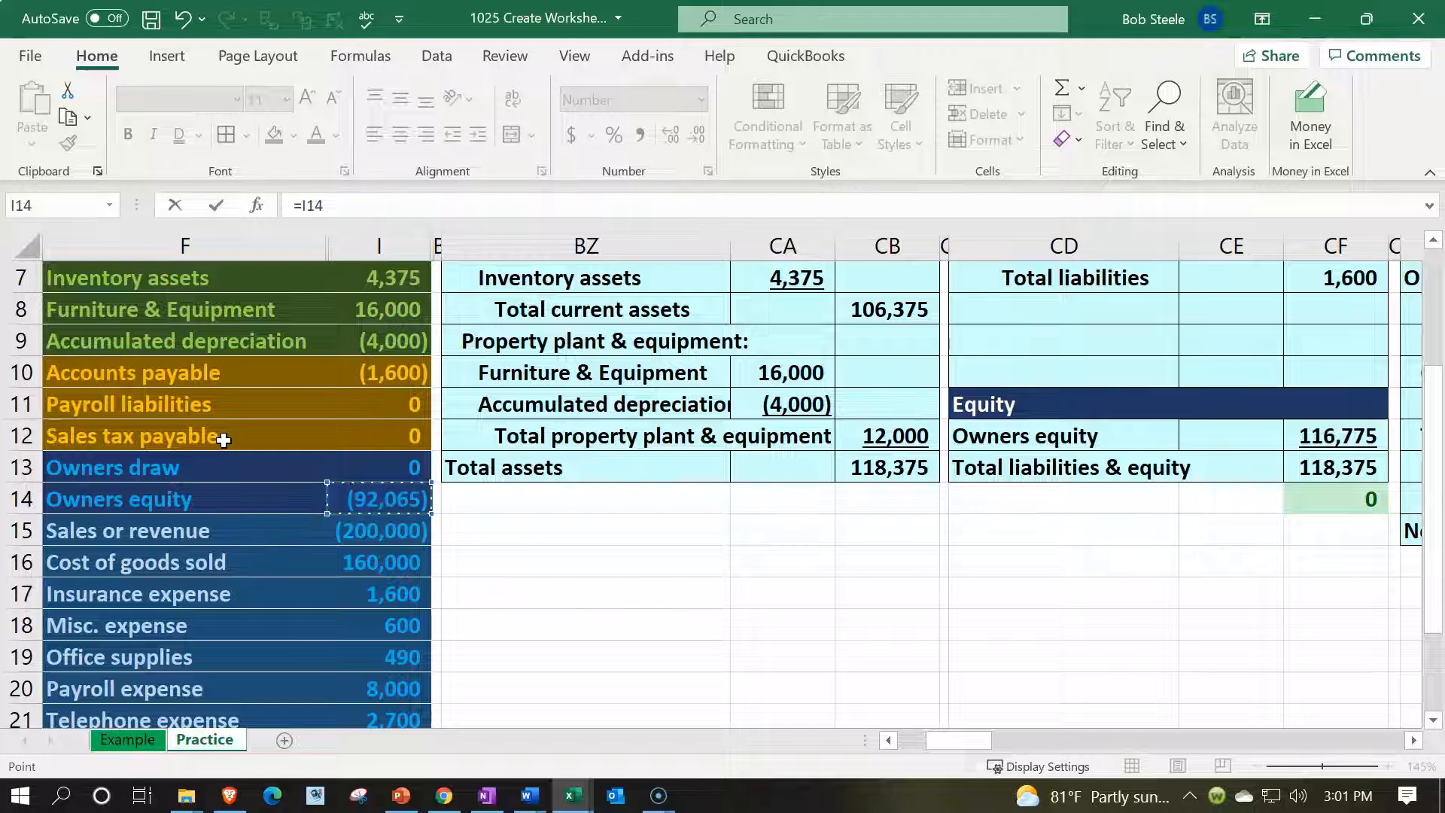
key("Return")
key("Up")
key("Up")
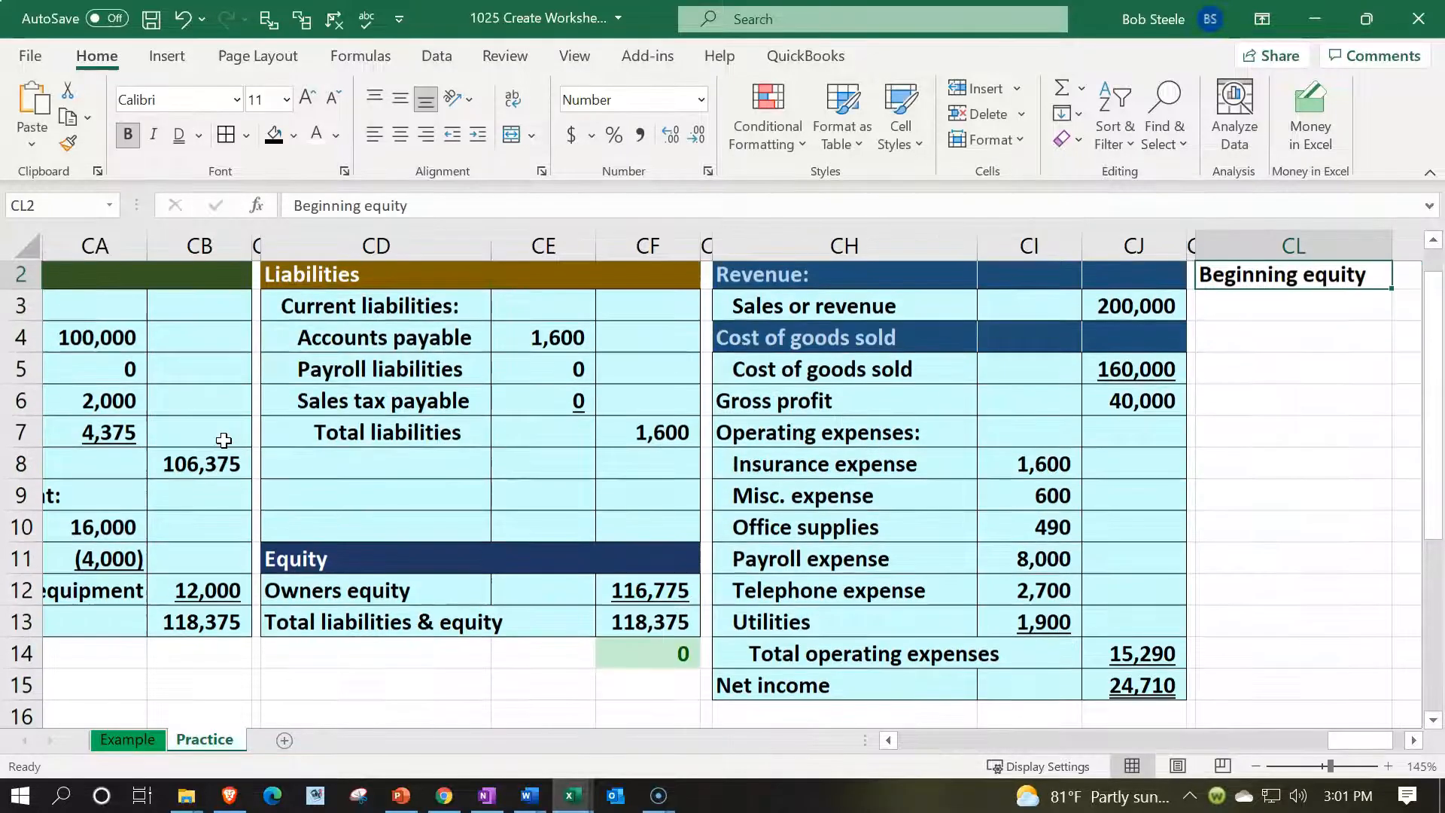
key("Right")
key("Right")
key("Right")
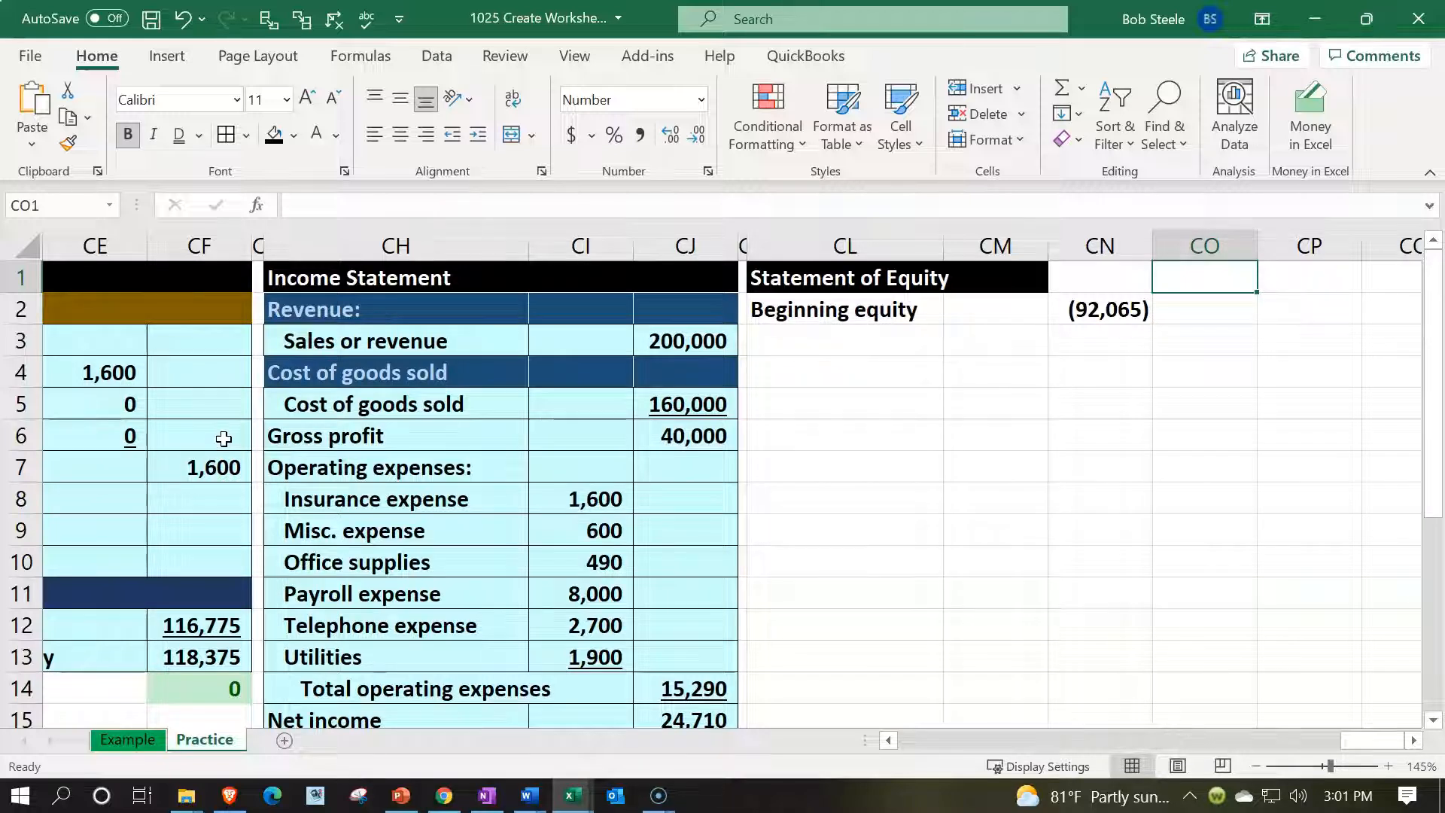
Reverse the sign of the Beginning equity link in CN2 and enter the label Change in equity: in CL3.
double_click(1097, 310)
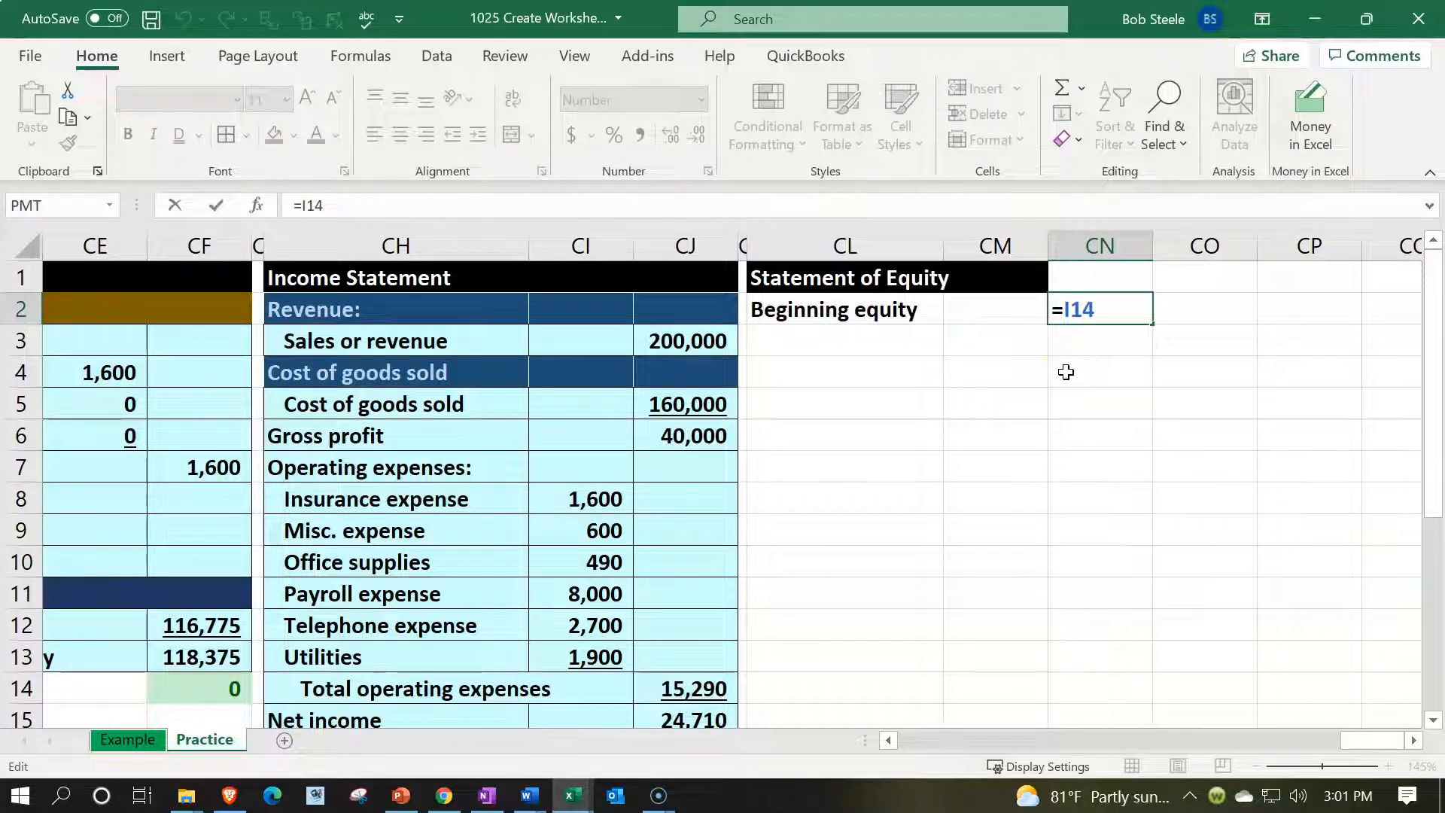
key("Return")
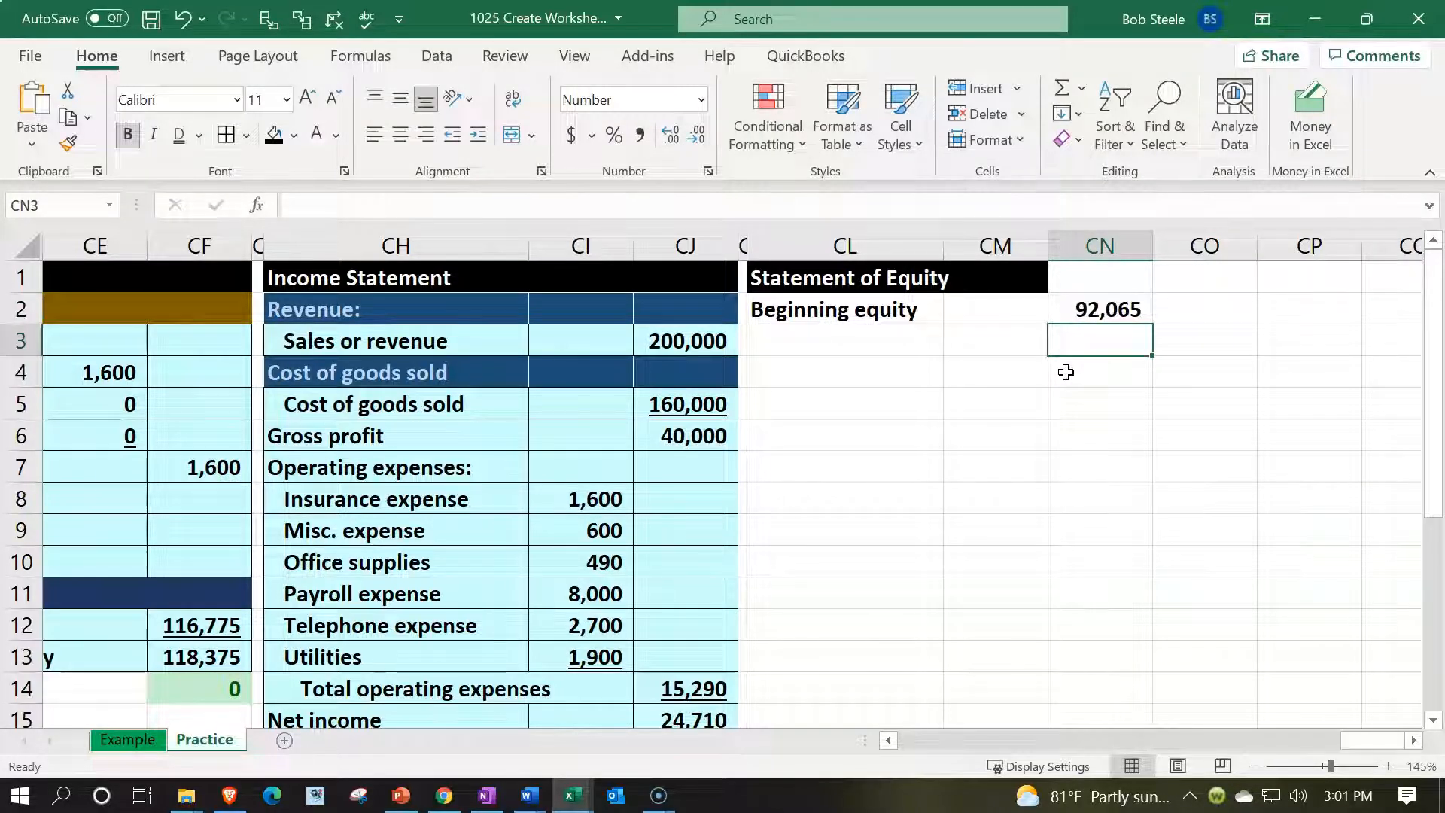
key("Left")
key("Left")
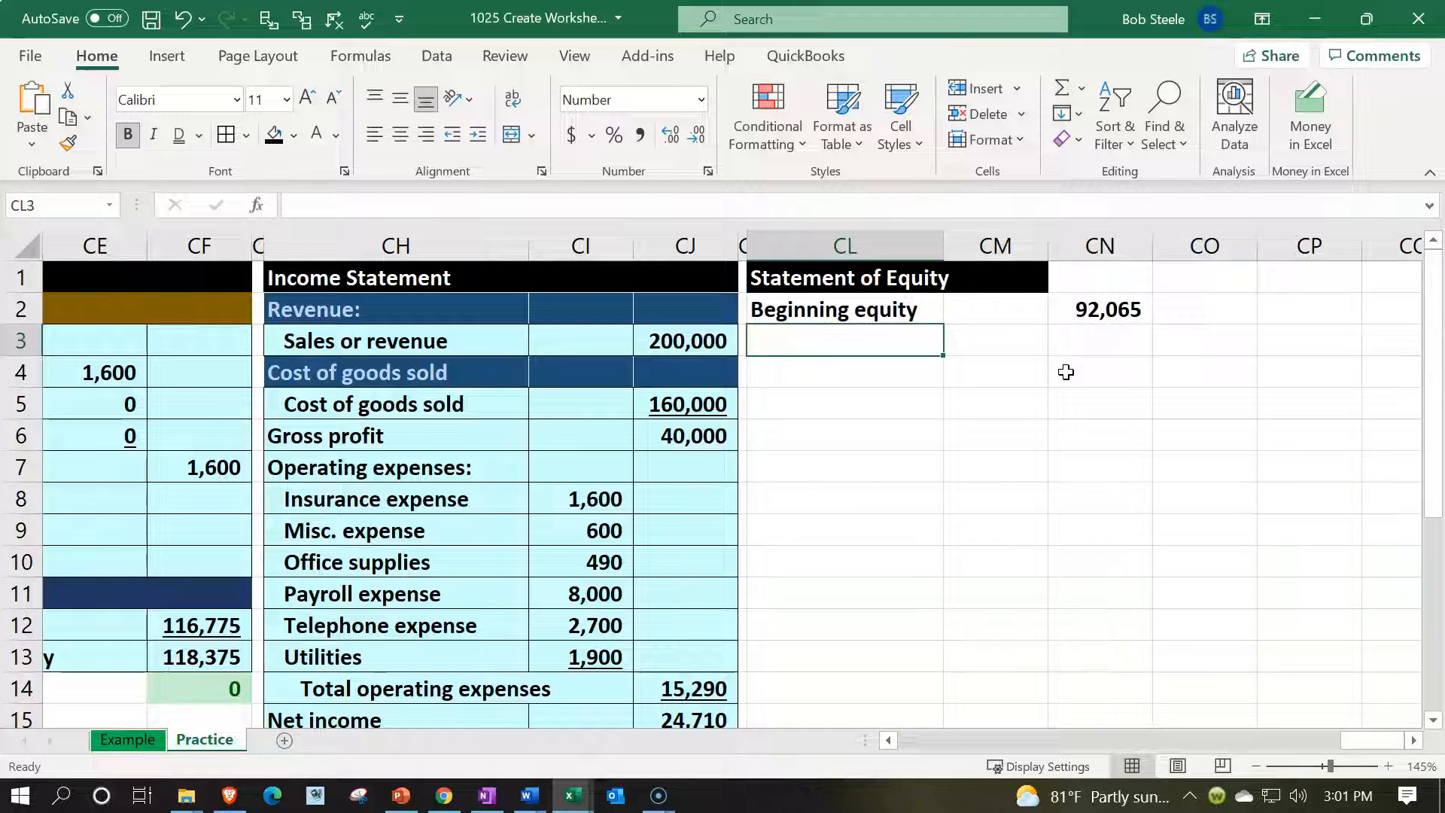
type("Ch")
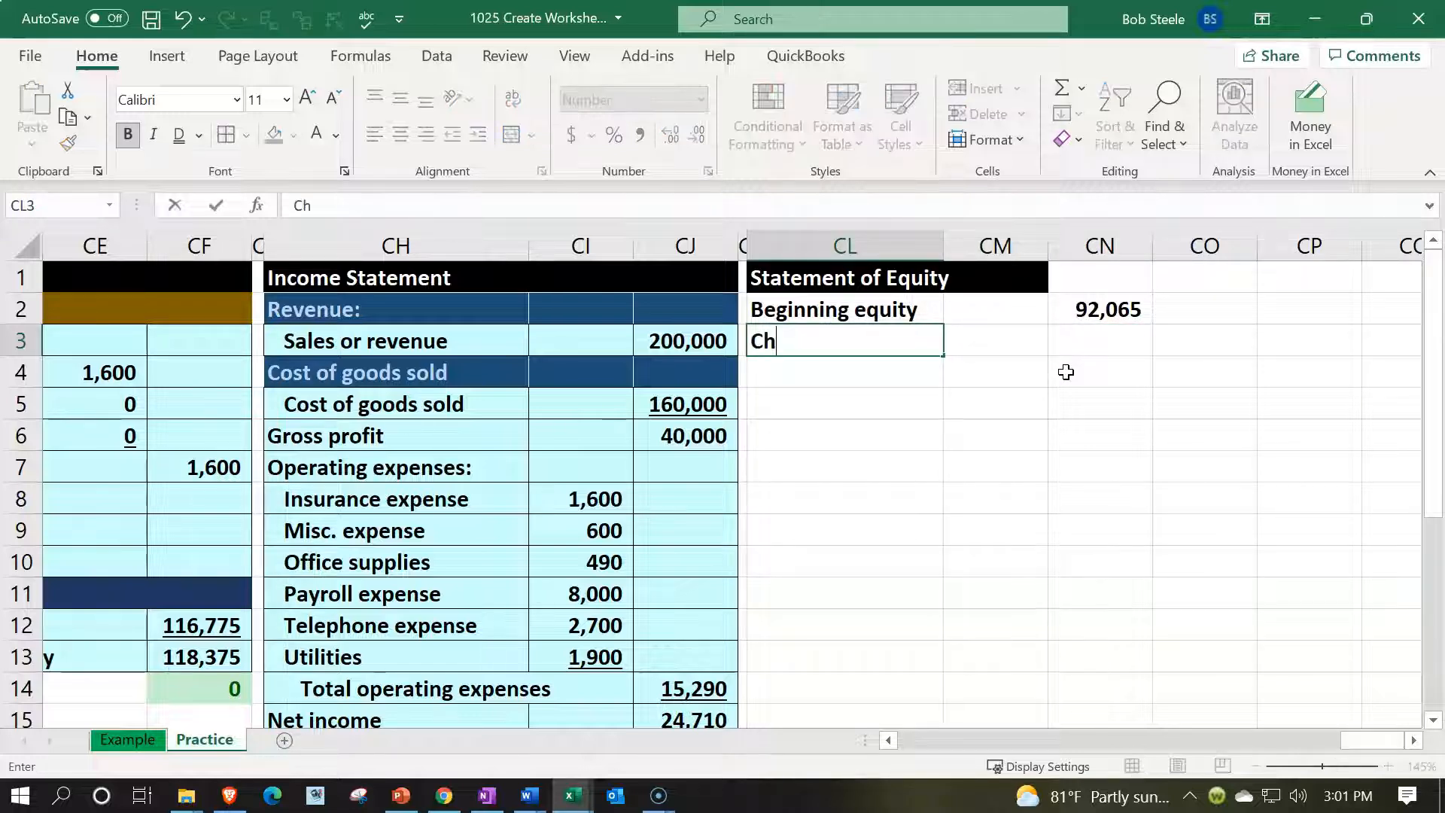
type("ange i")
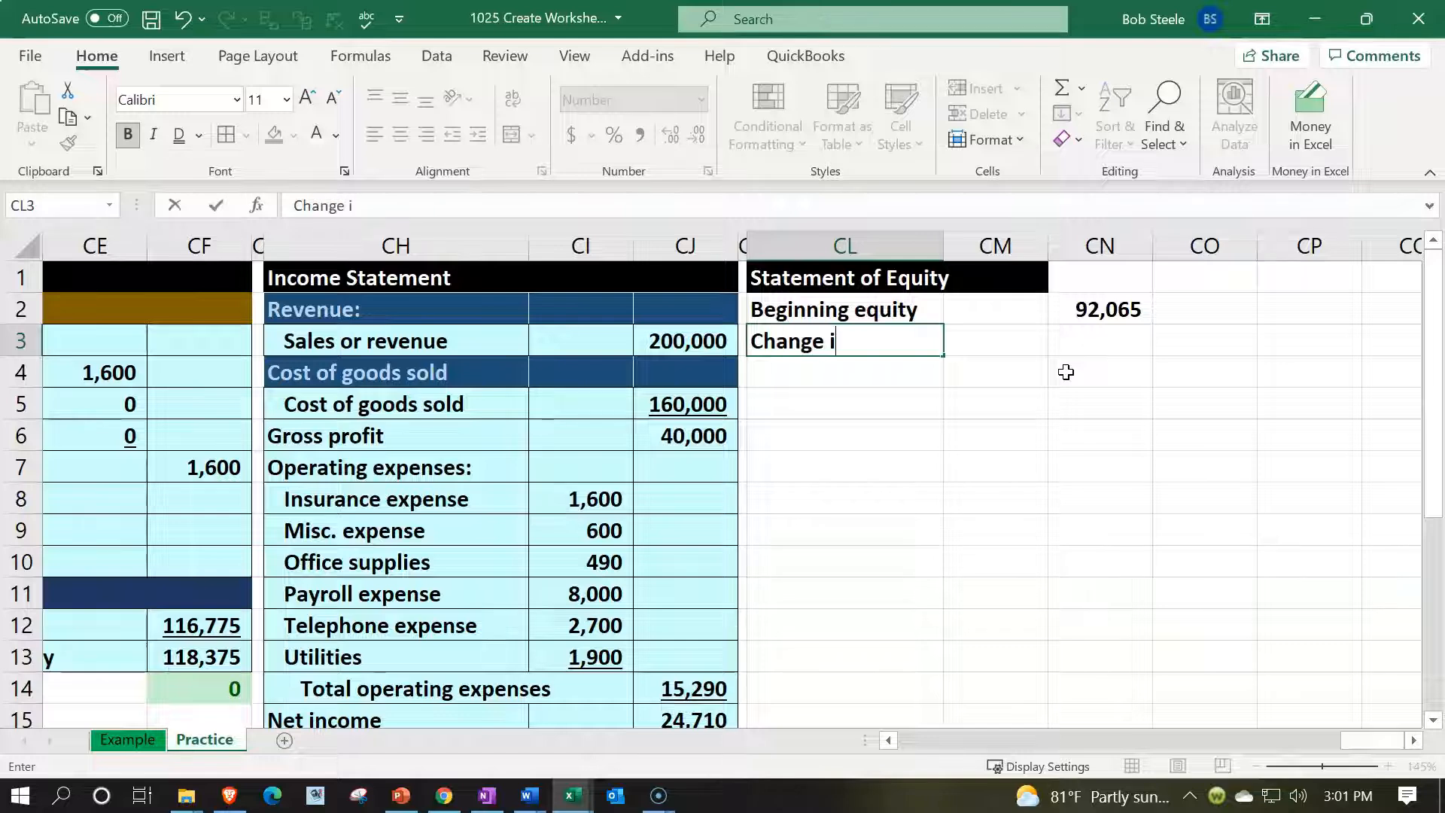
type("n equity:")
key("ctrl+Return")
key("Return")
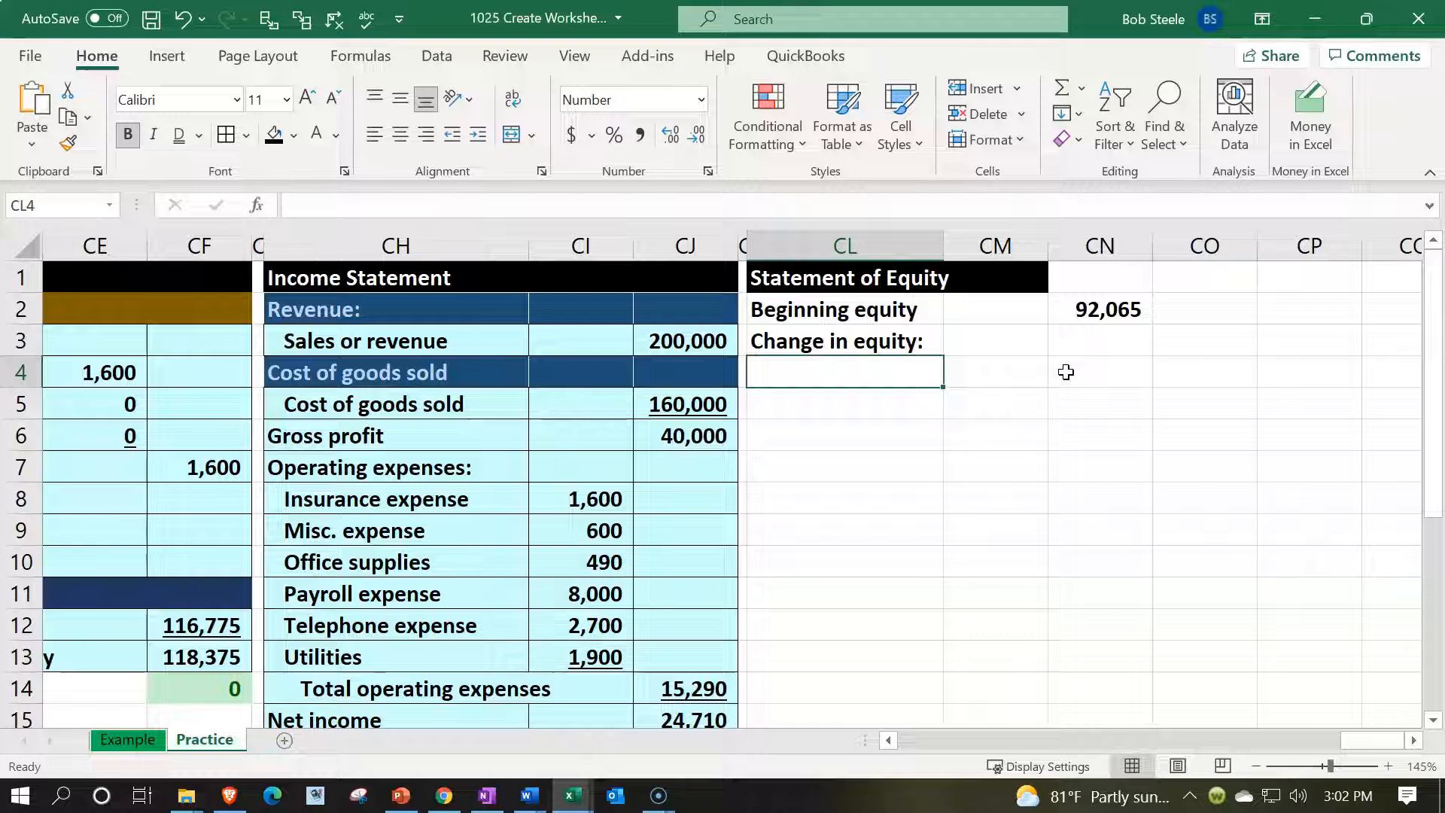
Link CL4, under the Change in equity label, to the trial balance's Owners draw account name with =F13.
type("=")
key("Left")
key("Left")
key("Left")
key("Left")
key("Left")
key("Left")
key("Left")
key("Left")
key("Left")
key("Left")
key("Left")
key("Left")
key("Left")
key("Left")
key("Left")
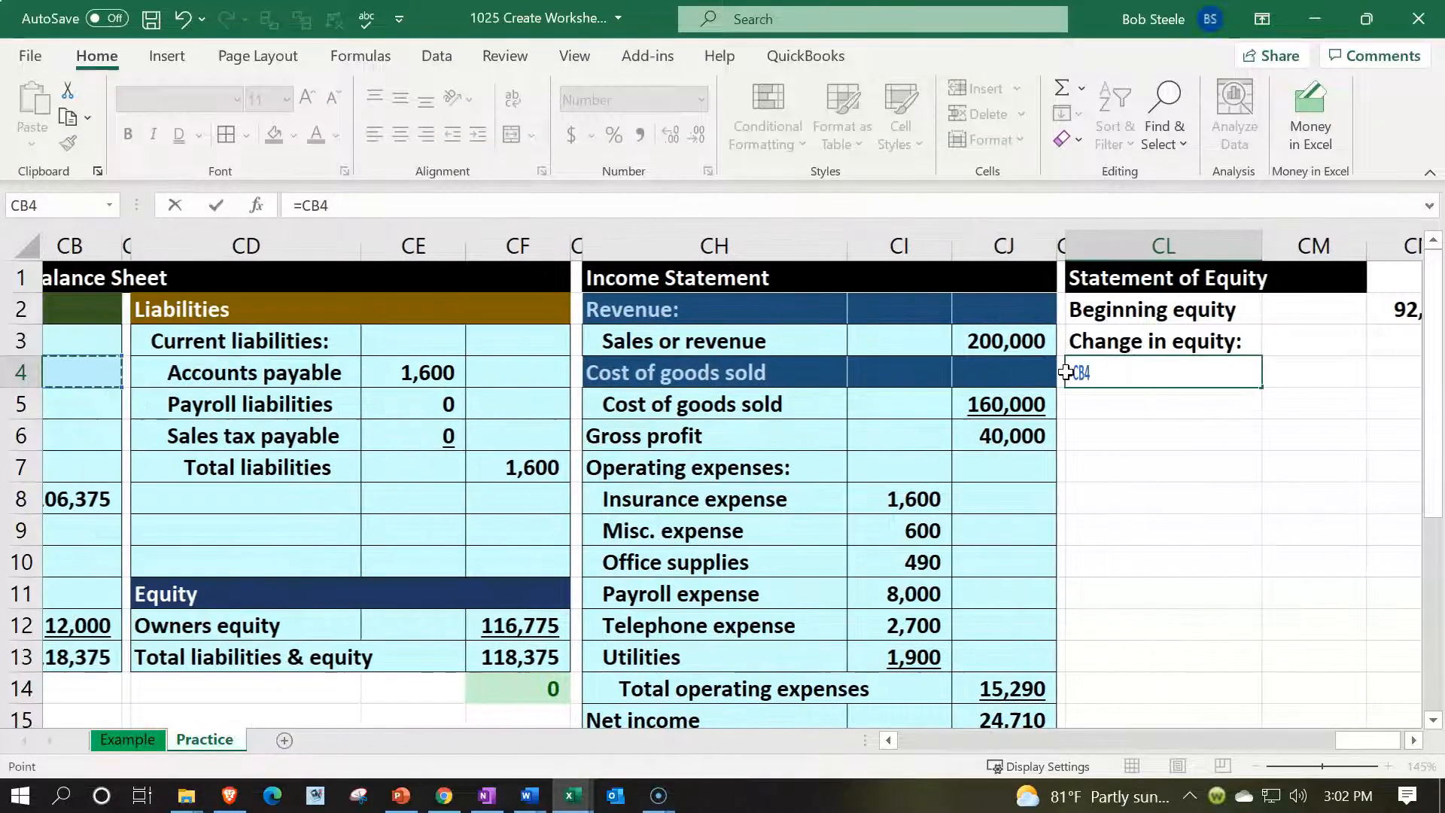
key("Left")
key("Down")
key("Down")
key("Down")
key("Down")
key("Down")
key("Down")
key("Down")
key("Down")
key("Down")
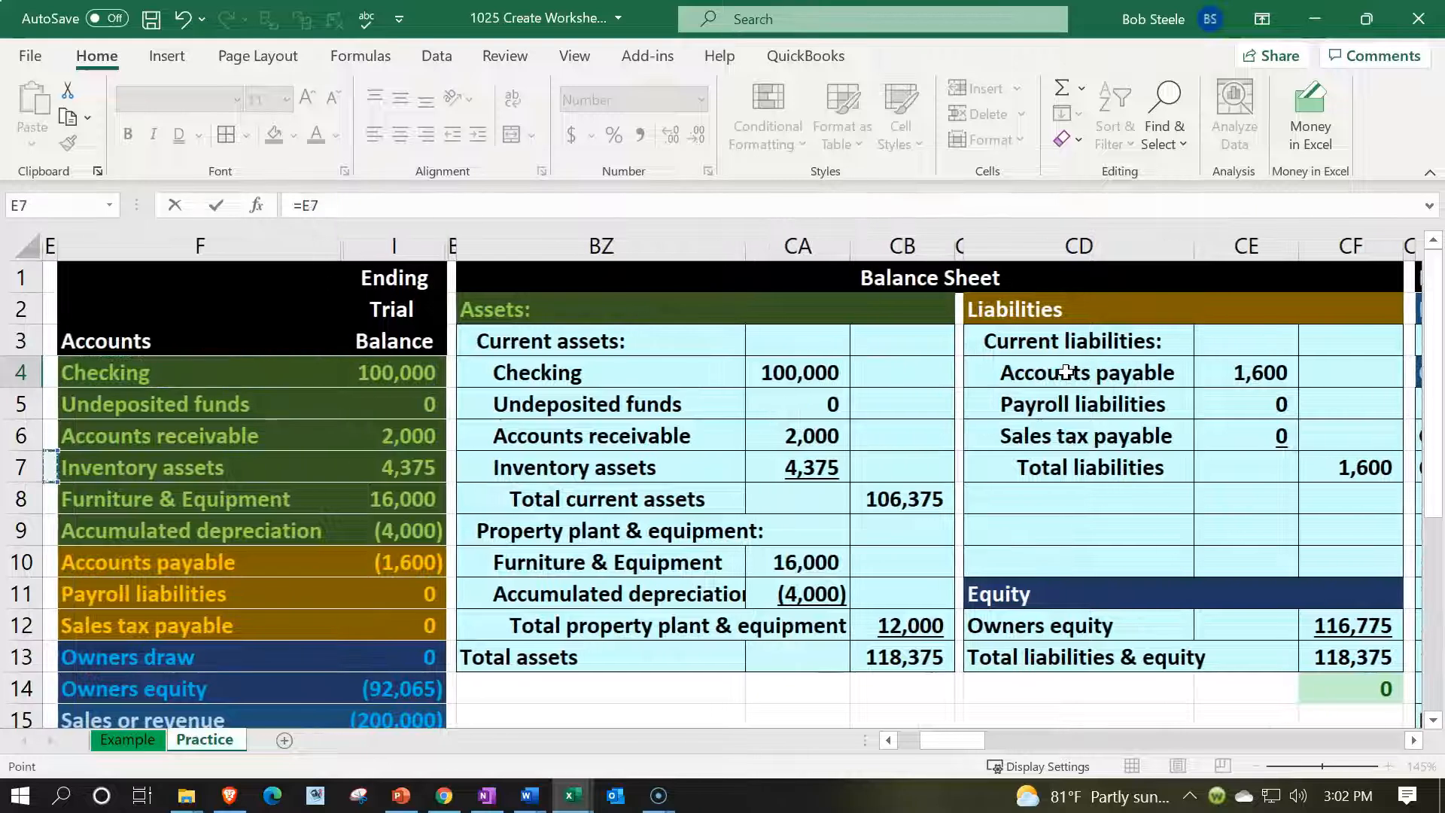
key("Right")
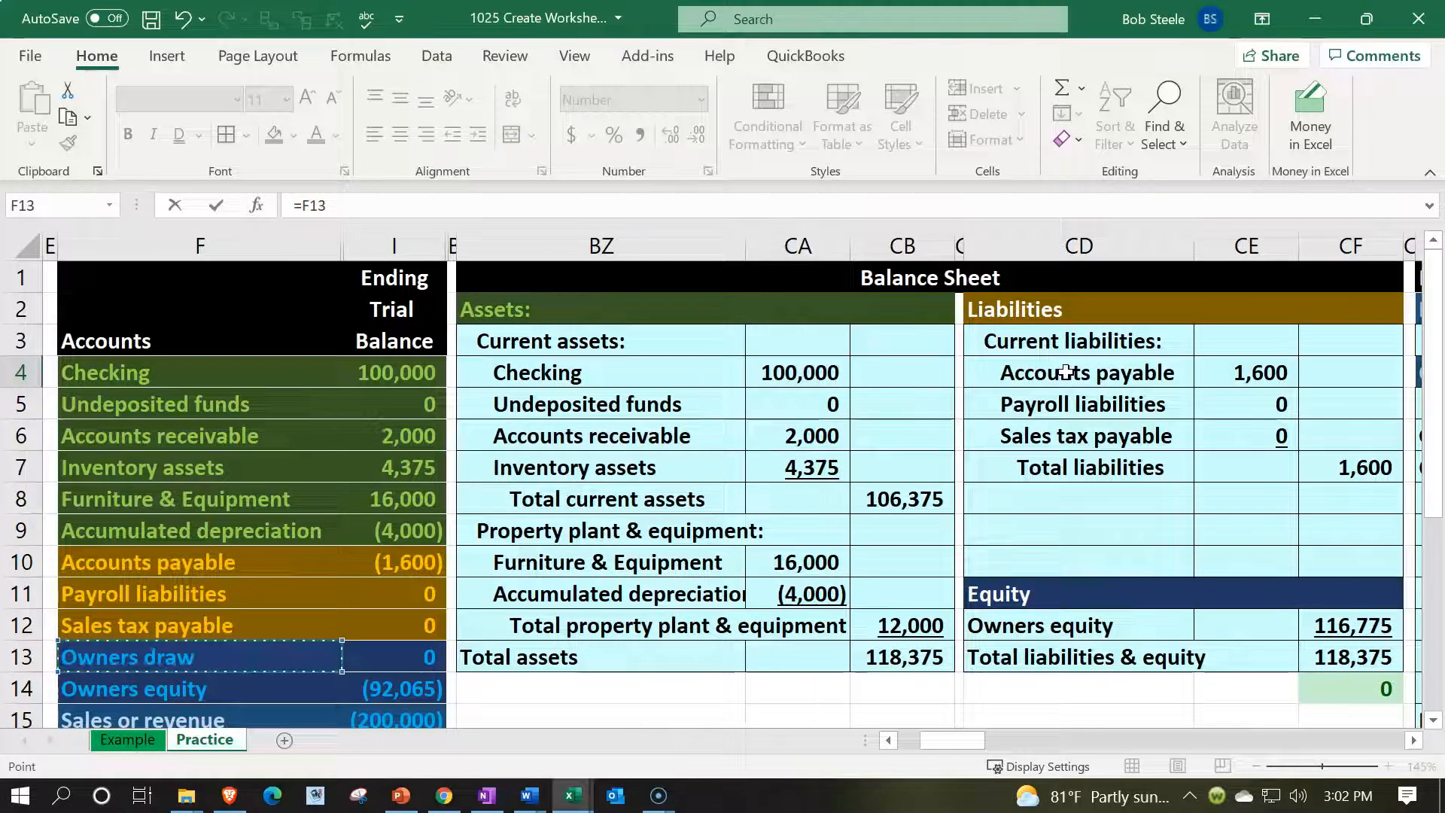
key("Return")
key("Right")
key("Right")
key("Left")
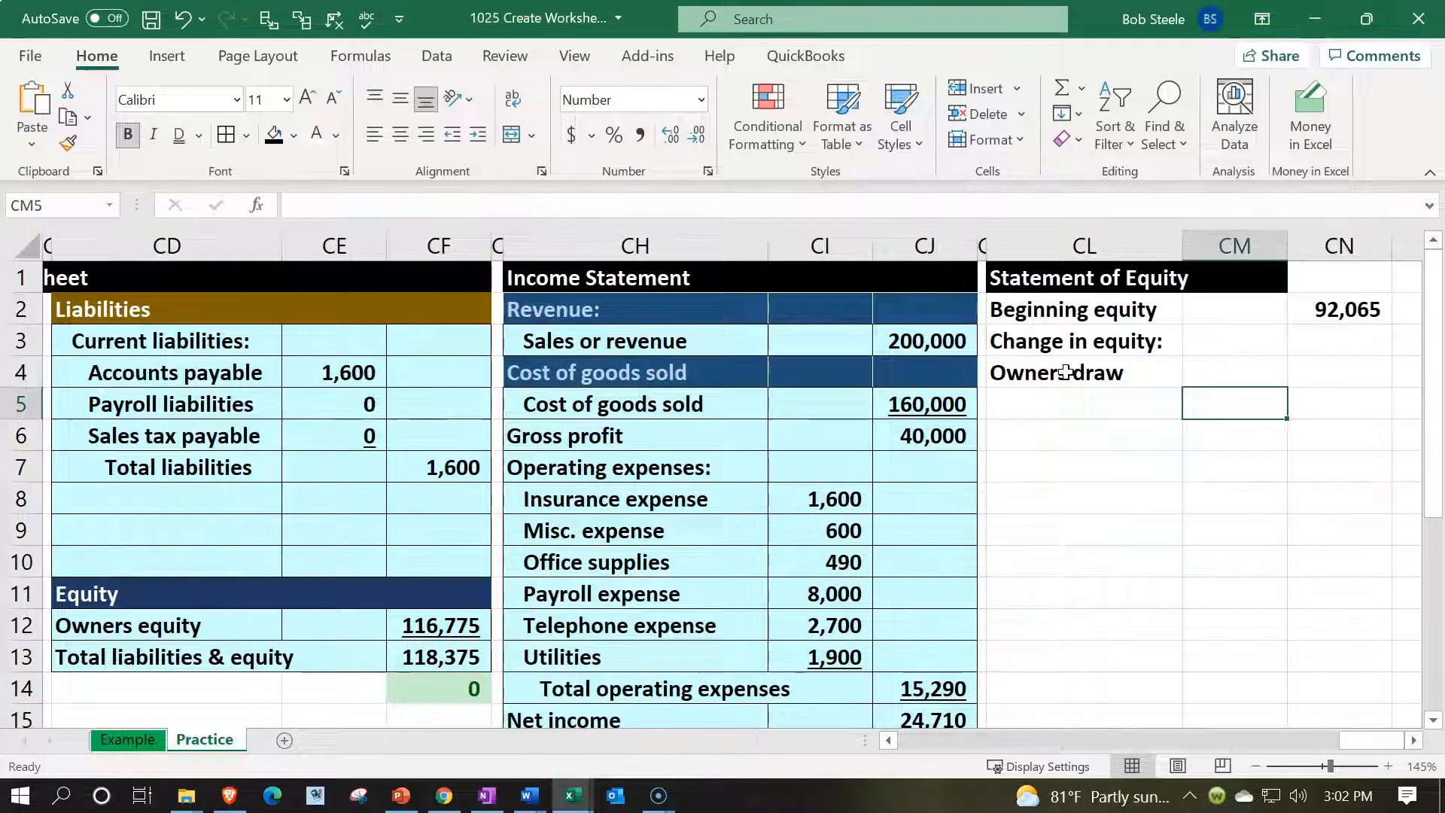
type("=")
key("Left")
key("Left")
key("Left")
key("Left")
key("Left")
key("Left")
key("Left")
key("Left")
key("Left")
key("Left")
key("Left")
key("Left")
key("Left")
key("Left")
key("Left")
key("Left")
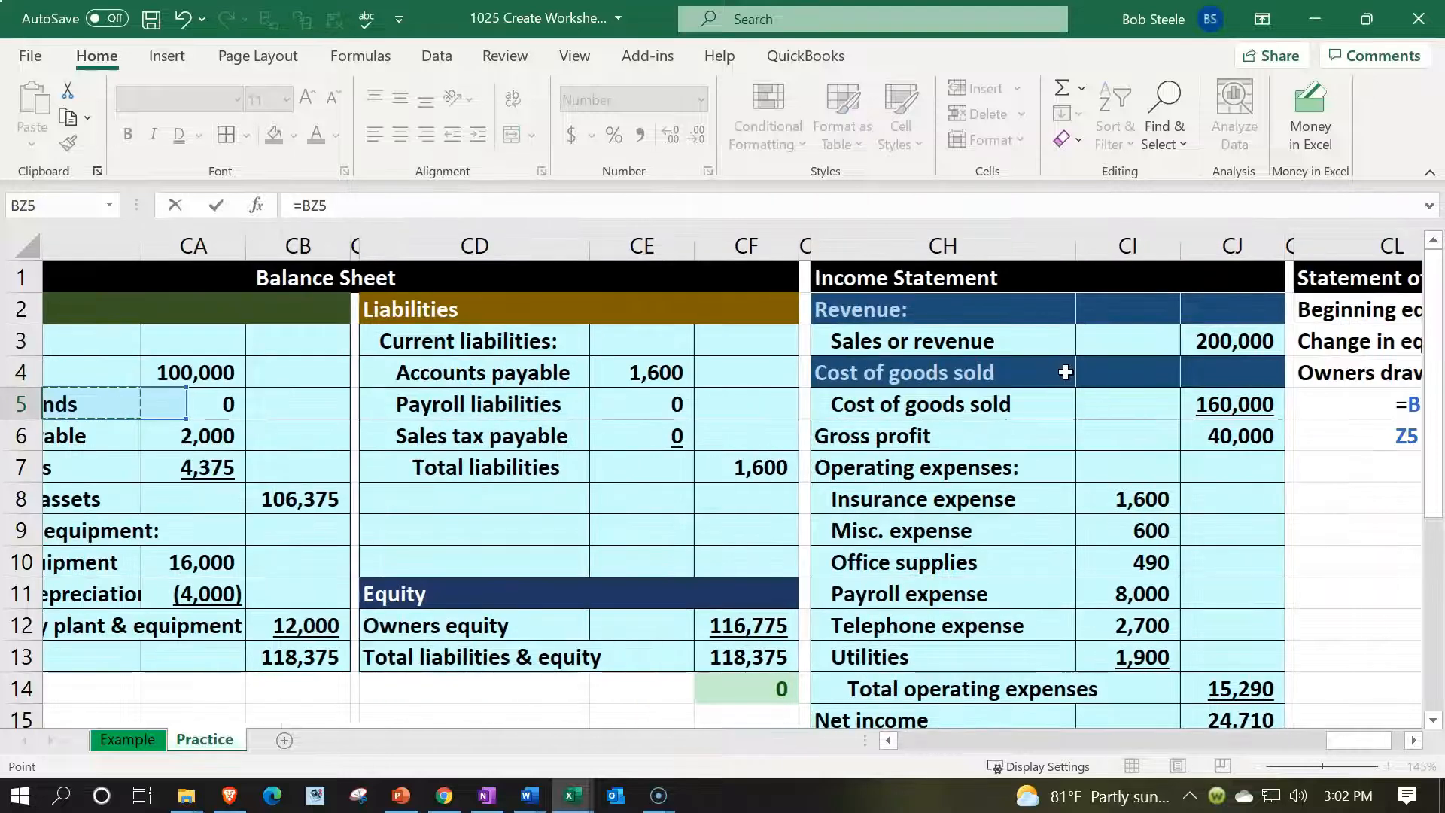
key("Down")
key("Down")
key("Down")
key("Down")
key("Down")
key("Down")
key("Down")
key("Down")
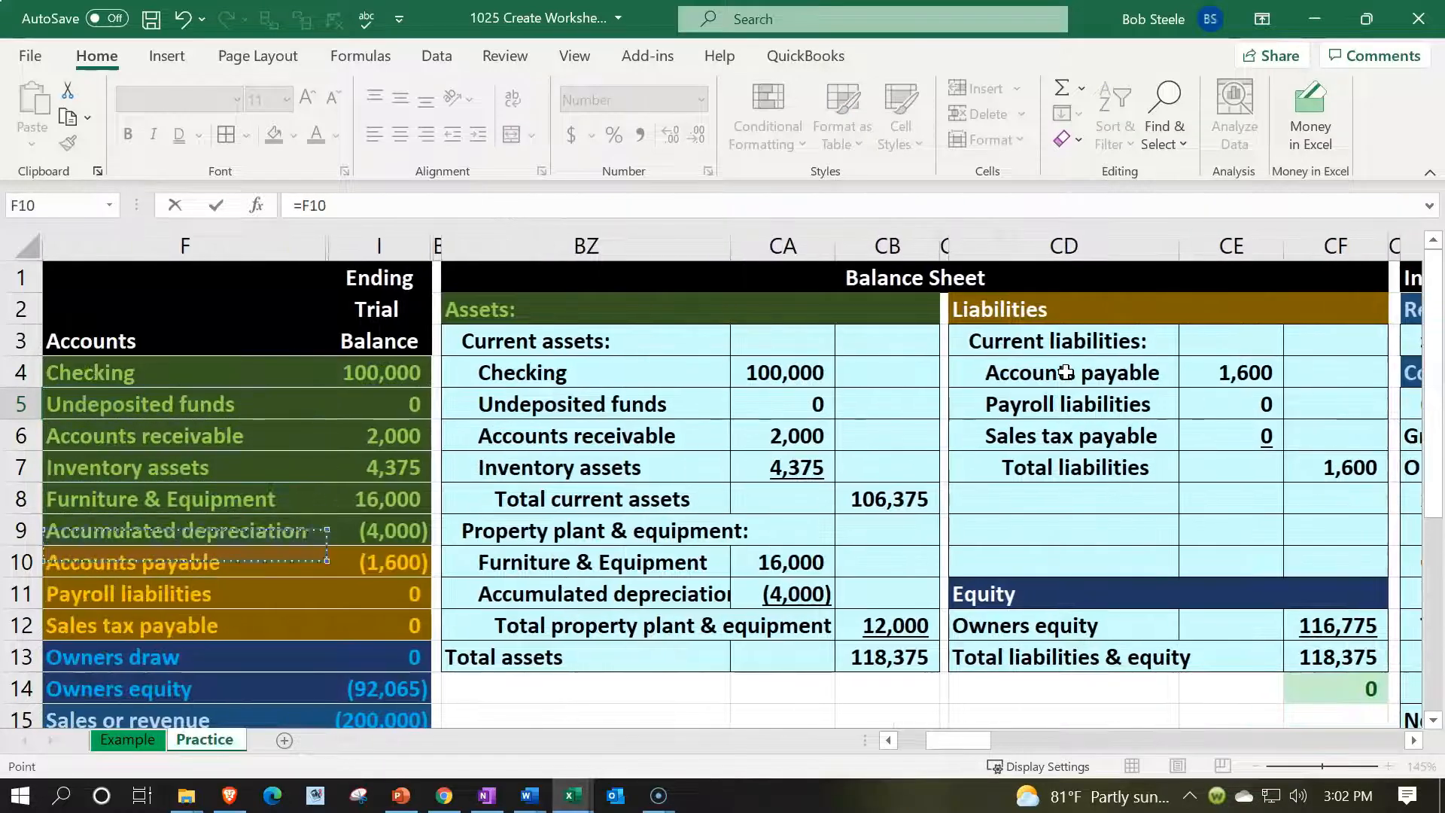
key("Right")
key("Return")
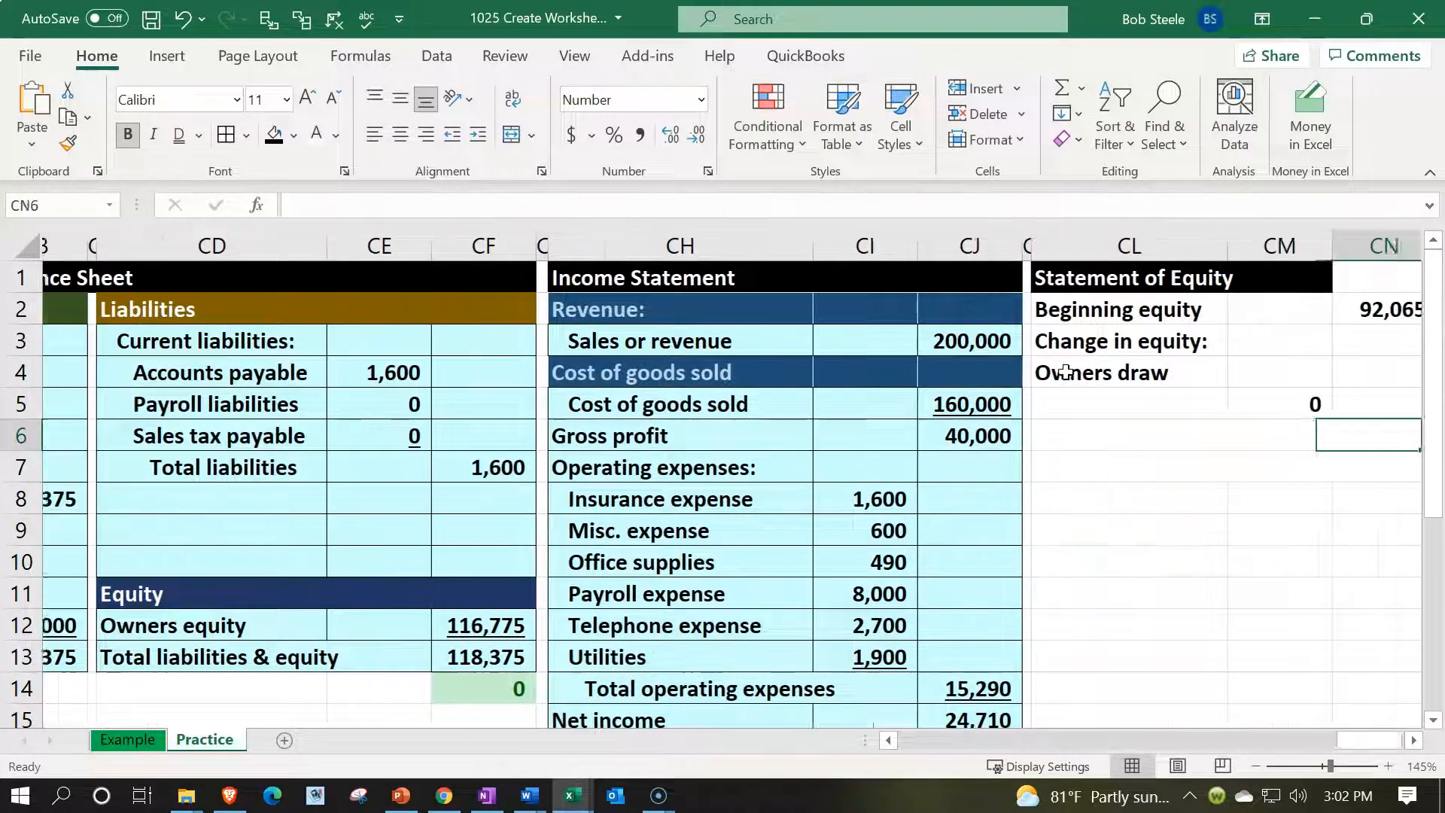
key("Left")
key("Up")
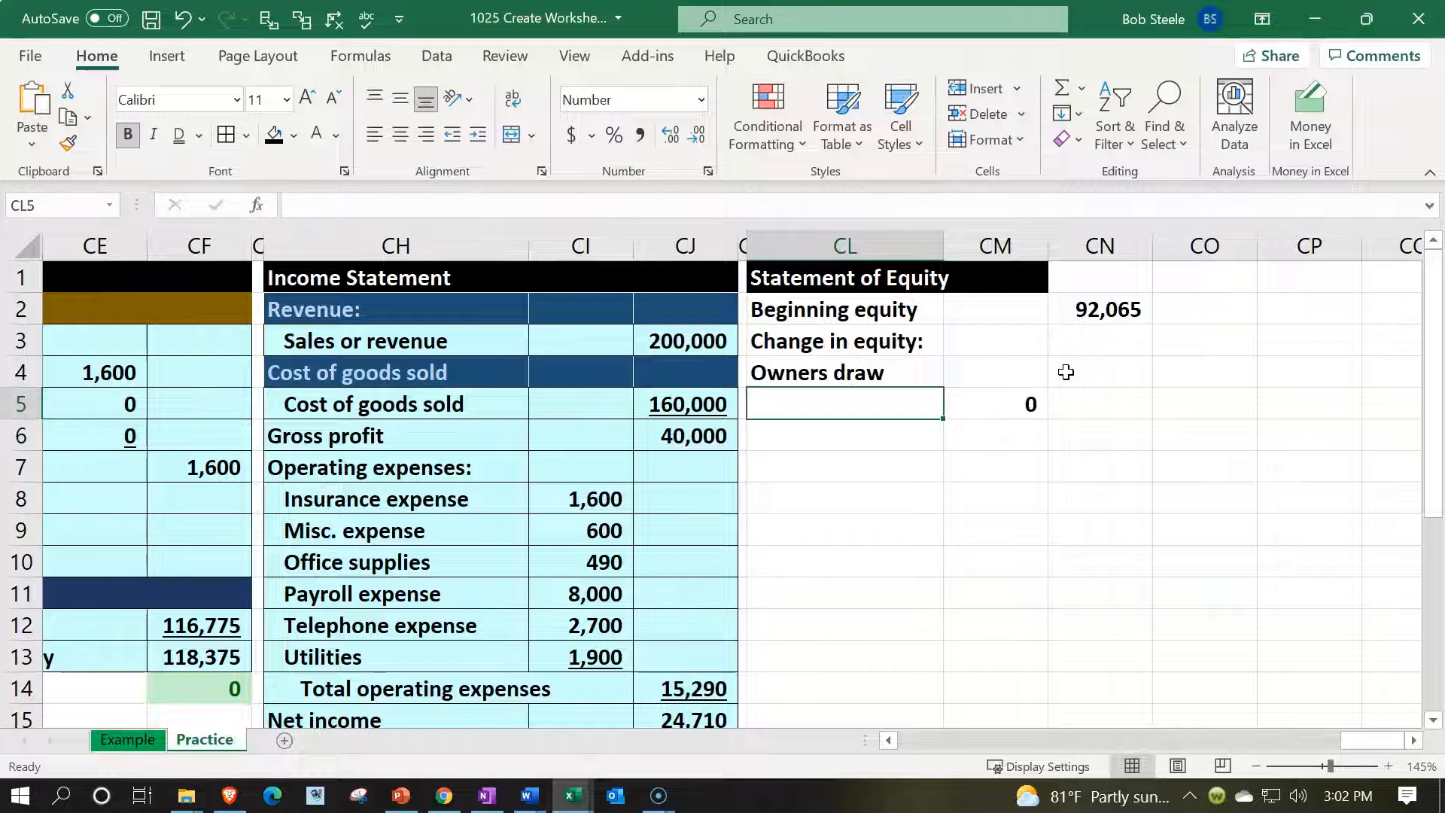
key("Right")
key("Delete")
Link CM4 in the Owners draw row to the owners draw amount in the trial balance.
key("Up")
type("=")
key("Left")
key("Left")
key("Left")
key("Left")
key("Left")
key("Left")
key("Left")
key("Left")
key("Left")
key("Left")
key("Left")
key("Left")
key("Left")
key("Left")
key("Left")
key("Left")
key("Left")
key("Left")
key("Left")
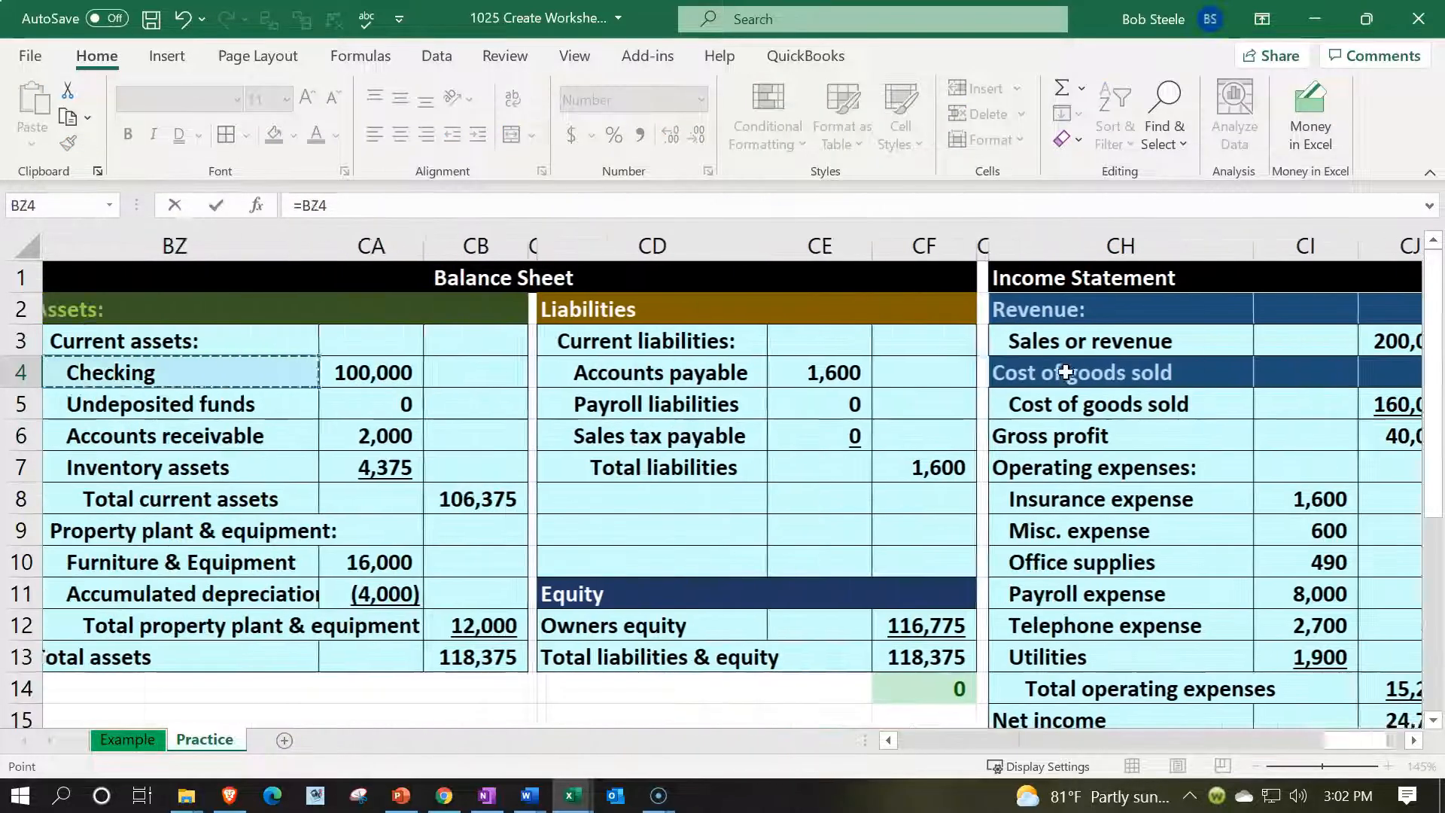
key("Down")
key("Down")
key("Down")
key("Down")
key("Down")
key("Down")
key("Down")
key("Down")
key("Down")
key("Right")
key("Right")
key("Return")
Link CL5, below Owners draw, to the Net income label in CH15 of the income statement.
key("Right")
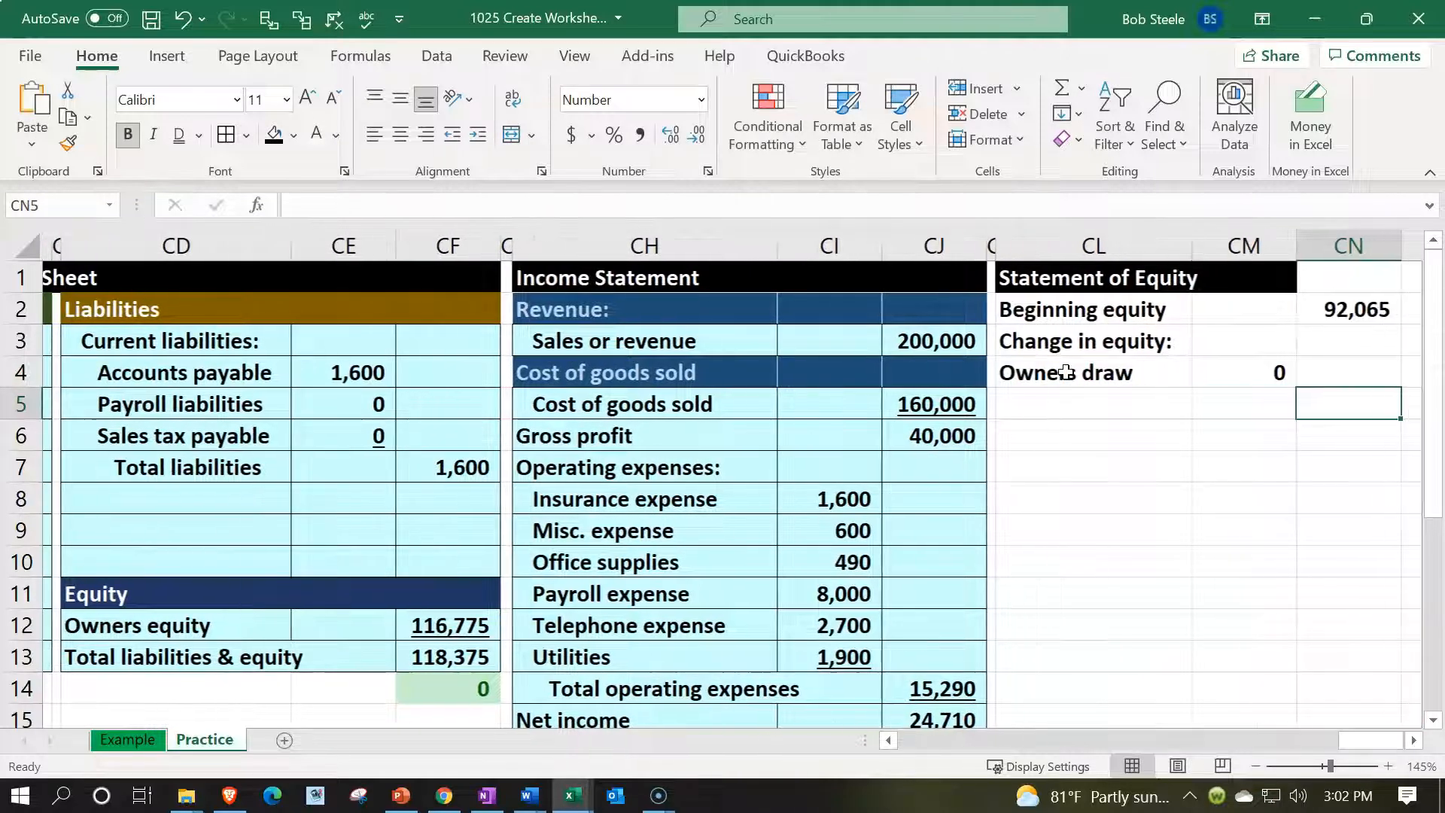
key("Right")
key("Left")
key("Left")
key("Left")
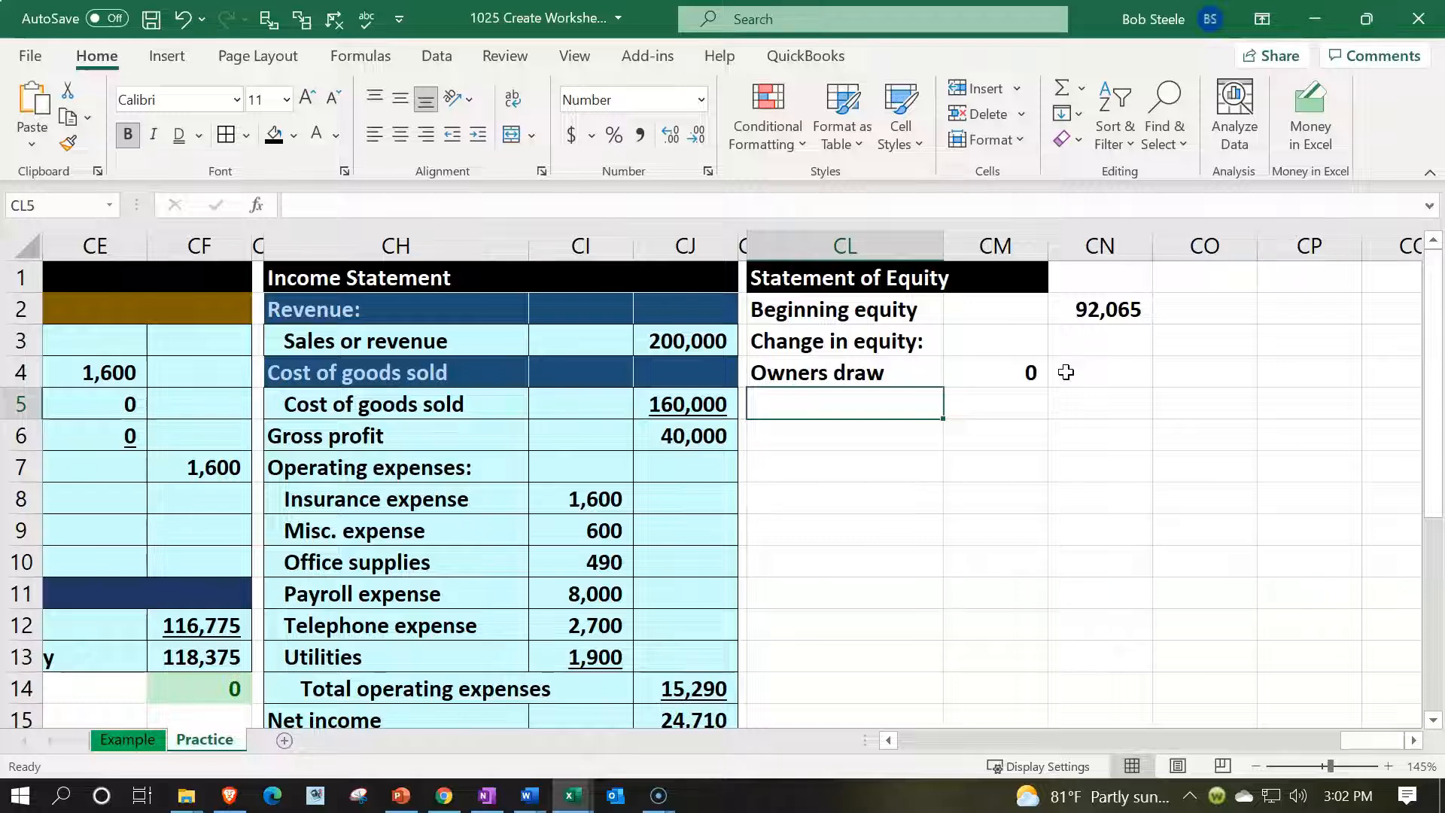
type("=")
key("Down")
key("Down")
key("Down")
key("Down")
key("Down")
key("Down")
key("Down")
key("Down")
key("Down")
key("Down")
key("Down")
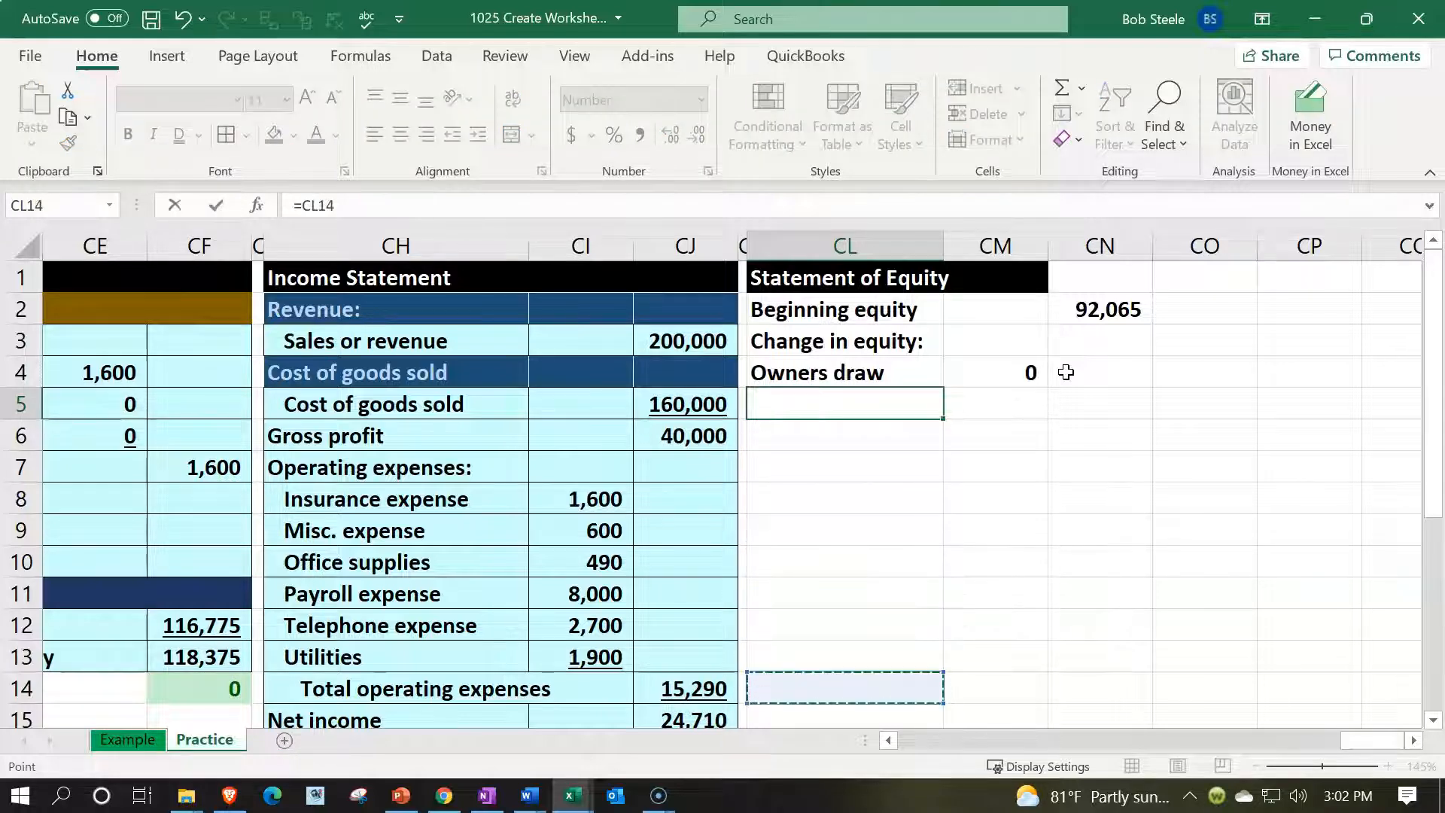
key("Left")
key("Left")
key("Left")
key("Left")
key("Up")
key("Return")
Link CM5 in the Net income row to the trial balance's net income in I24, with its sign reversed.
key("Up")
key("Right")
key("Right")
key("Left")
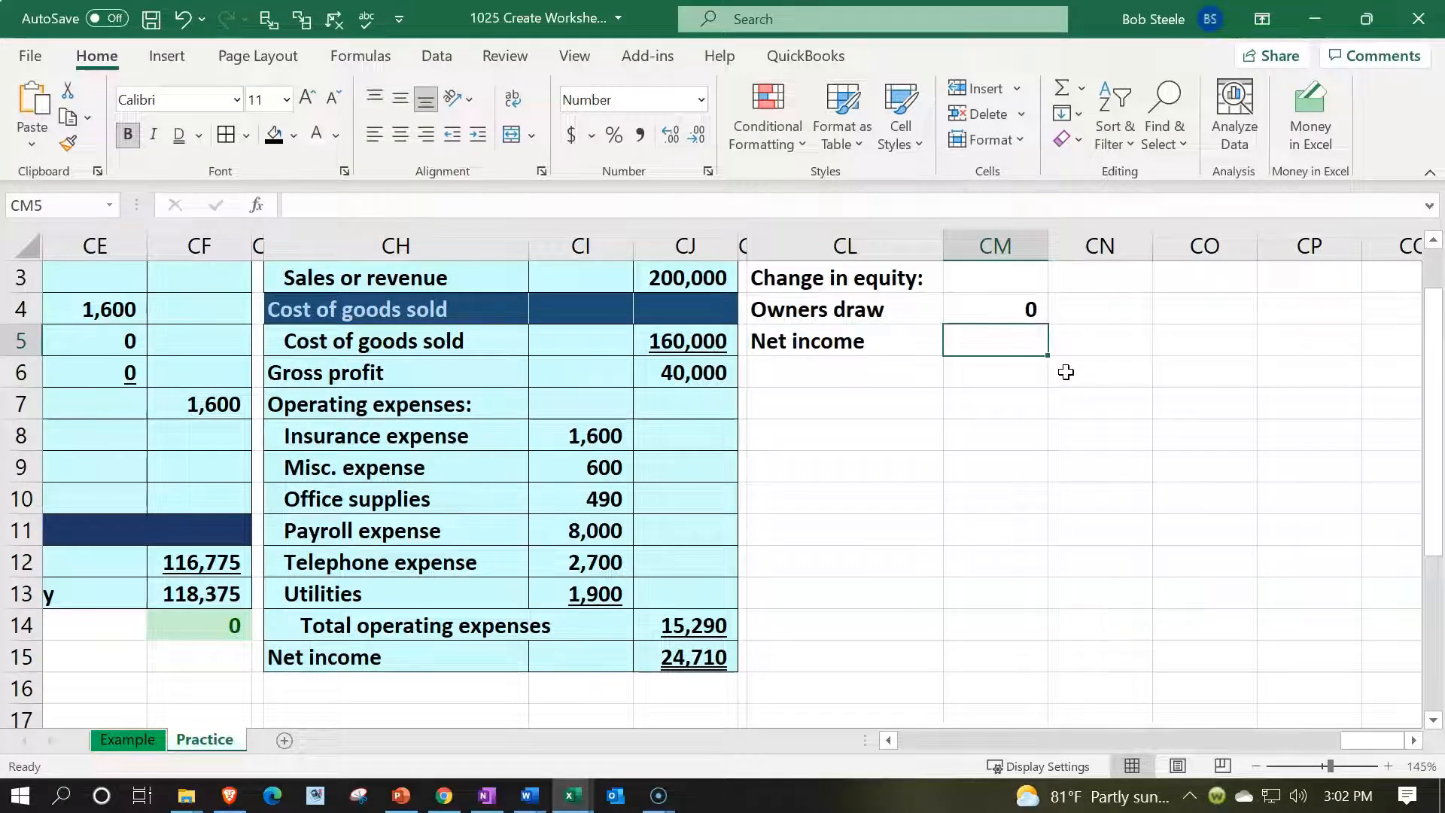
type("-")
key("Left")
key("Left")
key("Left")
key("Left")
key("Left")
key("Left")
key("Left")
key("Left")
key("Left")
key("Left")
key("Left")
key("Left")
key("Left")
key("Left")
key("Left")
key("Left")
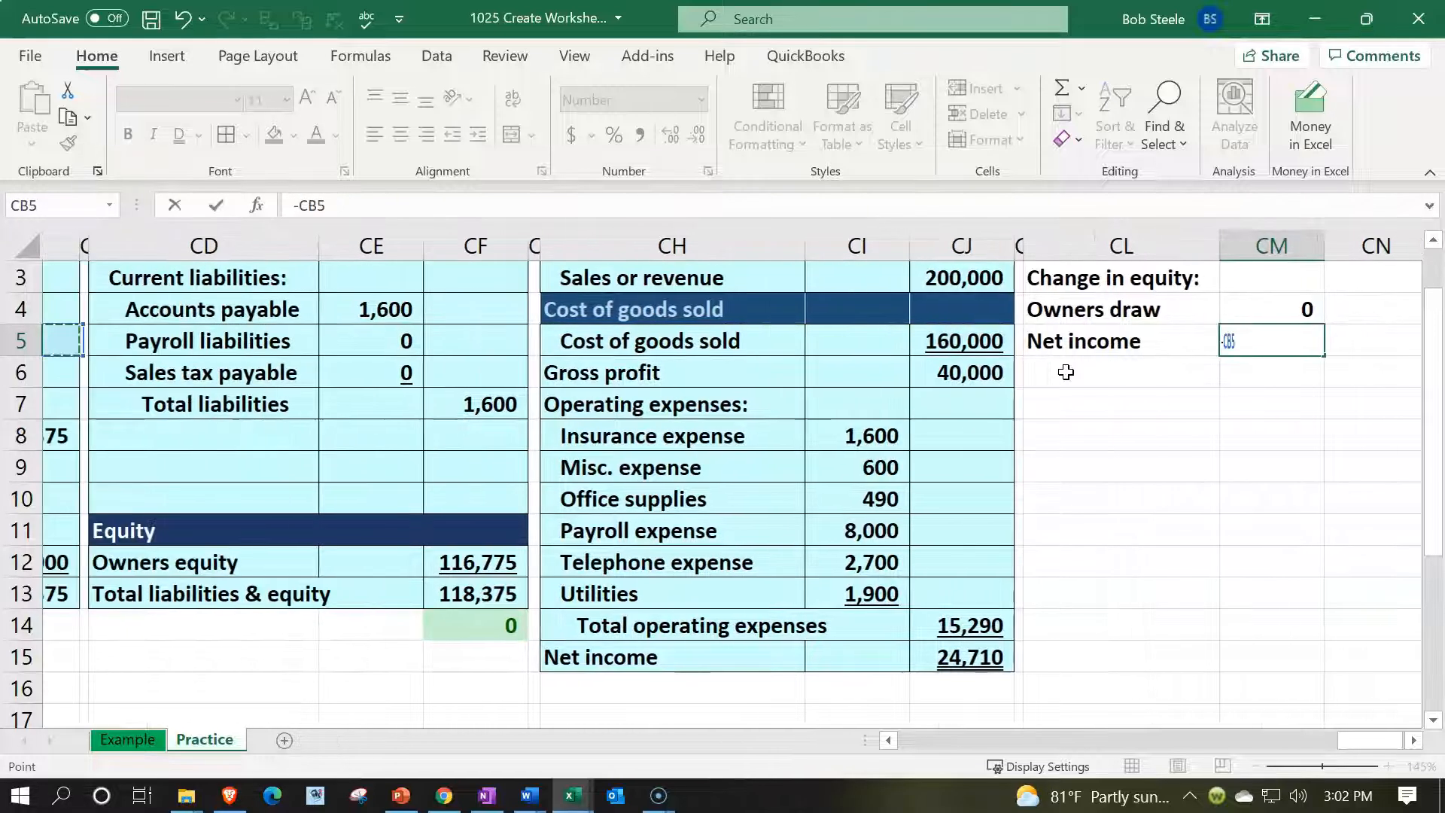
key("Left")
key("Down")
key("Down")
key("Down")
key("Down")
key("Down")
key("Down")
key("Down")
key("Down")
key("Down")
key("Down")
key("Down")
key("Down")
key("Down")
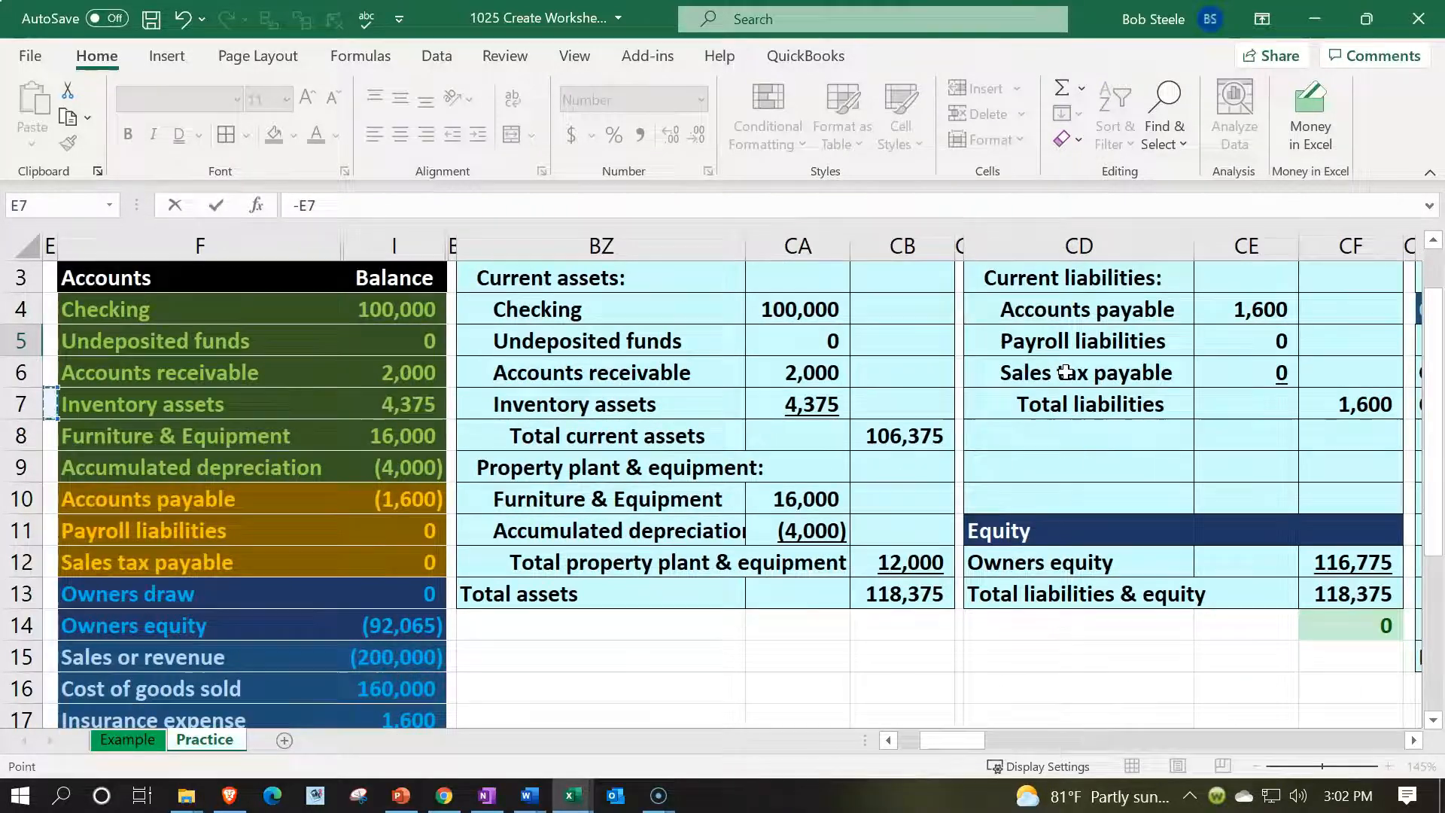
key("Down")
key("Down")
key("Down")
key("Down")
key("Down")
key("Down")
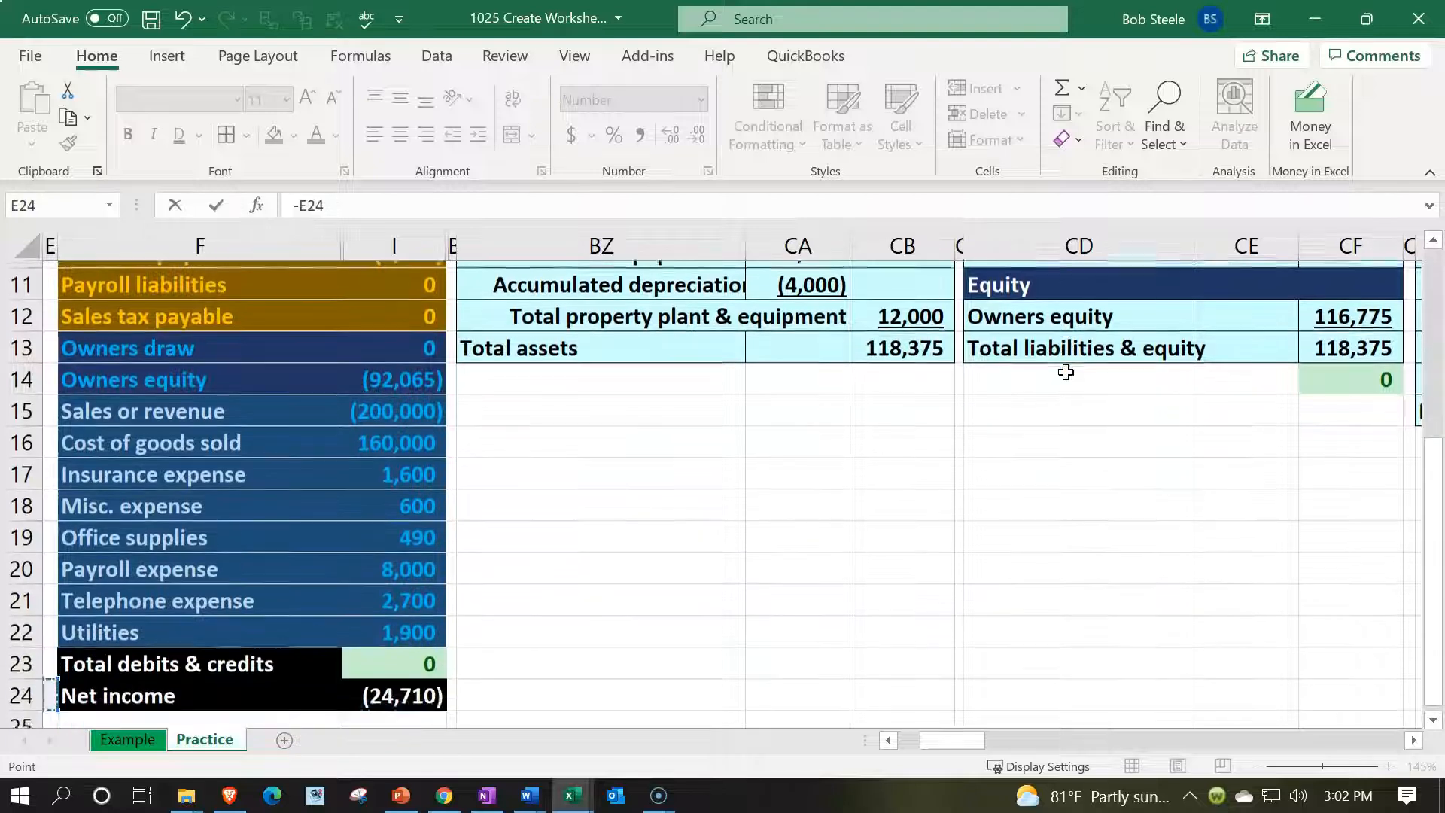
key("Right")
key("Right")
key("Right")
key("Left")
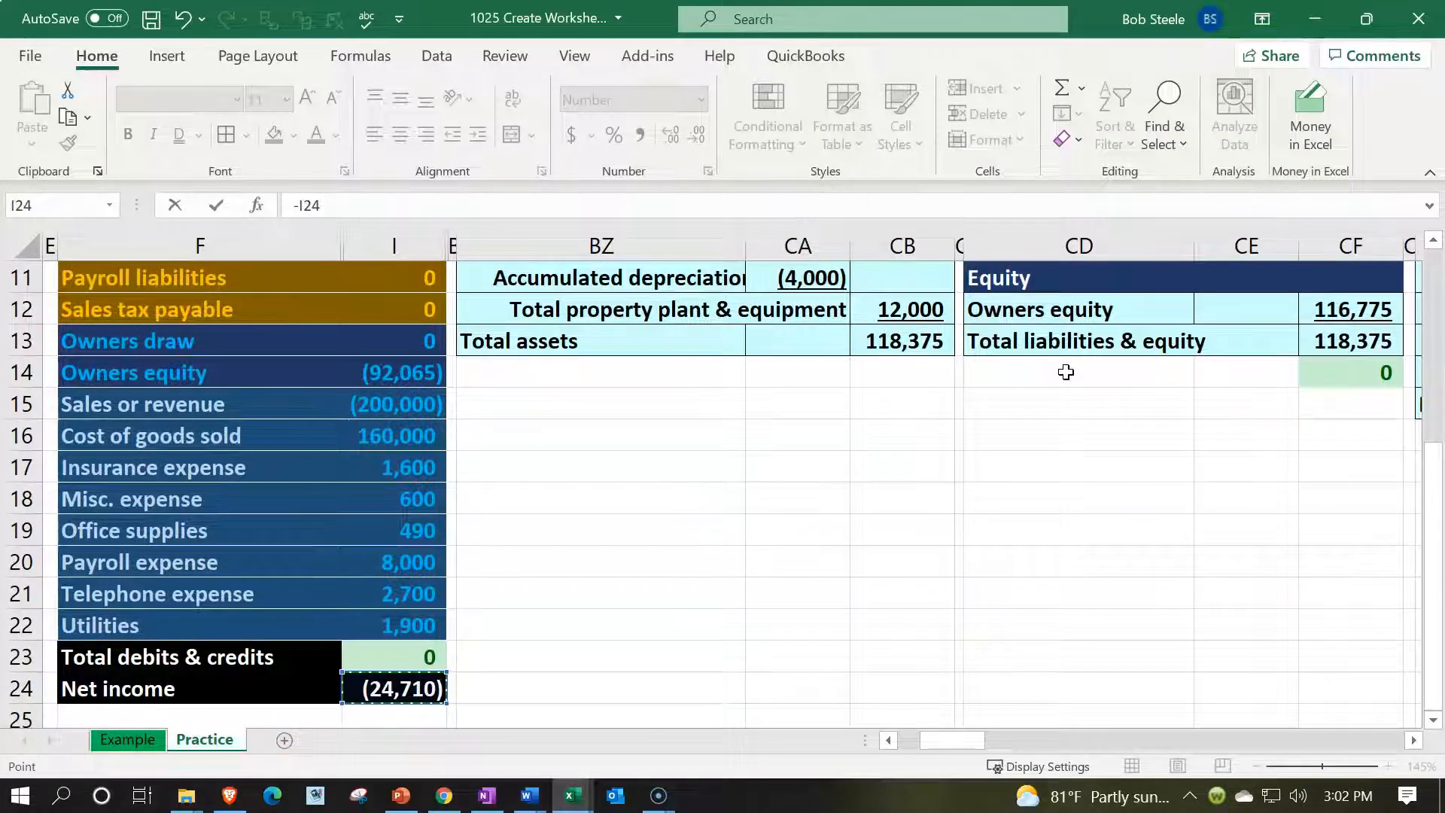
key("Return")
key("Up")
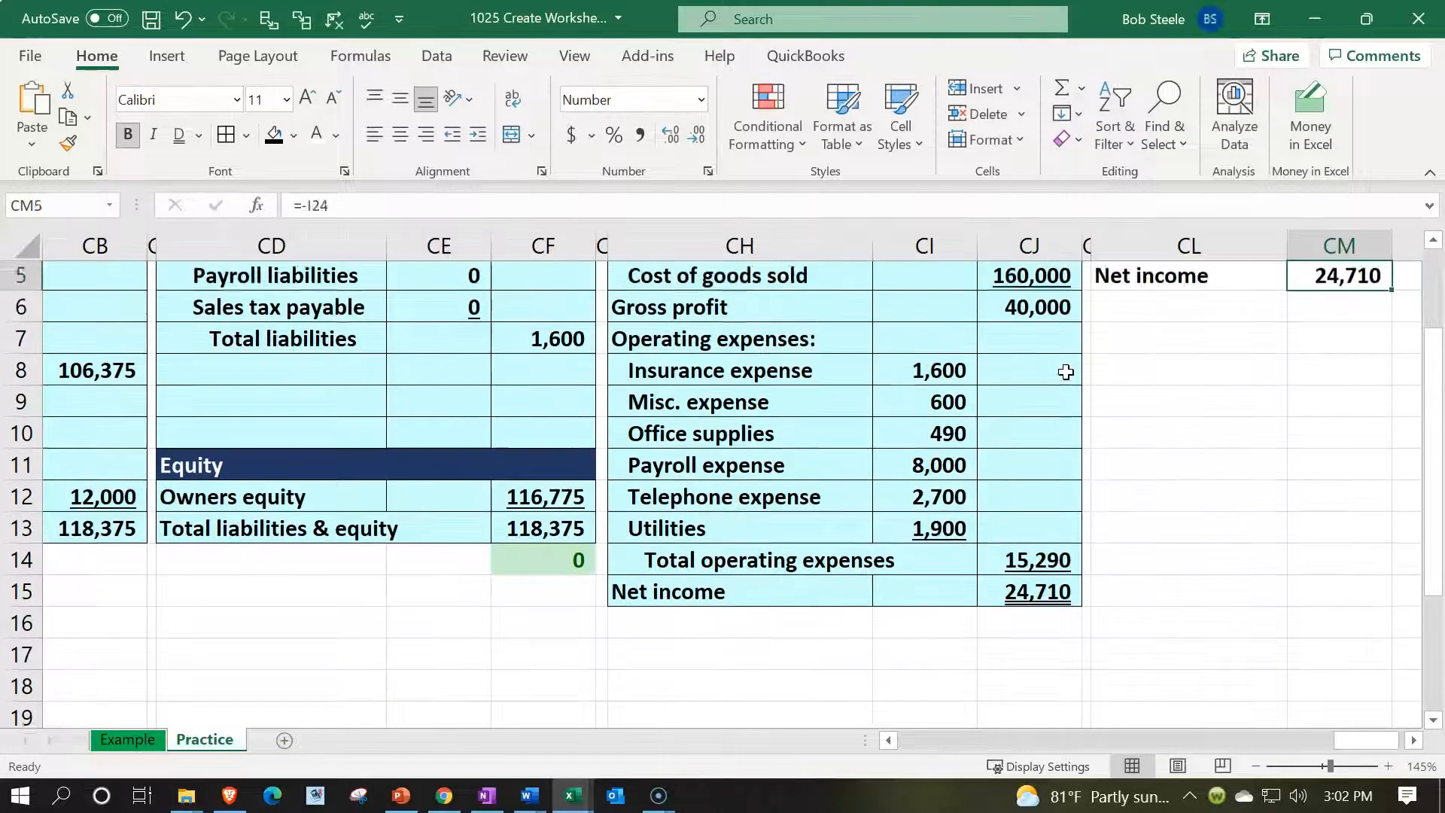
Replace the CM5 net income link with =-SUM(I15:I22), totalling the trial balance accounts from Sales or revenue through Utilities.
key("Right")
key("Left")
type("-sum")
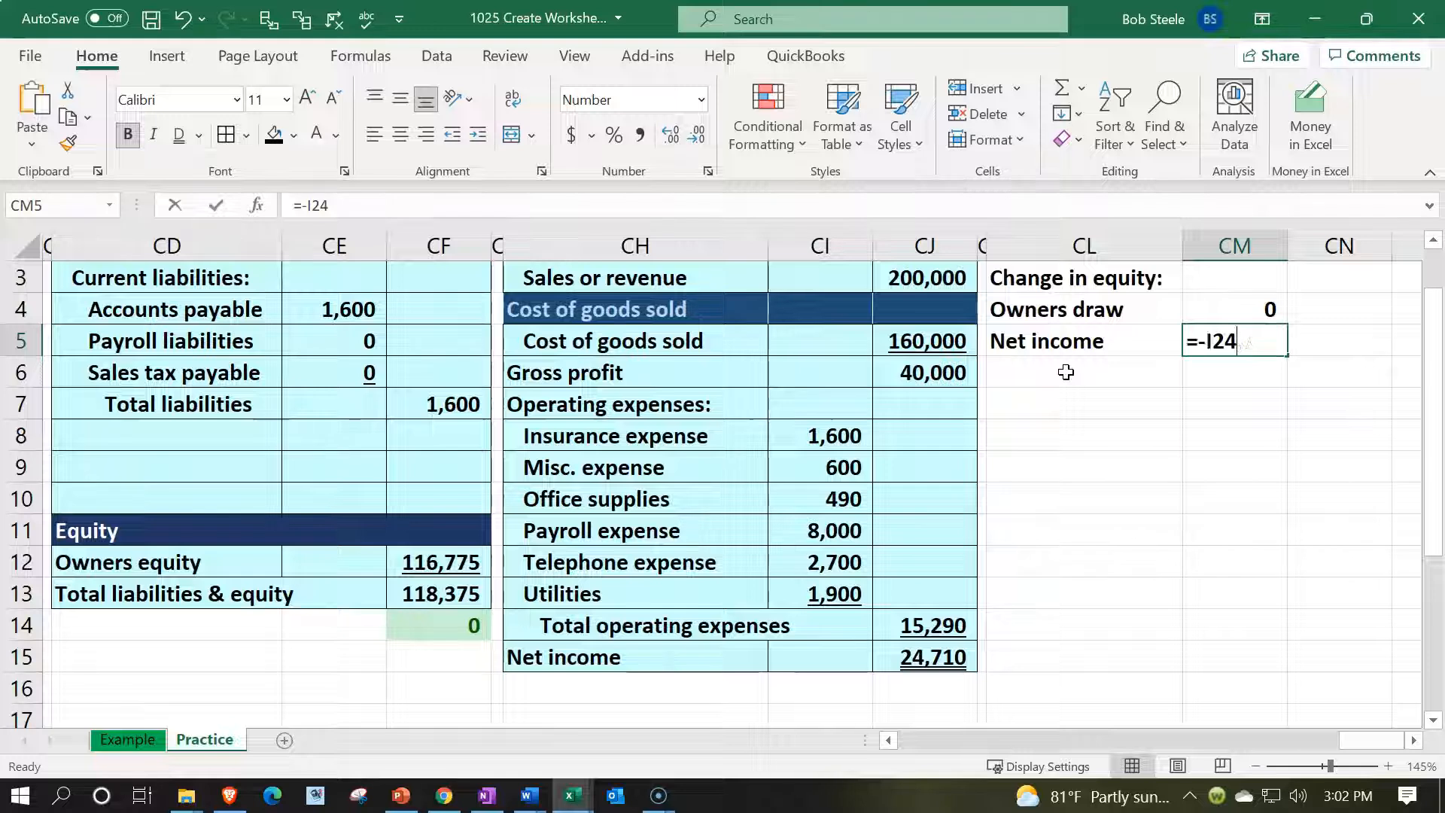
type("(")
key("Down")
key("Left")
key("Left")
key("Left")
key("Left")
key("Left")
key("Left")
key("Left")
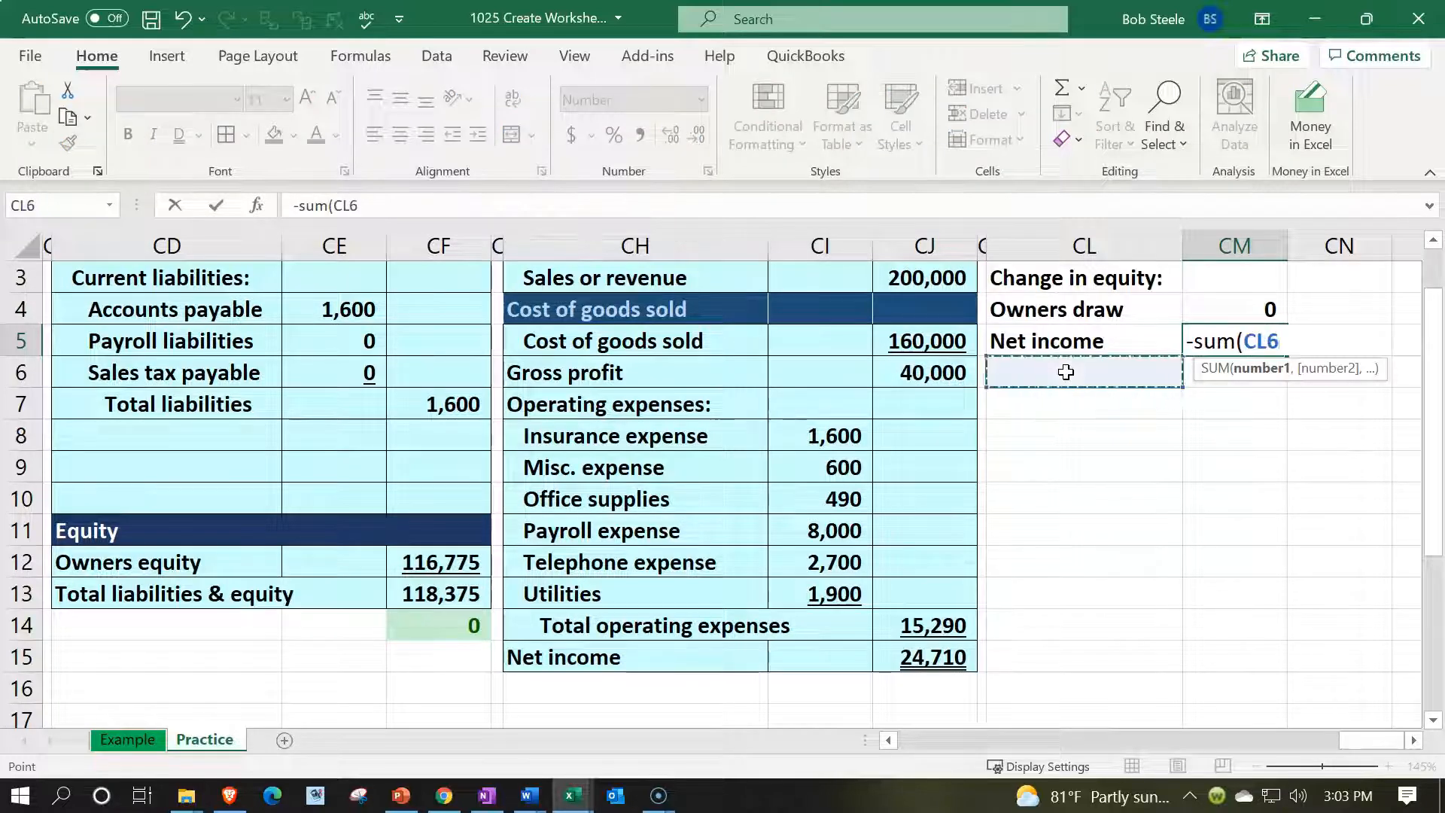
key("Left")
key("Left")
key("Left")
key("Left")
key("Left")
key("Left")
key("Left")
key("Left")
key("Left")
key("Left")
key("Left")
key("Left")
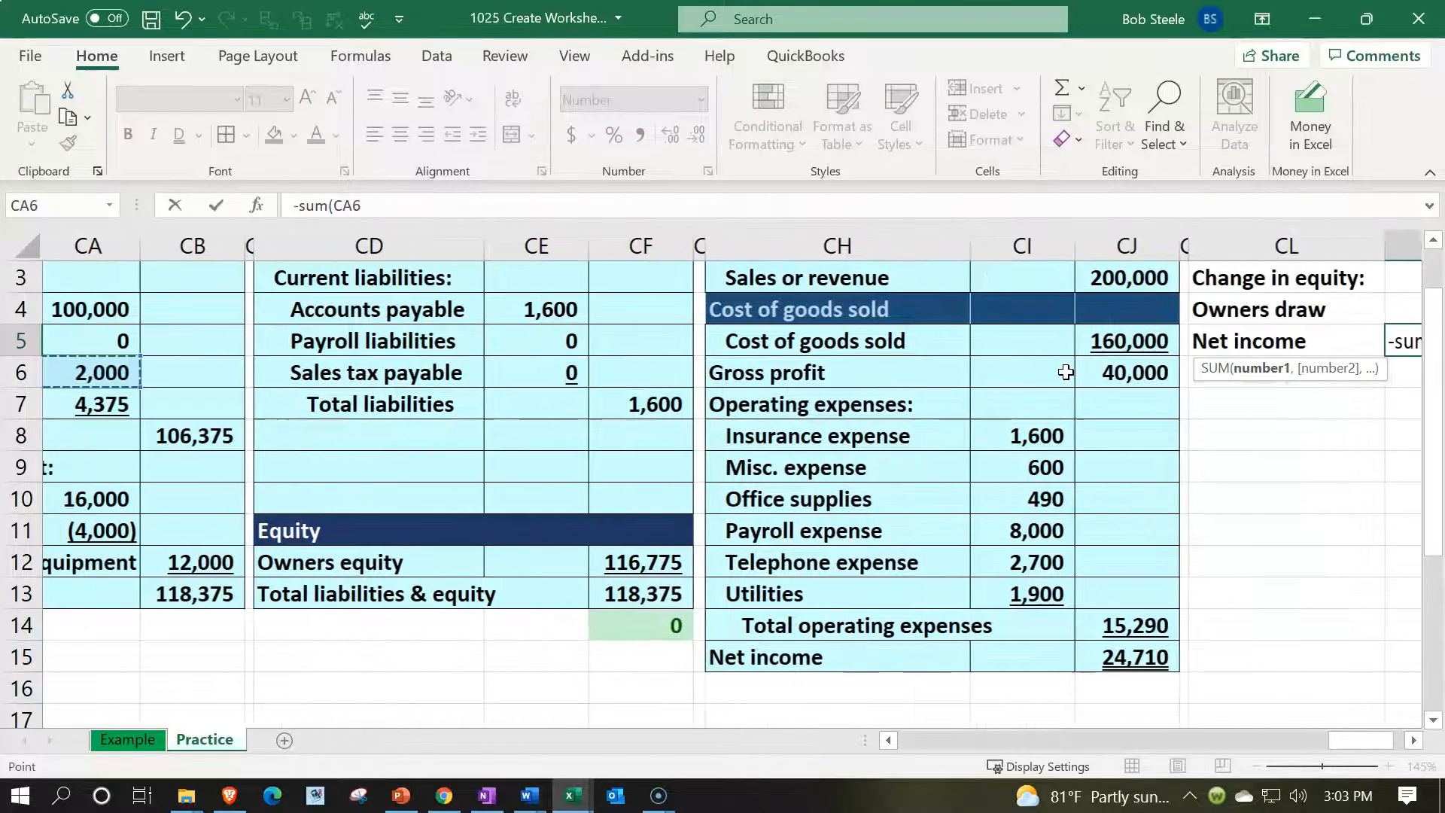
key("Down")
key("Down")
key("Down")
key("Down")
key("Down")
key("Down")
key("Down")
key("Down")
key("Down")
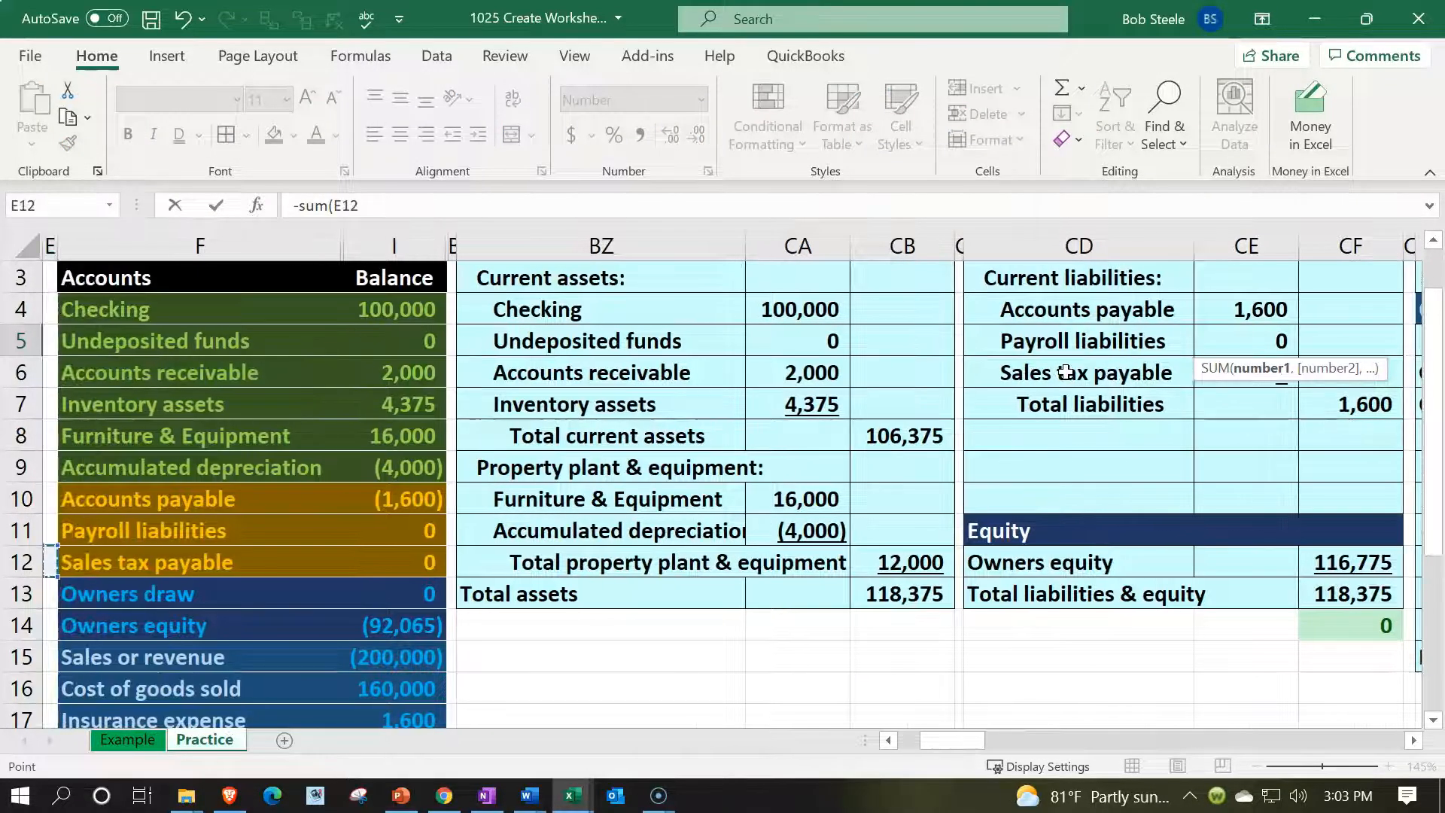
key("Right")
key("Right")
key("shift+Down")
key("shift+Down")
key("shift+Down")
key("shift+Down")
key("shift+Down")
key("shift+Down")
key("shift+Down")
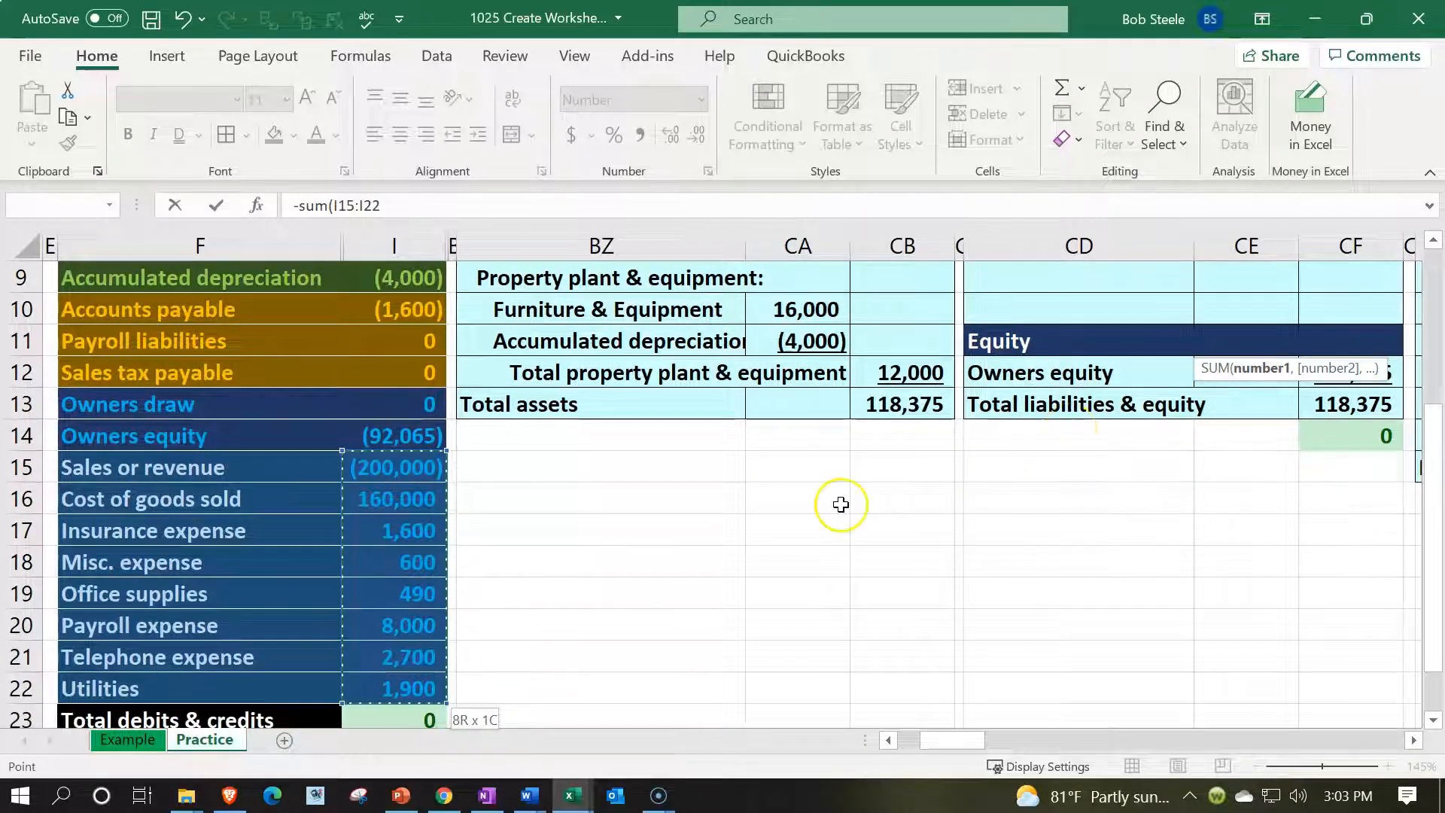
scroll(775, 510, "down", 1)
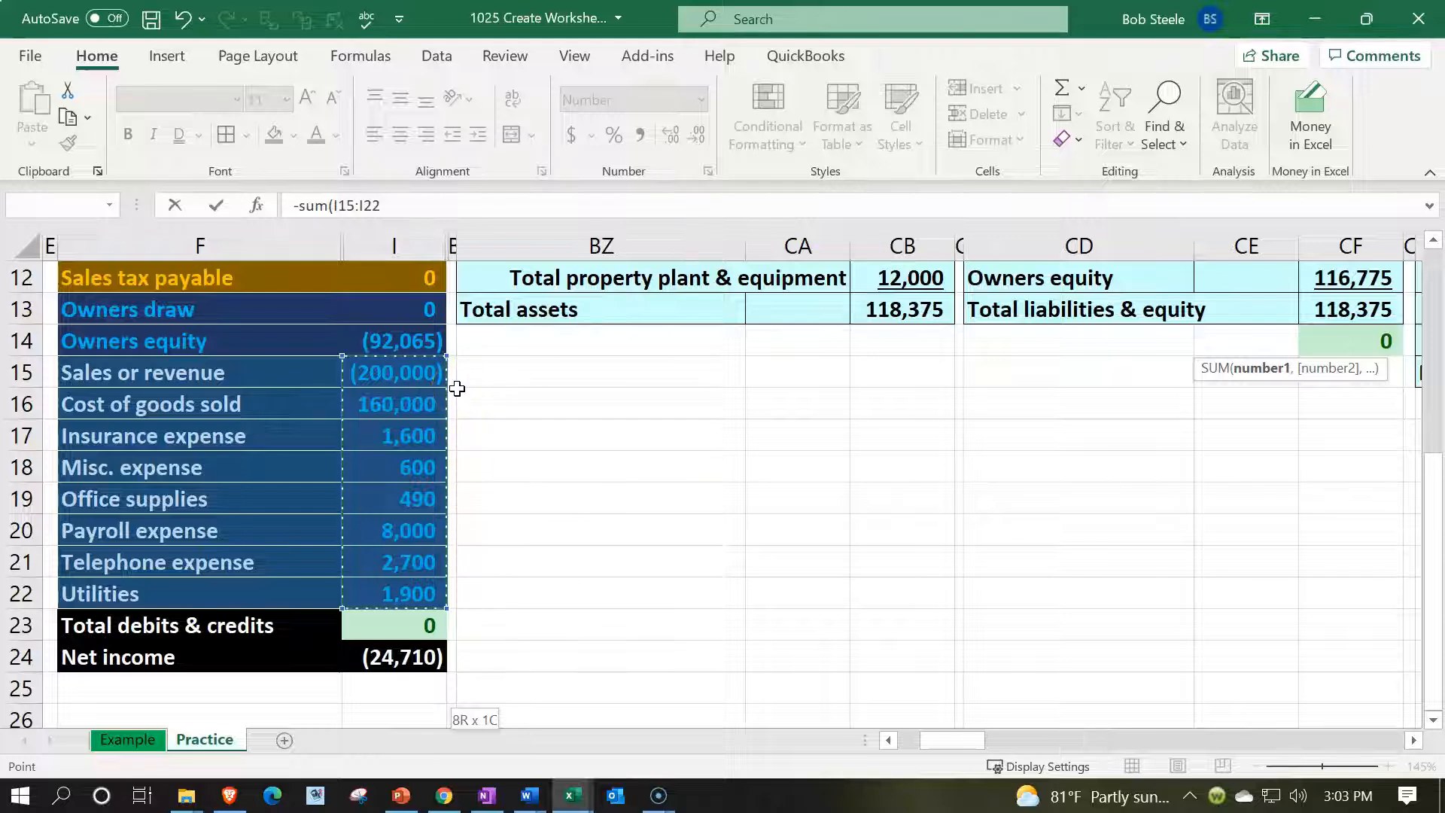
key("Return")
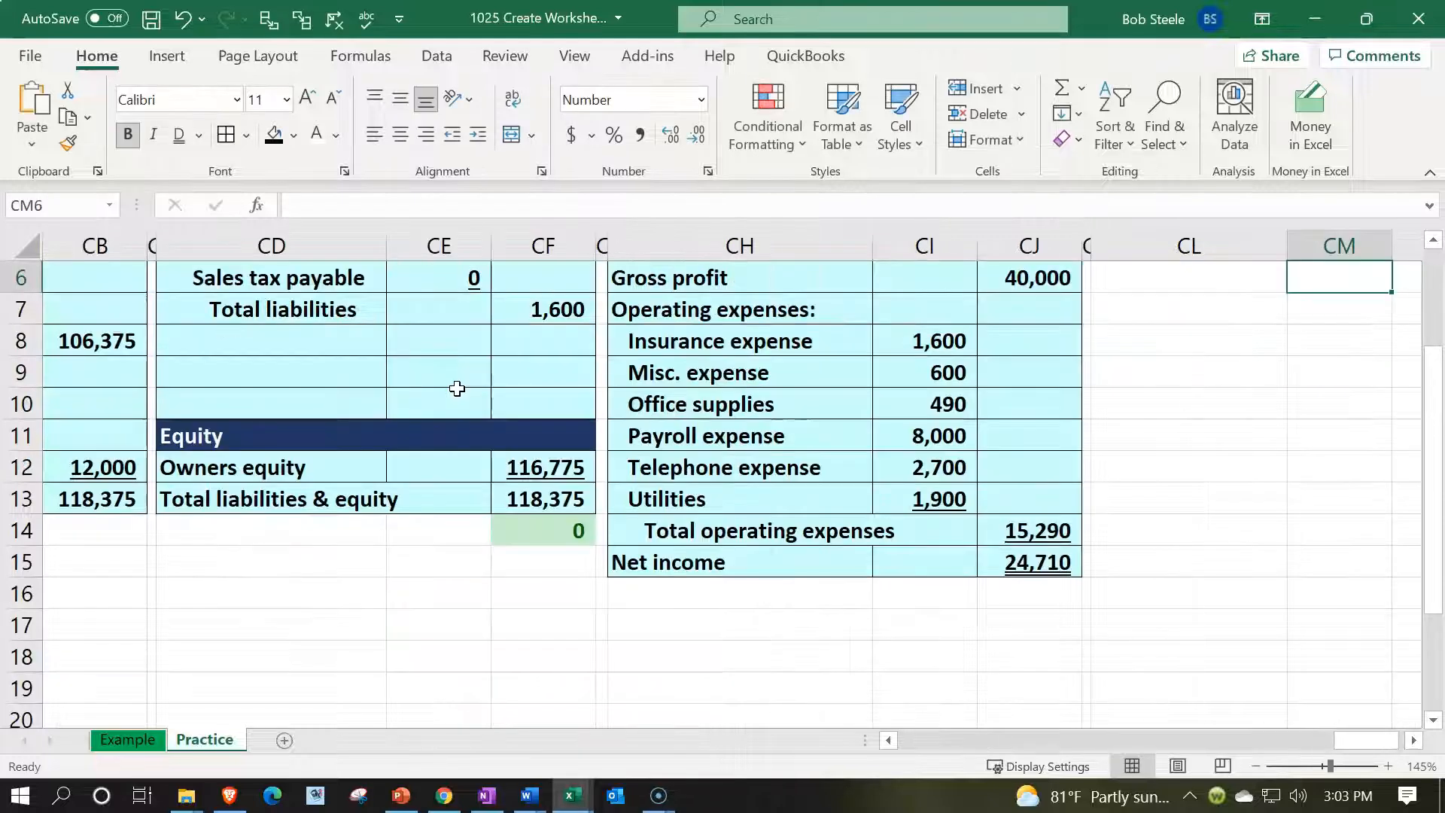
Apply a single underline to the net income amount in CM5 of the statement of equity.
key("Up")
key("Right")
key("Right")
key("Right")
key("Right")
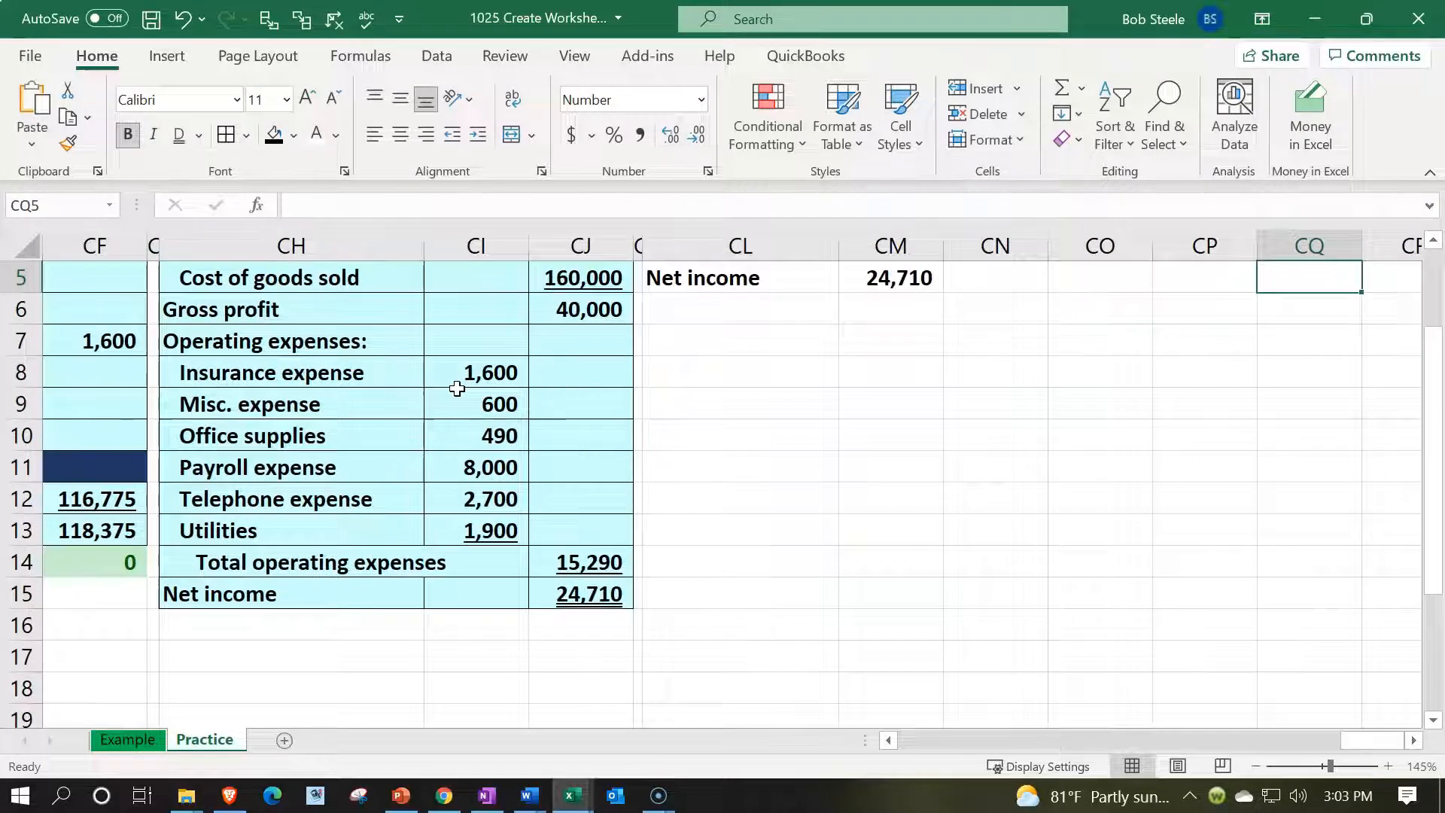
scroll(624, 490, "up", 2)
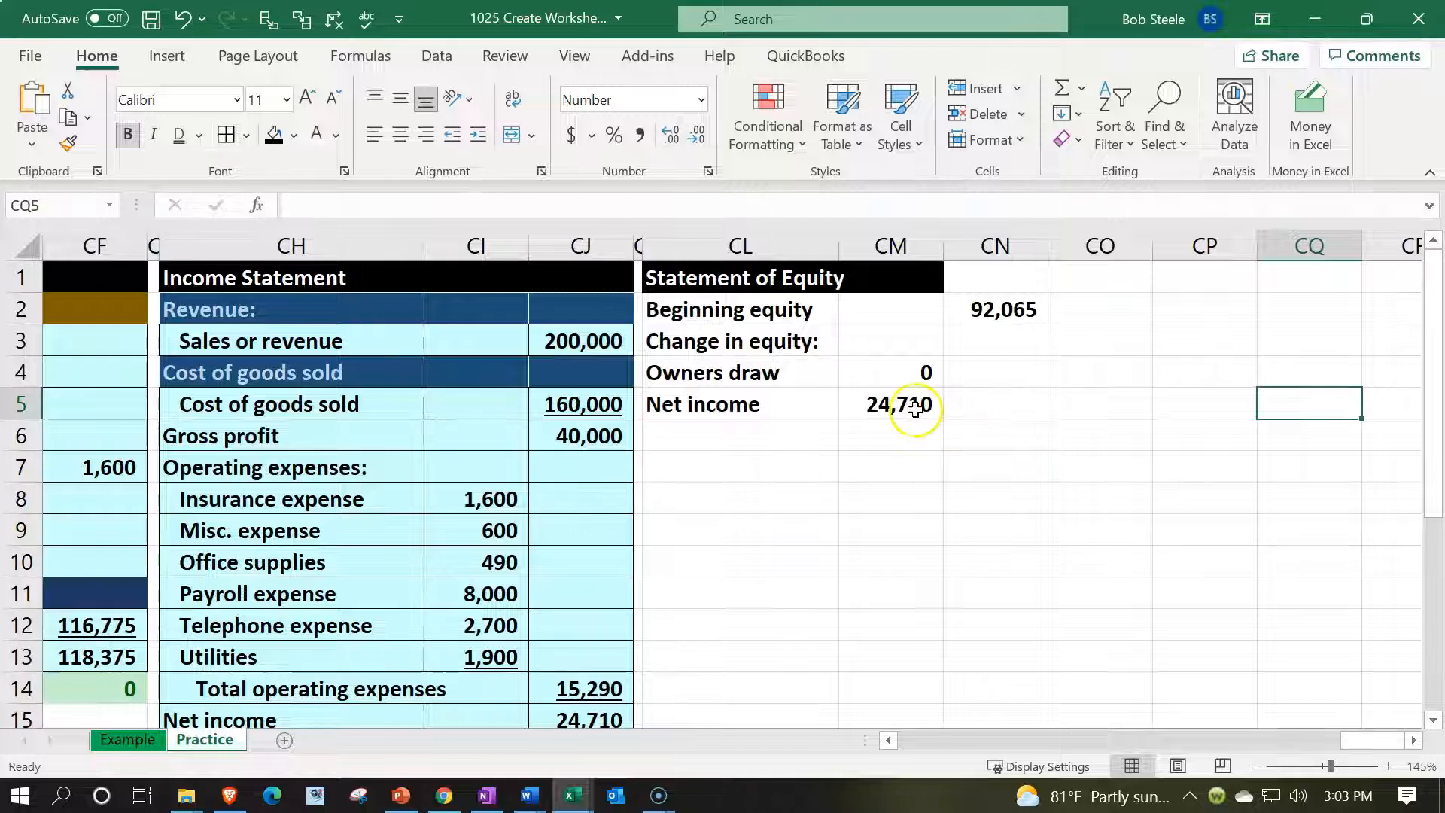
left_click(914, 410)
left_click(199, 136)
left_click(215, 165)
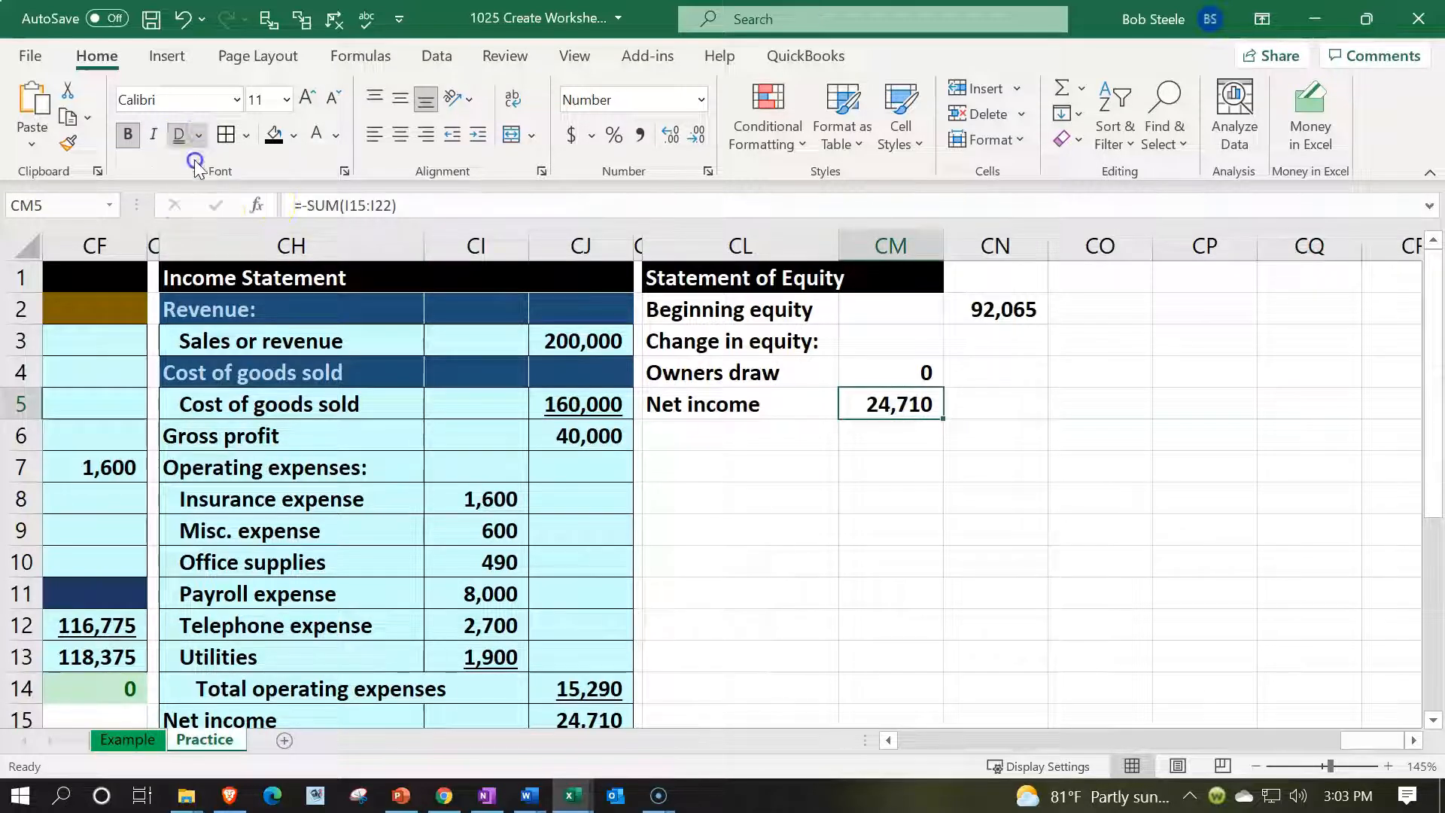
Enter the label Total change in equity in CL6, below Net income.
left_click(740, 440)
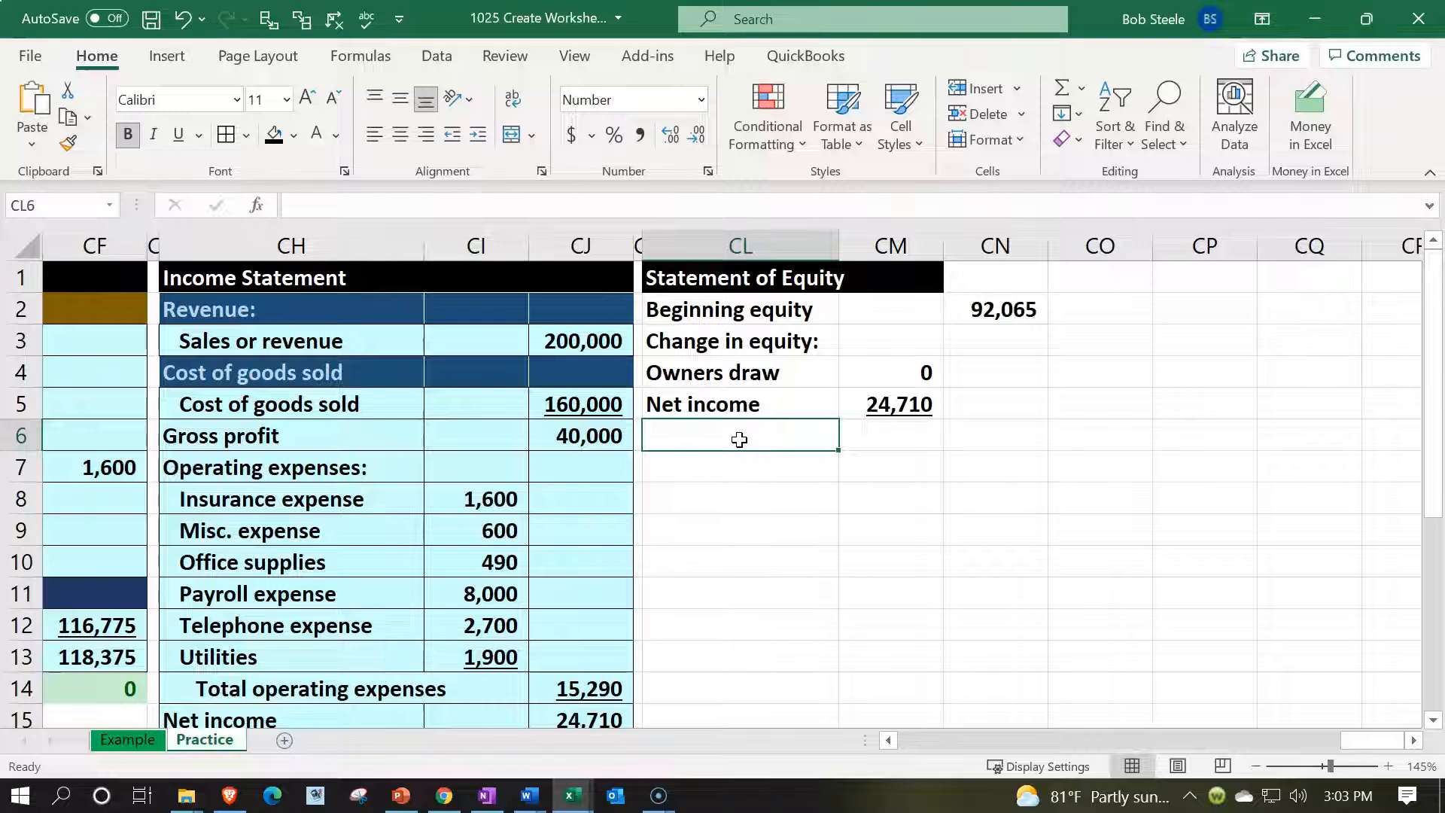
type("tto")
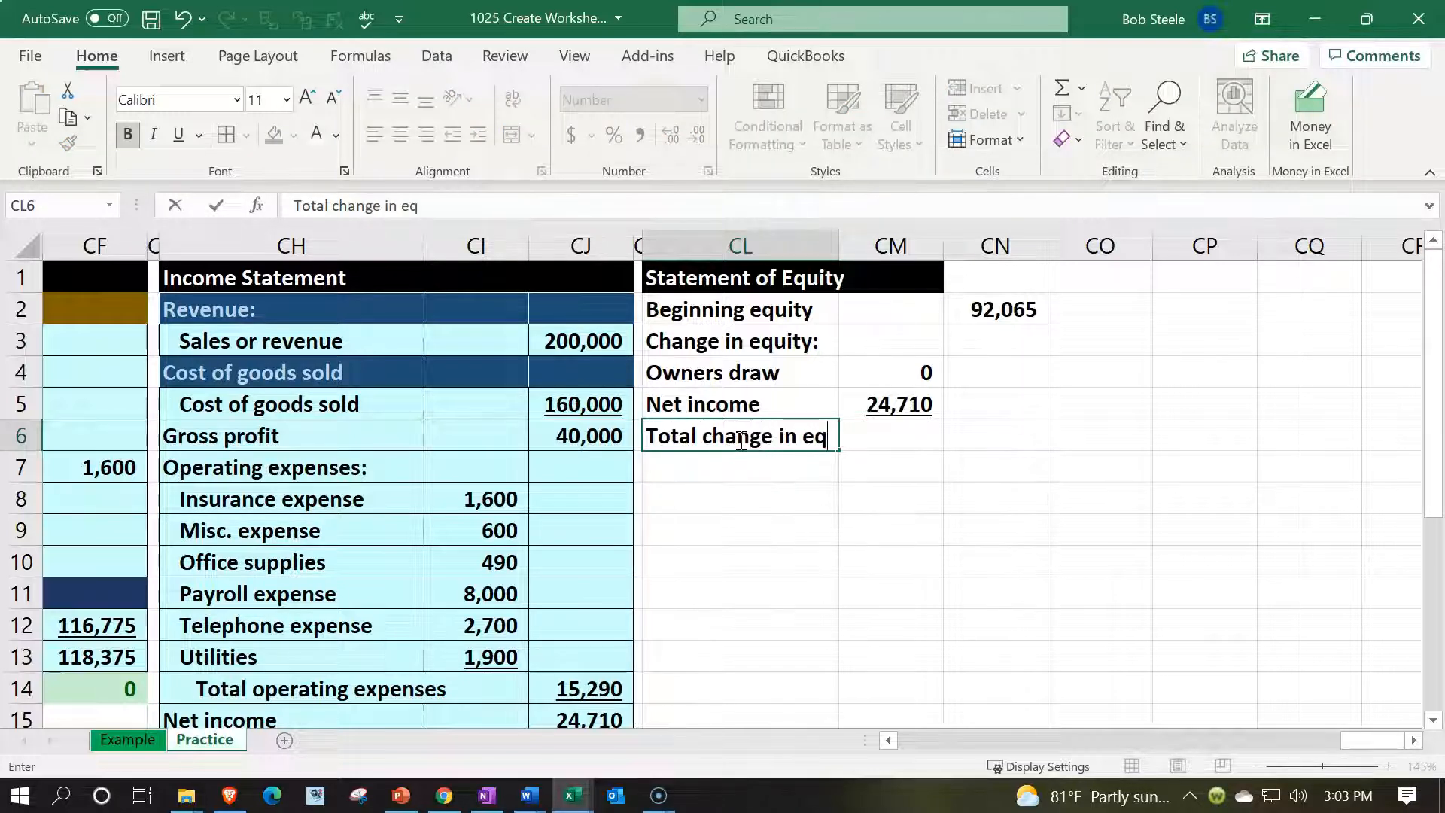
key("Tab")
key("Tab")
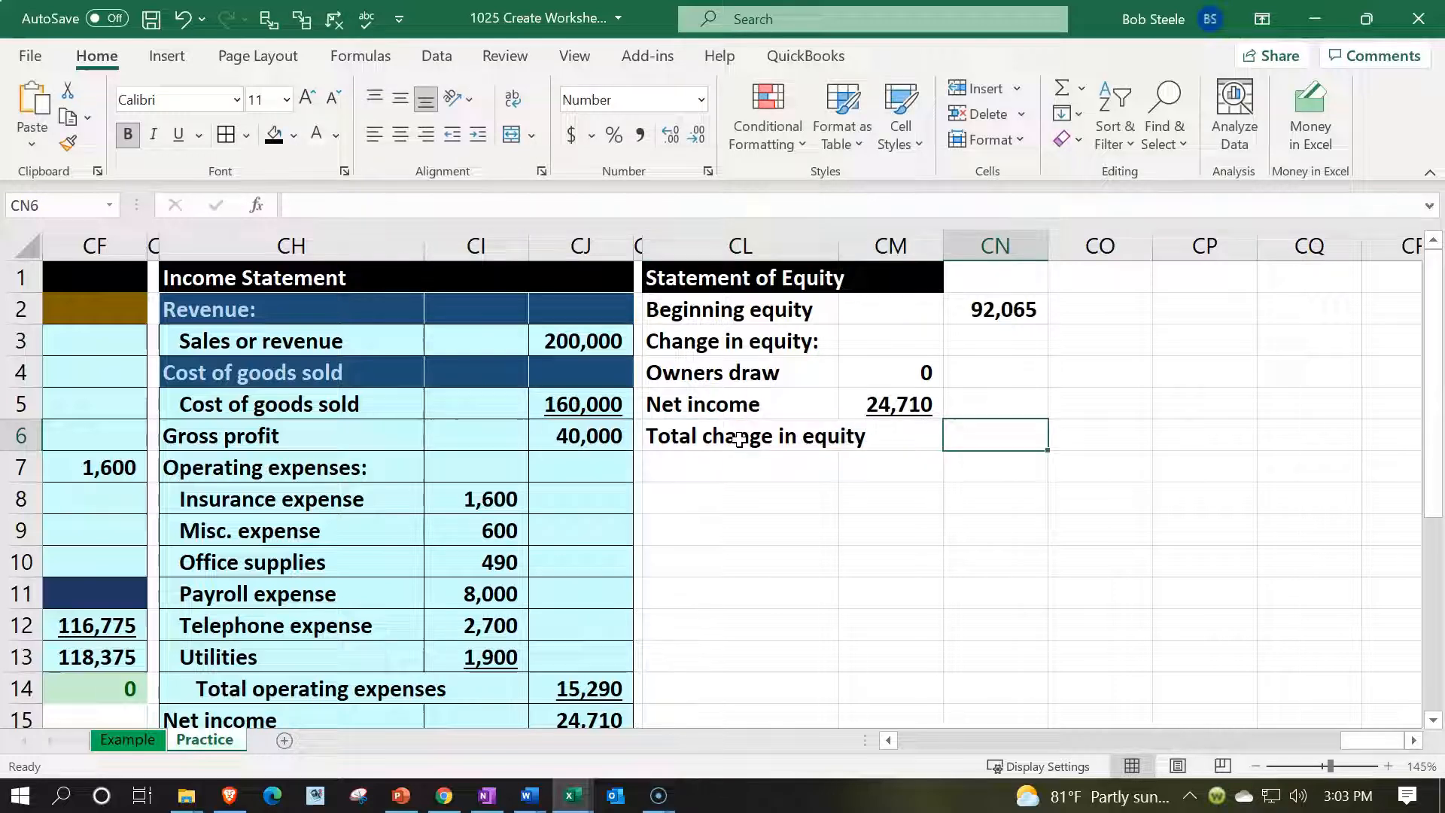
Calculate the total change in equity in CN6 as net income minus owners draw with =CM5-CM4.
type("=")
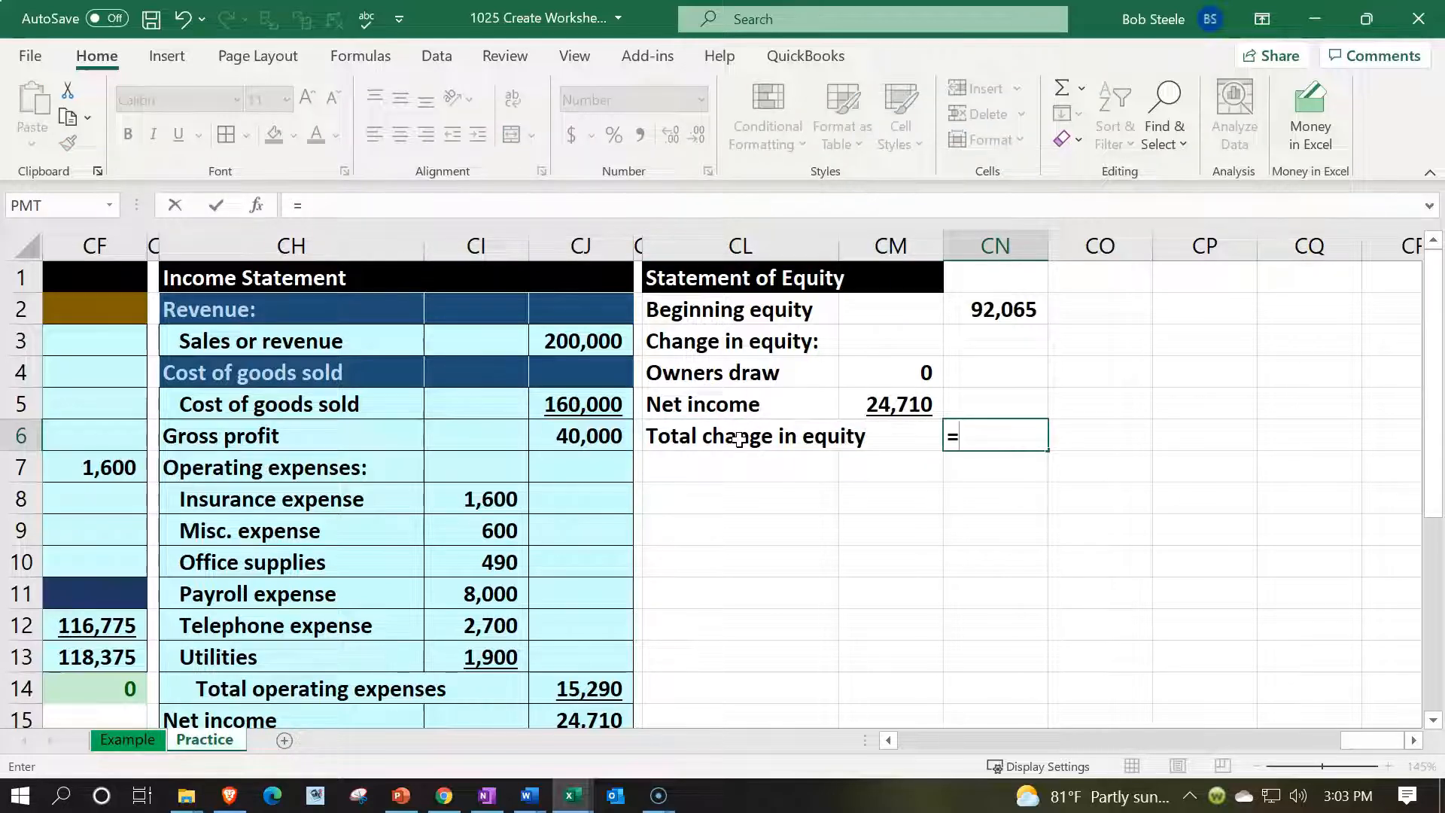
key("Left")
key("Up")
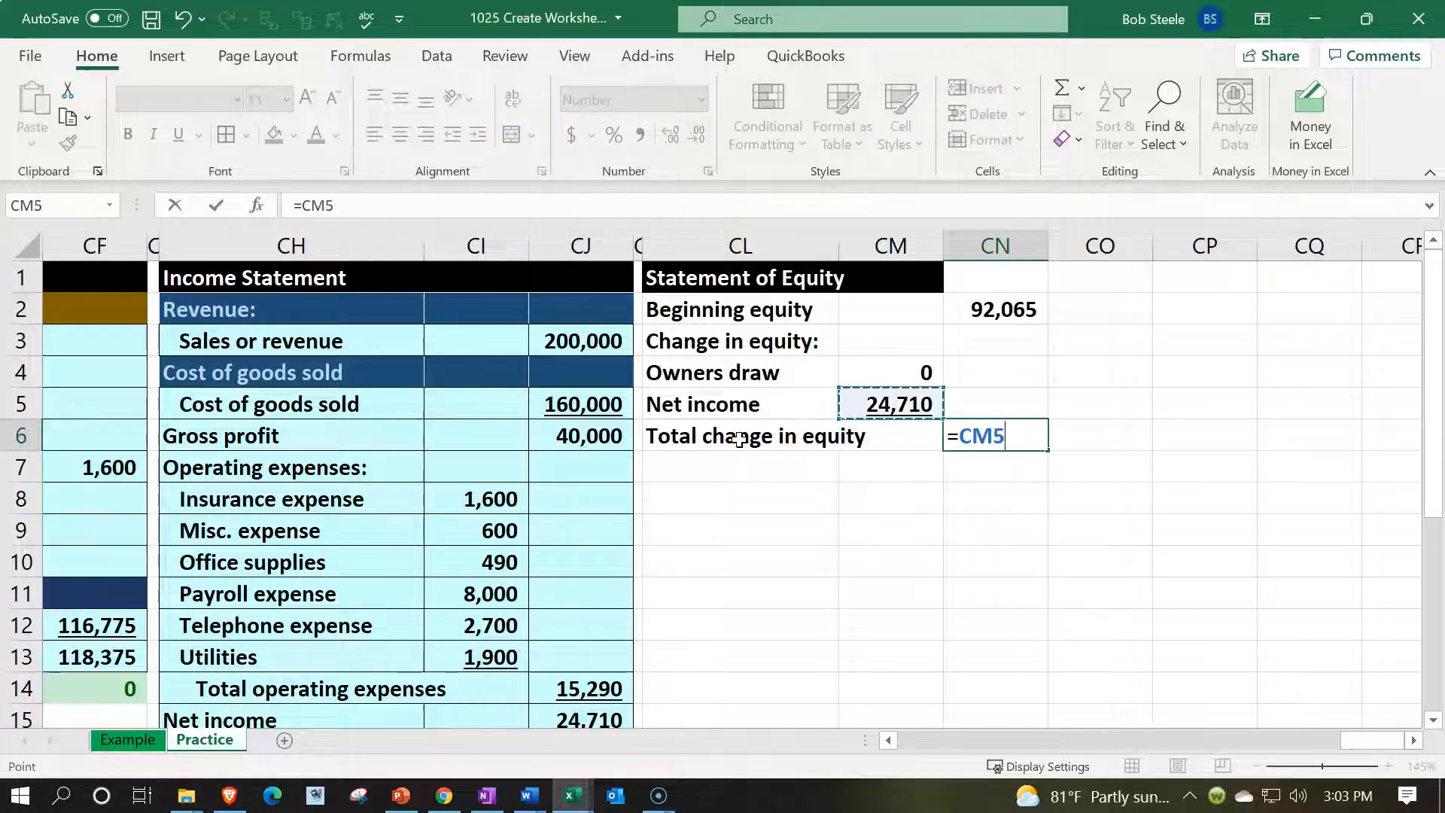
type("-")
key("Left")
key("Up")
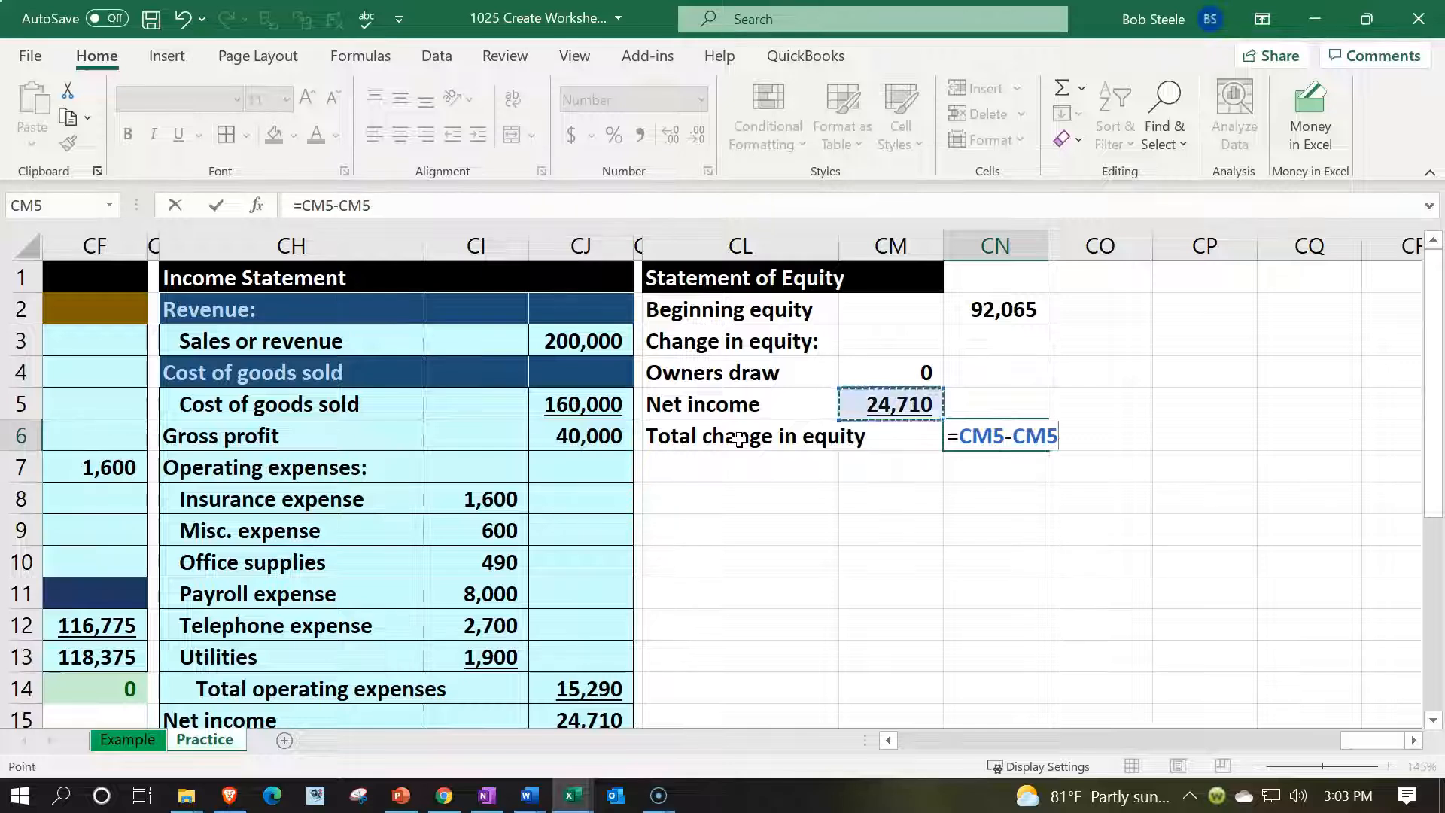
key("Up")
key("Return")
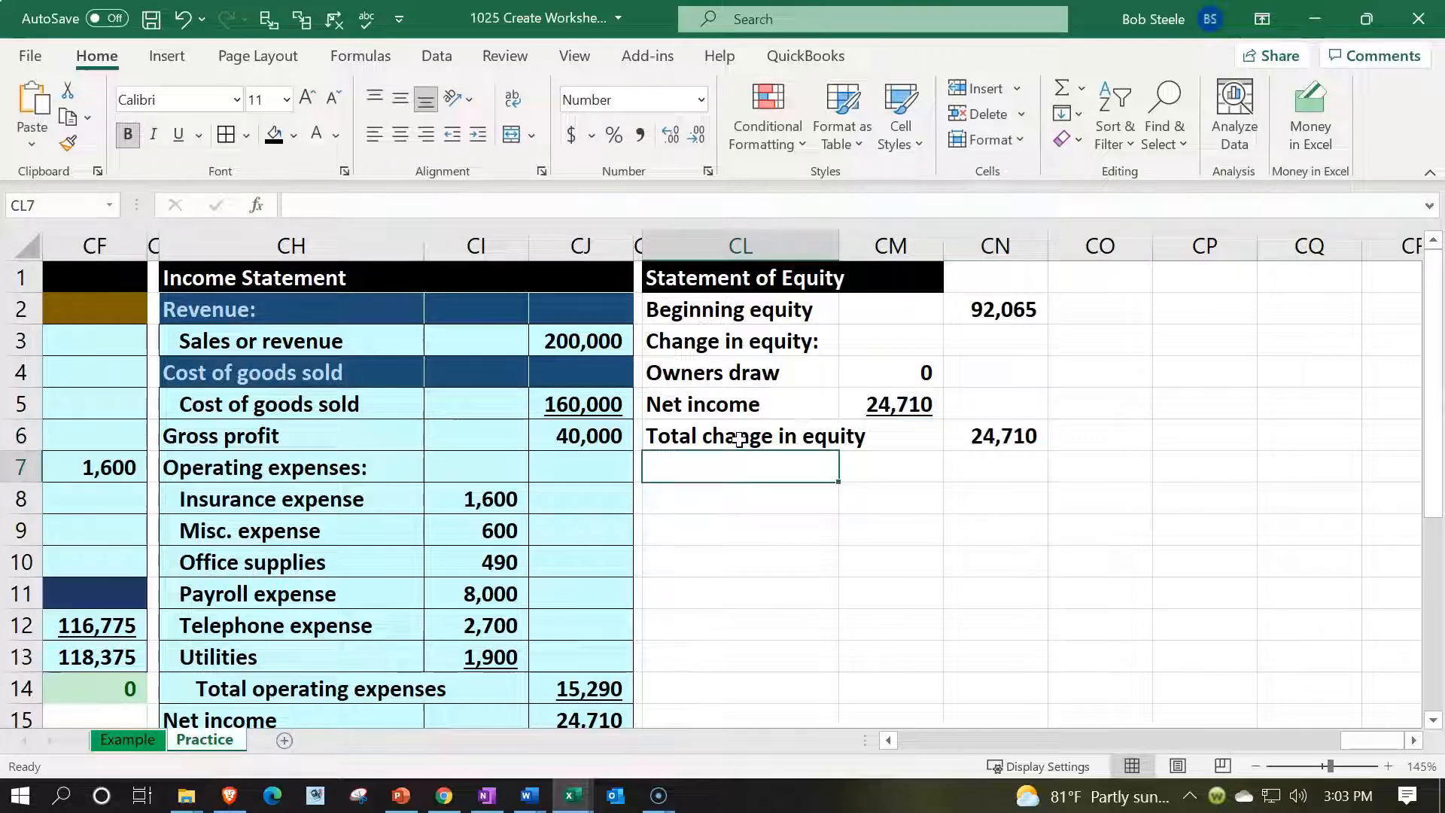
Underline the total change in equity amount in CN6.
key("Right")
key("Right")
key("Up")
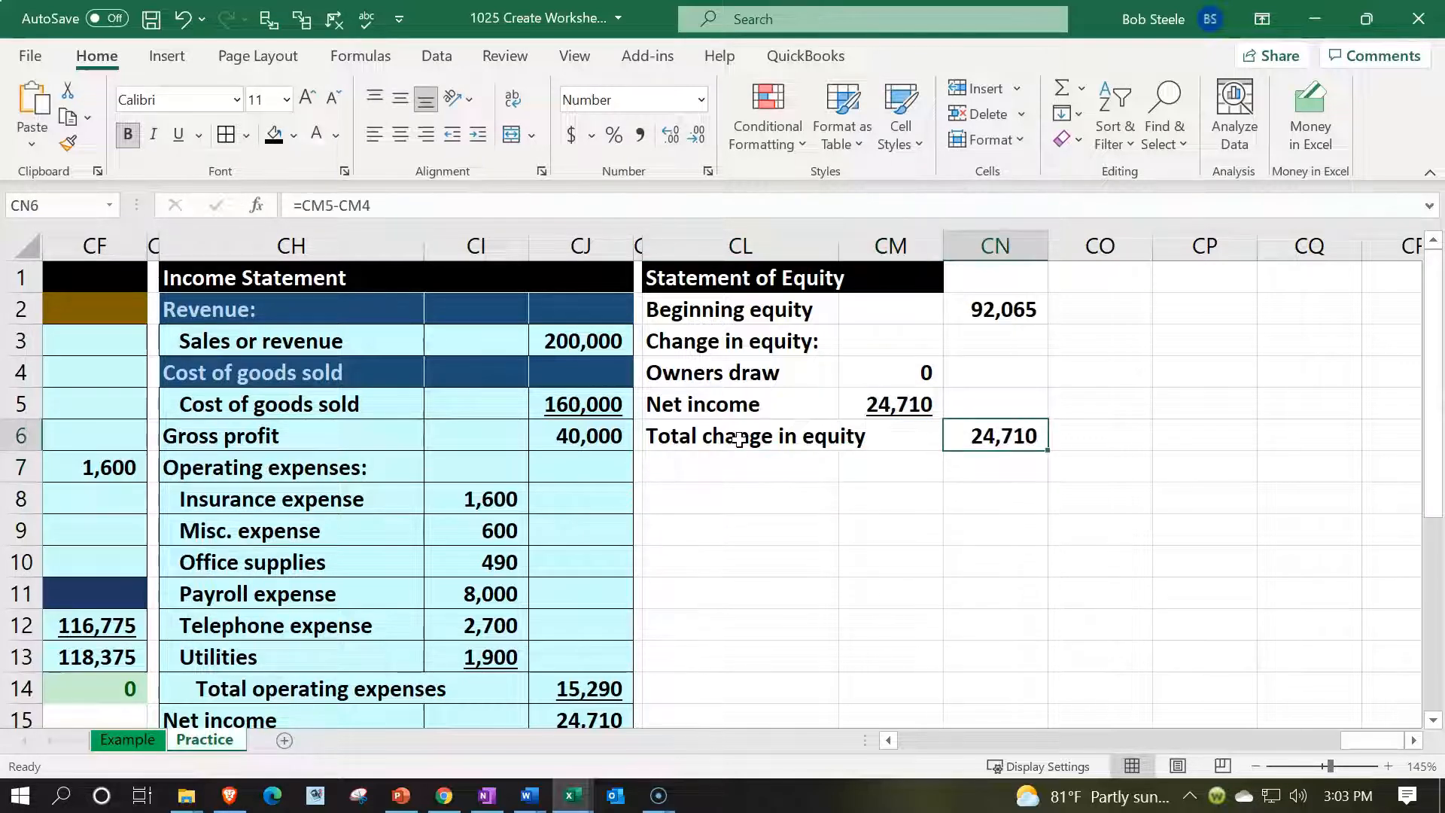
left_click(178, 134)
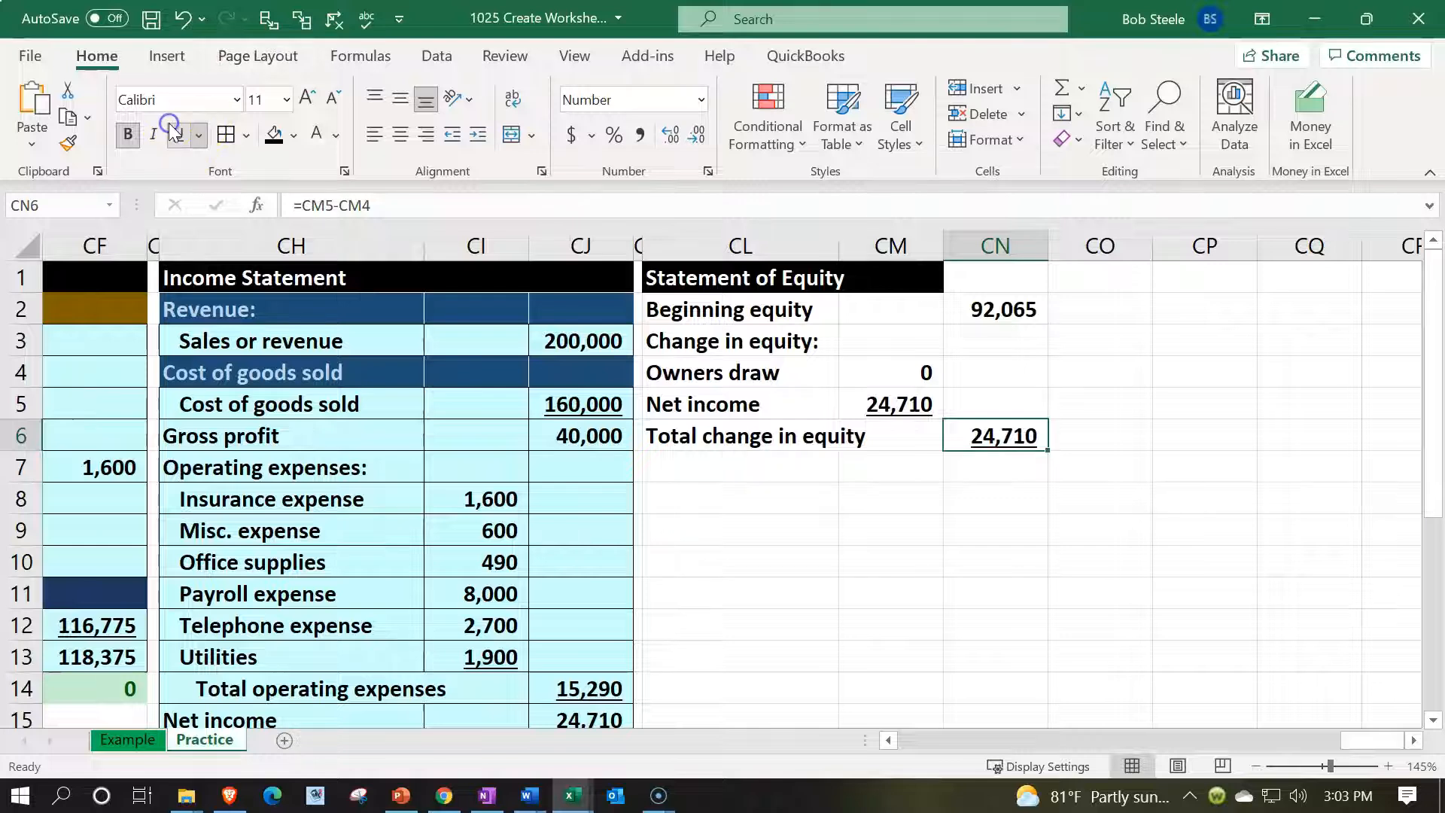
Enter the label Ending equity in CL7, below Total change in equity.
left_click(745, 470)
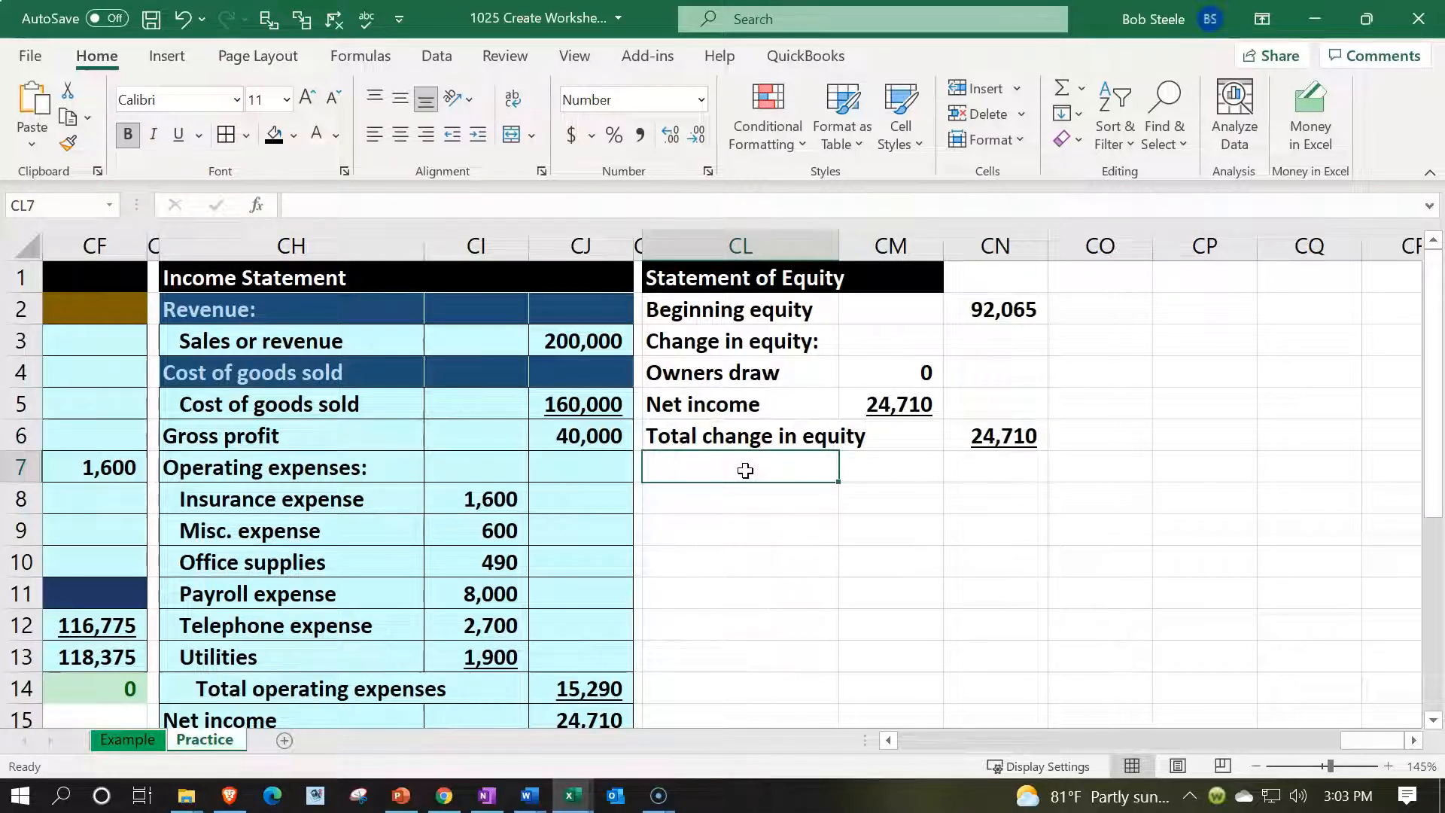
type("B")
key("BackSpace")
key("BackSpace")
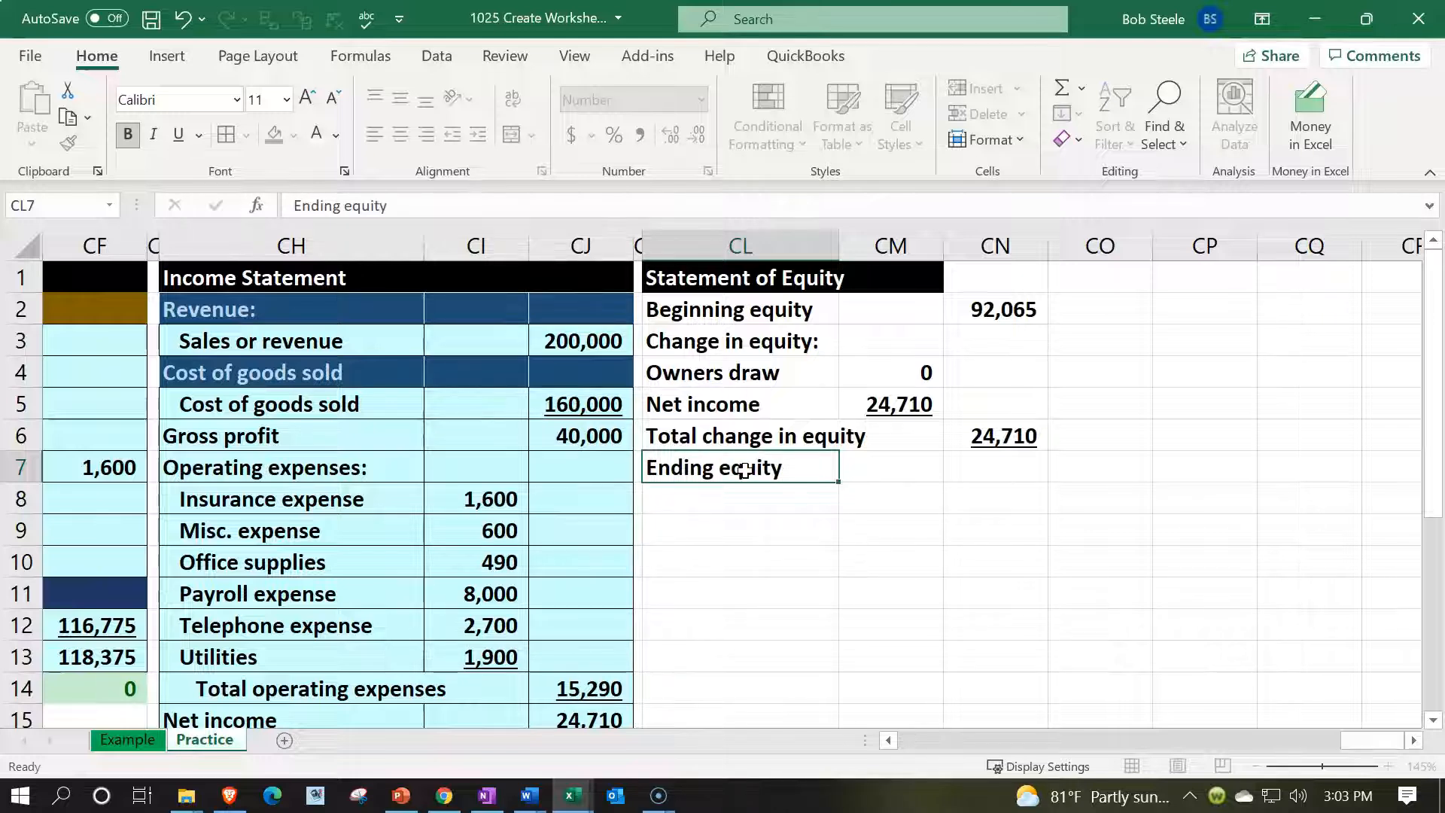
key("Tab")
key("Tab")
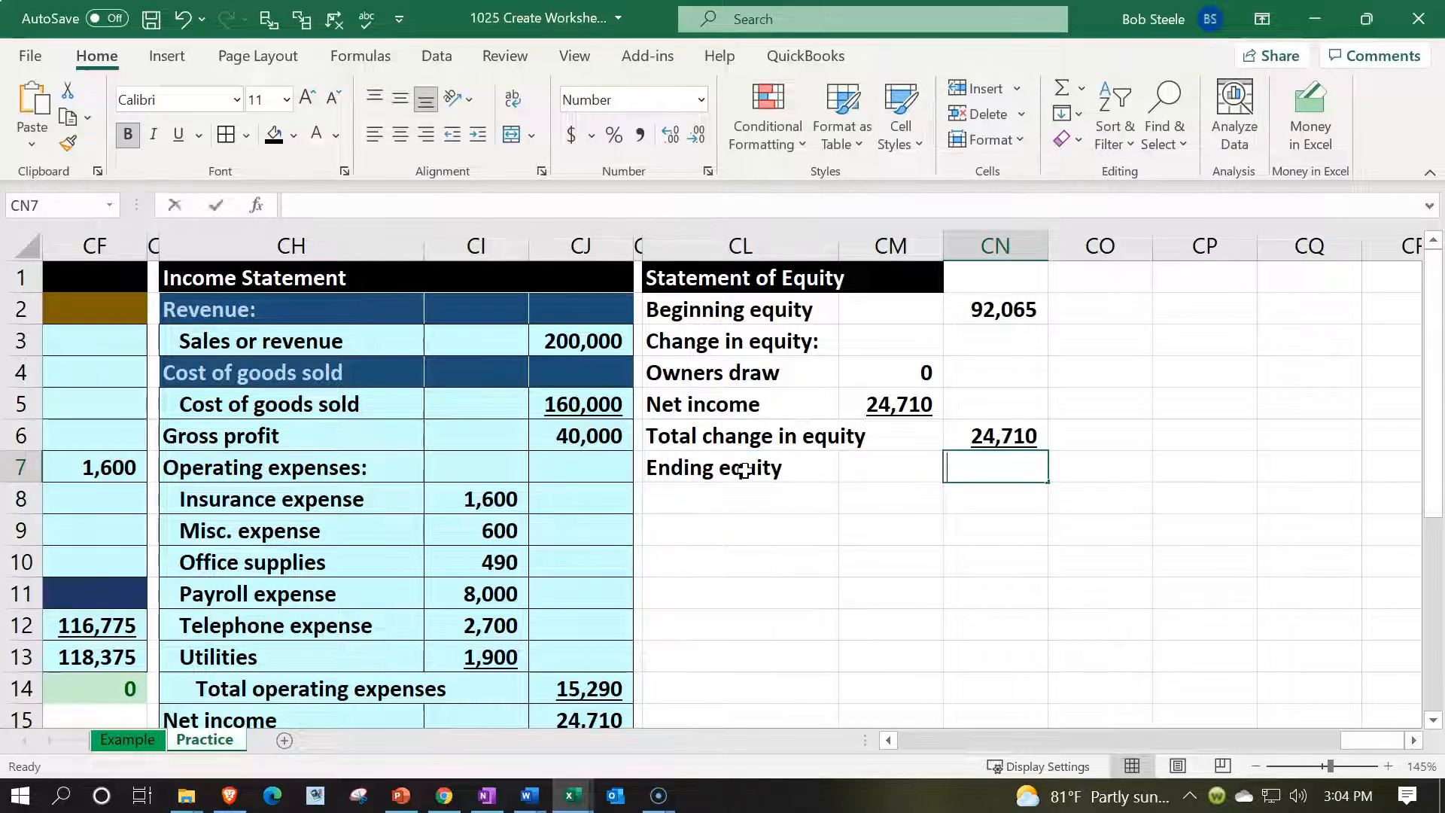
Calculate ending equity in CN7 with =SUM(CN2:CN6) and check it against the balance sheet's Owners equity in CF12.
type("=sum(")
key("Up")
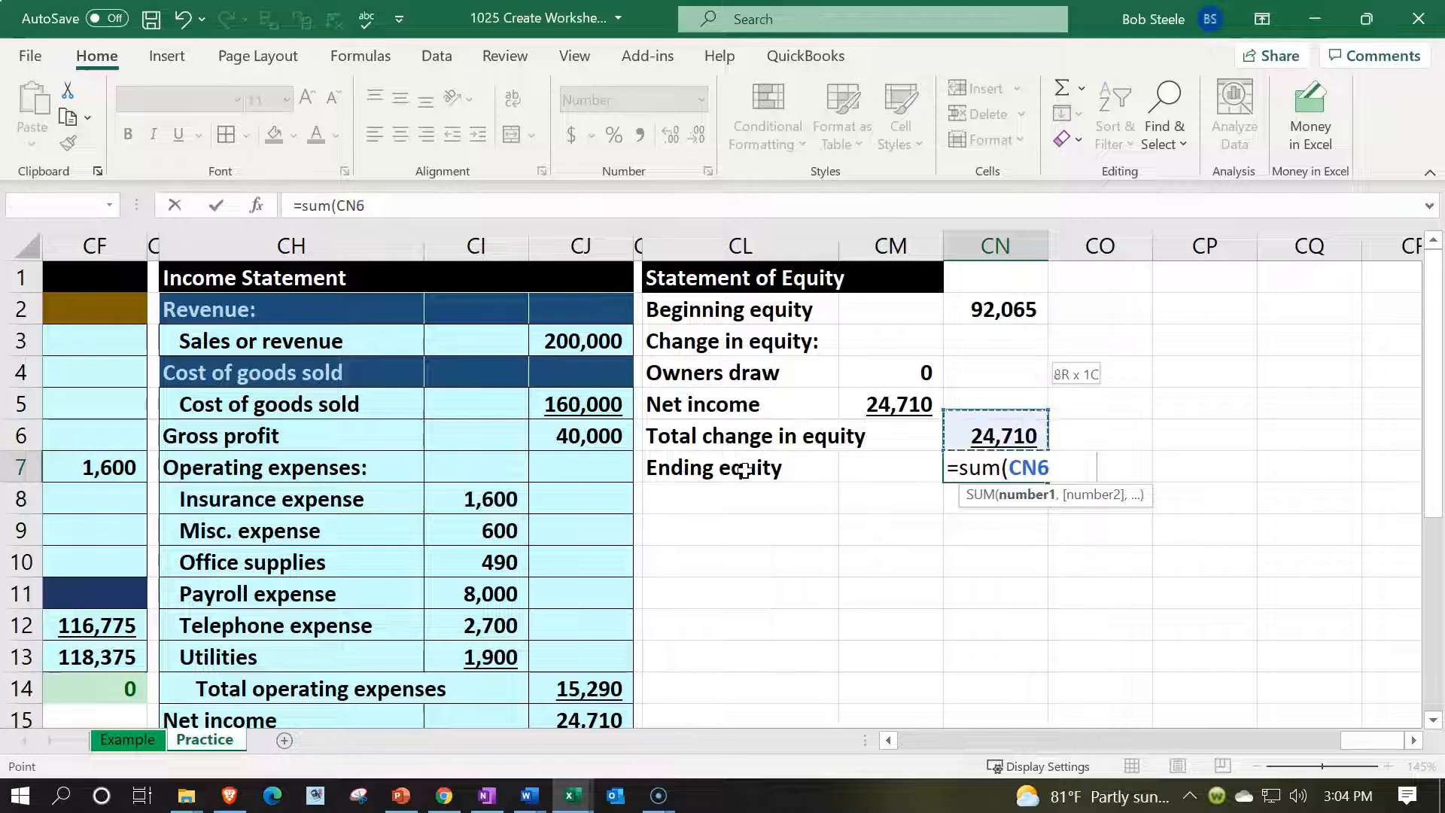
key("shift+Up")
key("shift+Up")
key("shift+Up")
key("shift+Up")
key("Return")
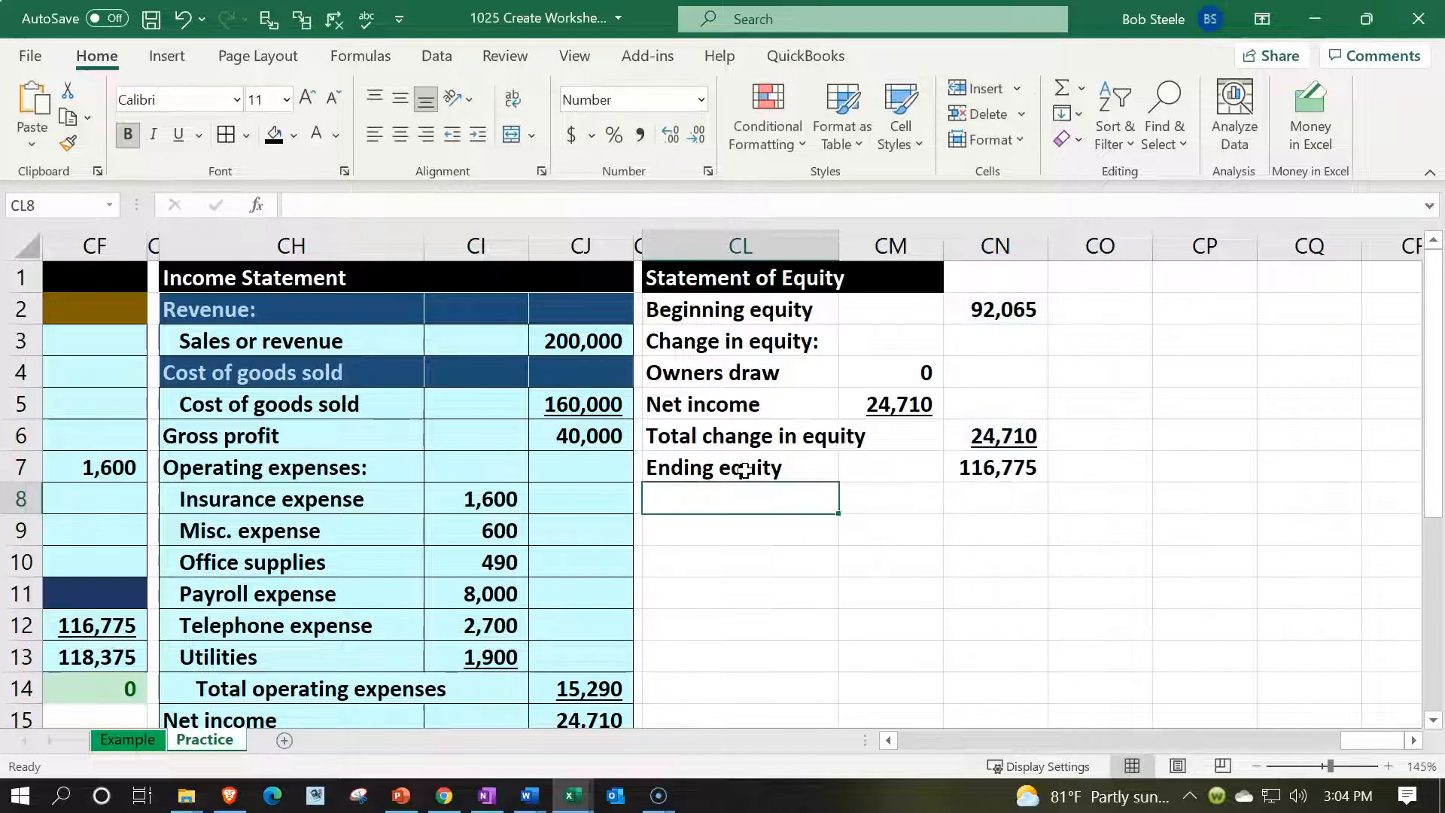
scroll(745, 471, "down", 1)
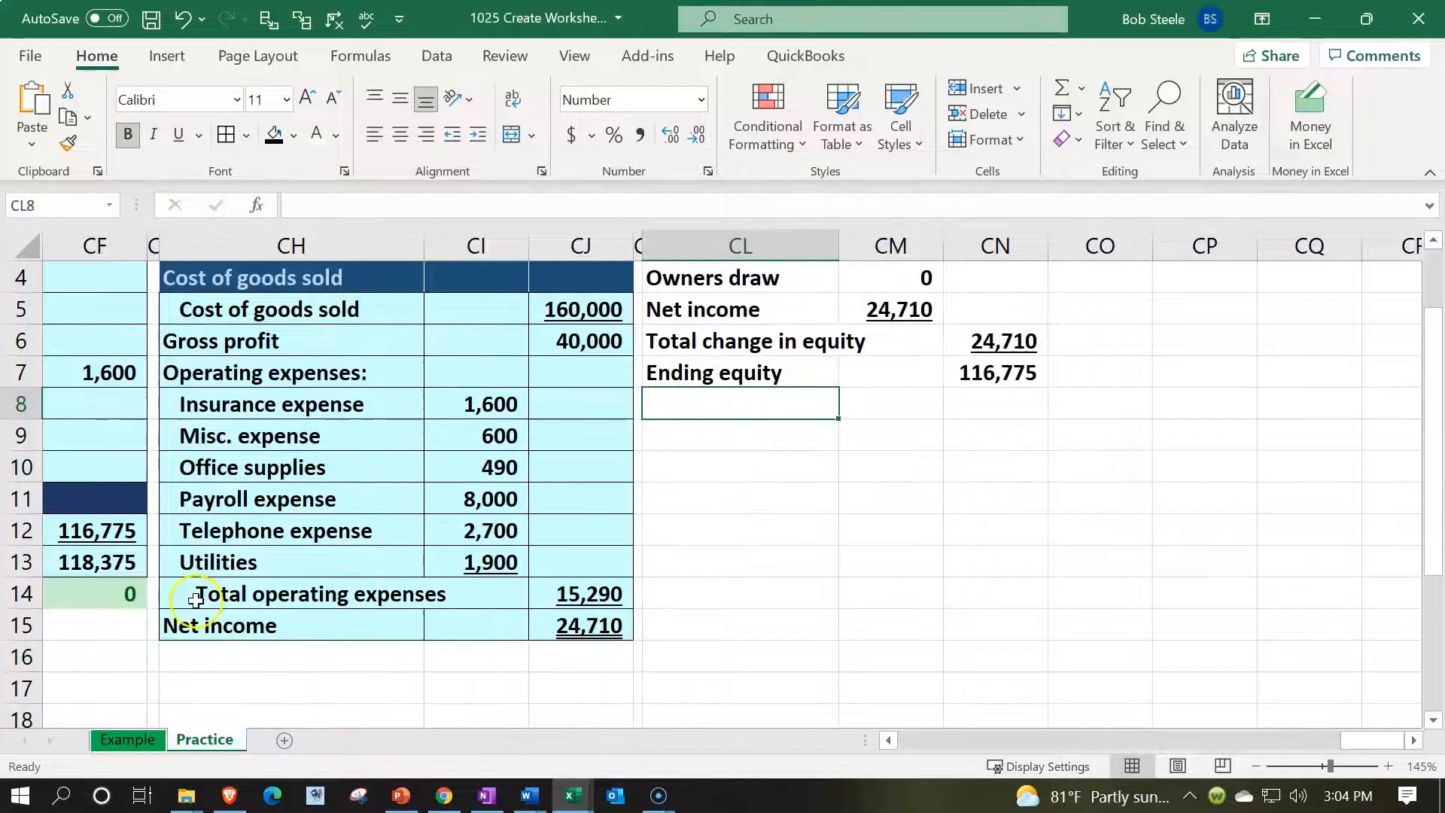
left_click(111, 542)
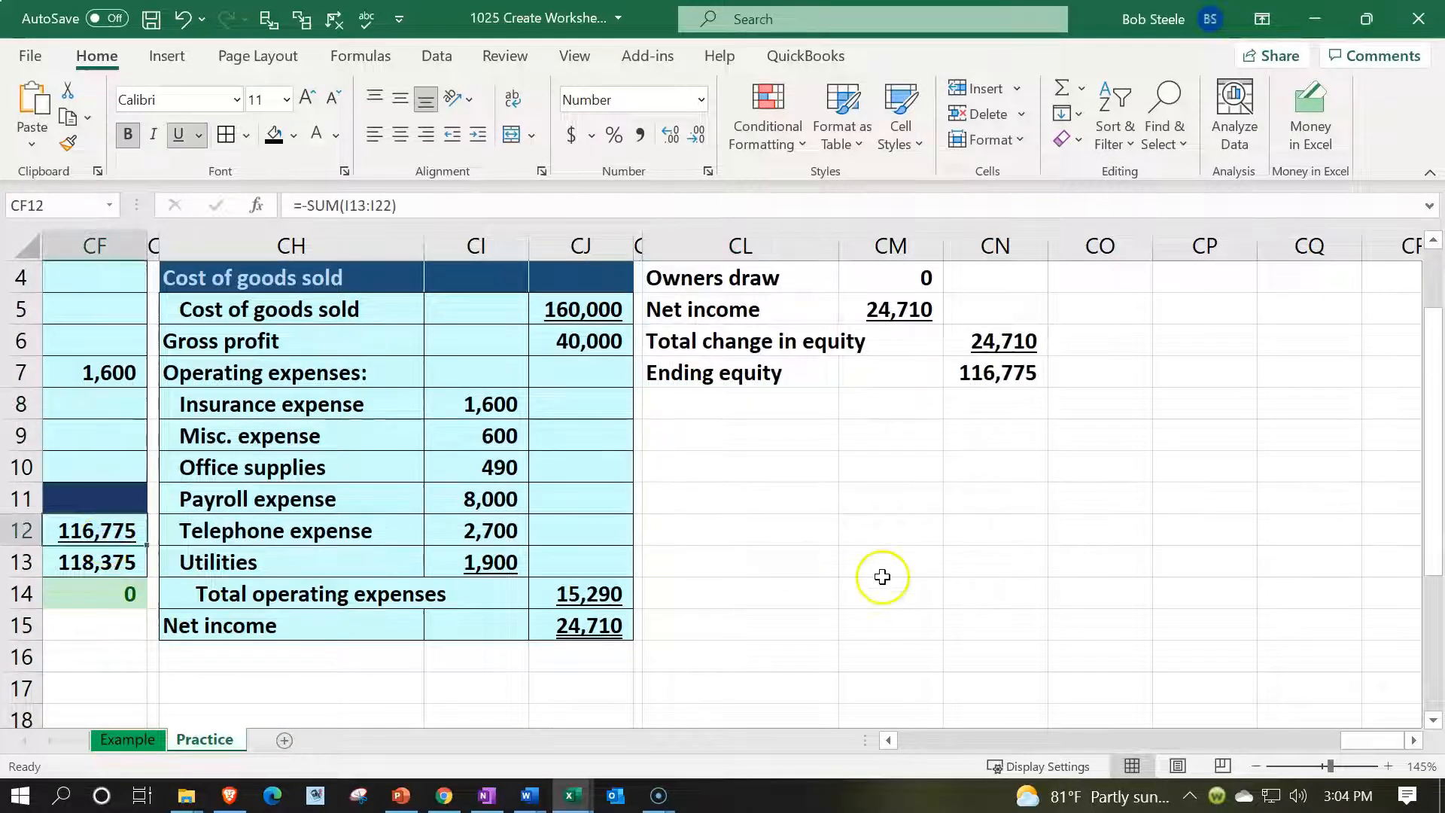
scroll(883, 576, "up", 1)
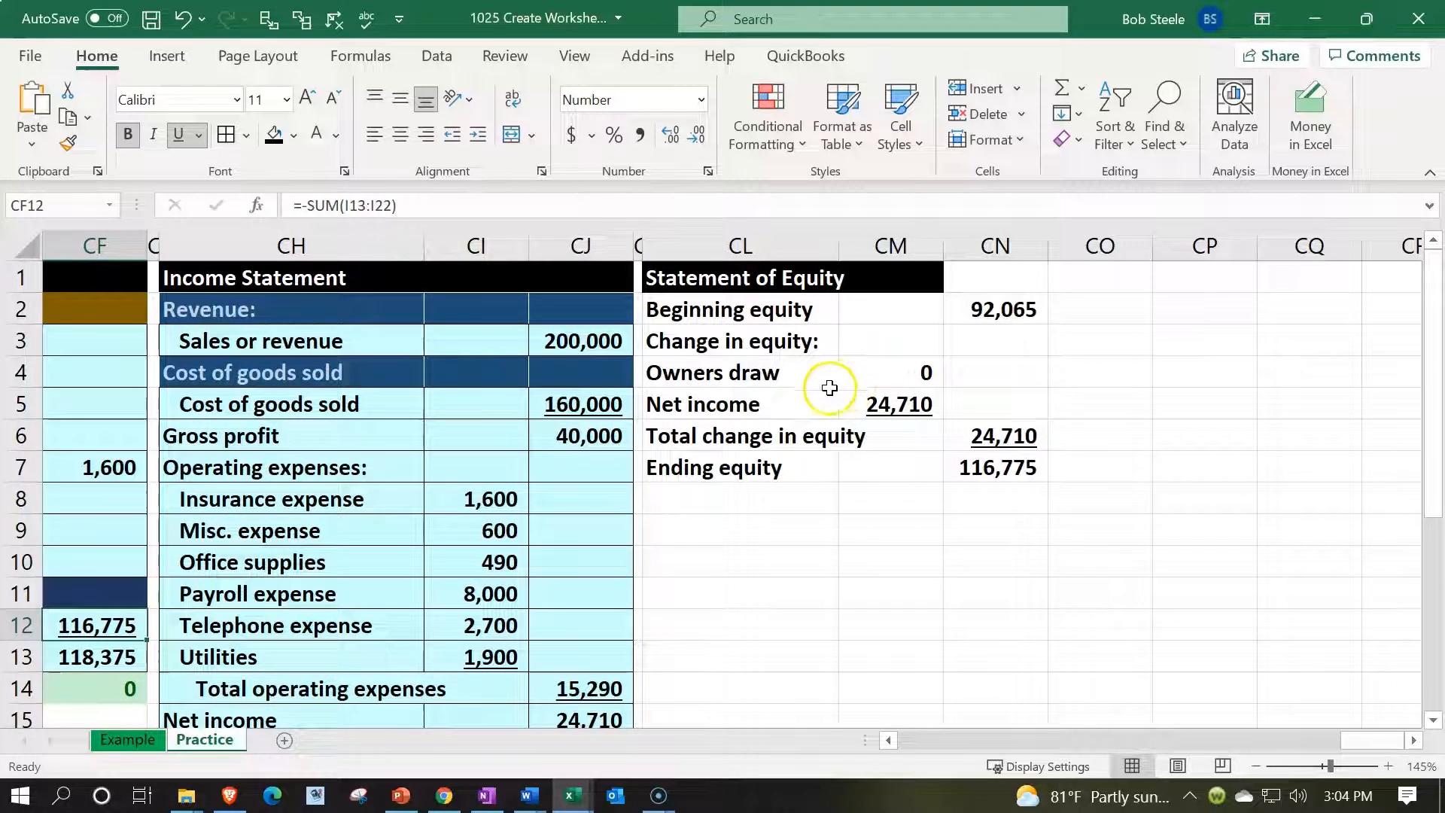
Indent the Owners draw, Net income and Total change in equity labels in CL4:CL6 by one level.
mouse_move(789, 378)
left_mouse_down()
mouse_move(738, 404)
mouse_move(774, 443)
left_mouse_up()
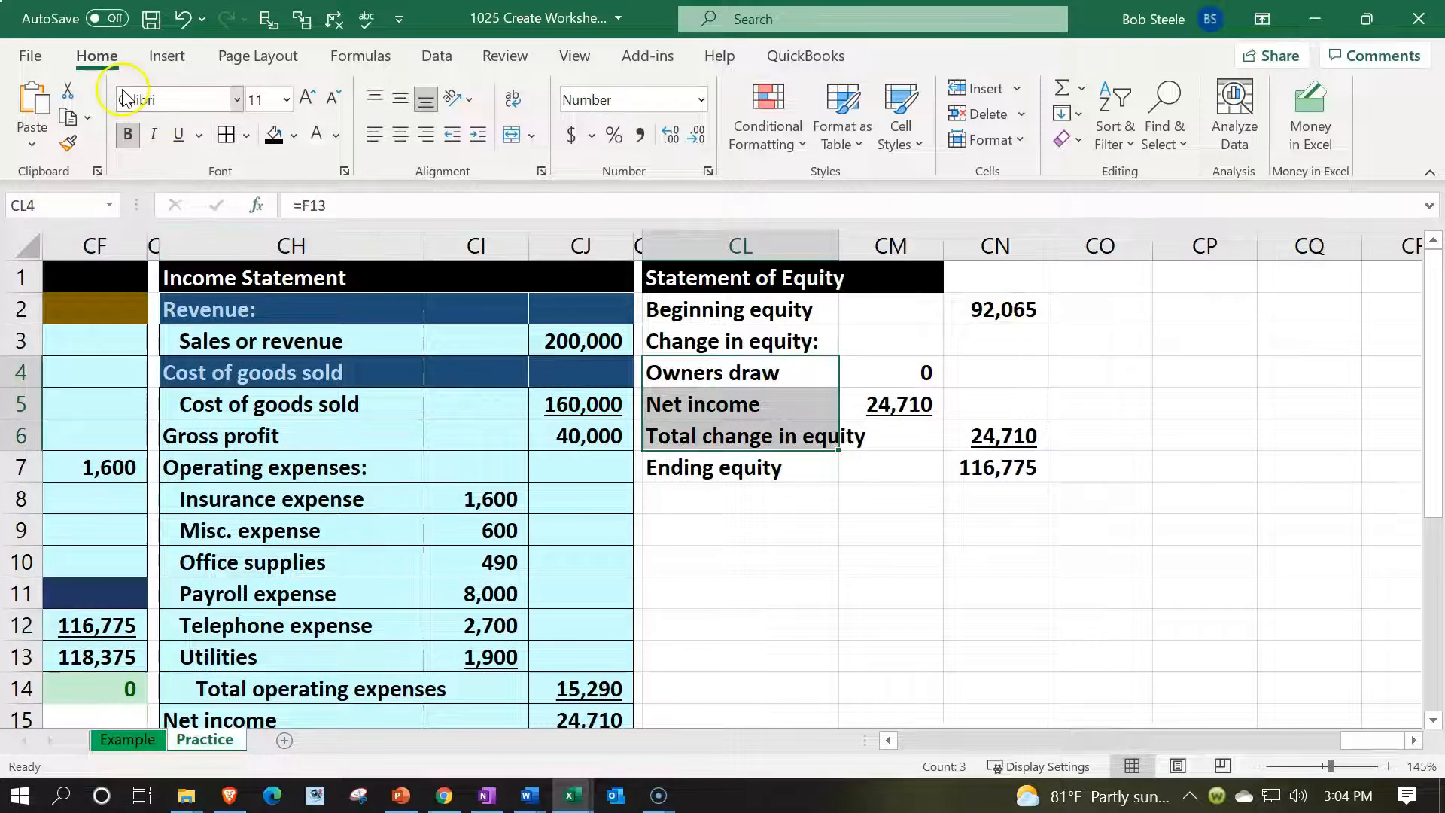
left_click(477, 134)
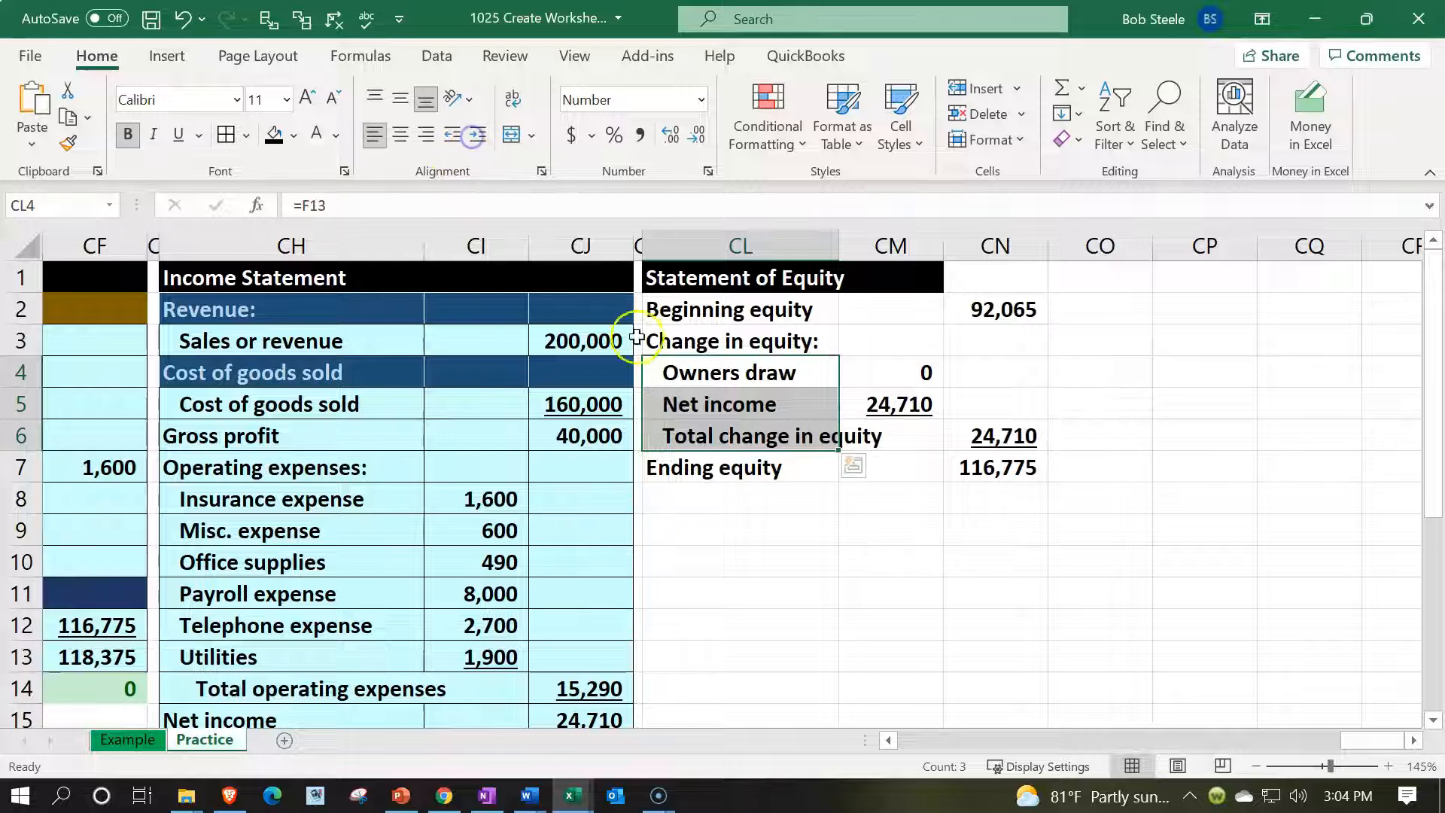
Indent the Total change in equity label in CL6 one more level and copy CM1's black header format to CN1.
left_click(698, 440)
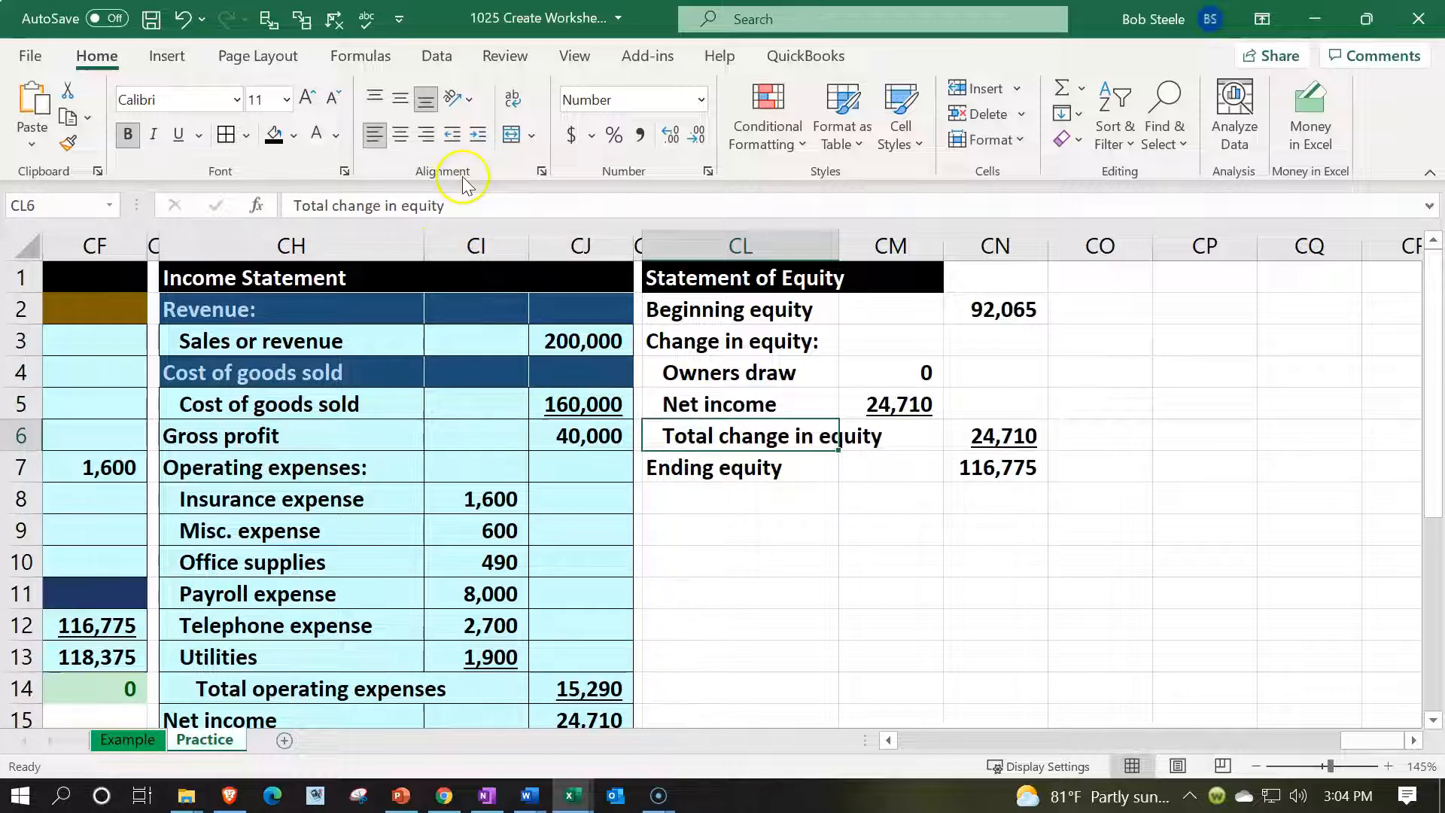
left_click(477, 134)
left_click(888, 278)
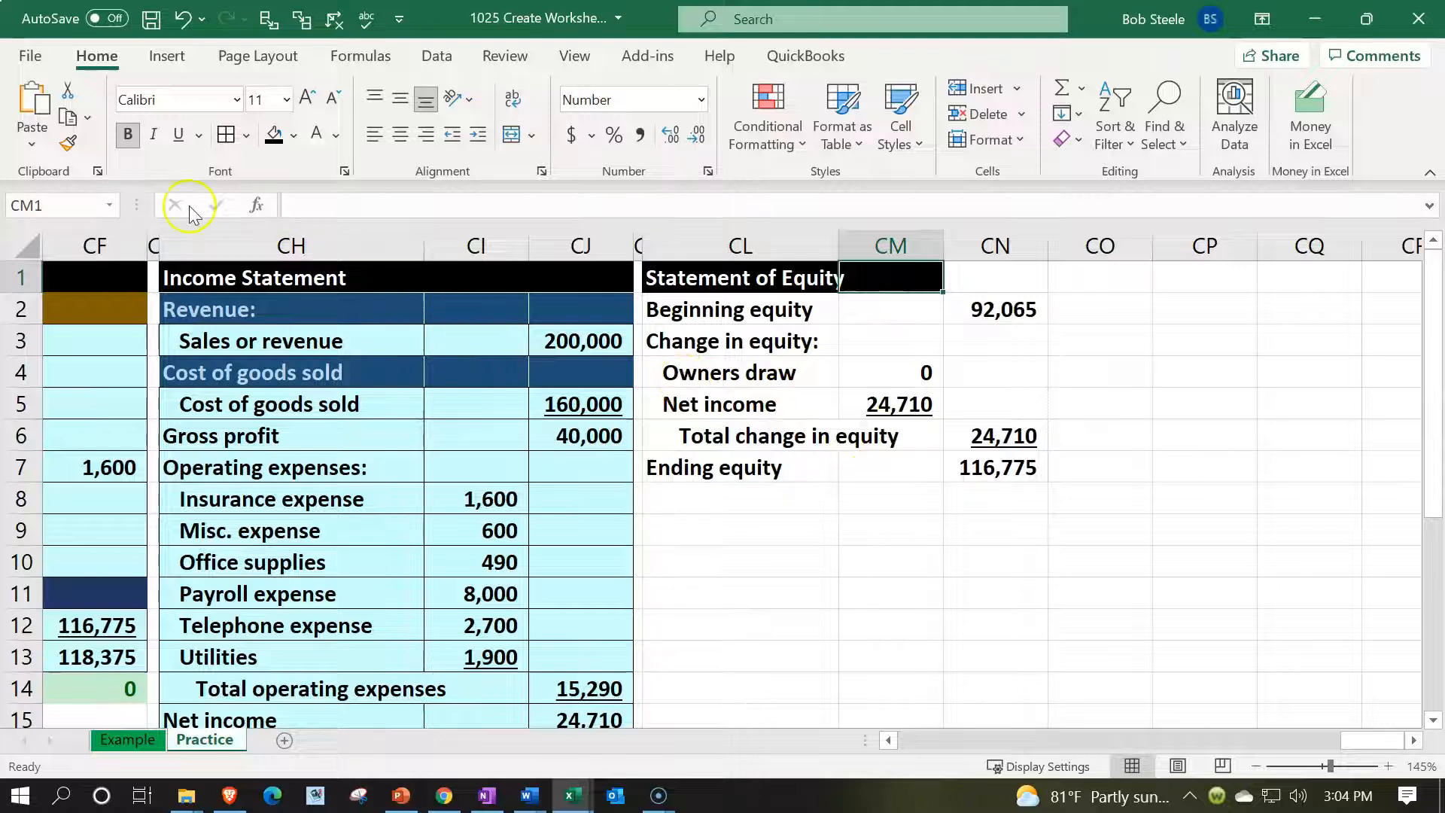
left_click(79, 152)
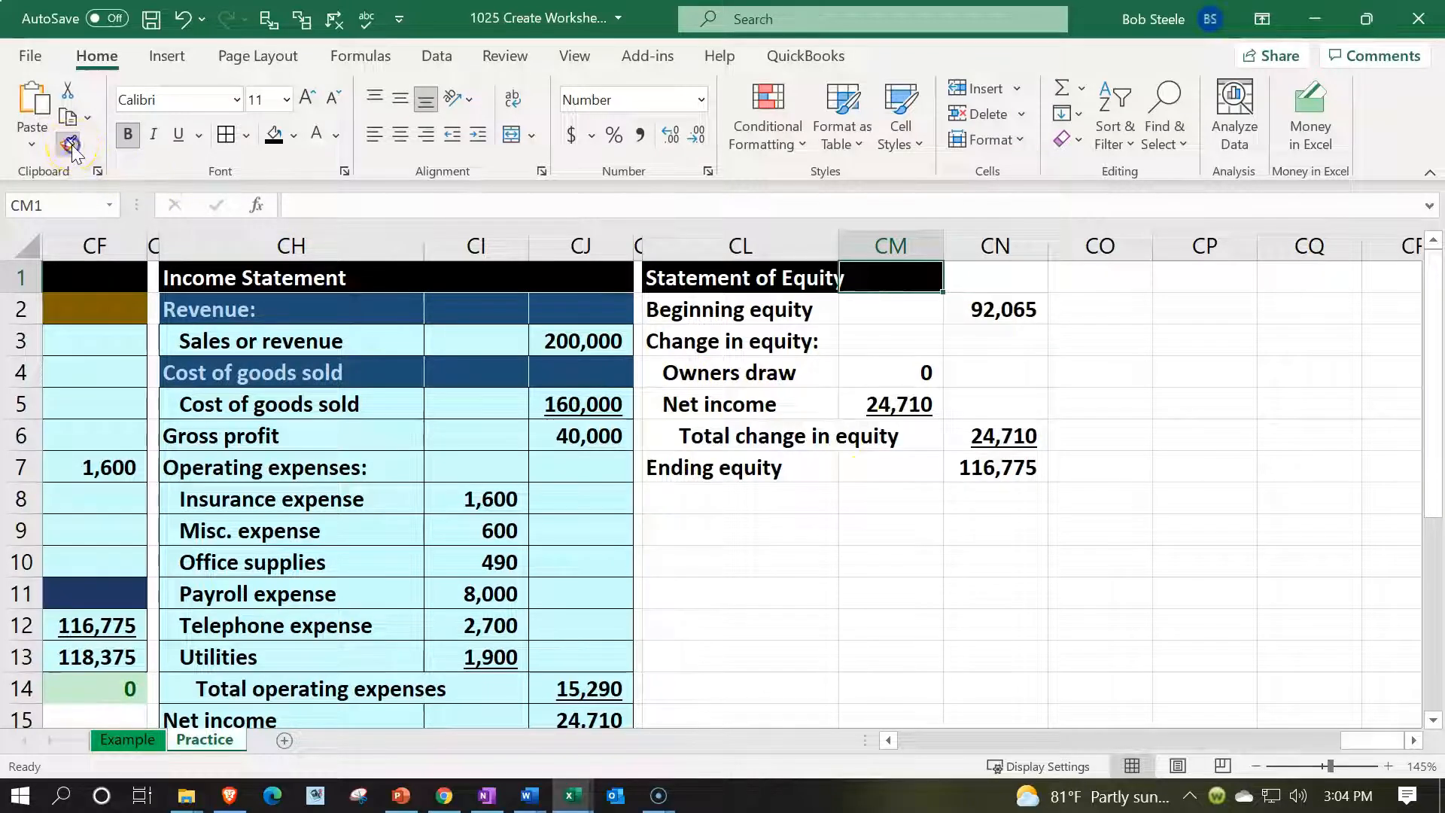
left_click(974, 274)
left_click(932, 499)
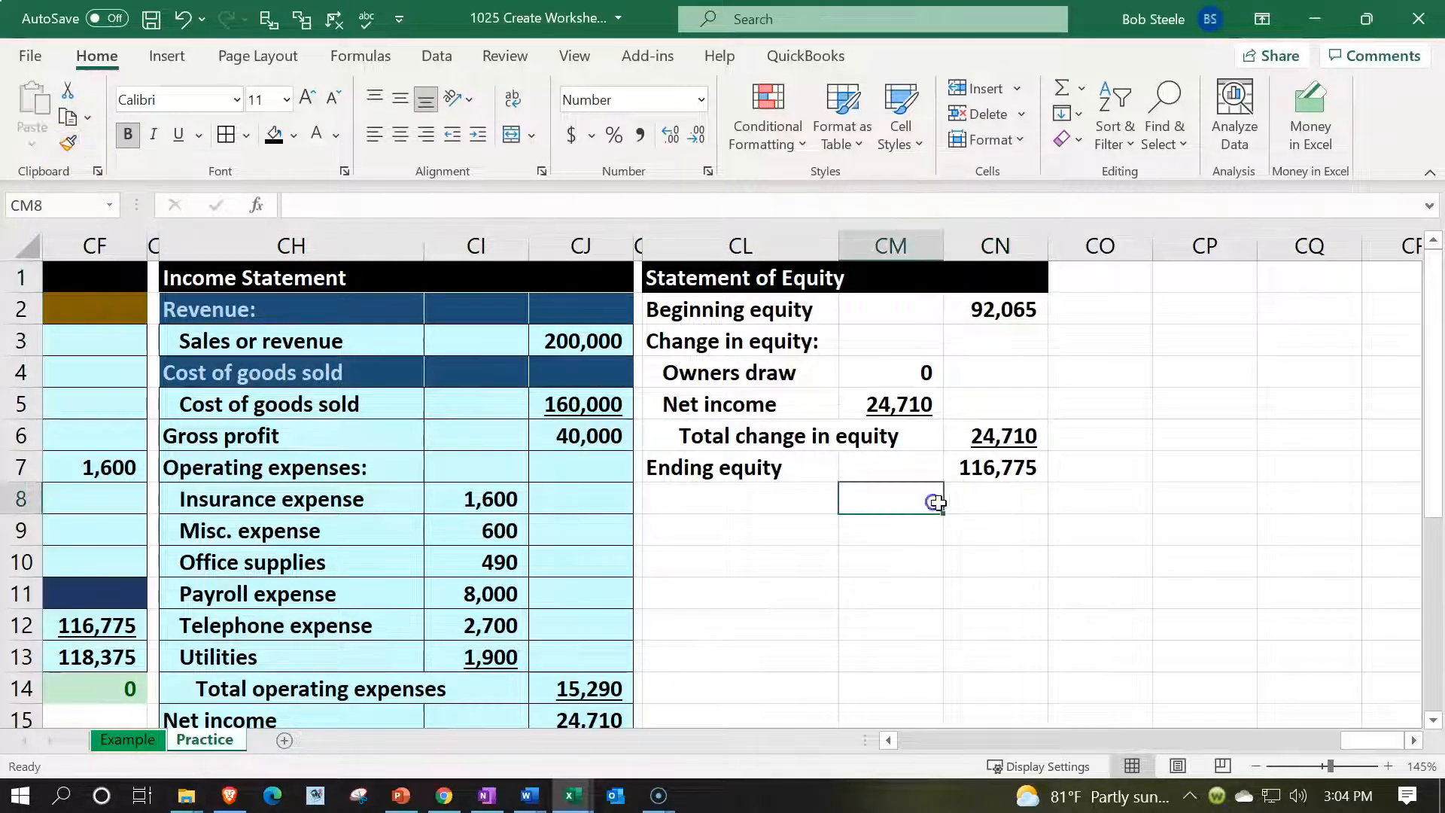
Apply a double underline to the ending equity amount in CN7.
left_click(975, 463)
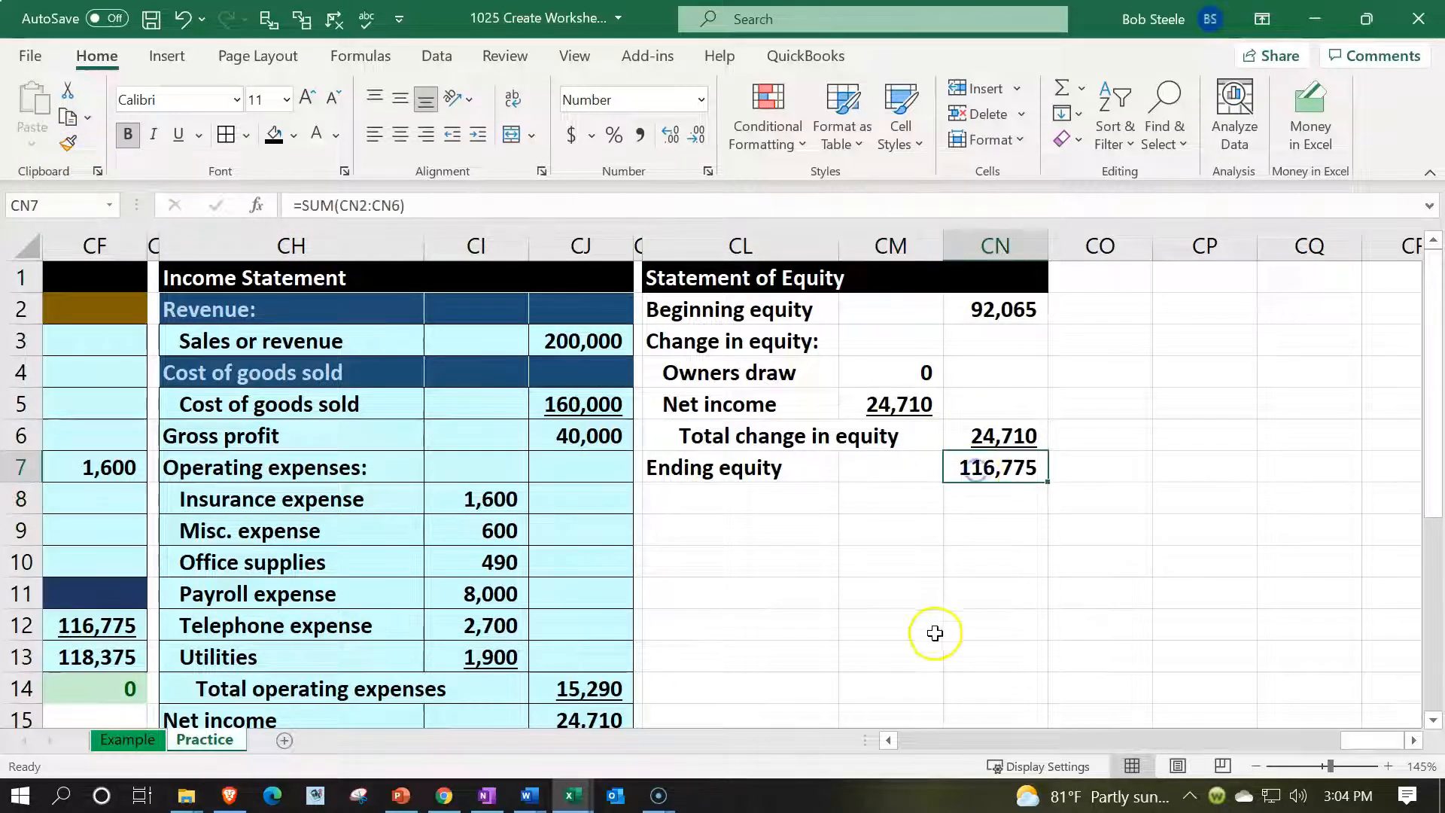
left_click(200, 137)
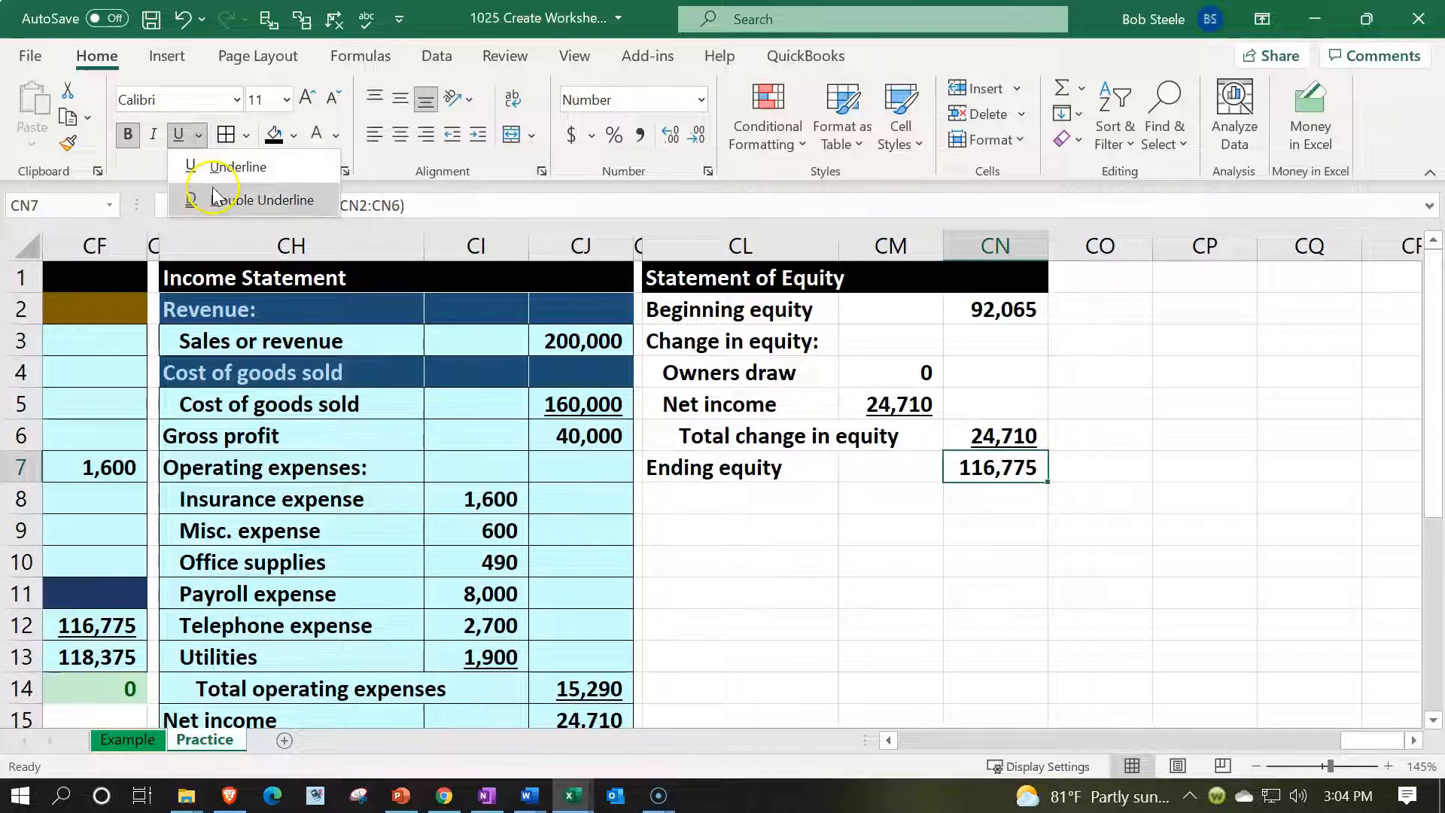
left_click(213, 197)
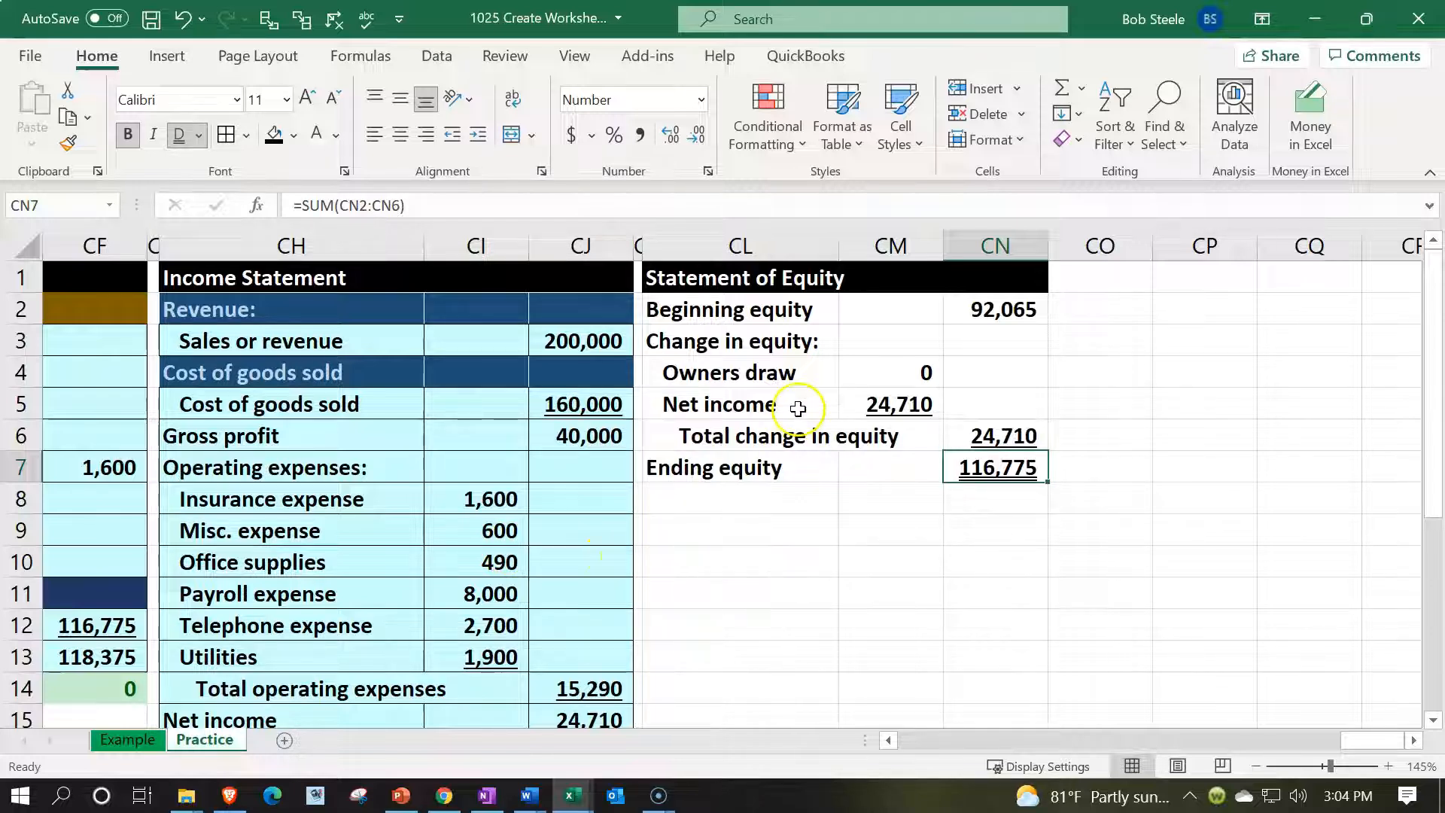
Add cell borders and a light blue fill to the statement of equity range CL2:CN7.
left_click_drag(745, 313, 975, 456)
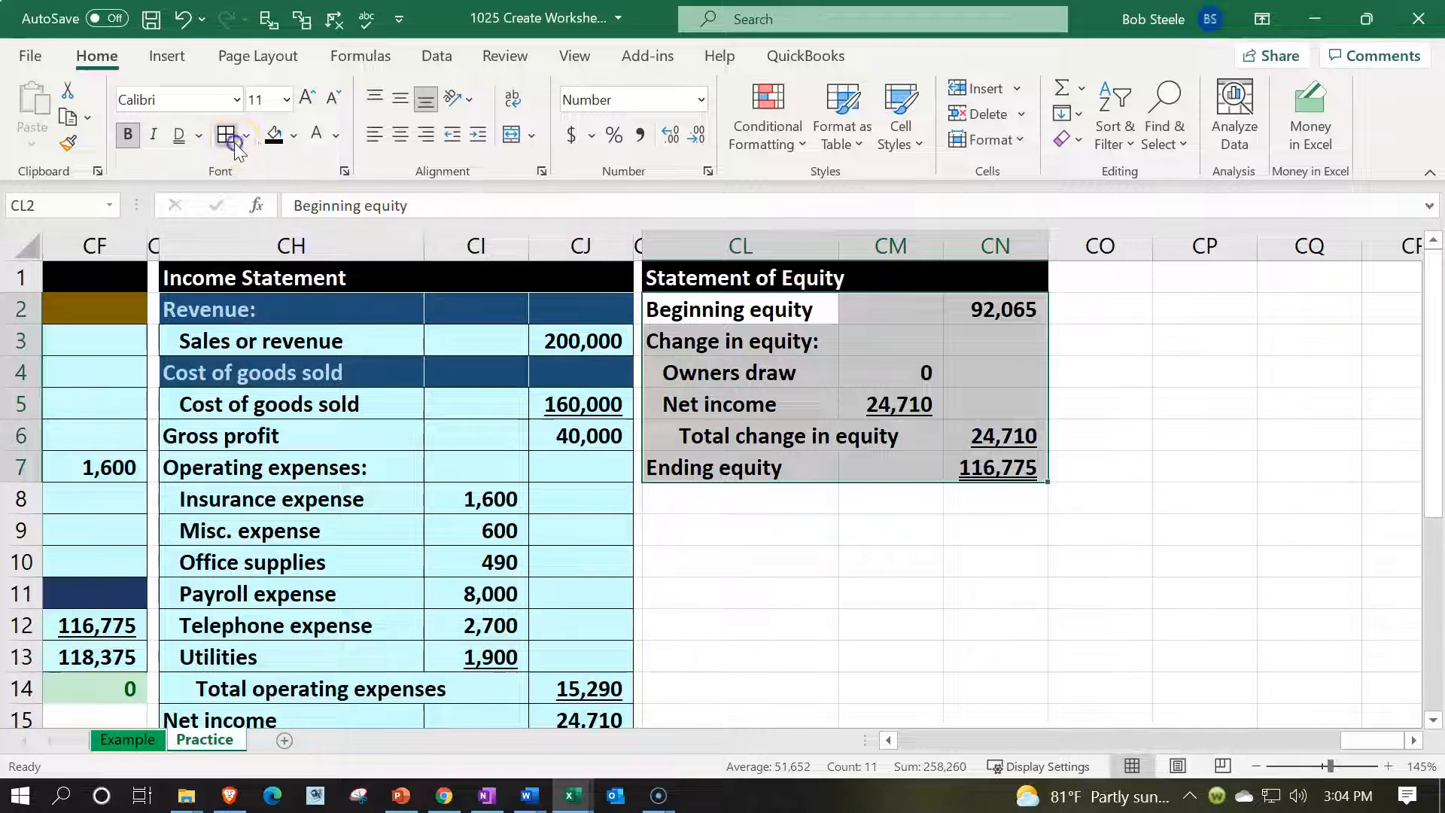
left_click(293, 135)
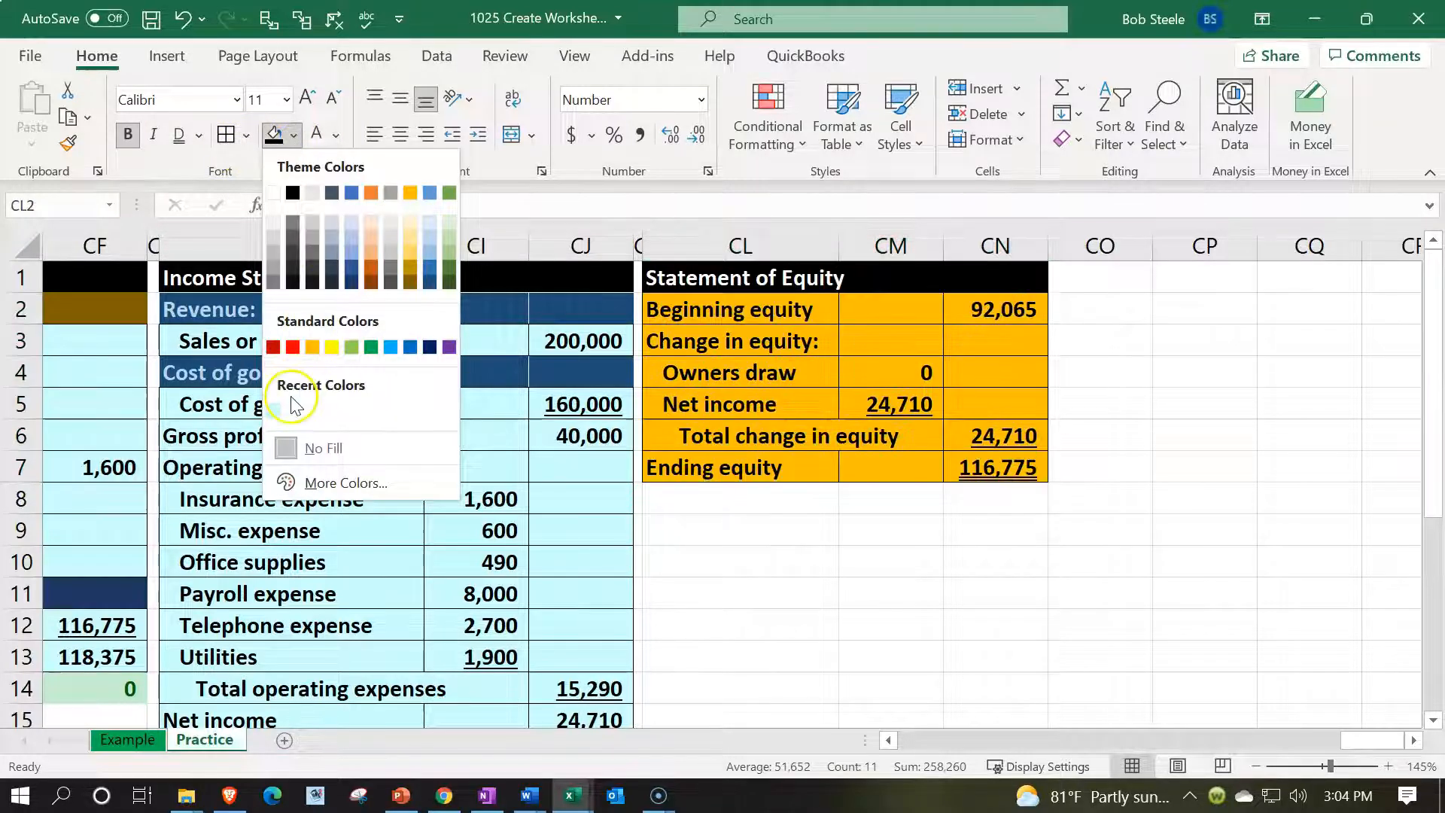
left_click(316, 482)
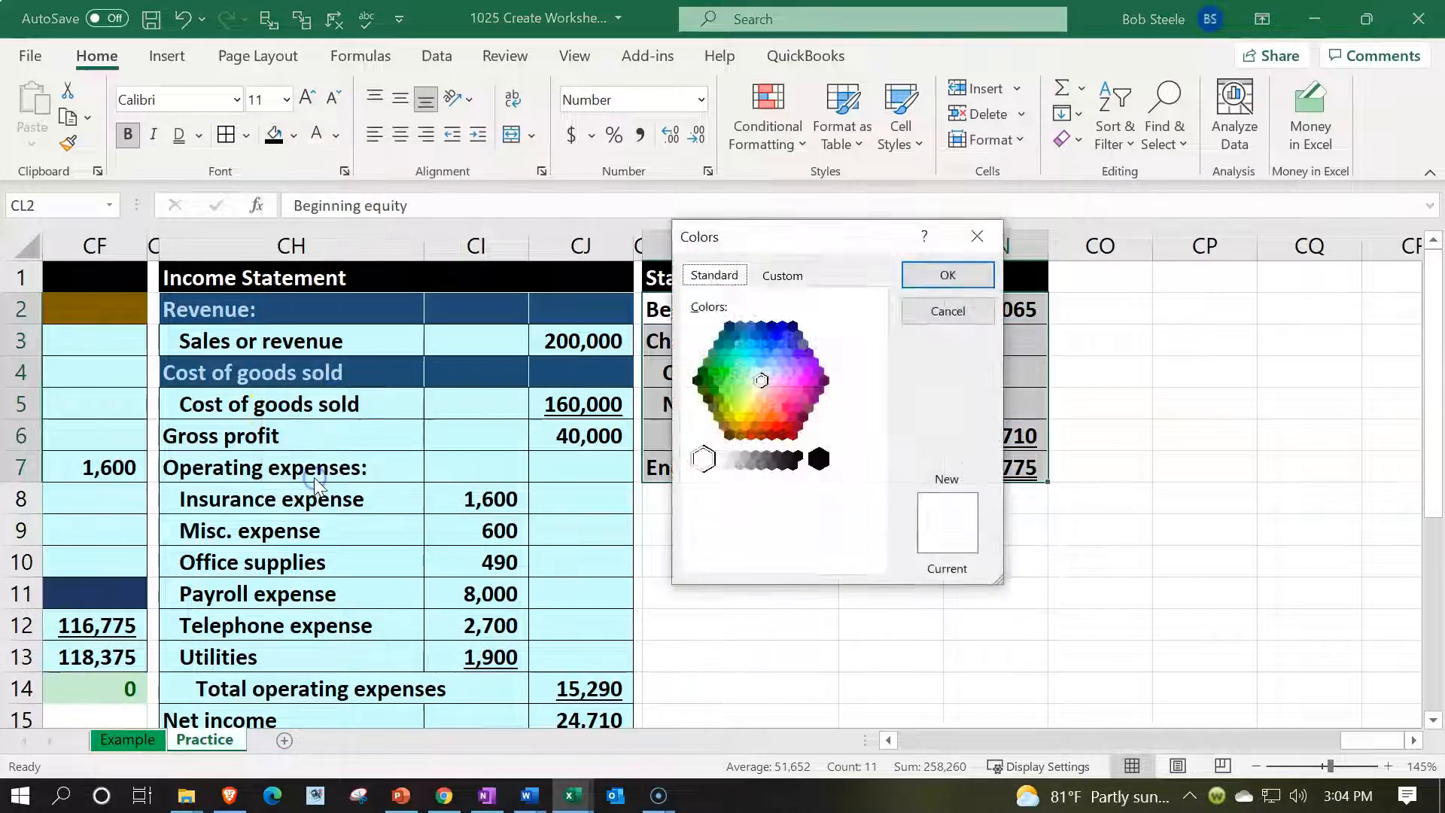
left_click(753, 364)
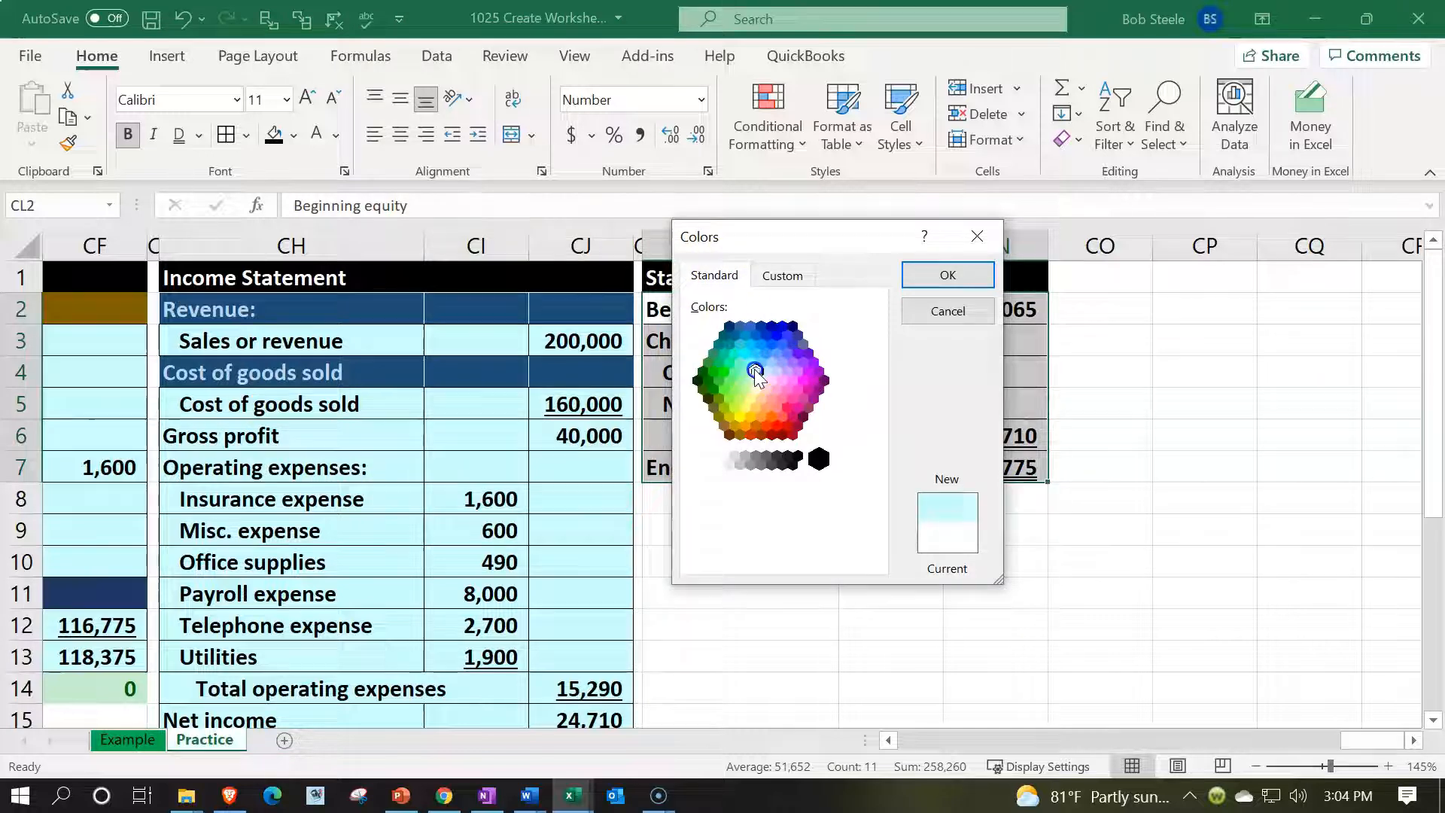
left_click(948, 274)
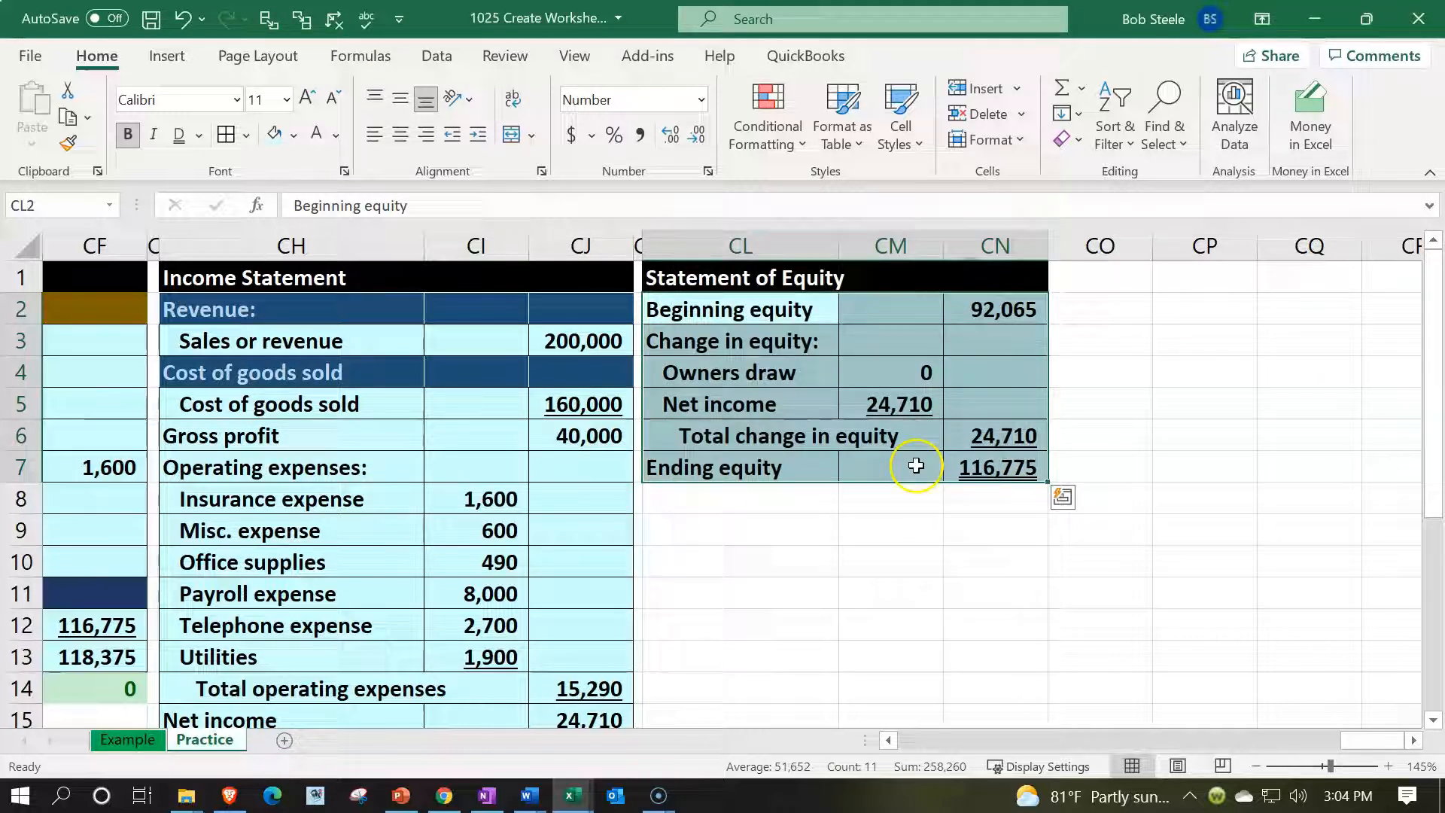
left_click(896, 528)
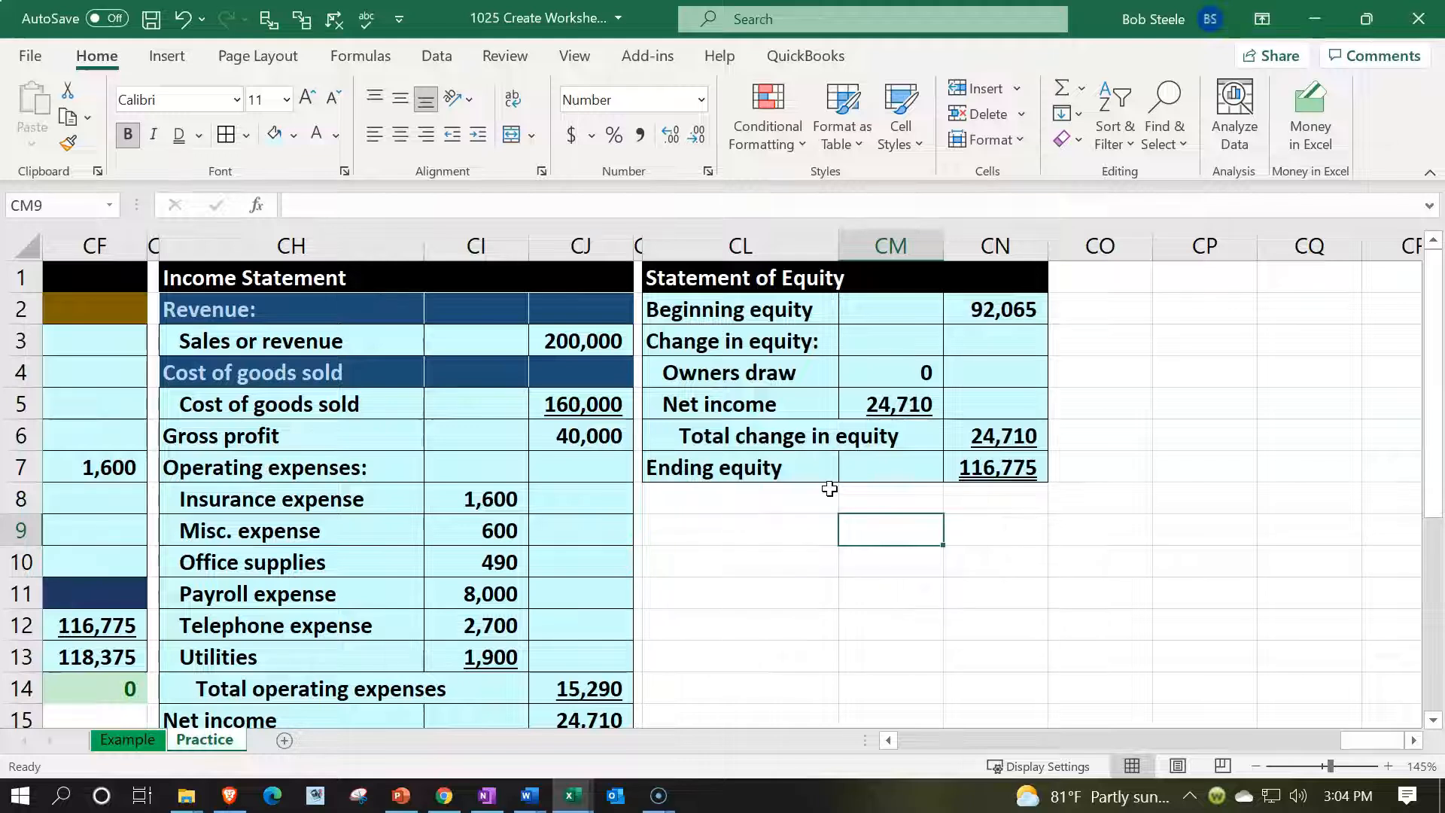
Set the Statement of Equity title in CL1:CN1 to Center Across Selection horizontal alignment.
left_click_drag(693, 280, 962, 273)
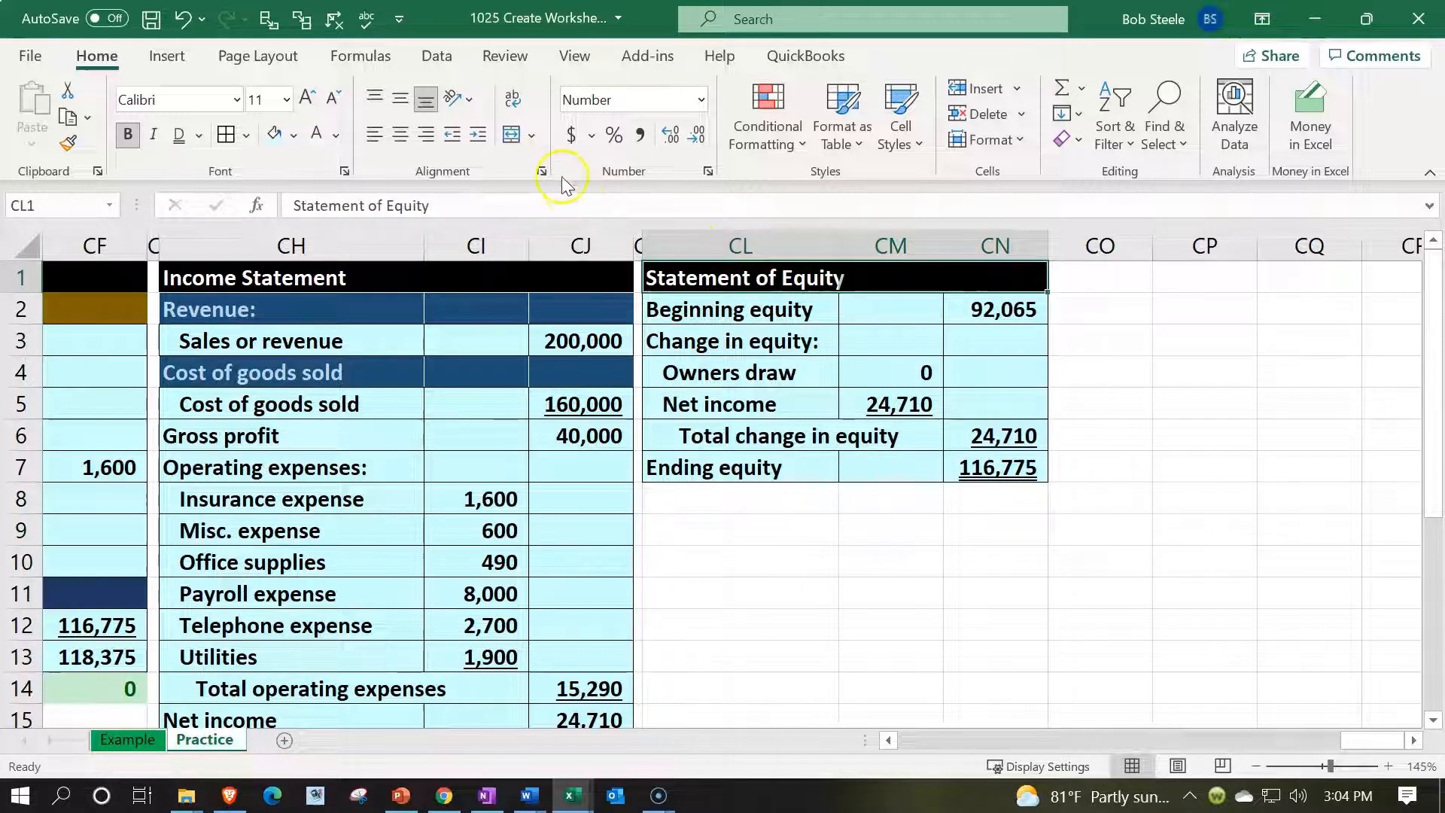
right_click(797, 283)
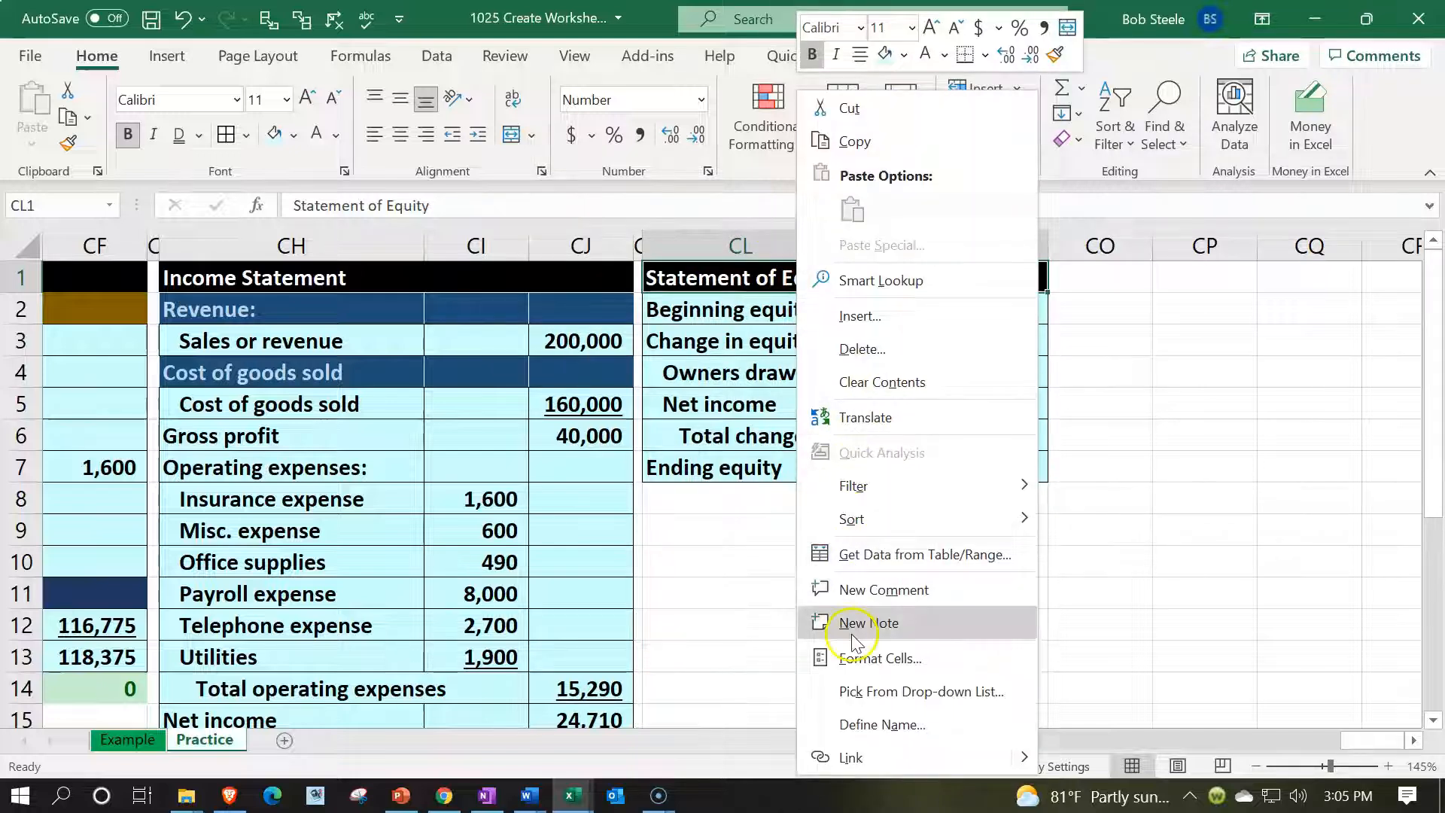
left_click(858, 660)
left_click(705, 256)
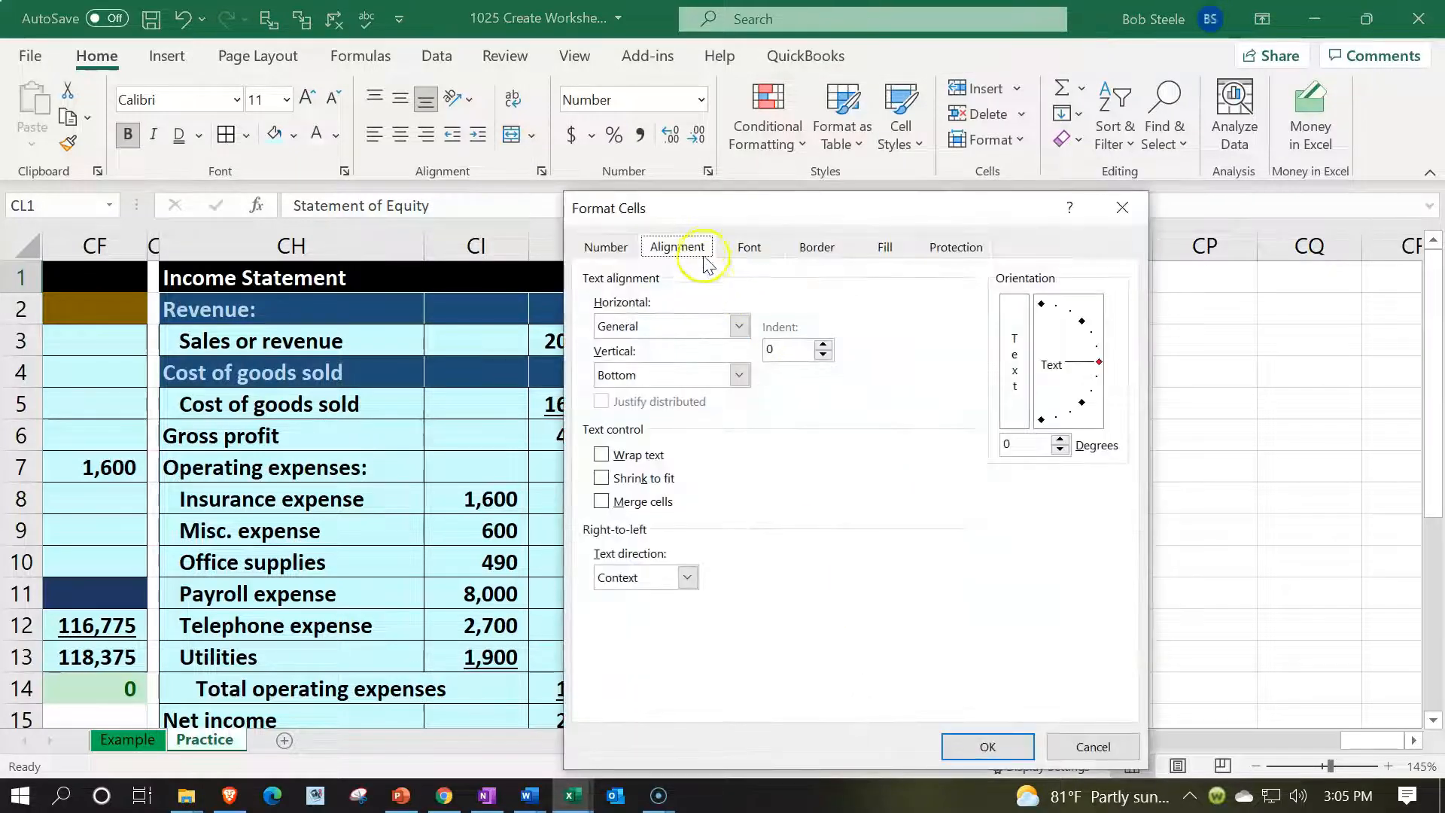
left_click(739, 326)
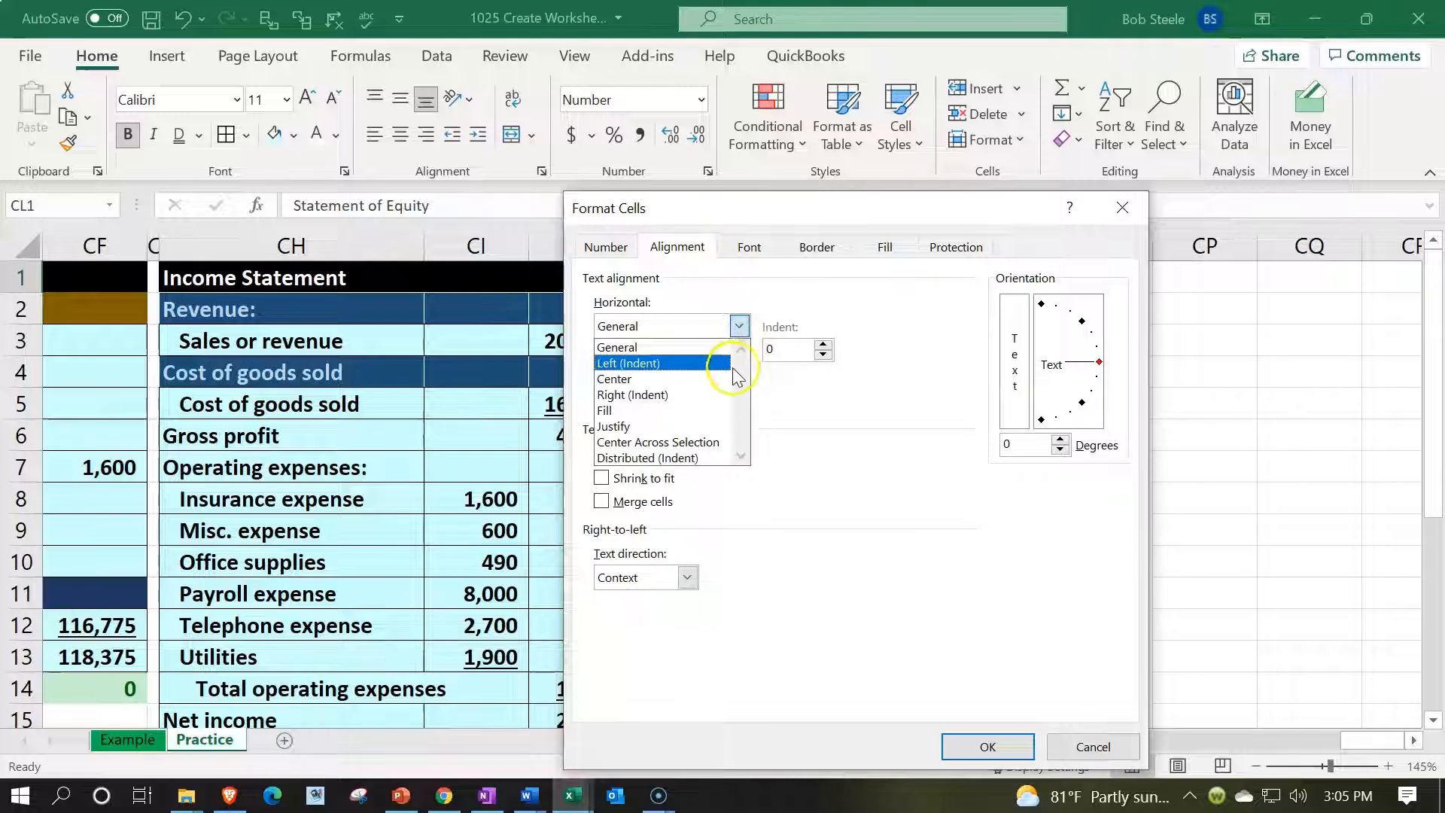
left_click(713, 442)
left_click(1003, 746)
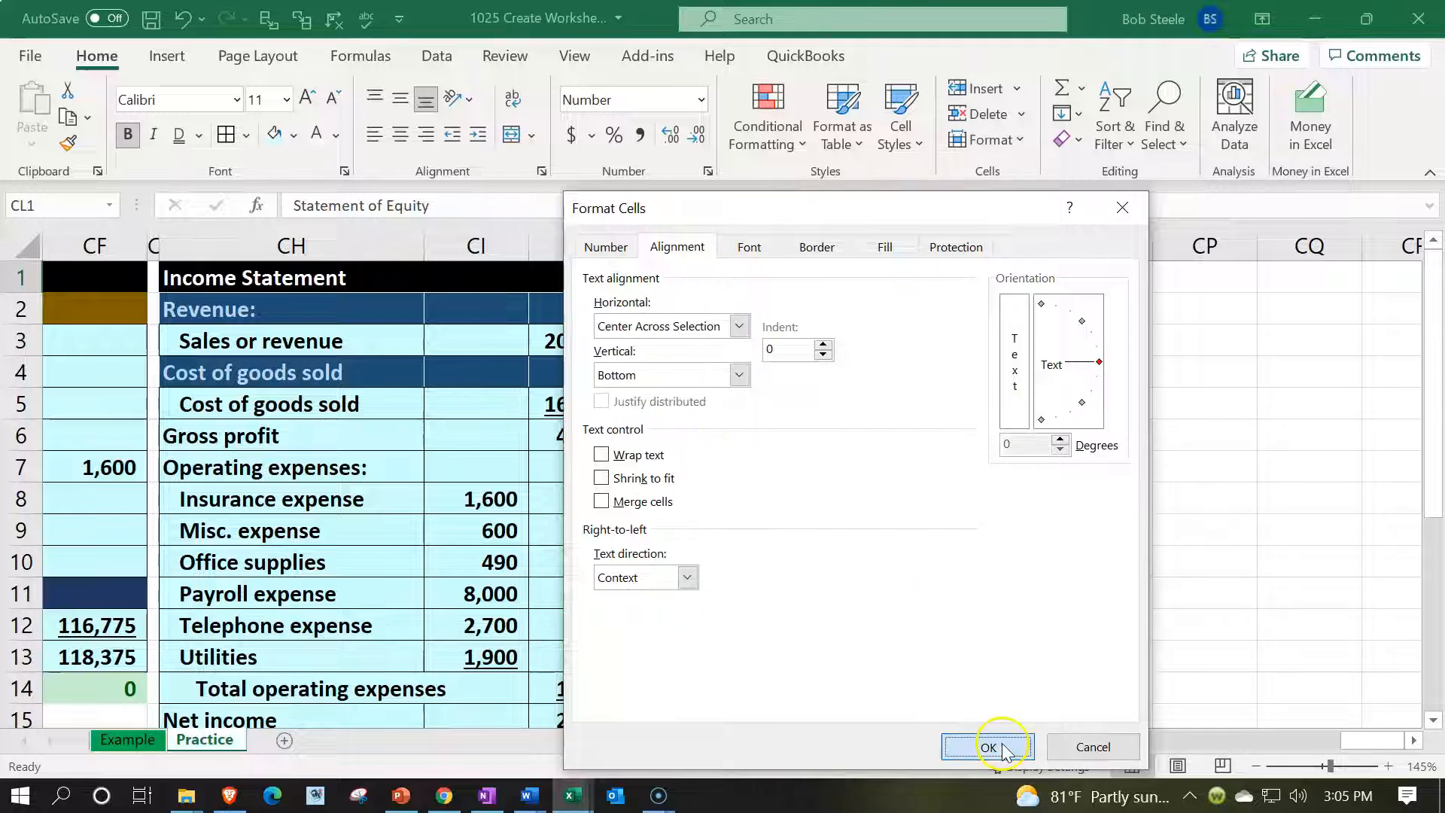
left_click(907, 630)
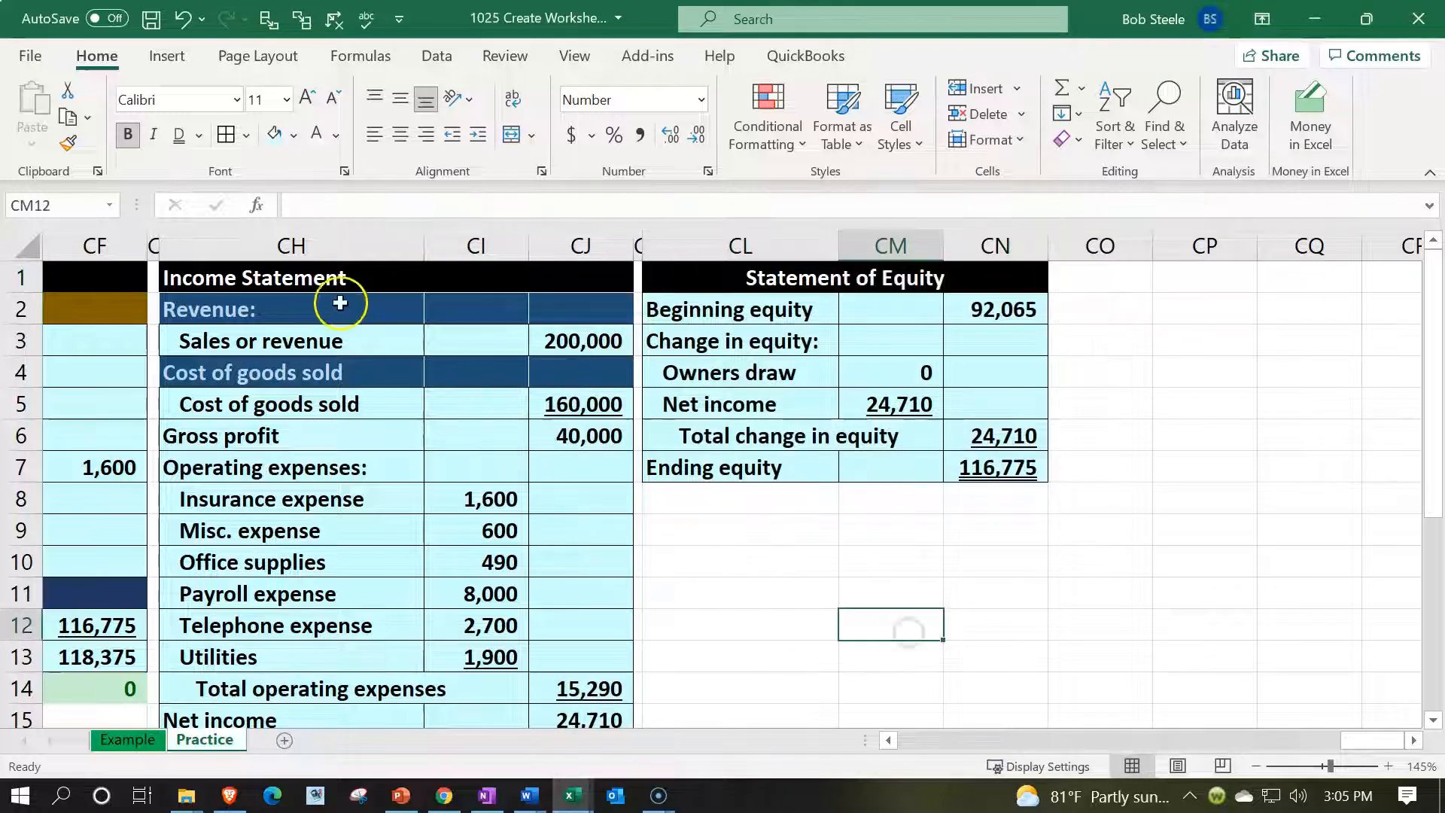
Set the Income Statement title in CH1:CJ1 to Center Across Selection horizontal alignment.
left_click_drag(290, 278, 542, 279)
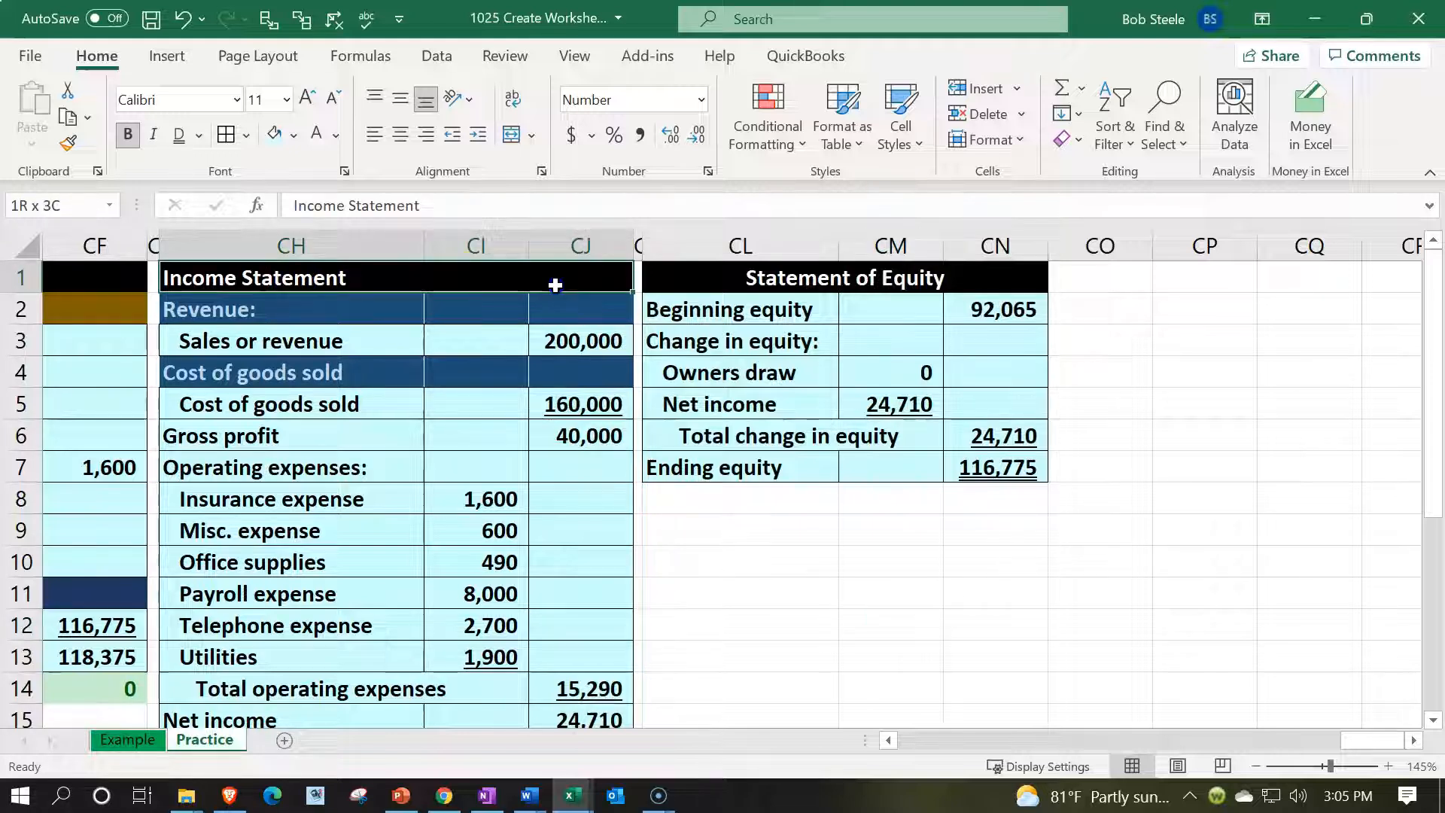
right_click(371, 278)
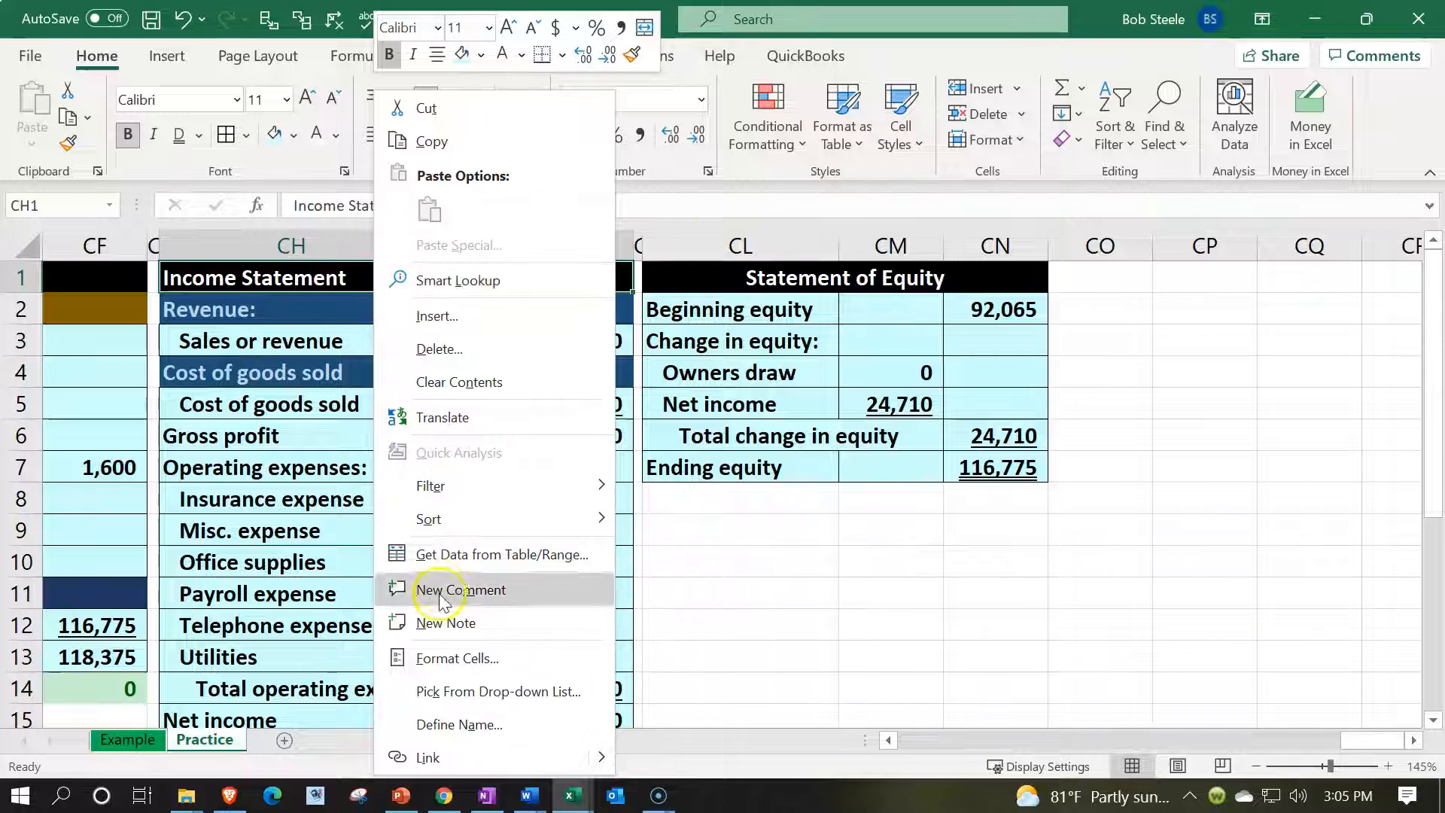
left_click(442, 657)
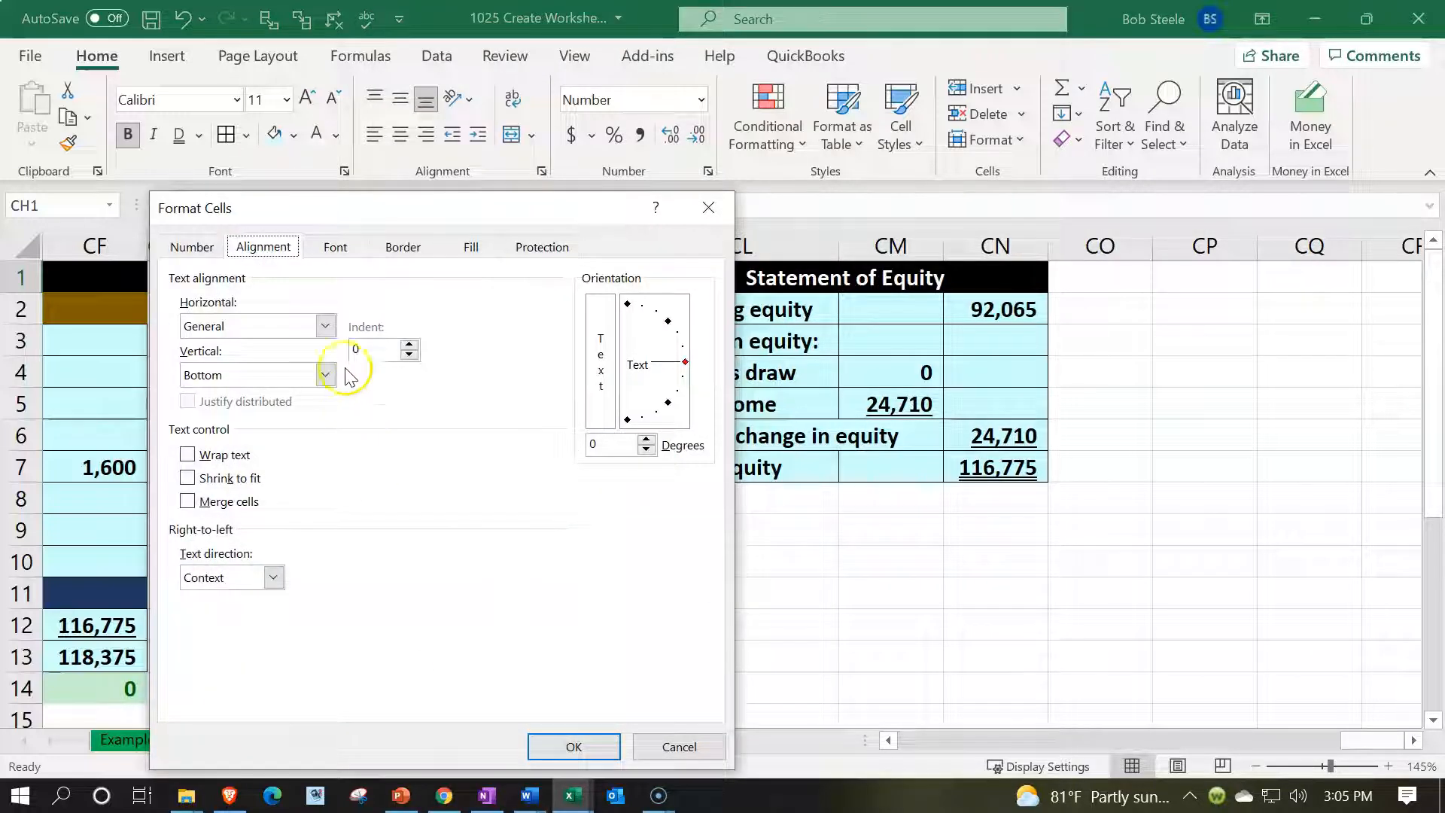
left_click(325, 326)
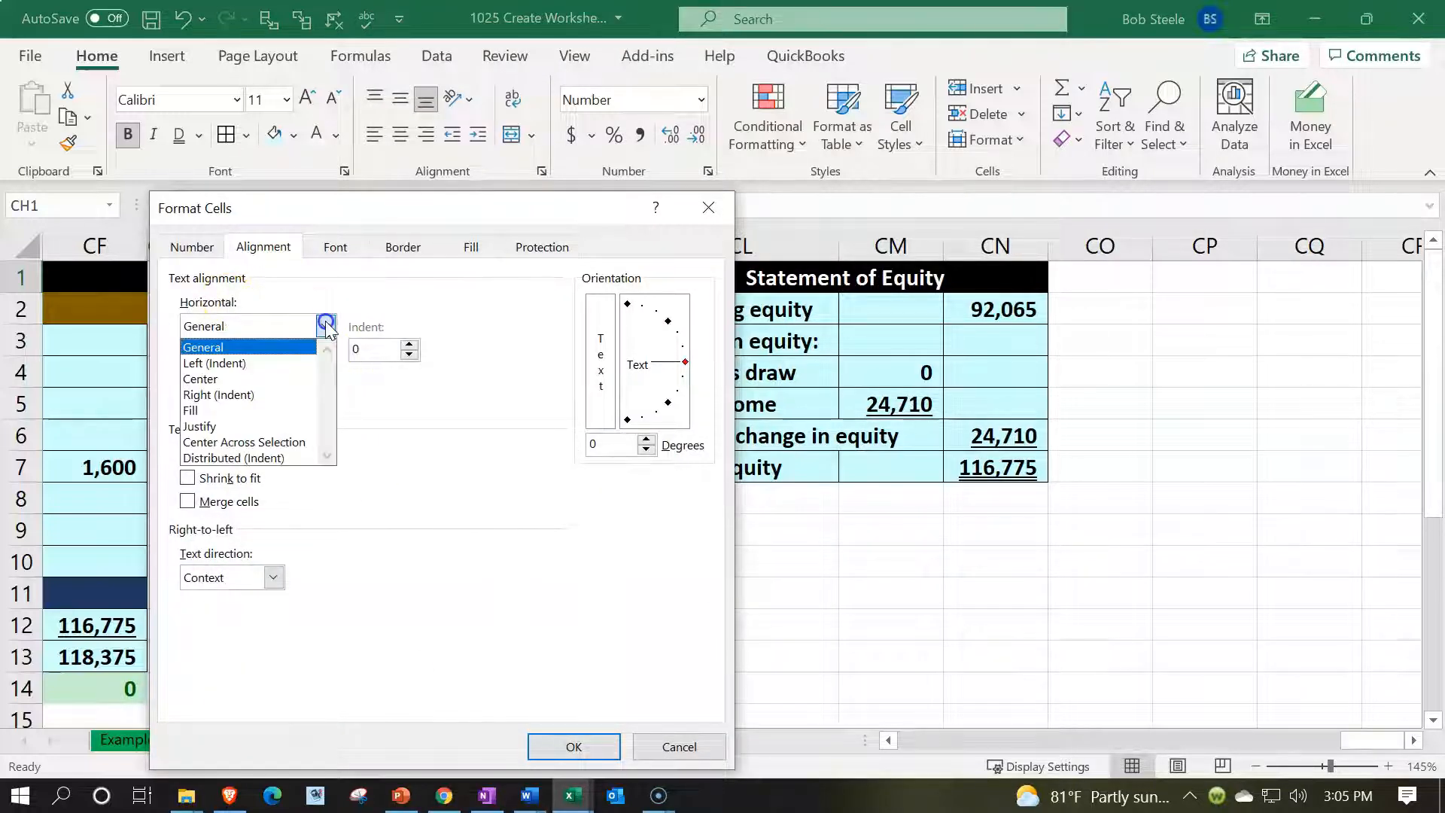
left_click(296, 442)
left_click(572, 745)
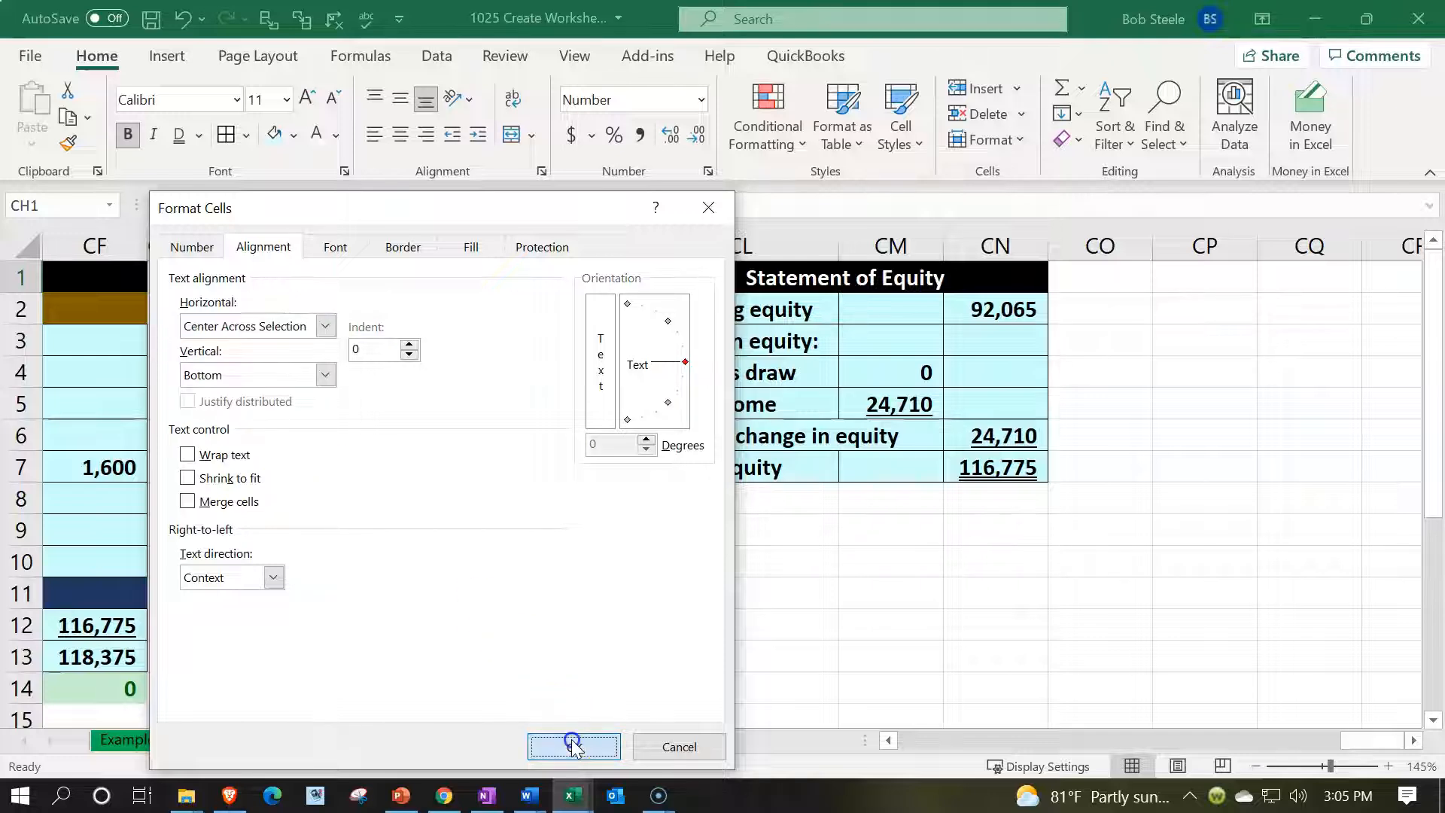
left_click(820, 569)
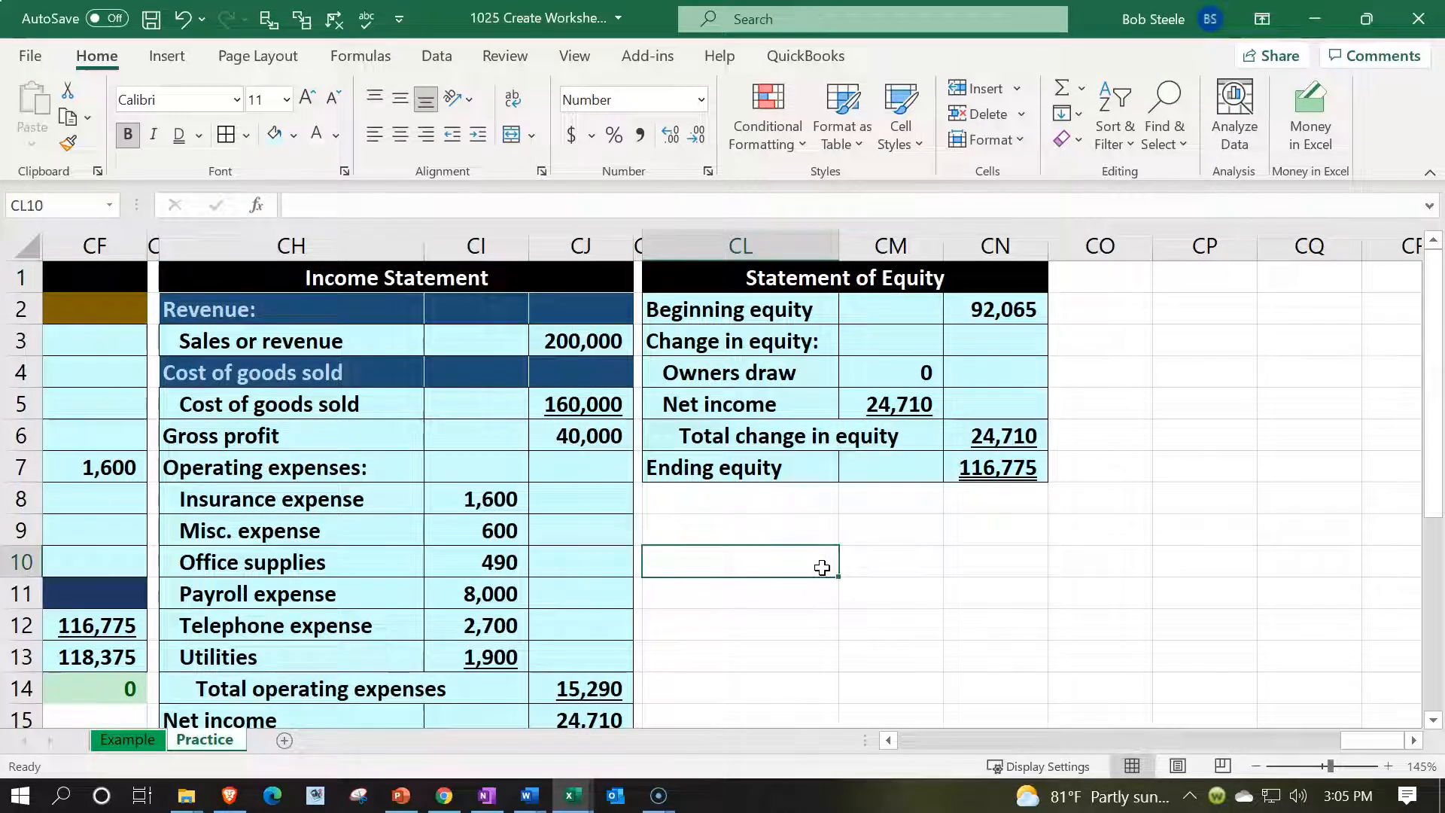
Double underline the balance sheet's Total assets amount in CB13 and Total liabilities & equity amount in CF13.
key("Left")
key("Left")
key("Left")
key("Left")
key("Left")
key("Left")
key("Left")
key("Left")
key("Left")
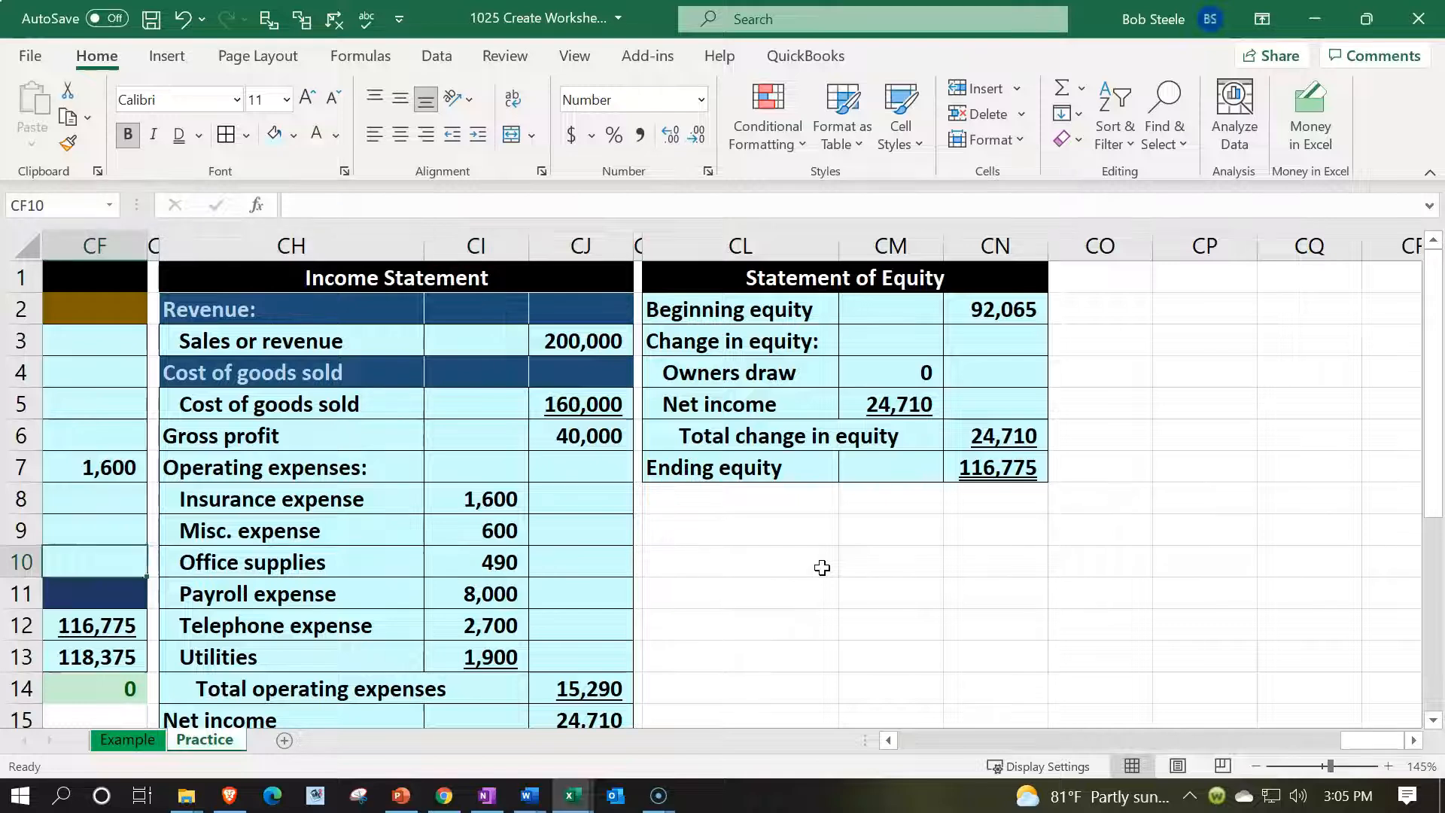
key("Left")
key("Left")
key("Left")
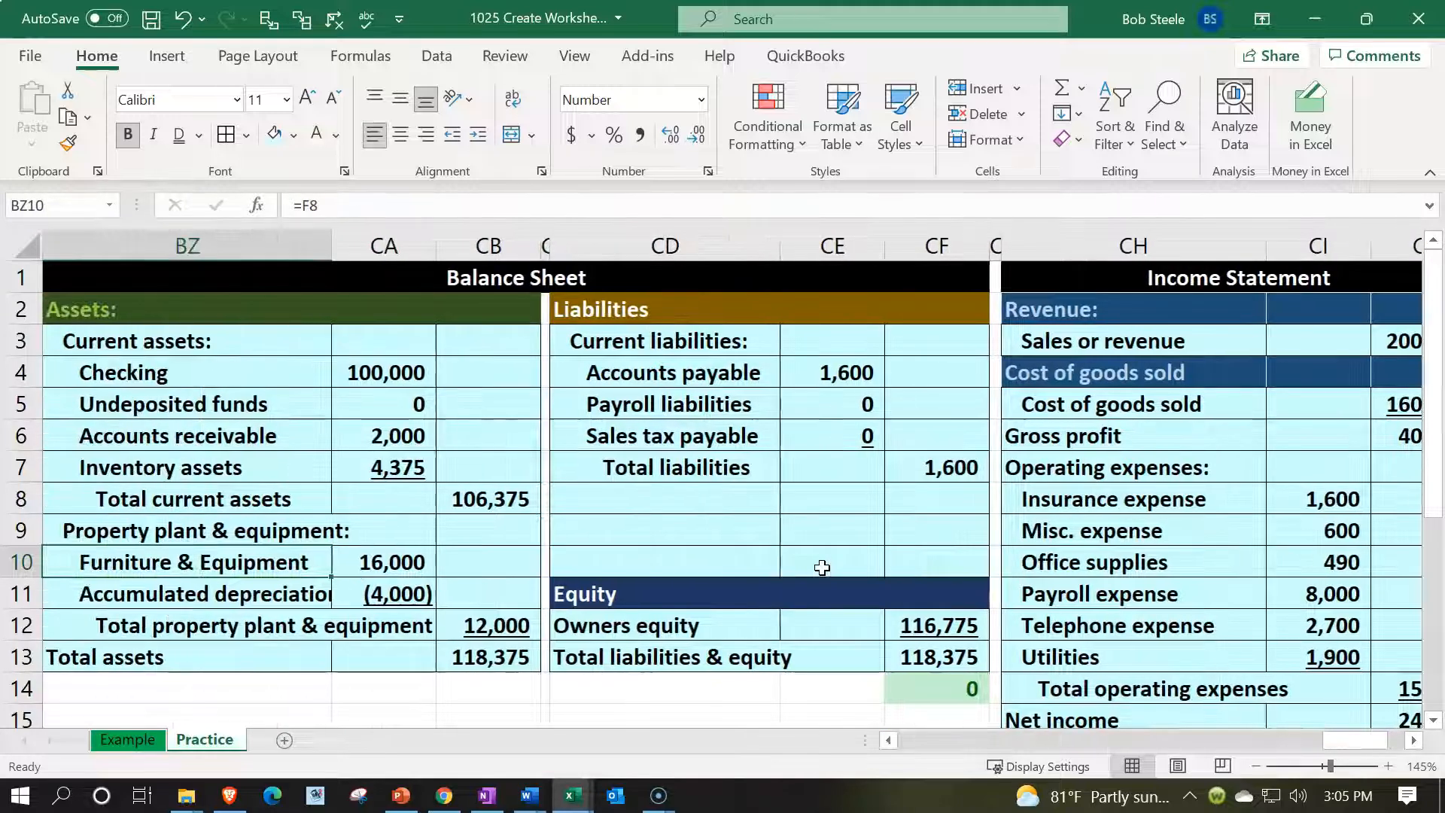
left_click(497, 660)
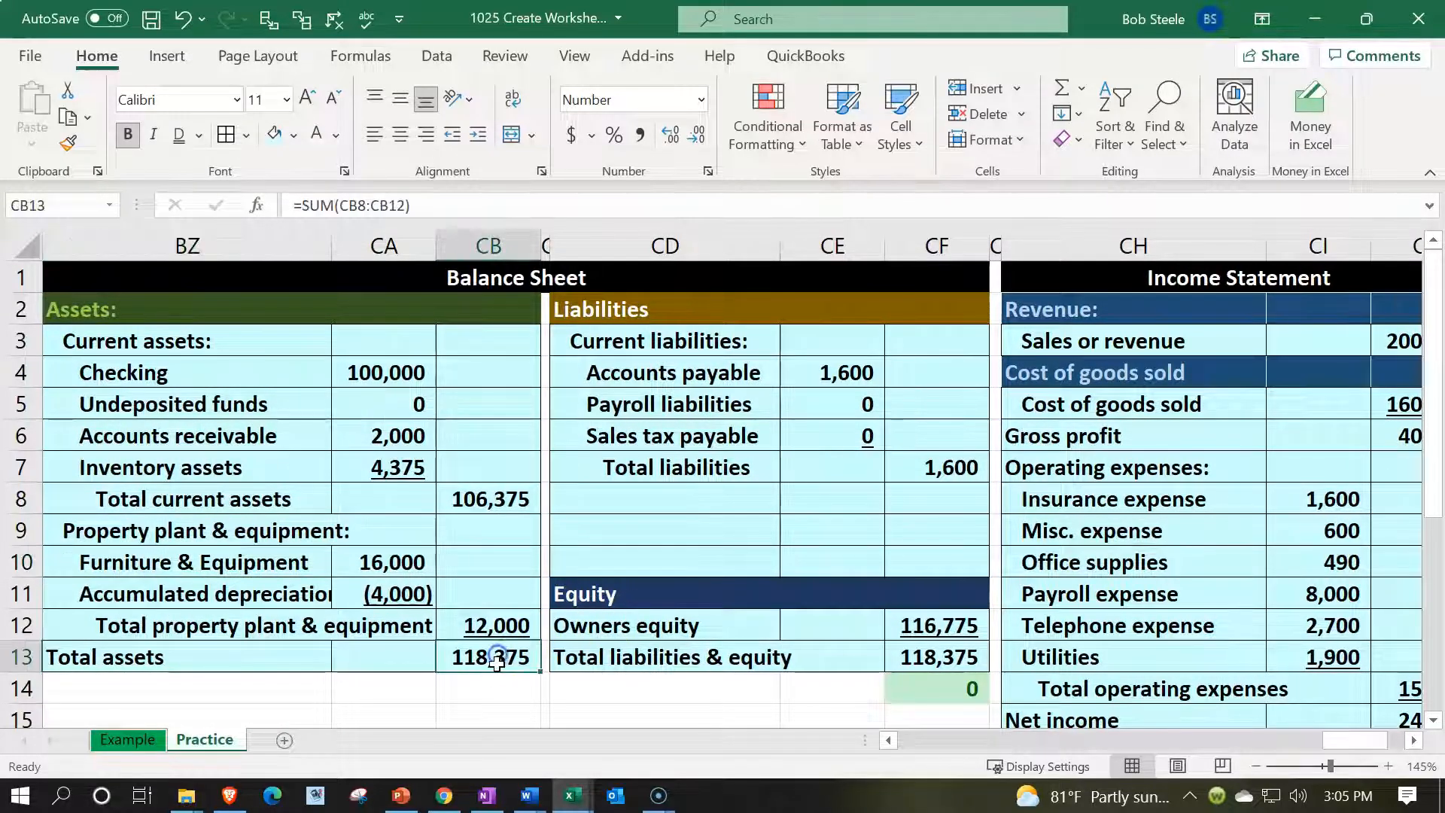
left_click(178, 134)
left_click(920, 647)
left_click(178, 134)
scroll(799, 631, "down", 1)
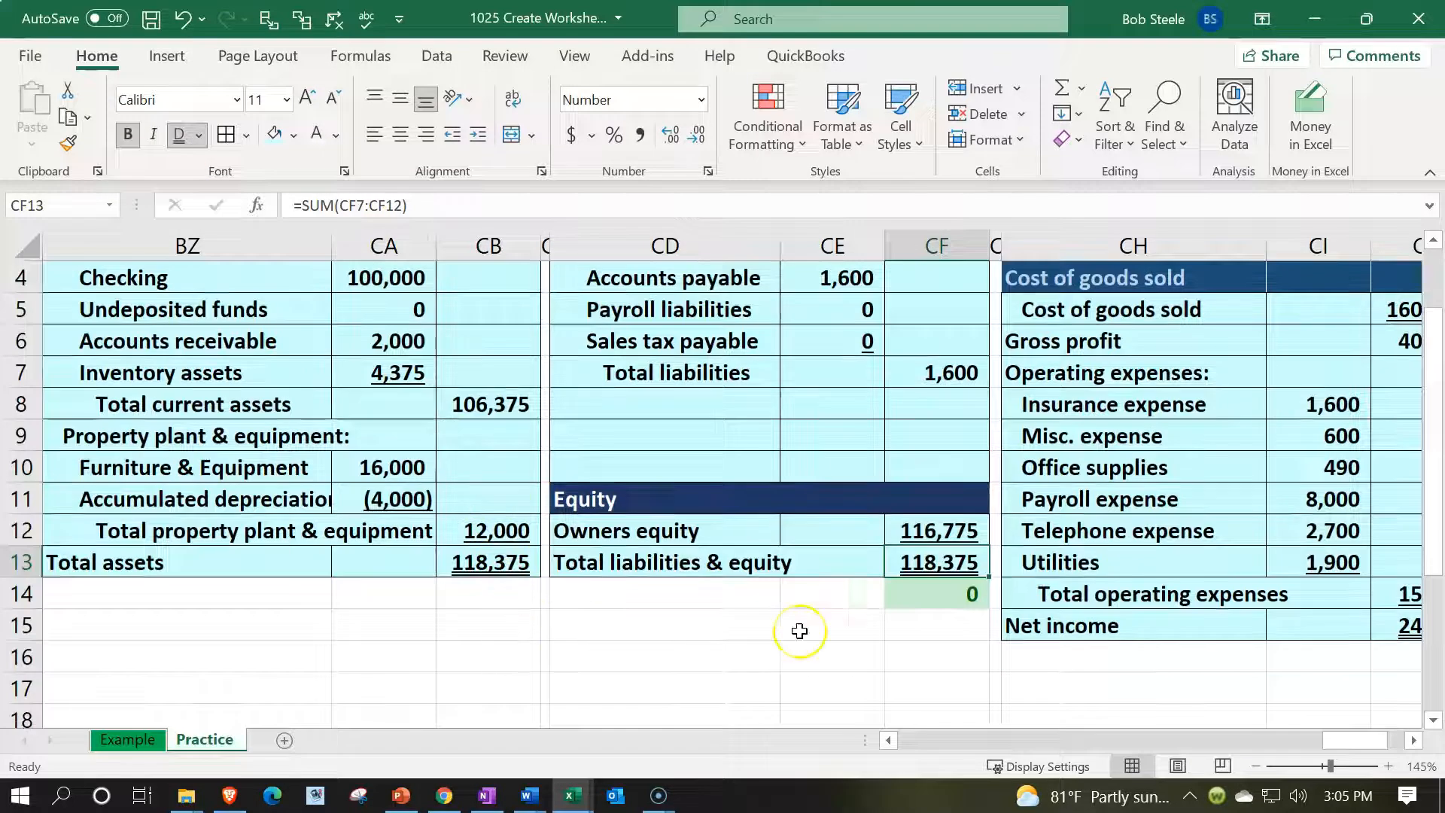
Review the balance check in CF14, the net income in CJ15 and the finished statement of equity.
left_click(949, 594)
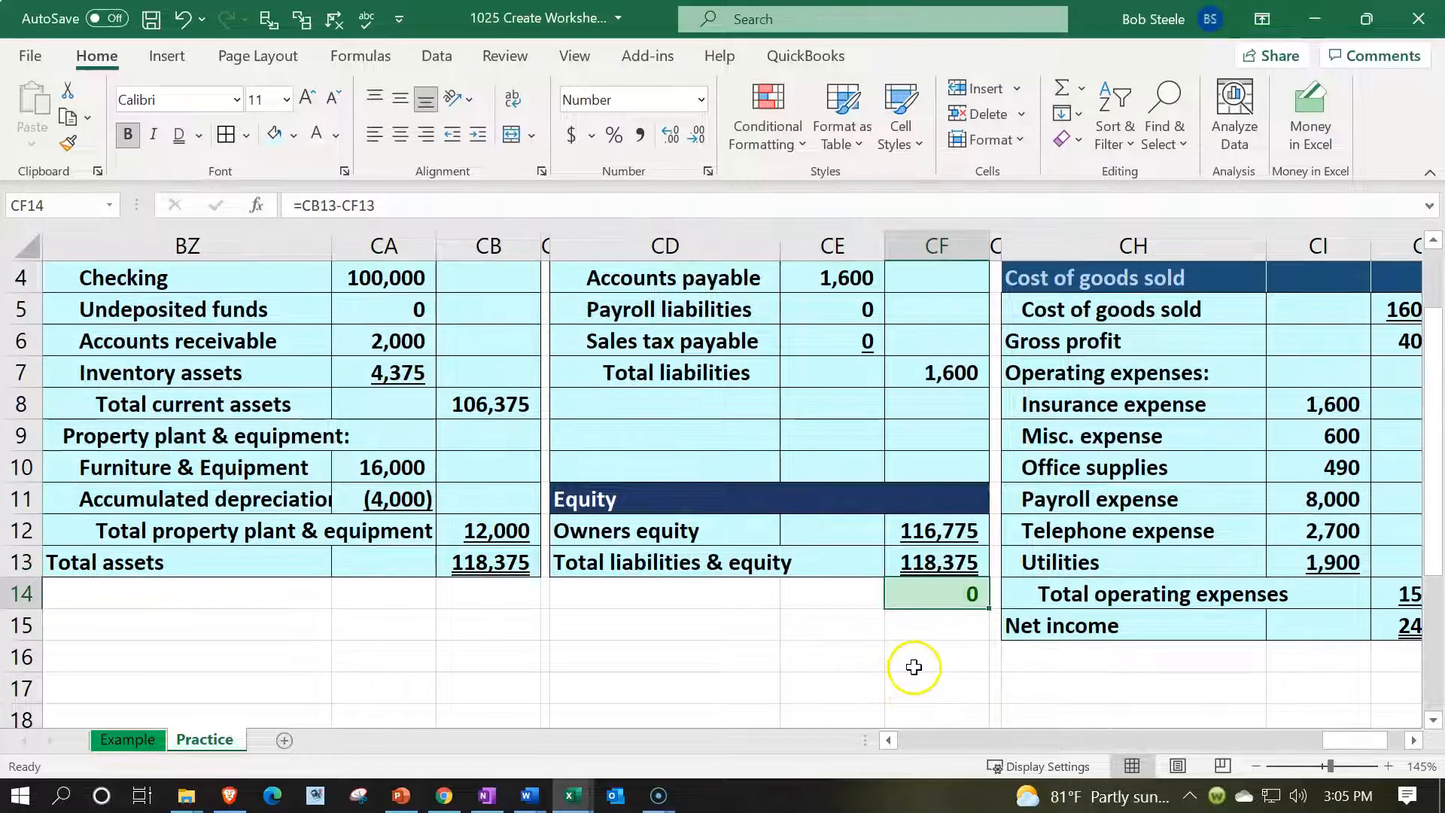
left_click(1035, 647)
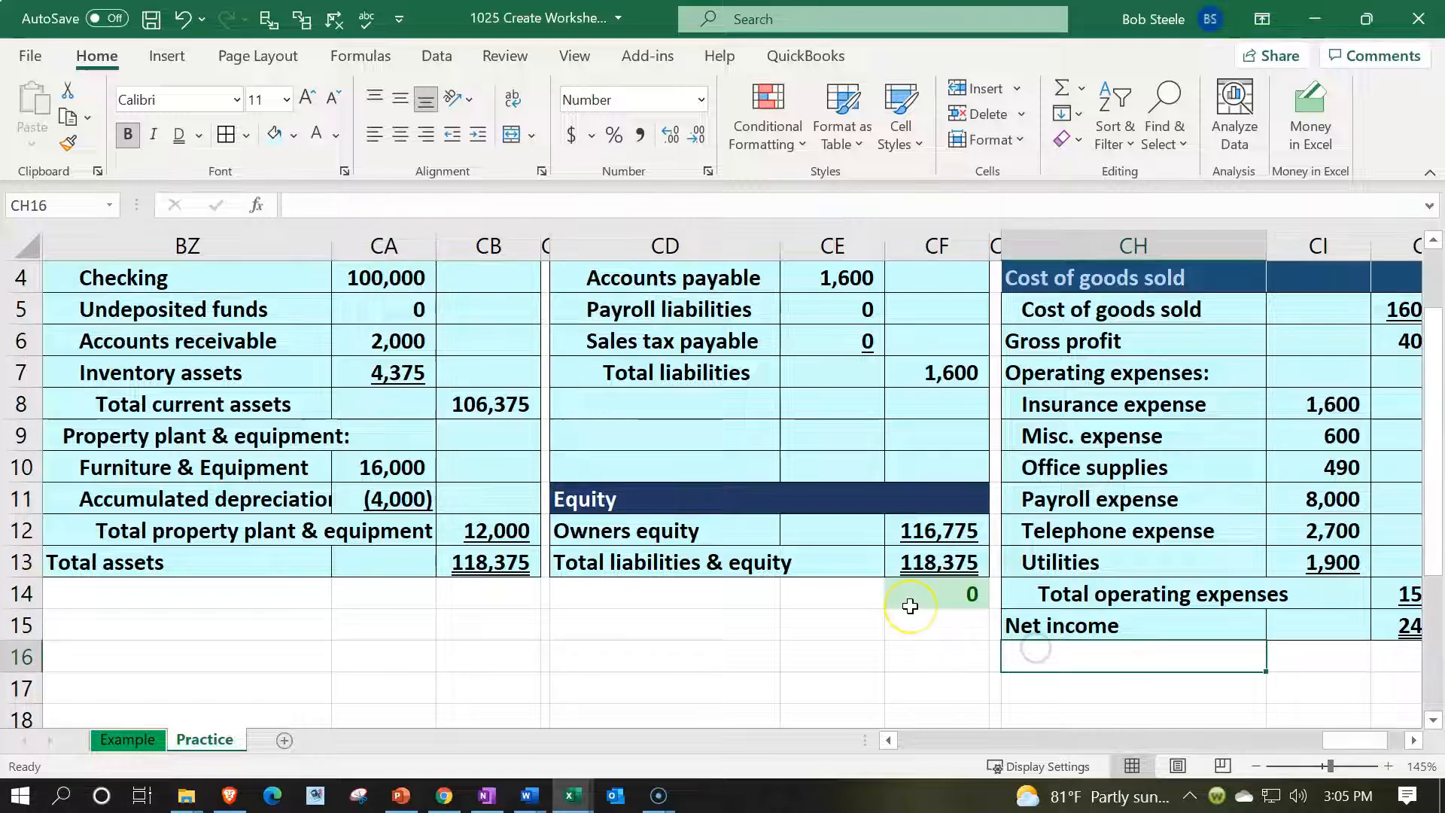
key("Right")
key("Right")
key("Right")
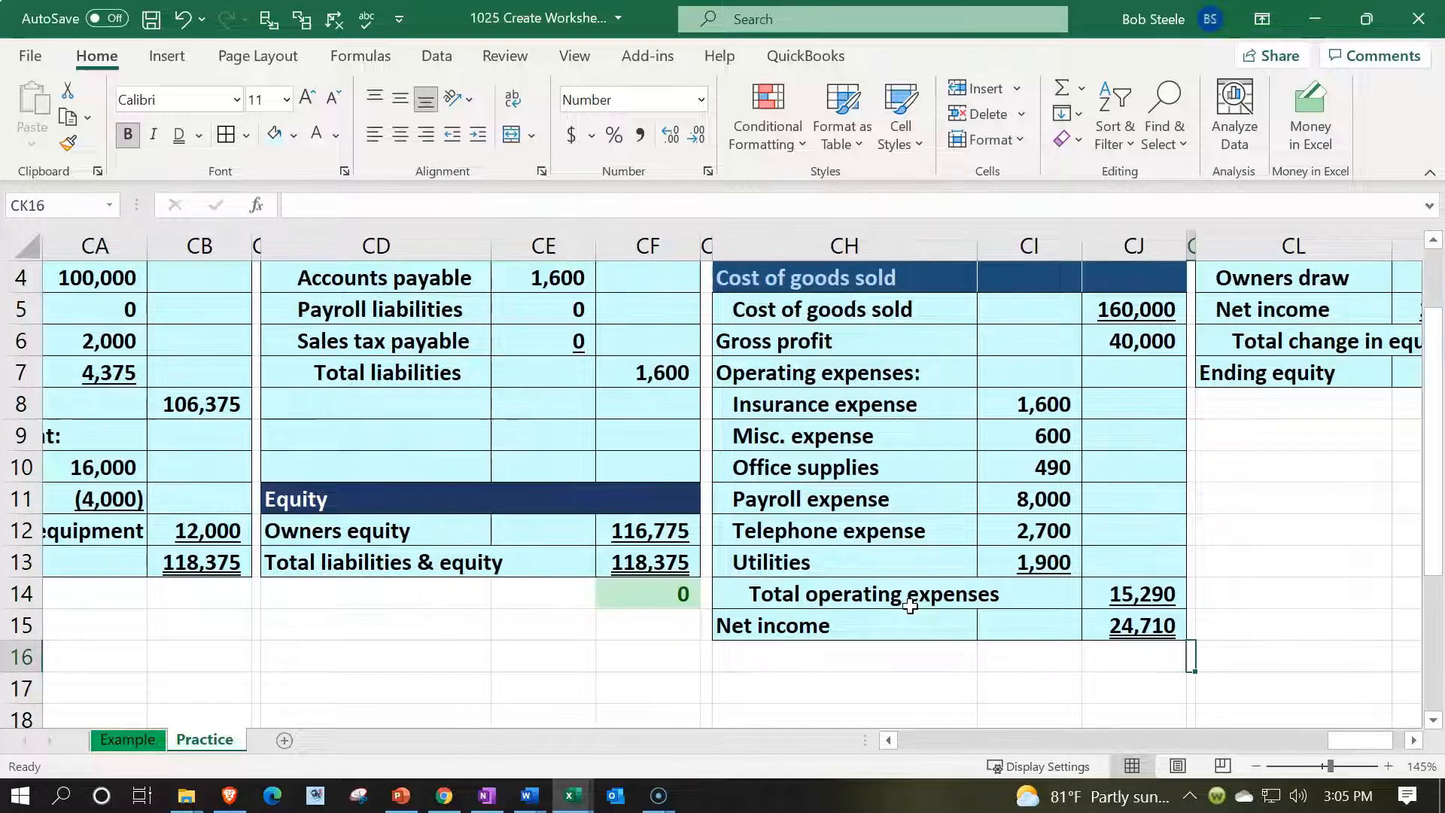
scroll(922, 425, "up", 1)
scroll(891, 459, "down", 1)
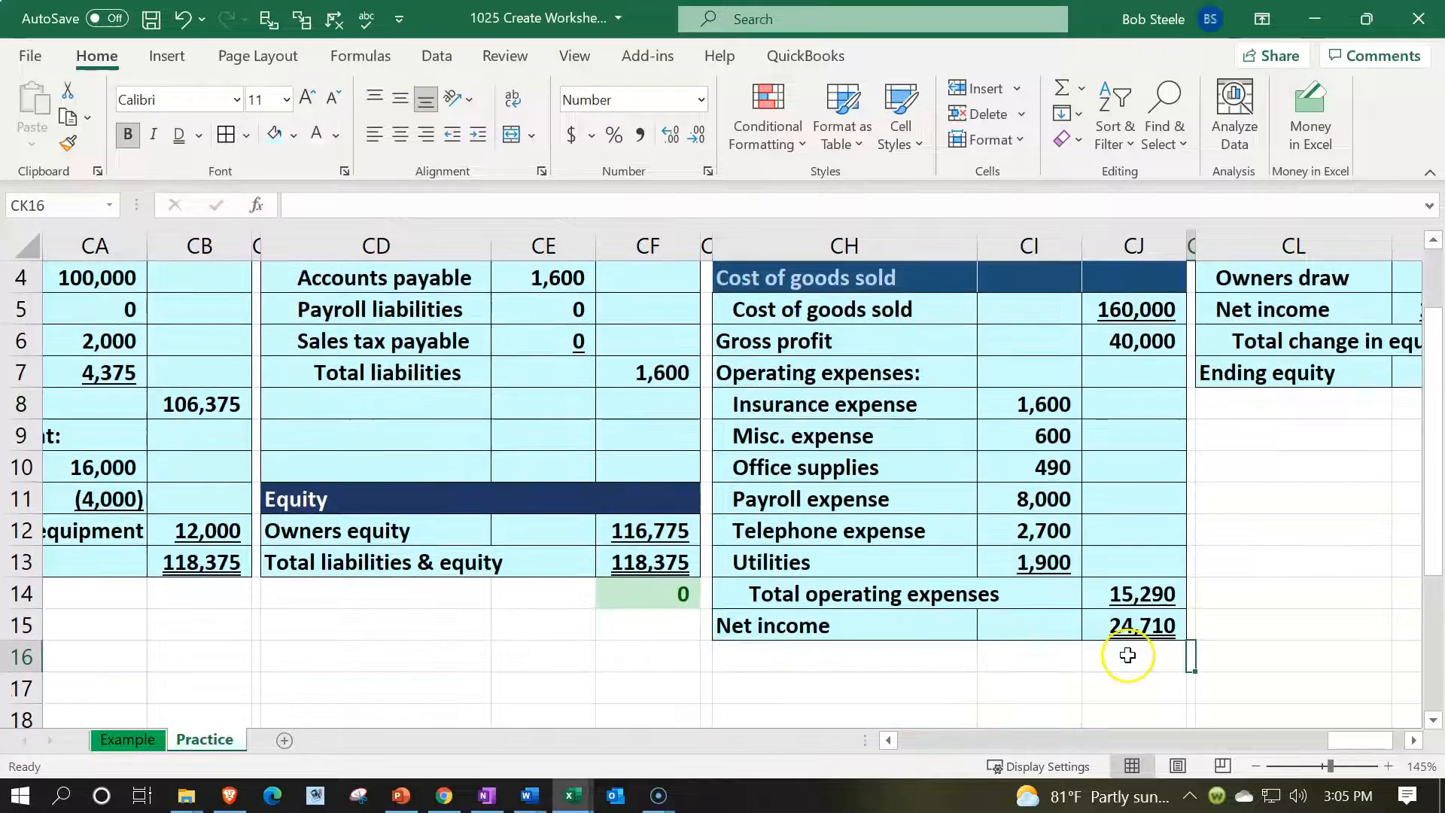
left_click(1138, 627)
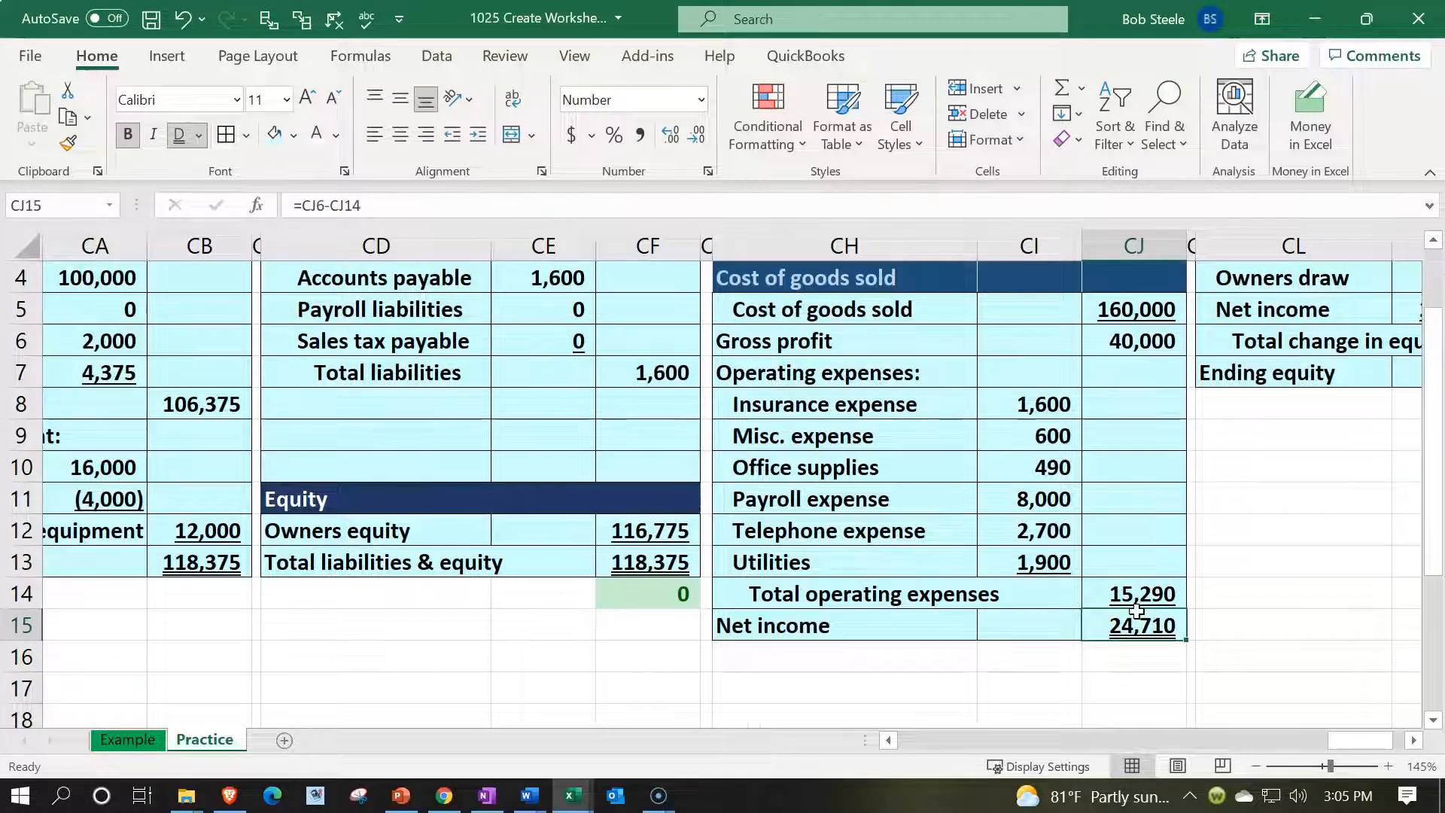
key("Right")
key("Right")
key("Right")
key("Right")
key("Up")
key("Up")
key("Up")
key("Up")
key("Up")
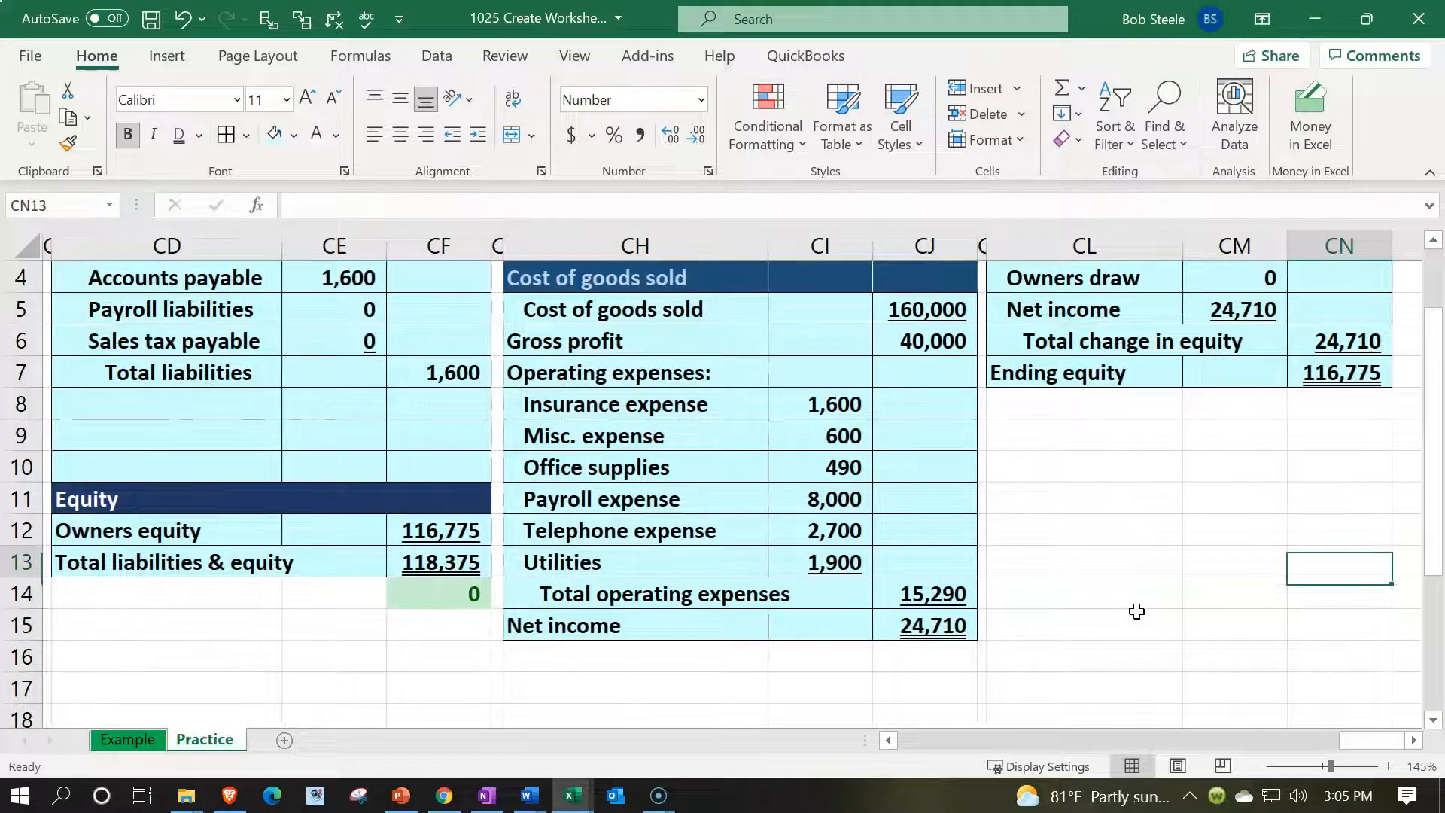
Link the net income in CM5 of the statement of equity to the income statement's net income in CJ15.
key("Up")
key("Up")
key("Up")
key("Up")
key("Up")
key("Left")
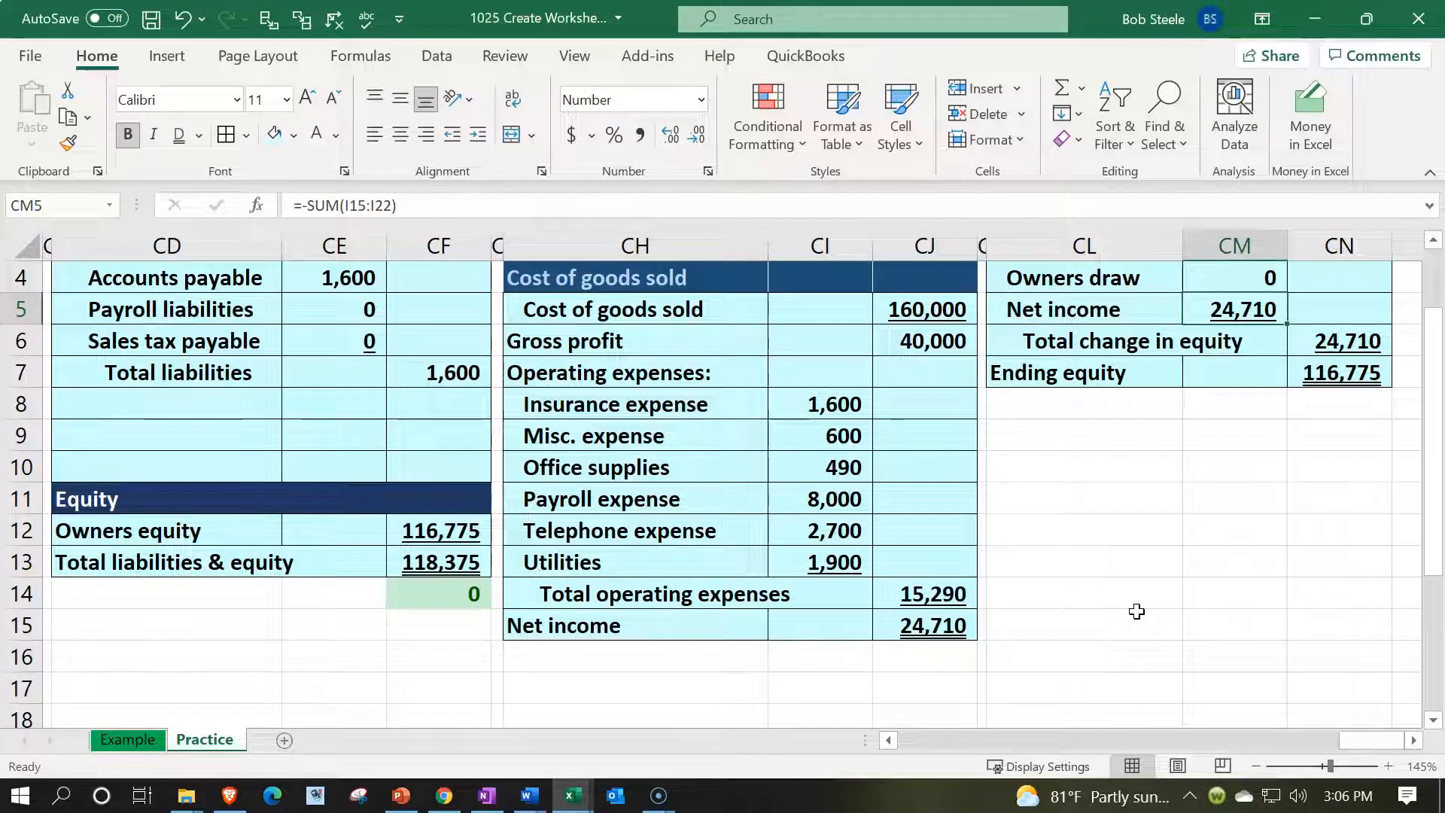
type("=")
key("Down")
key("Down")
key("Down")
key("Down")
key("Down")
key("Down")
key("Down")
key("Down")
key("Down")
key("Down")
key("Left")
key("Left")
key("Left")
key("Return")
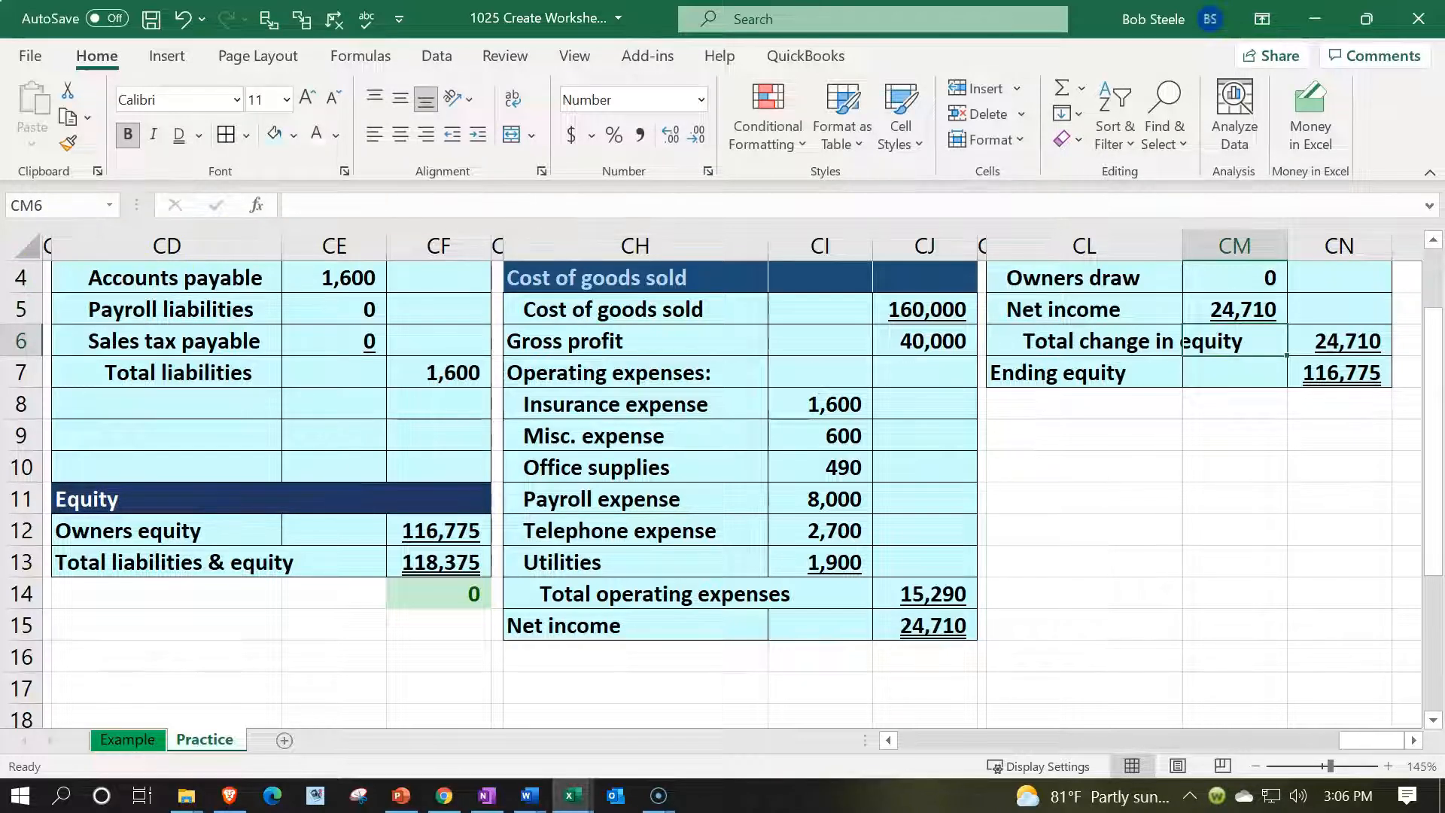
Check the balance difference in CF14 and compare ending equity in CN7 with the balance sheet's owners equity in CF12.
left_click(466, 592)
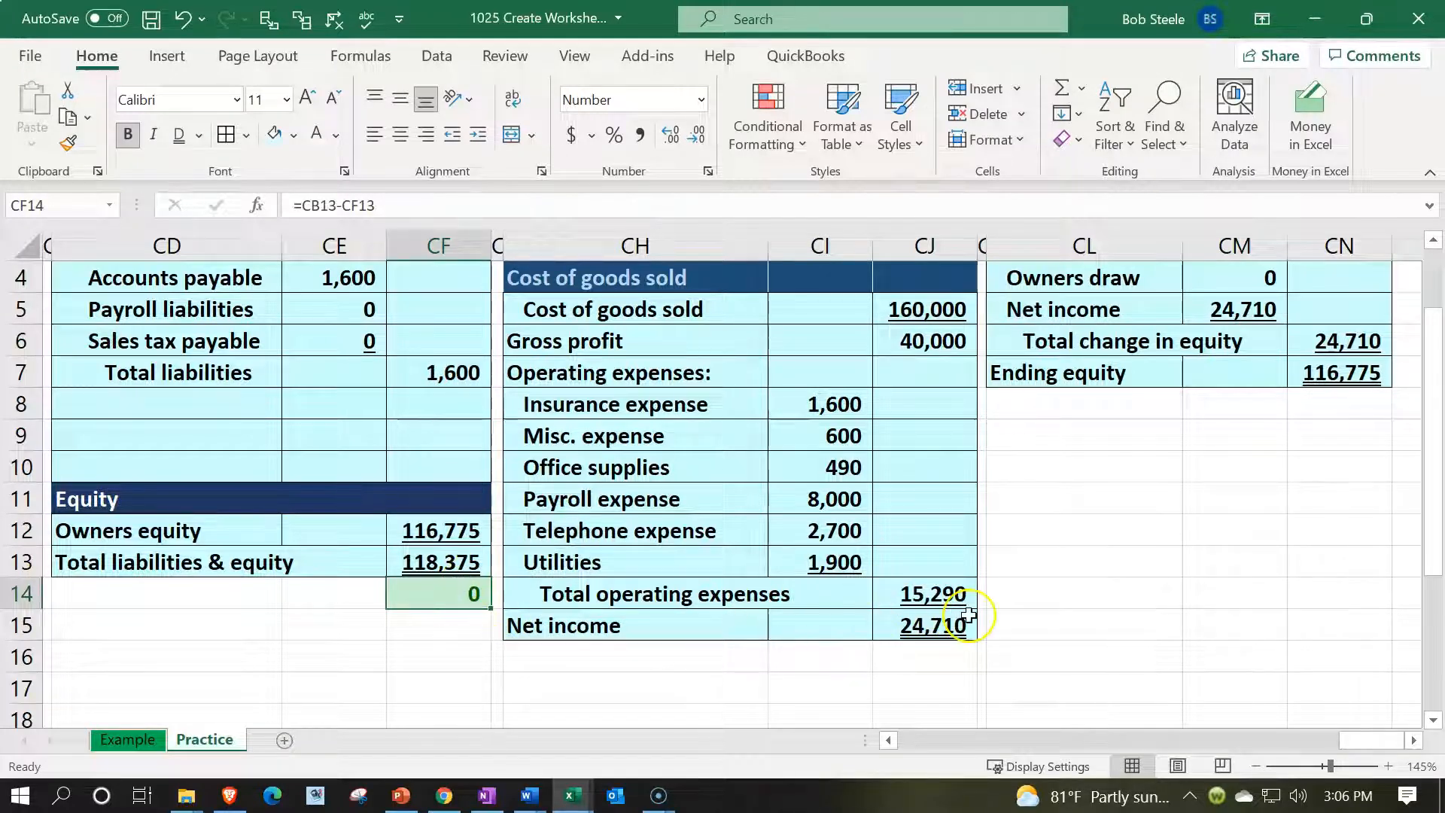
scroll(983, 597, "up", 1)
left_click(1324, 468)
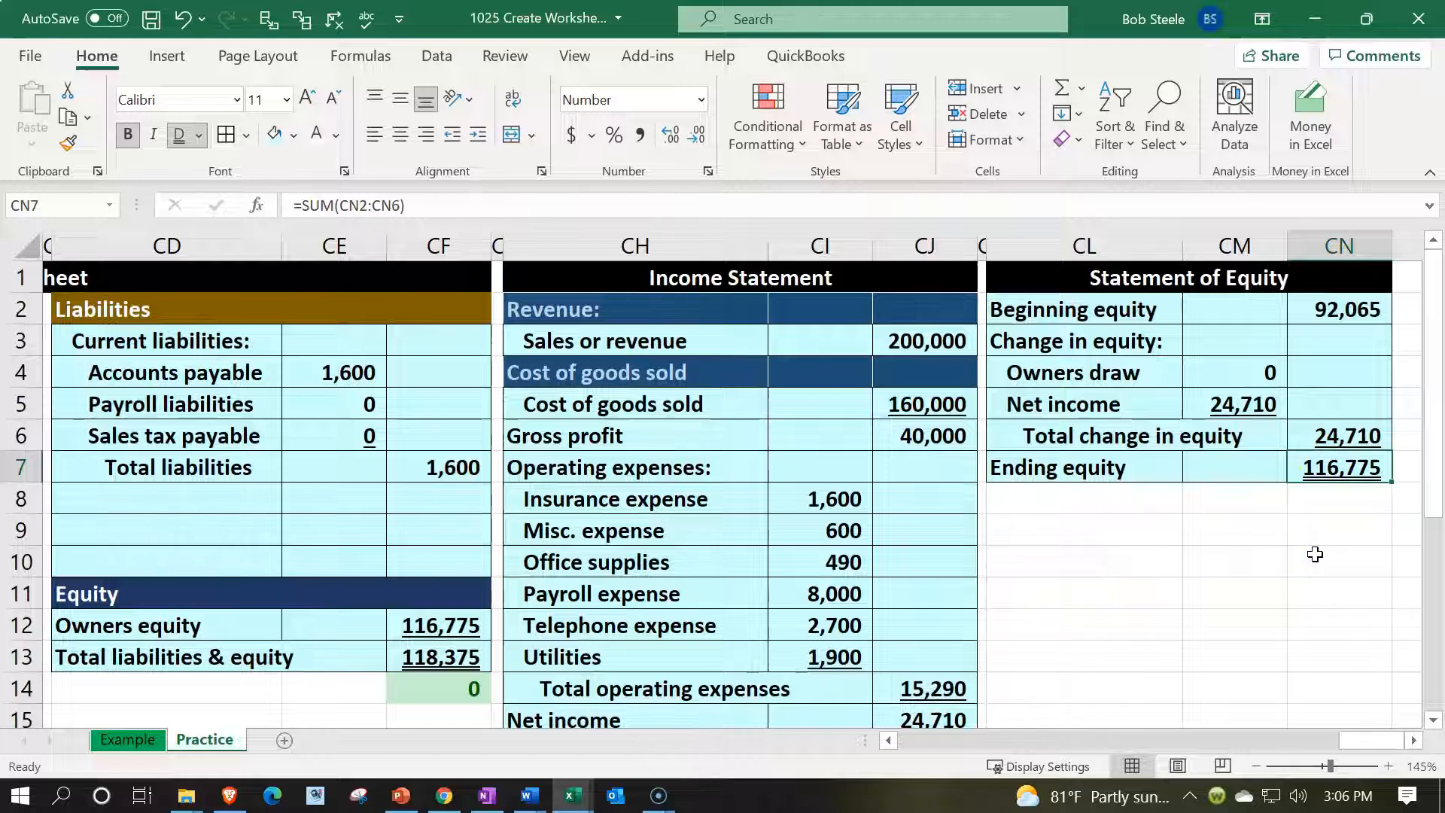
left_click(434, 614)
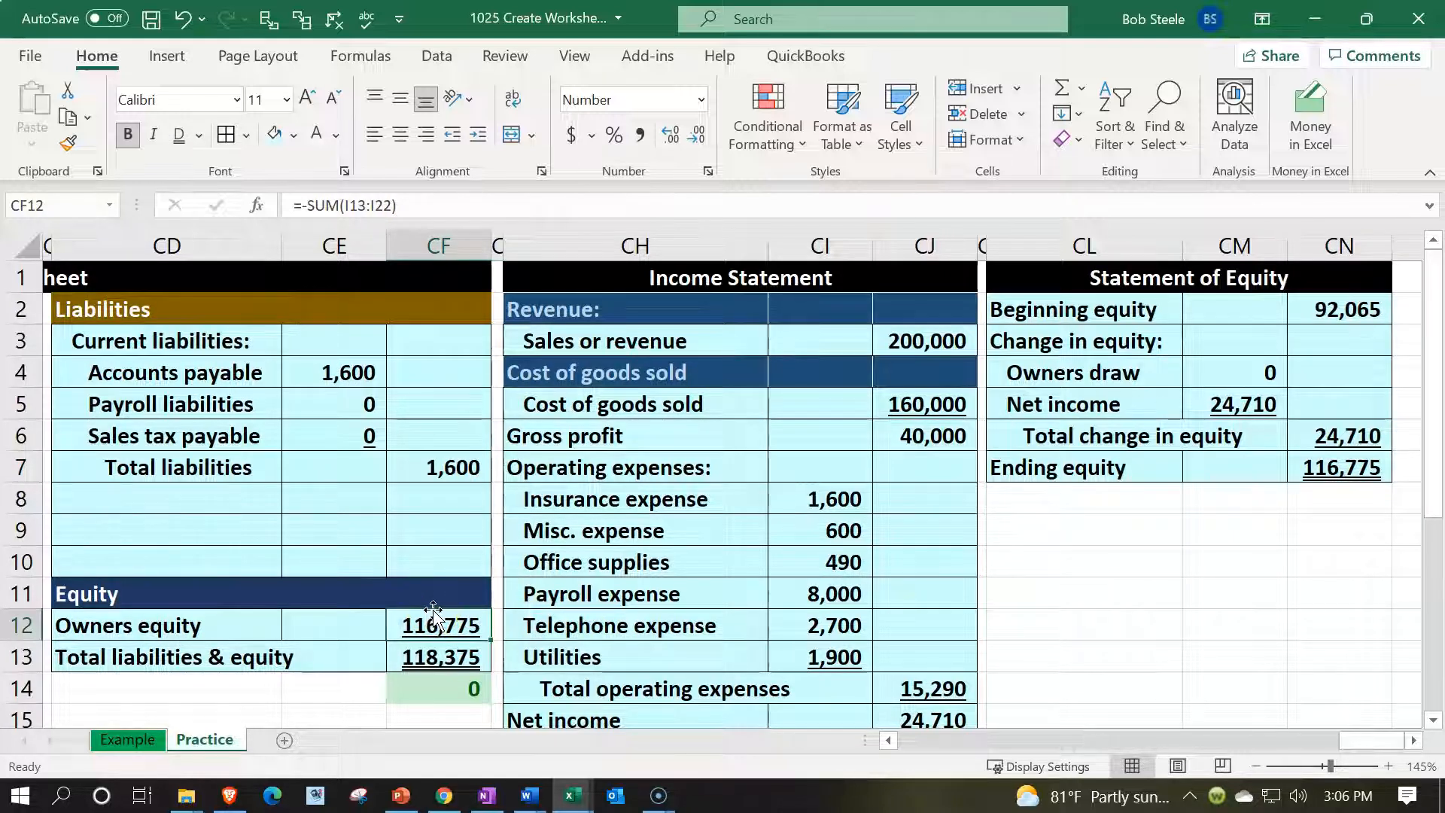
left_click(1314, 749)
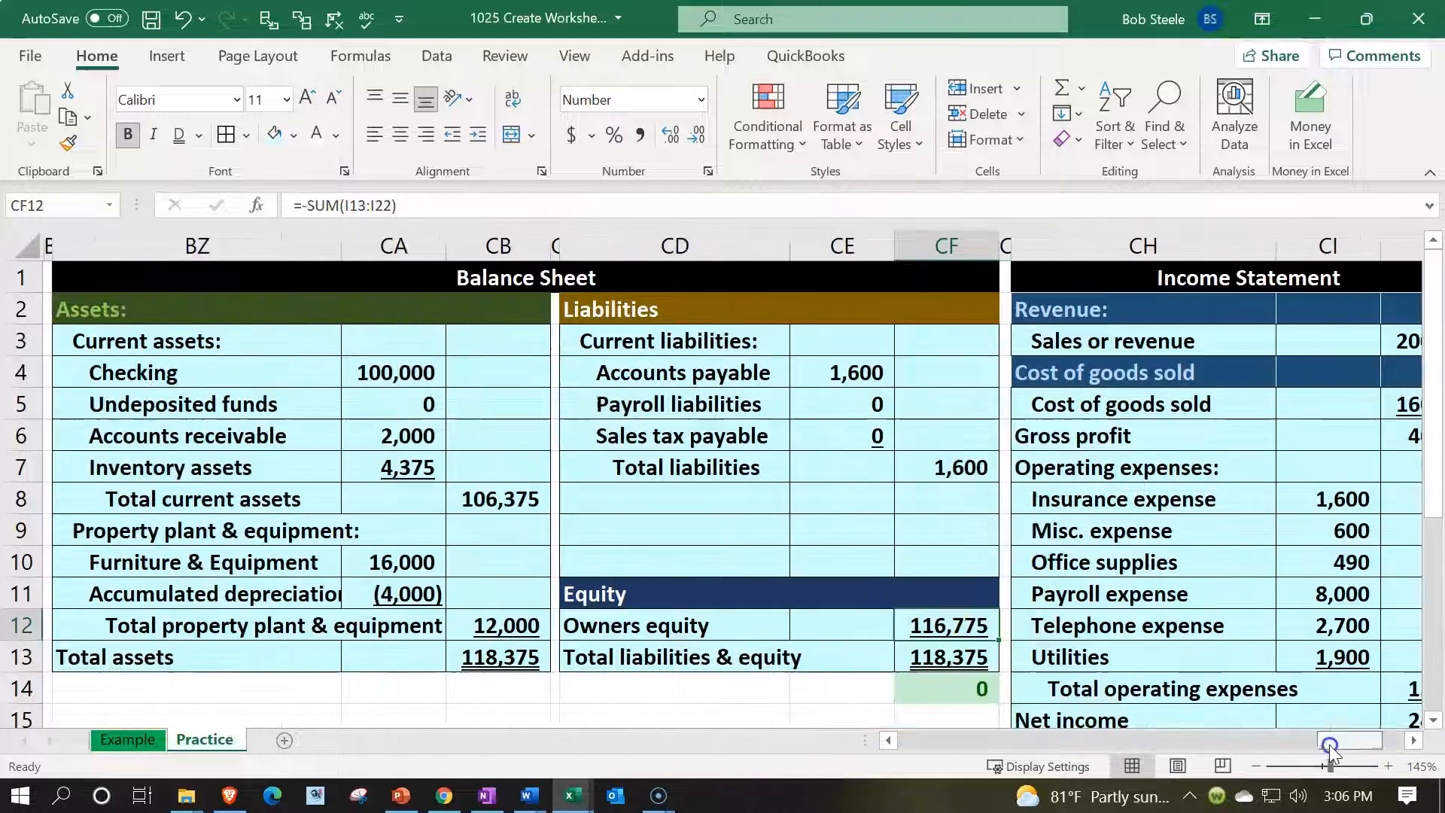
Inspect the owners equity formula in CF12 and trace its range I13:I22 on the trial balance.
double_click(915, 624)
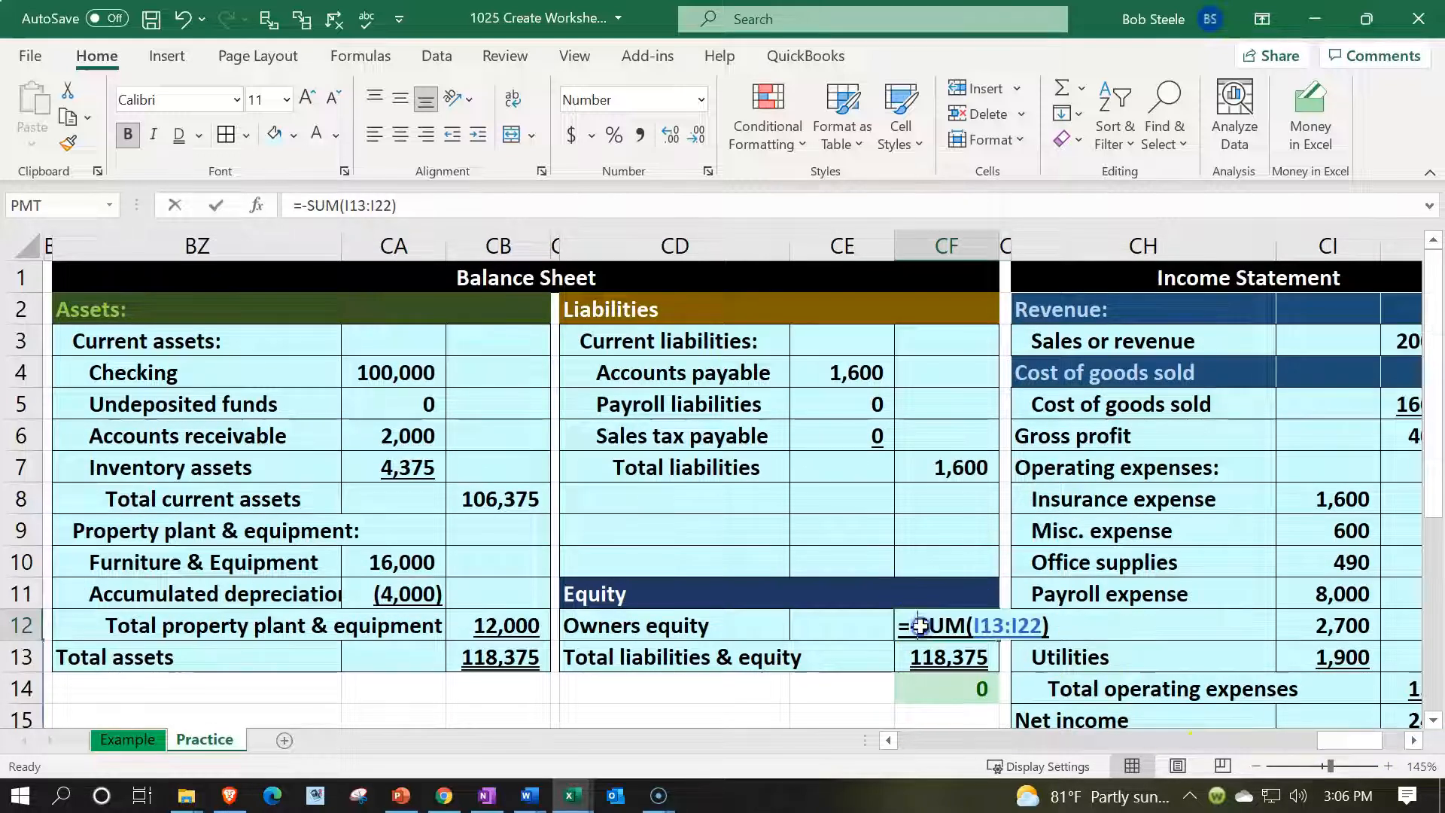
mouse_move(1326, 741)
left_mouse_down()
mouse_move(1234, 747)
mouse_move(1325, 750)
mouse_move(1309, 751)
left_mouse_up()
left_click(889, 740)
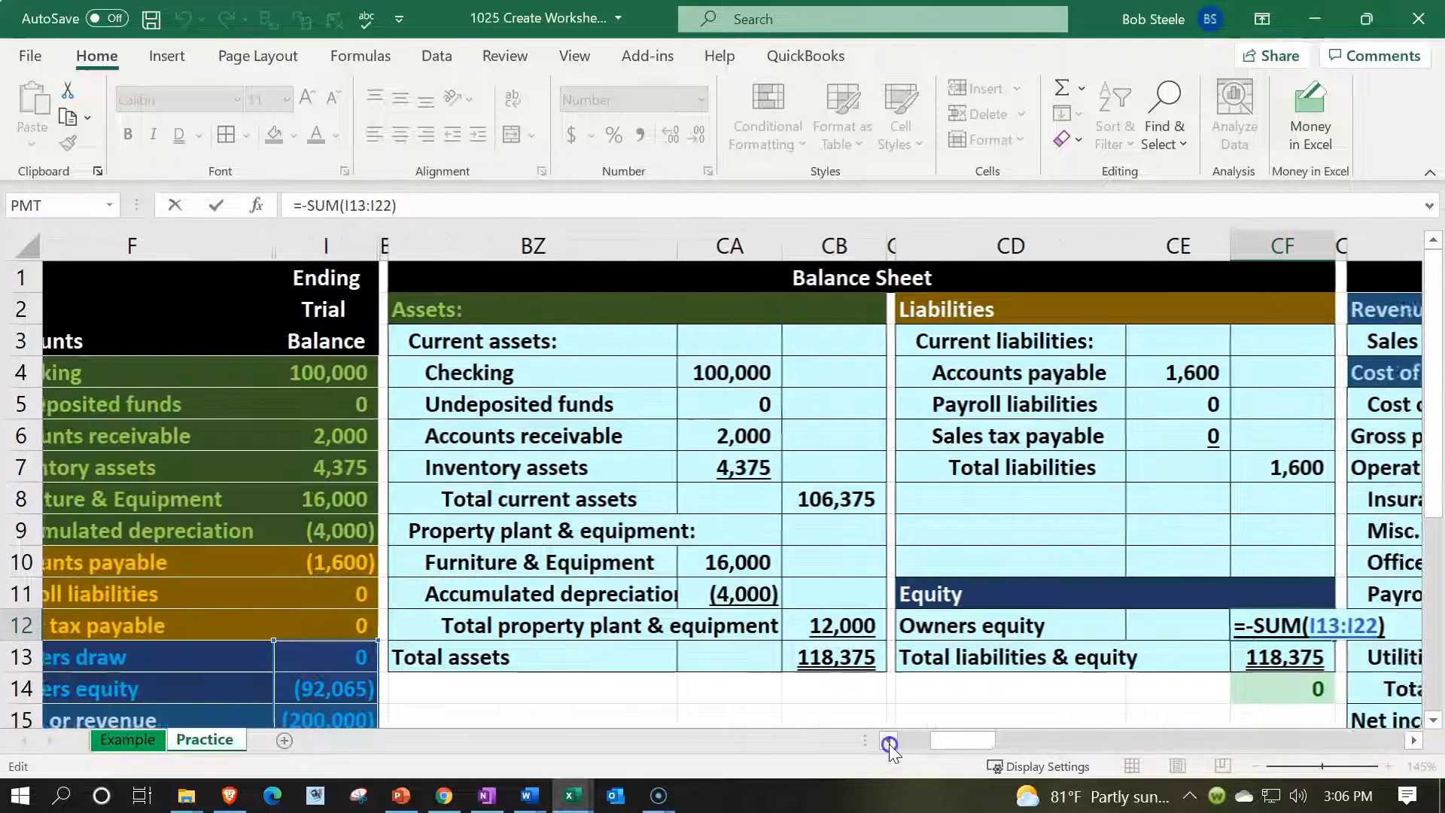
left_click(889, 740)
scroll(475, 489, "down", 3)
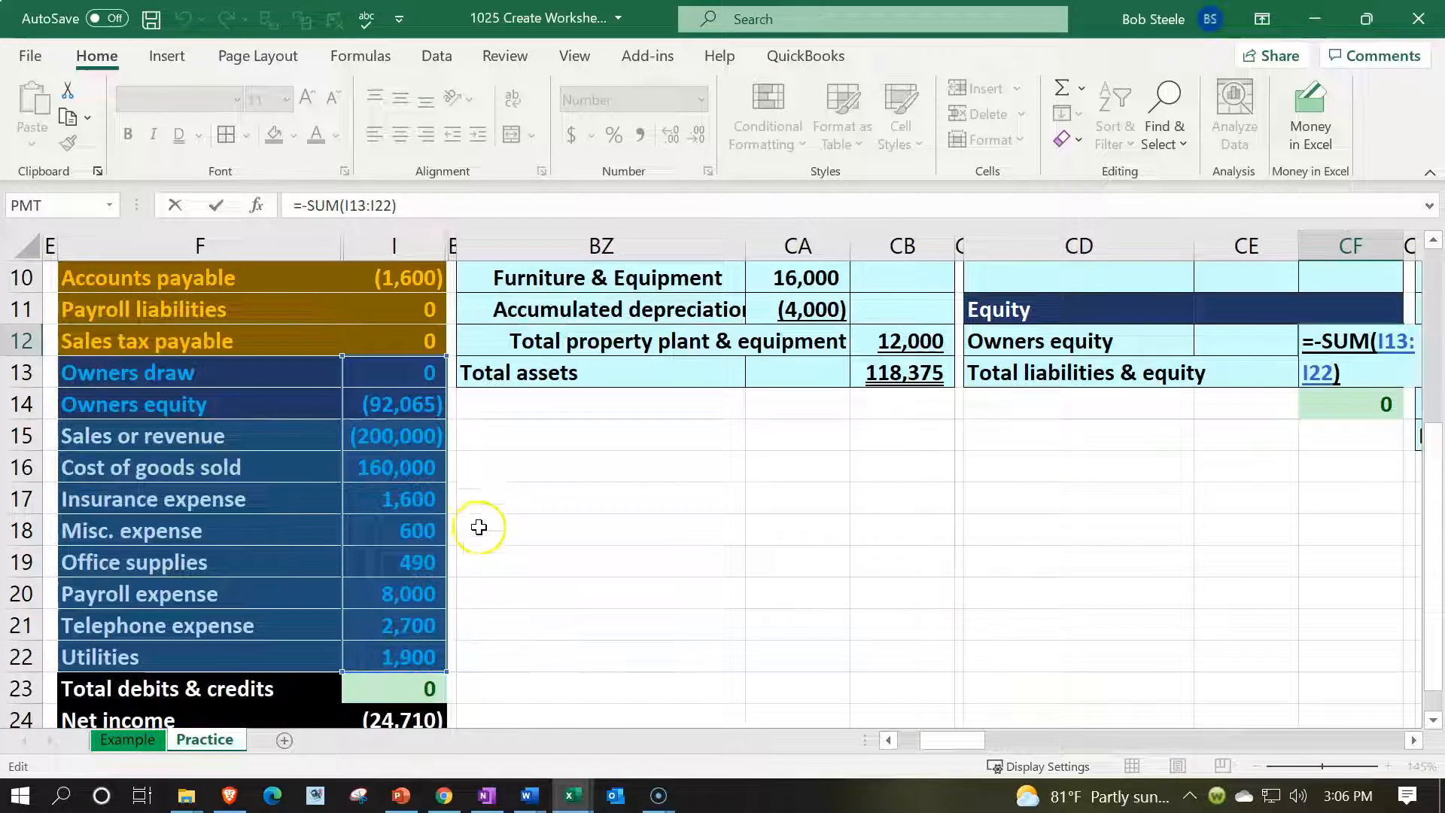
key("Return")
Link the balance sheet's owners equity in CF12 to the ending equity in CN7 of the statement of equity.
key("Up")
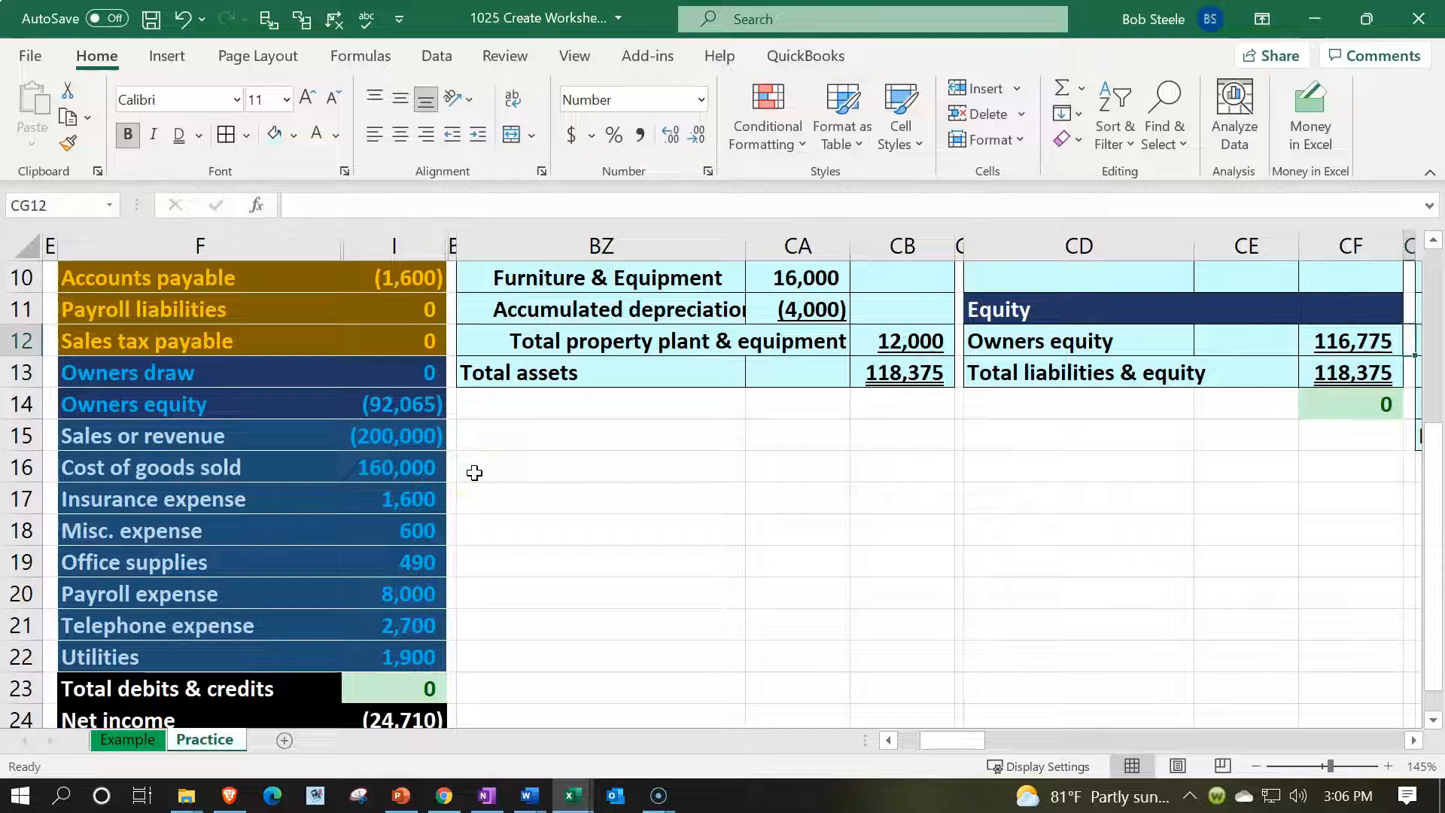
type("=")
key("Right")
key("Right")
key("Right")
key("Right")
key("Right")
key("Right")
key("Right")
key("Right")
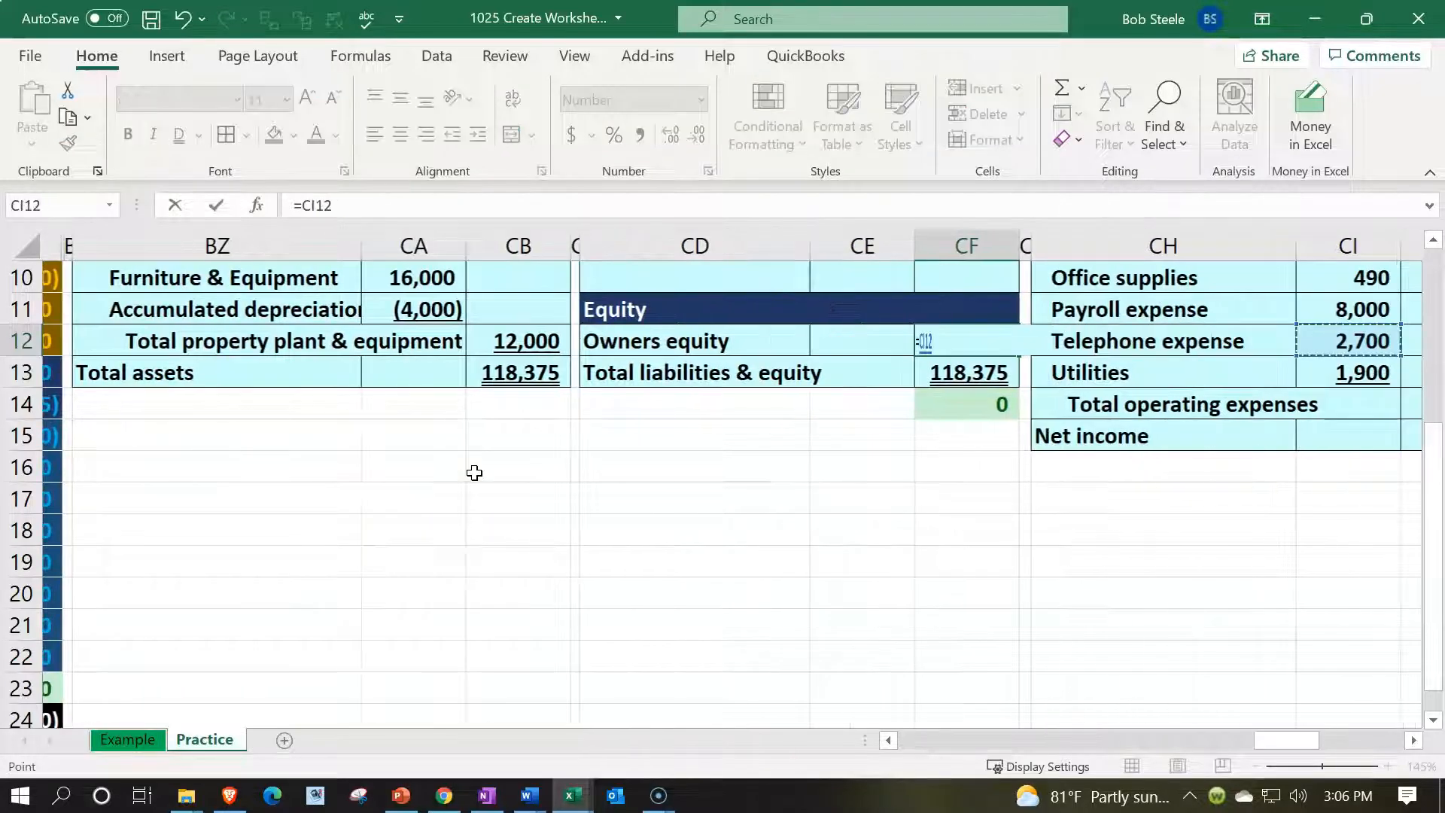
key("Up")
key("Up")
key("Up")
key("Up")
key("Up")
key("Up")
key("Up")
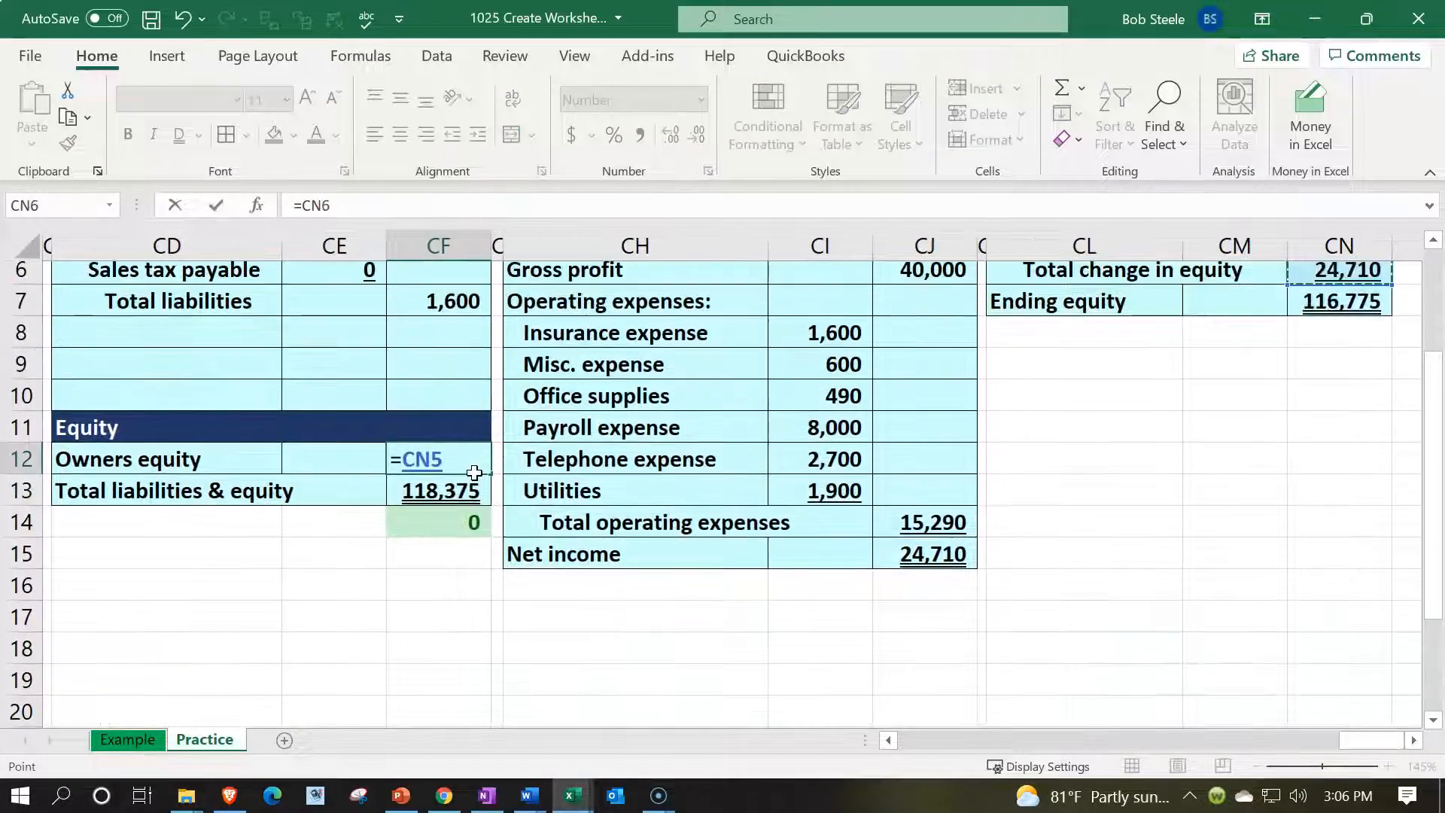
key("Right")
key("Down")
key("Down")
key("Left")
key("Return")
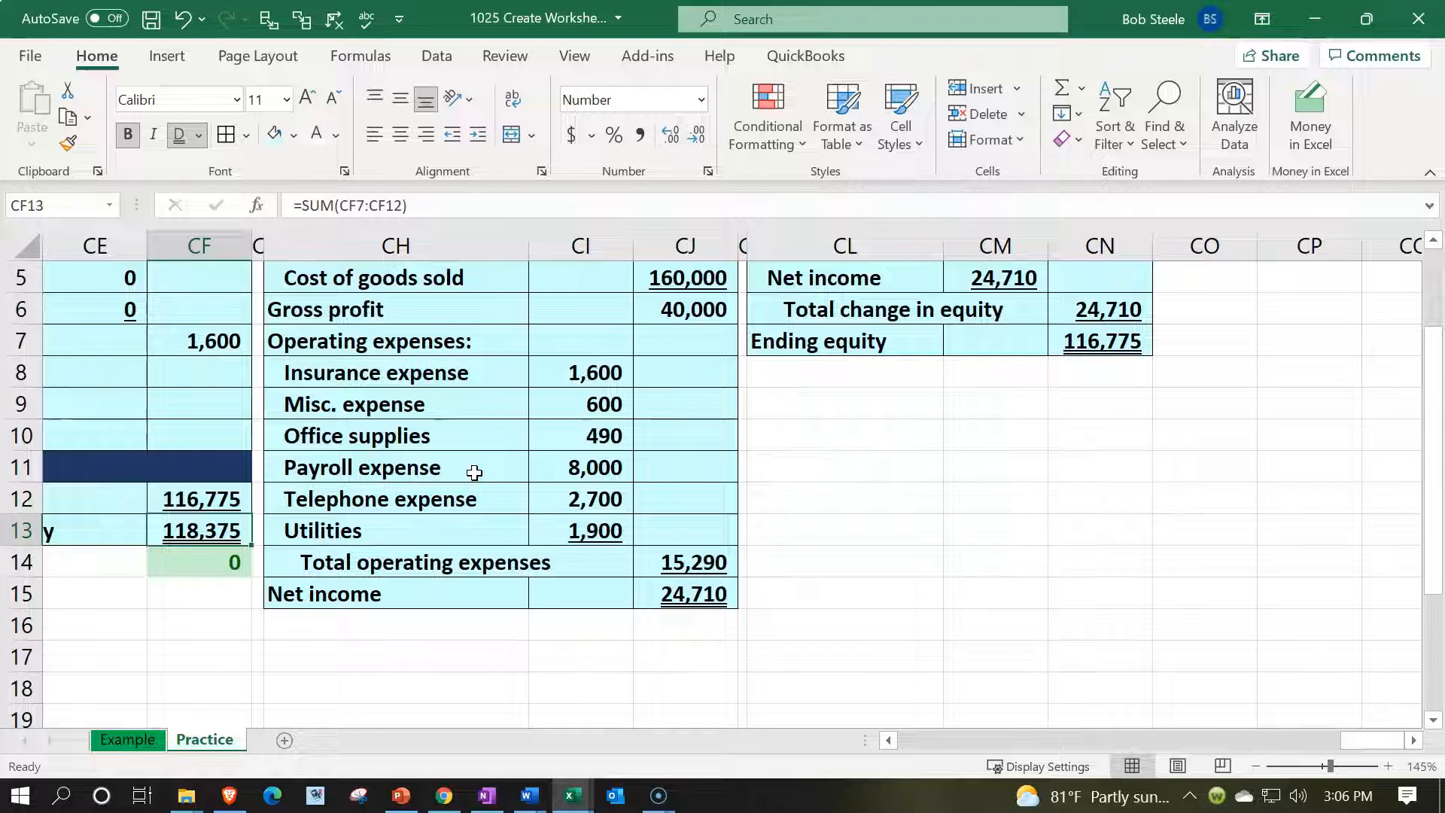
Compare total assets in CB13 with total liabilities & equity in CF13 on the balance sheet.
key("Left")
key("Left")
key("Left")
key("Left")
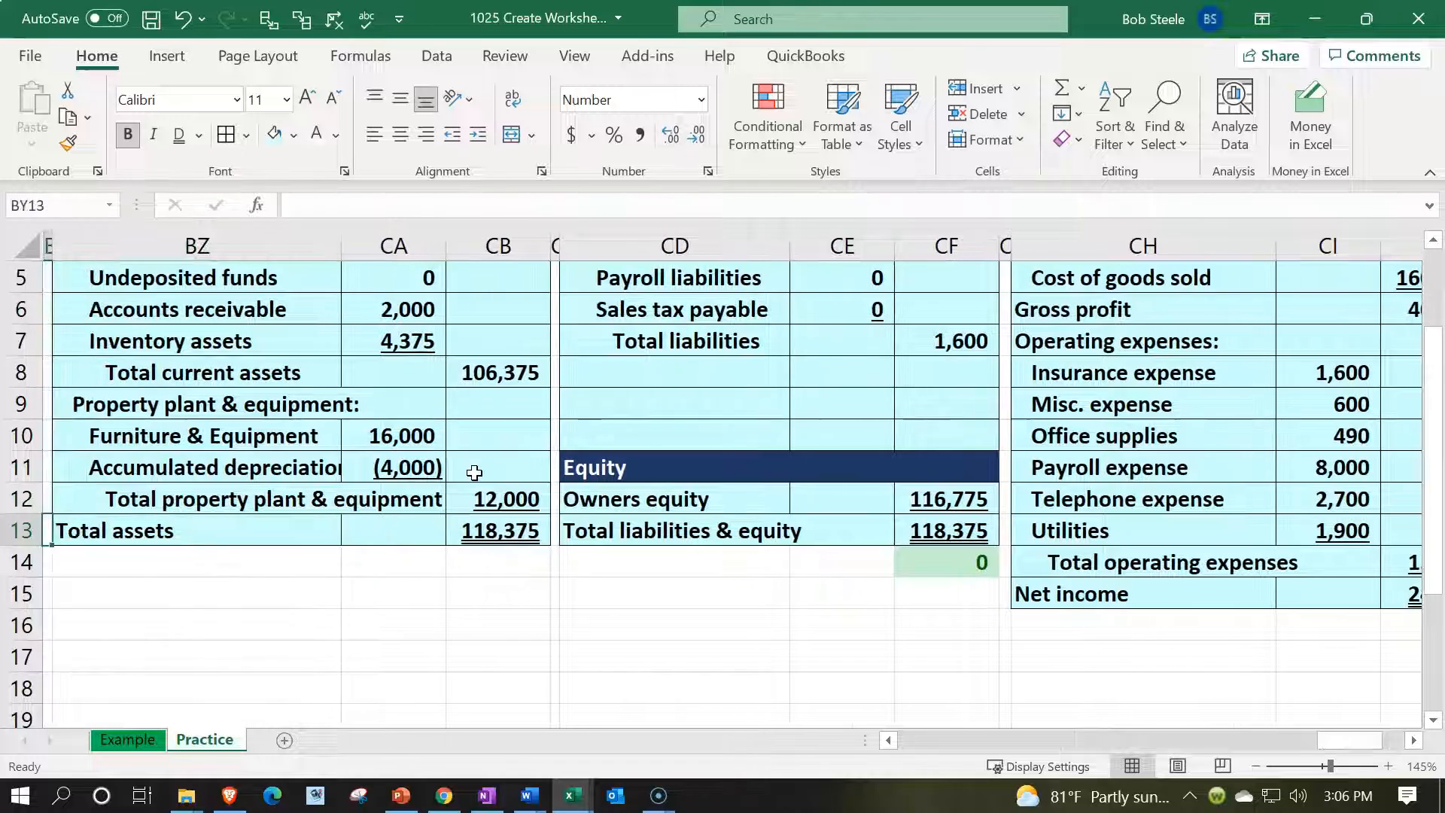
left_click(510, 529)
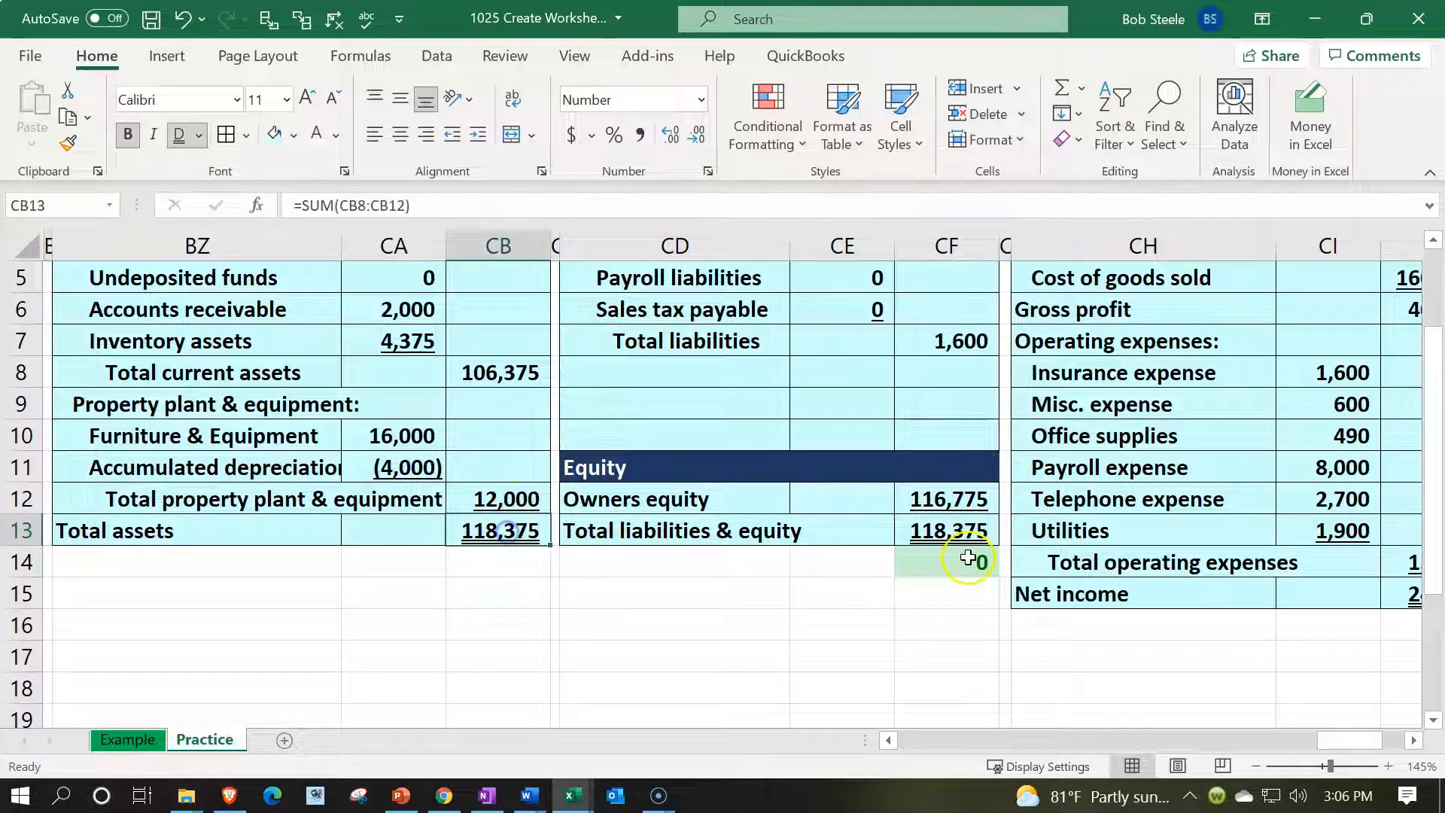
left_click(964, 536)
left_click(895, 740)
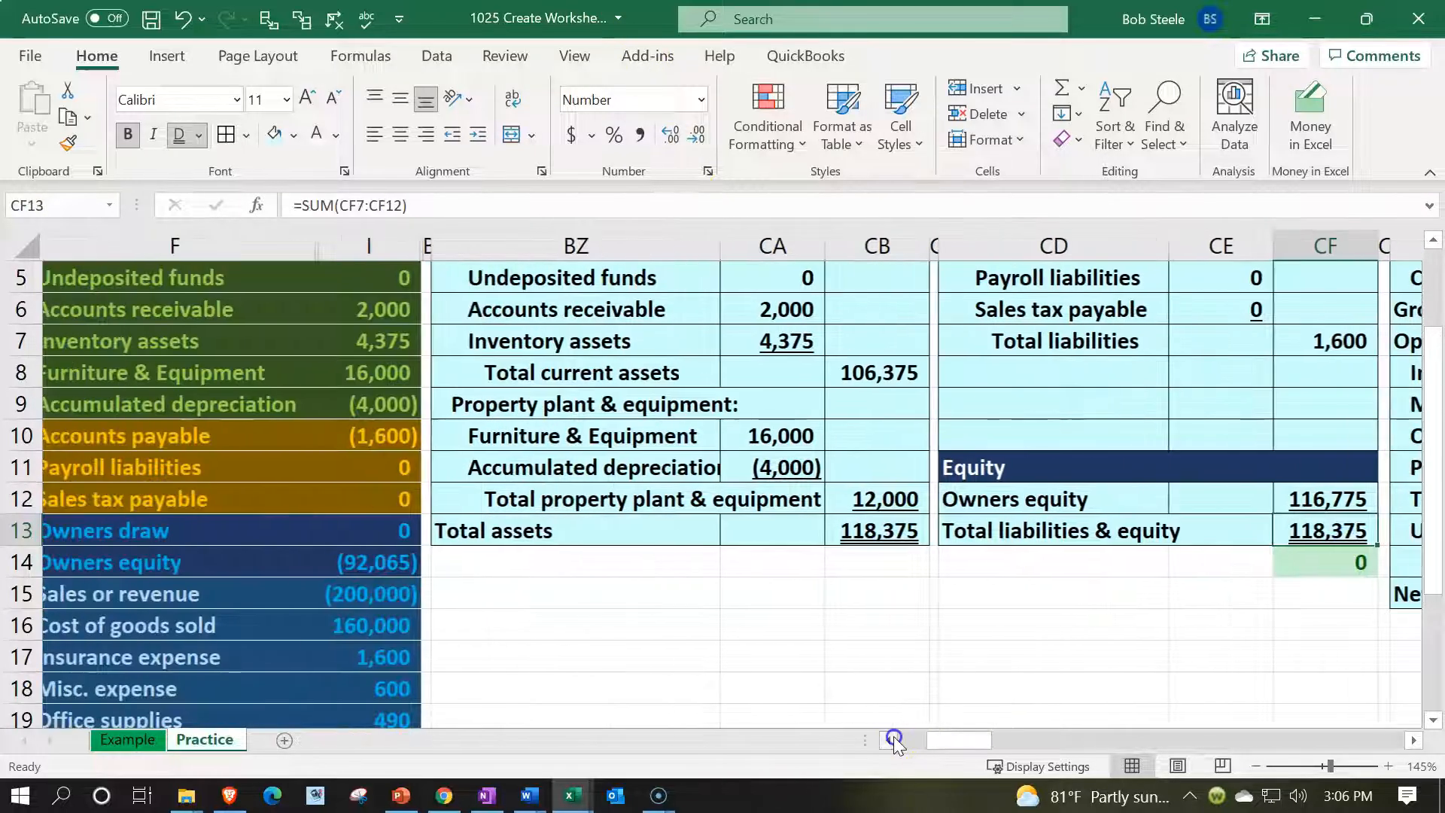
Compare the sums of trial balance ranges I4:I9, I4:I7 and I8:I9 with the balance sheet's total, current and fixed asset amounts.
left_click(753, 612)
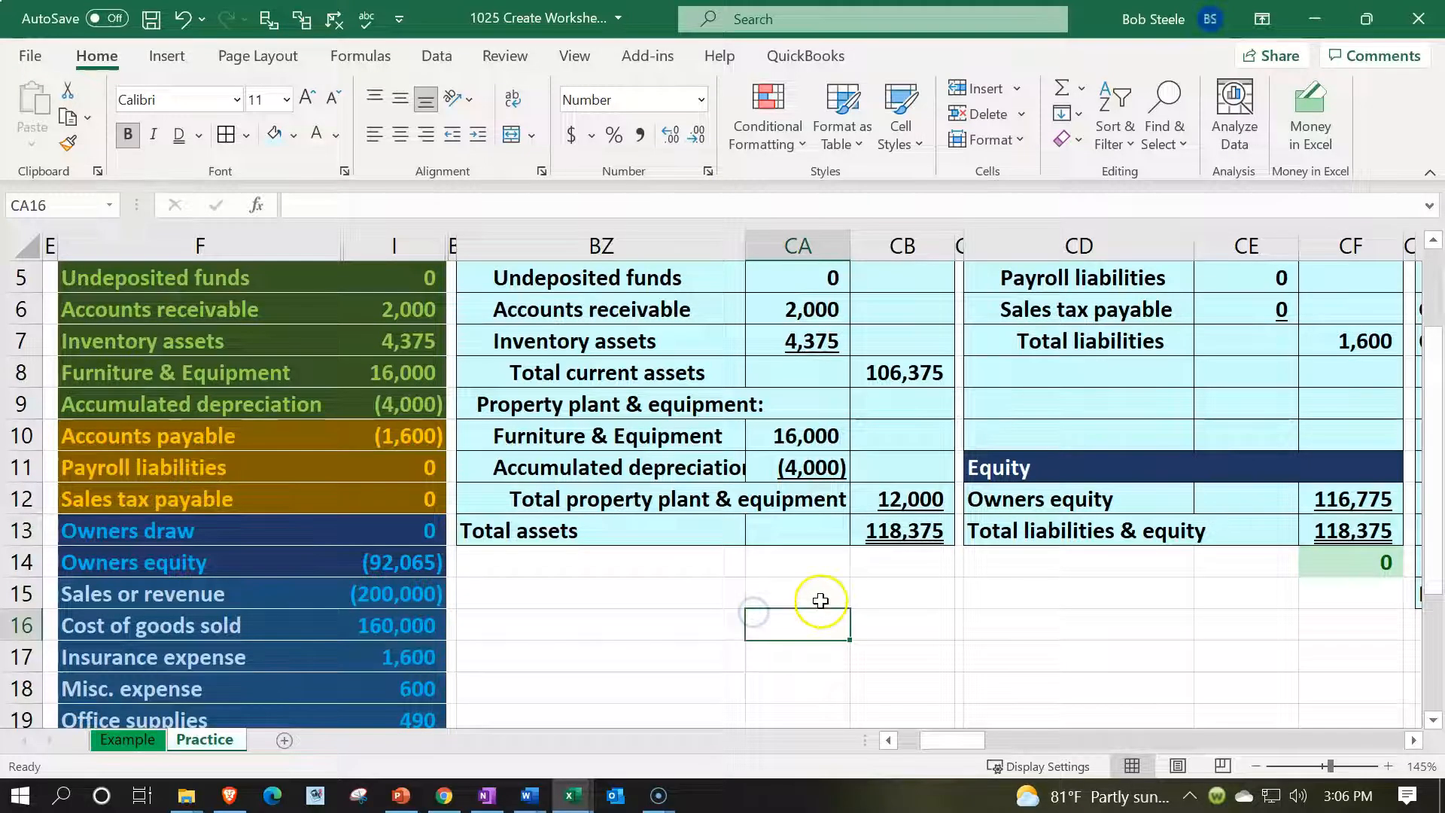
scroll(820, 598, "up", 1)
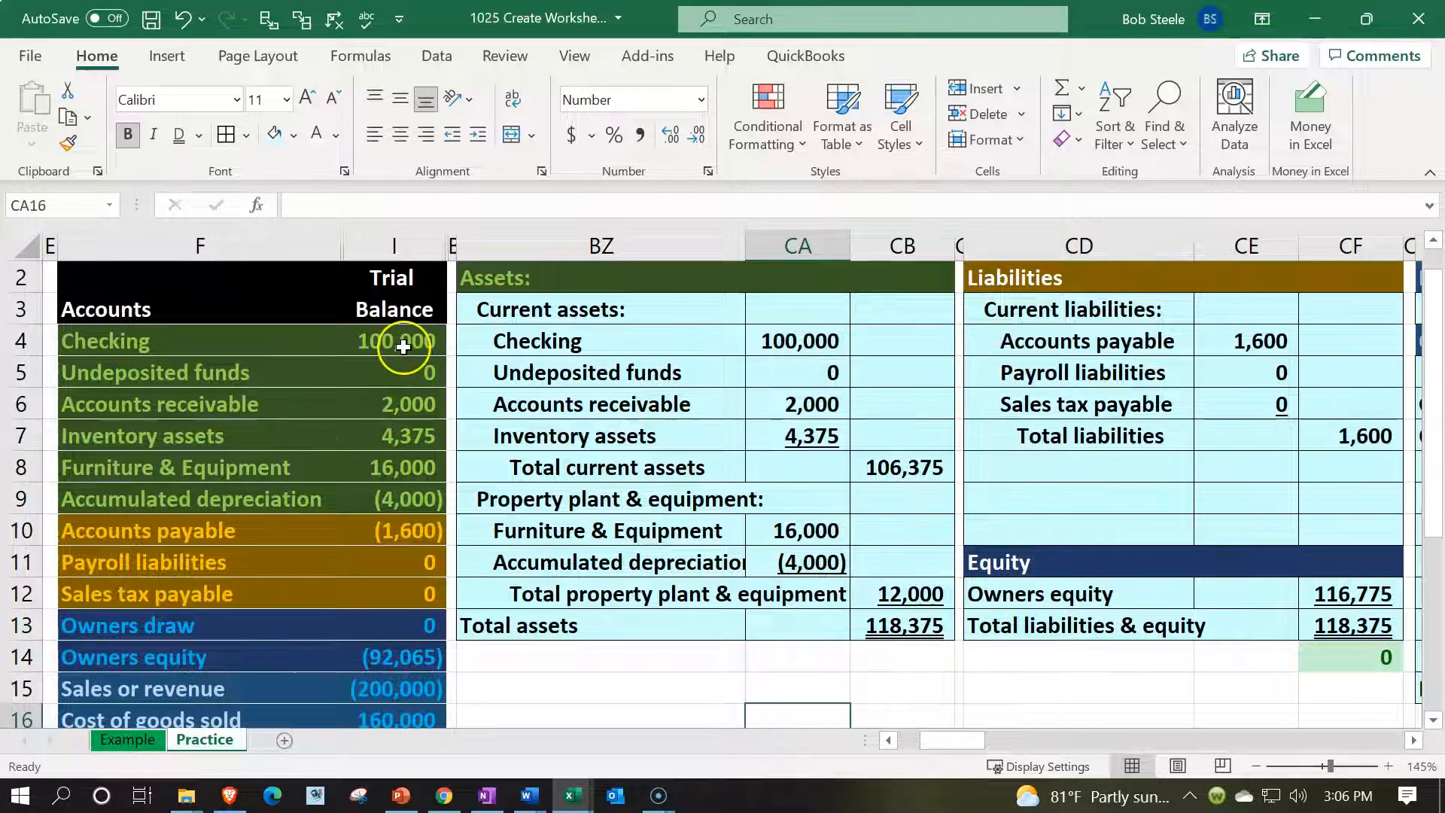
left_click_drag(399, 346, 377, 490)
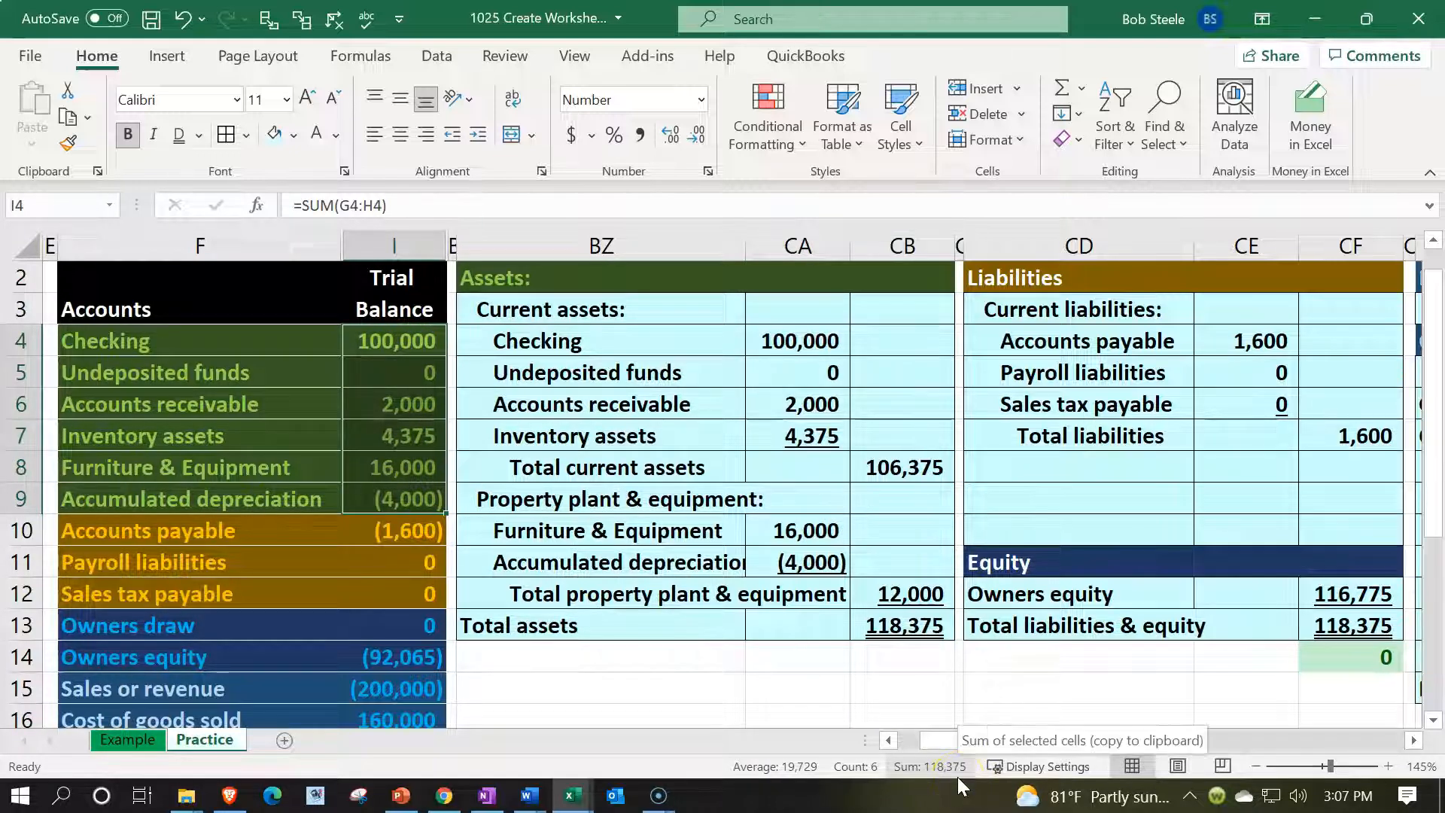
left_click(901, 635)
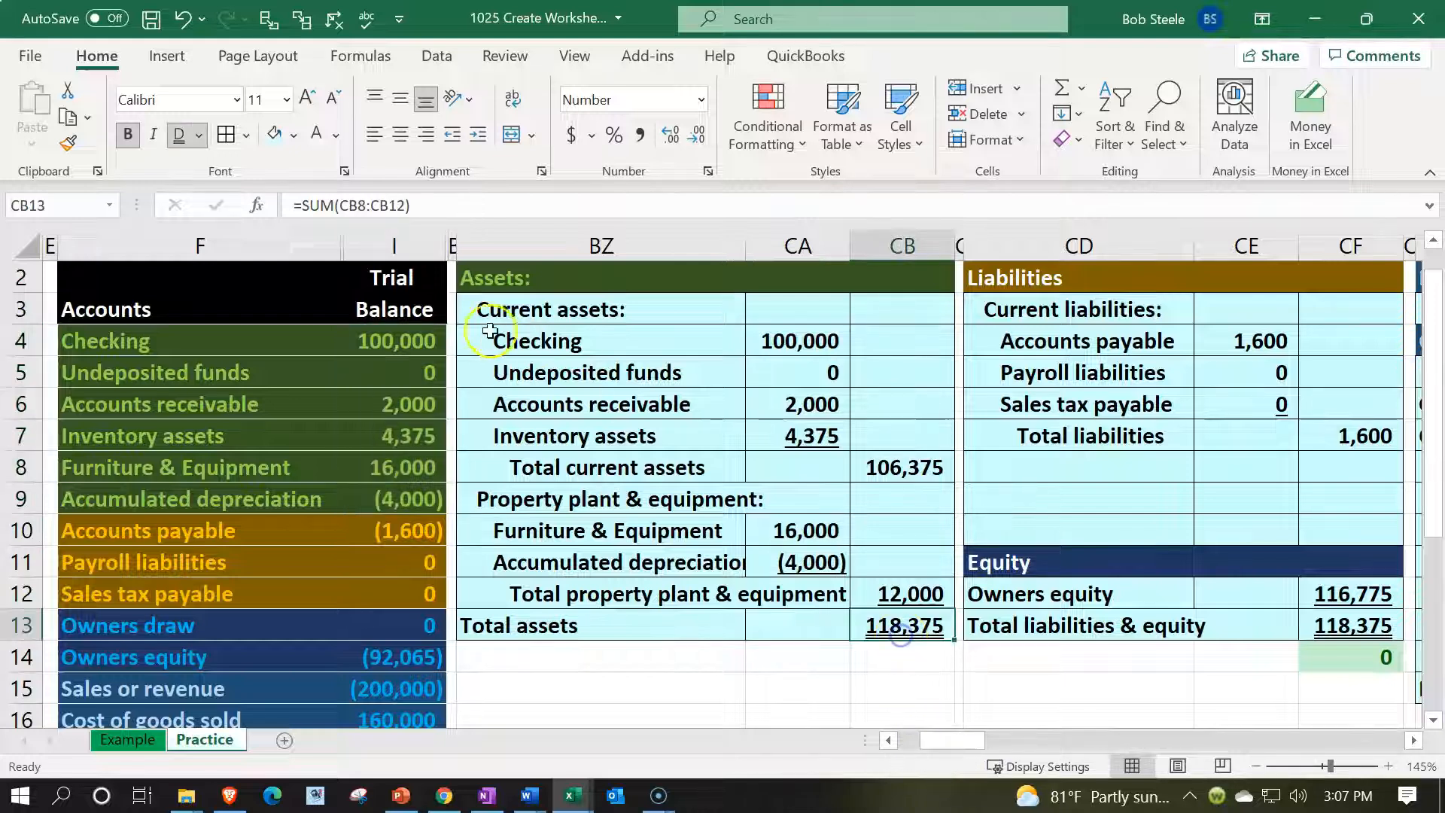
left_click_drag(420, 340, 425, 447)
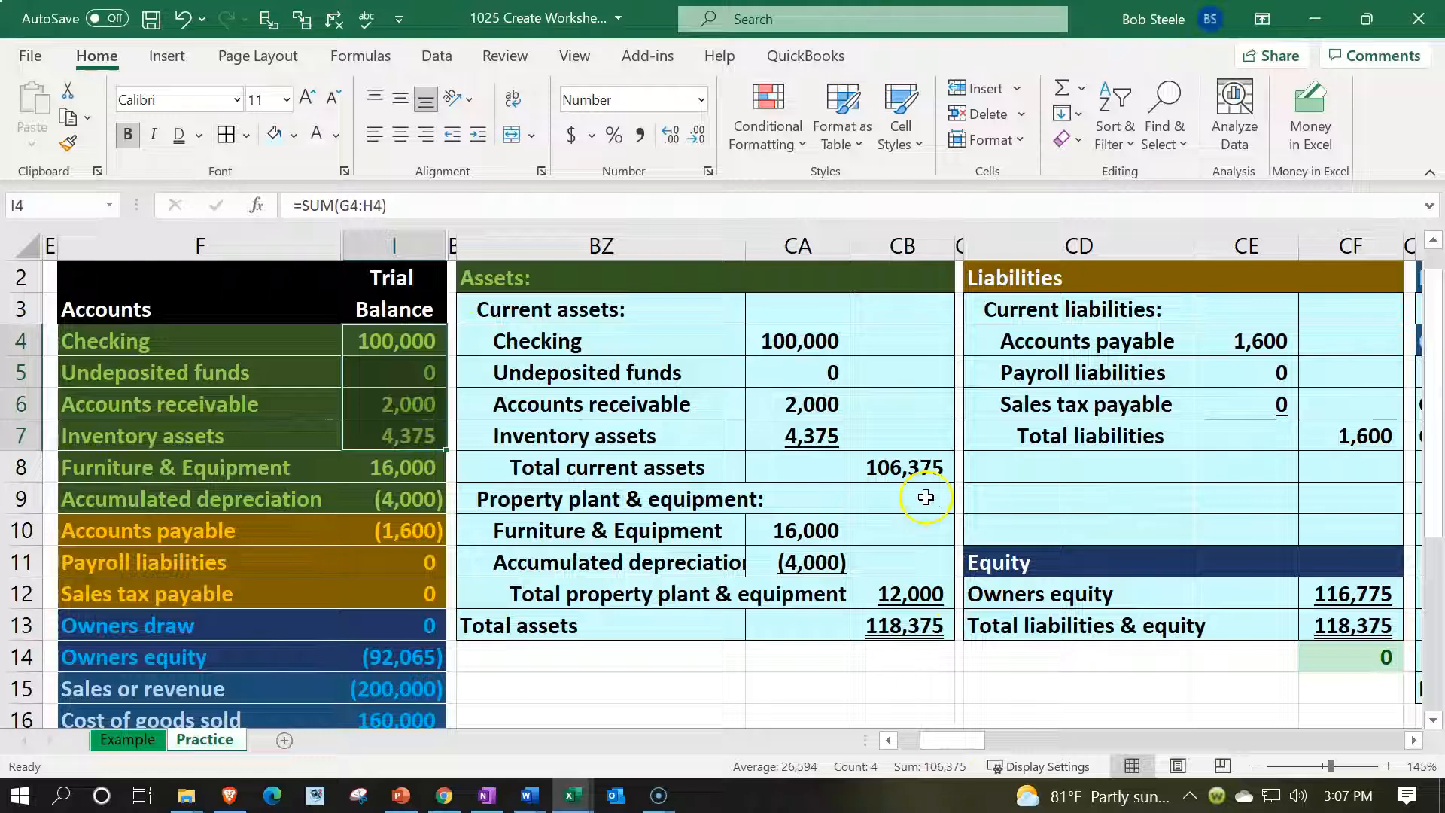
left_click(421, 465)
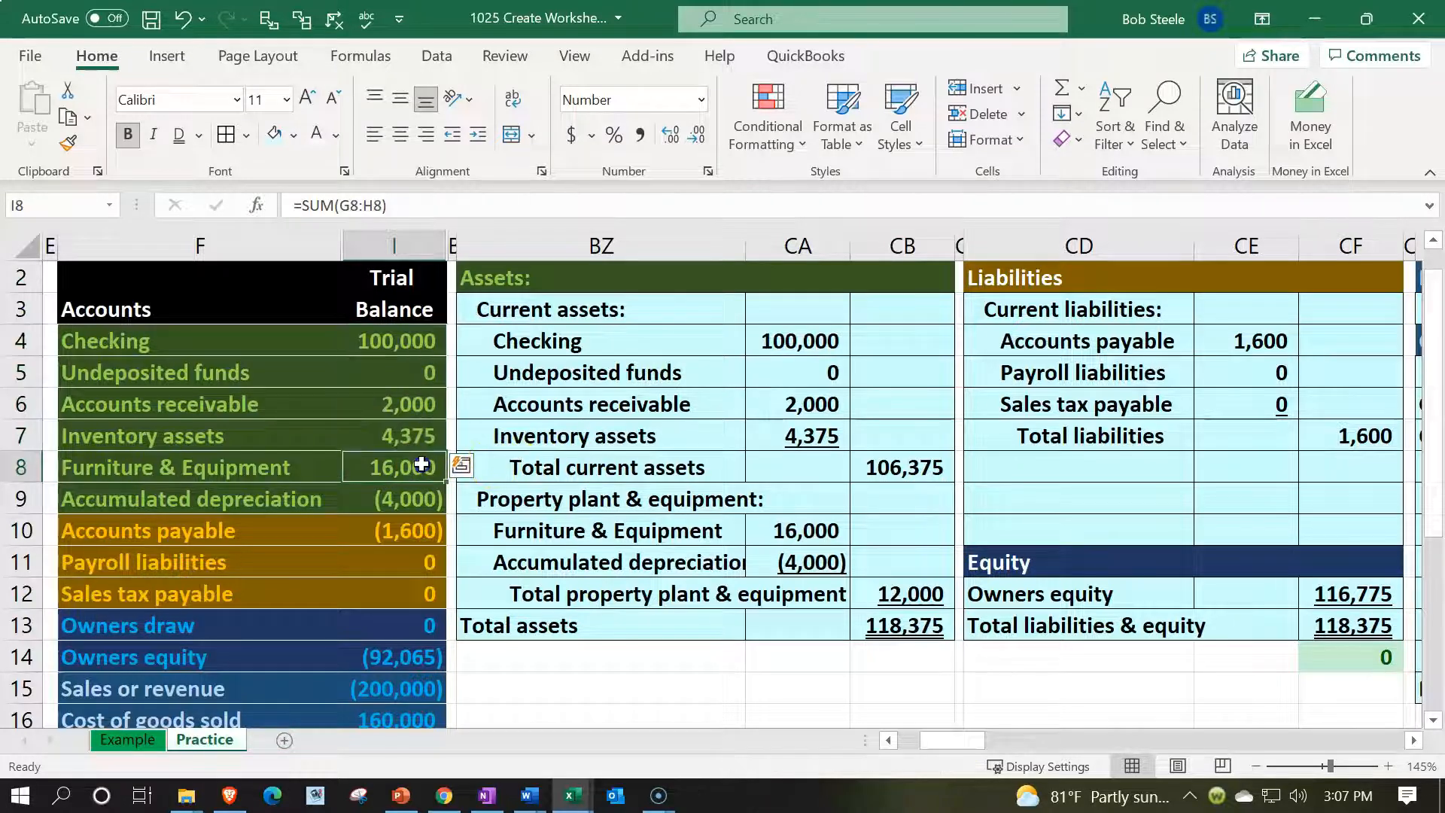
left_click_drag(422, 465, 419, 493)
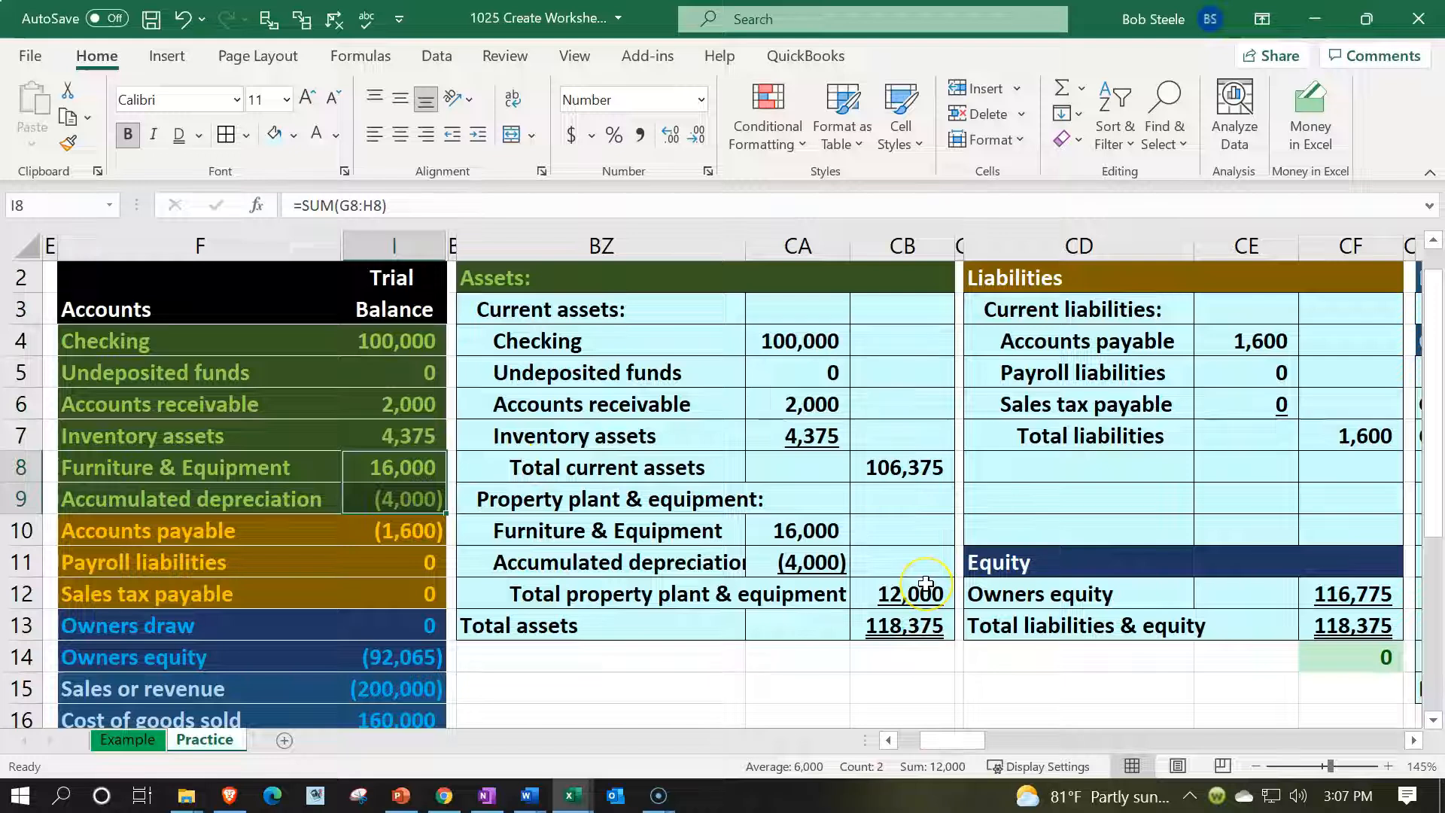
Check the sums of trial balance liabilities I10:I12 and equity accounts I13:I22 against the balance sheet's total liabilities and owners equity.
left_click_drag(432, 527, 435, 594)
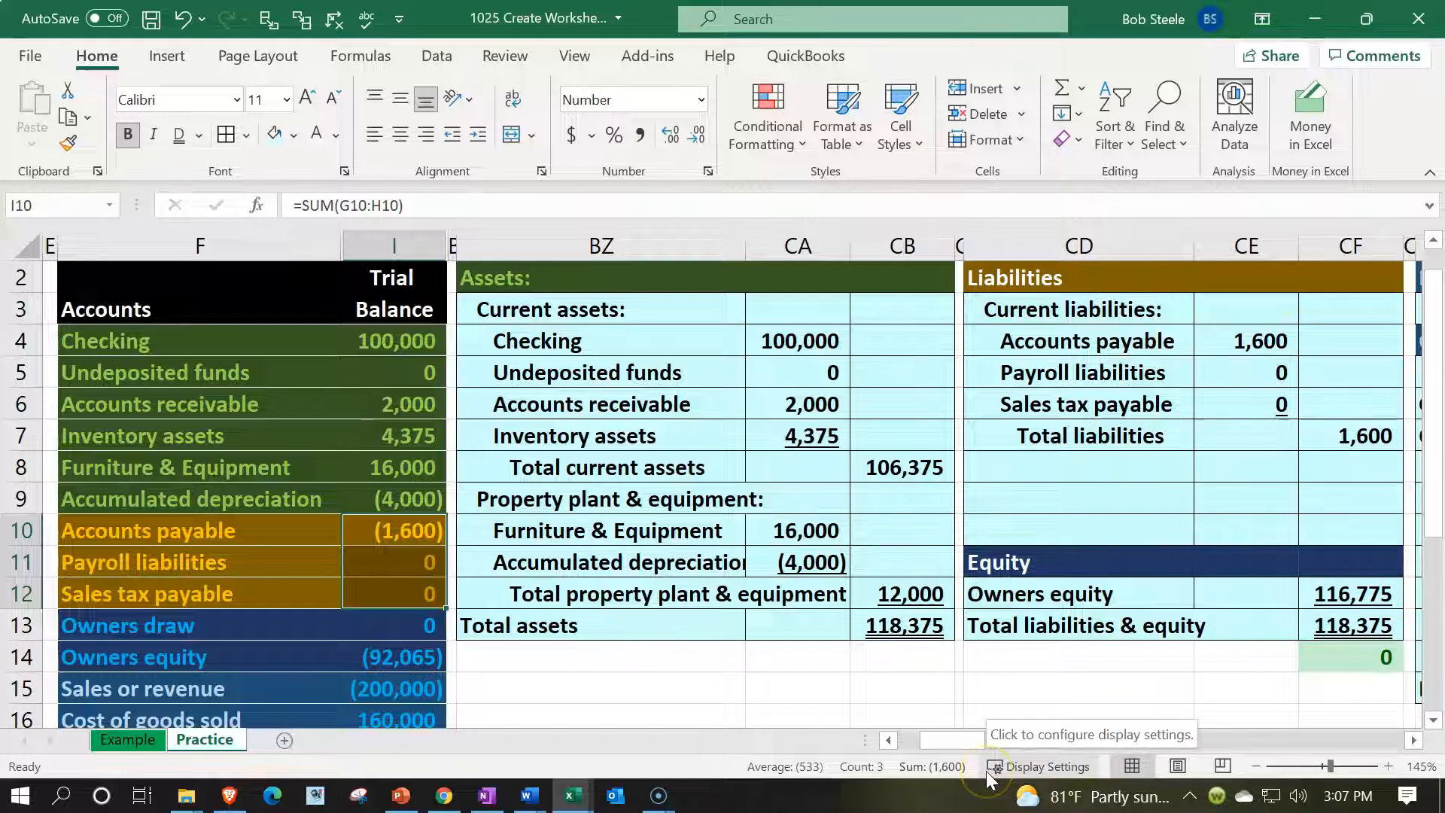
scroll(790, 594, "down", 1)
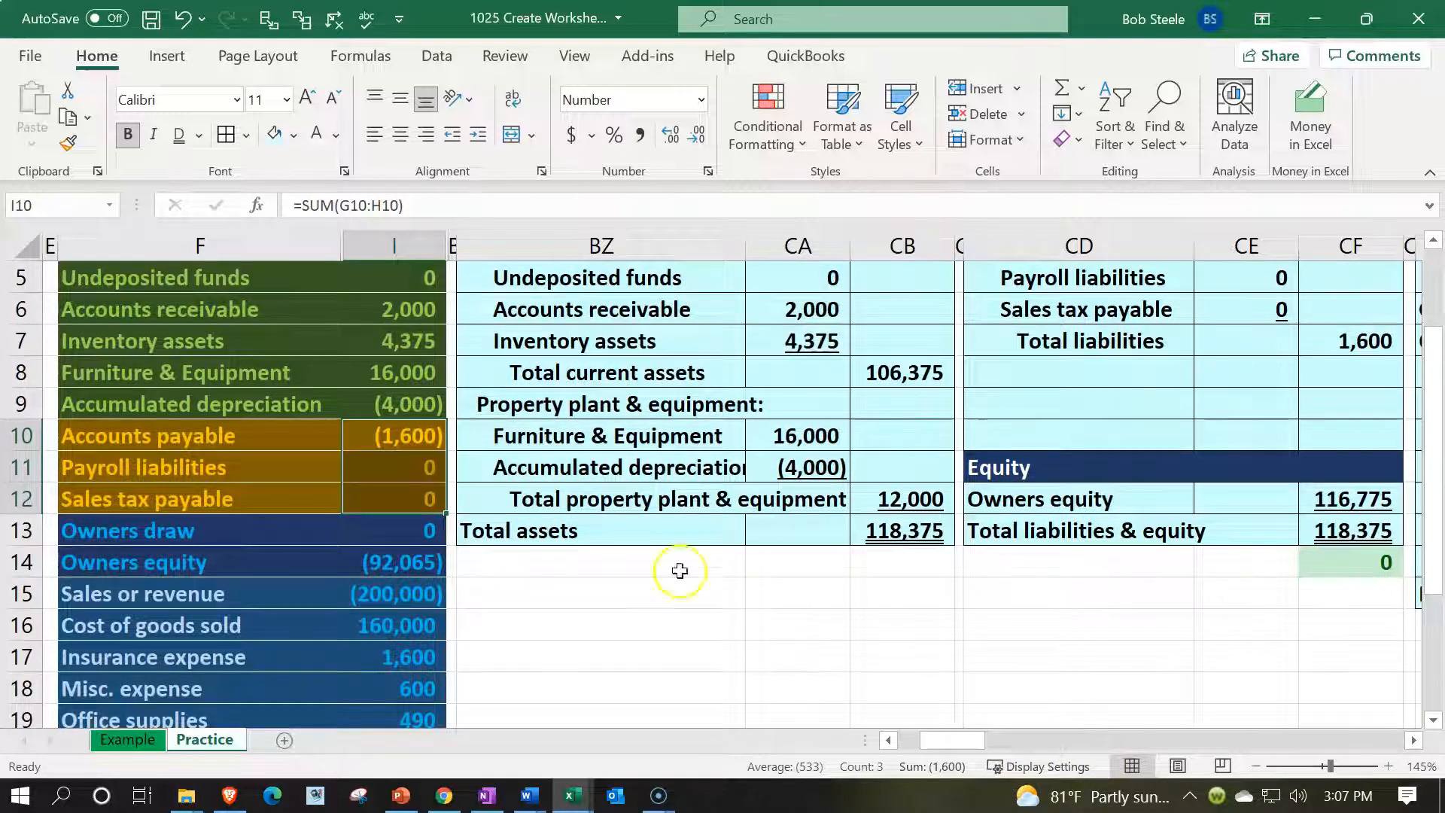
left_click_drag(419, 531, 391, 600)
scroll(910, 655, "up", 1)
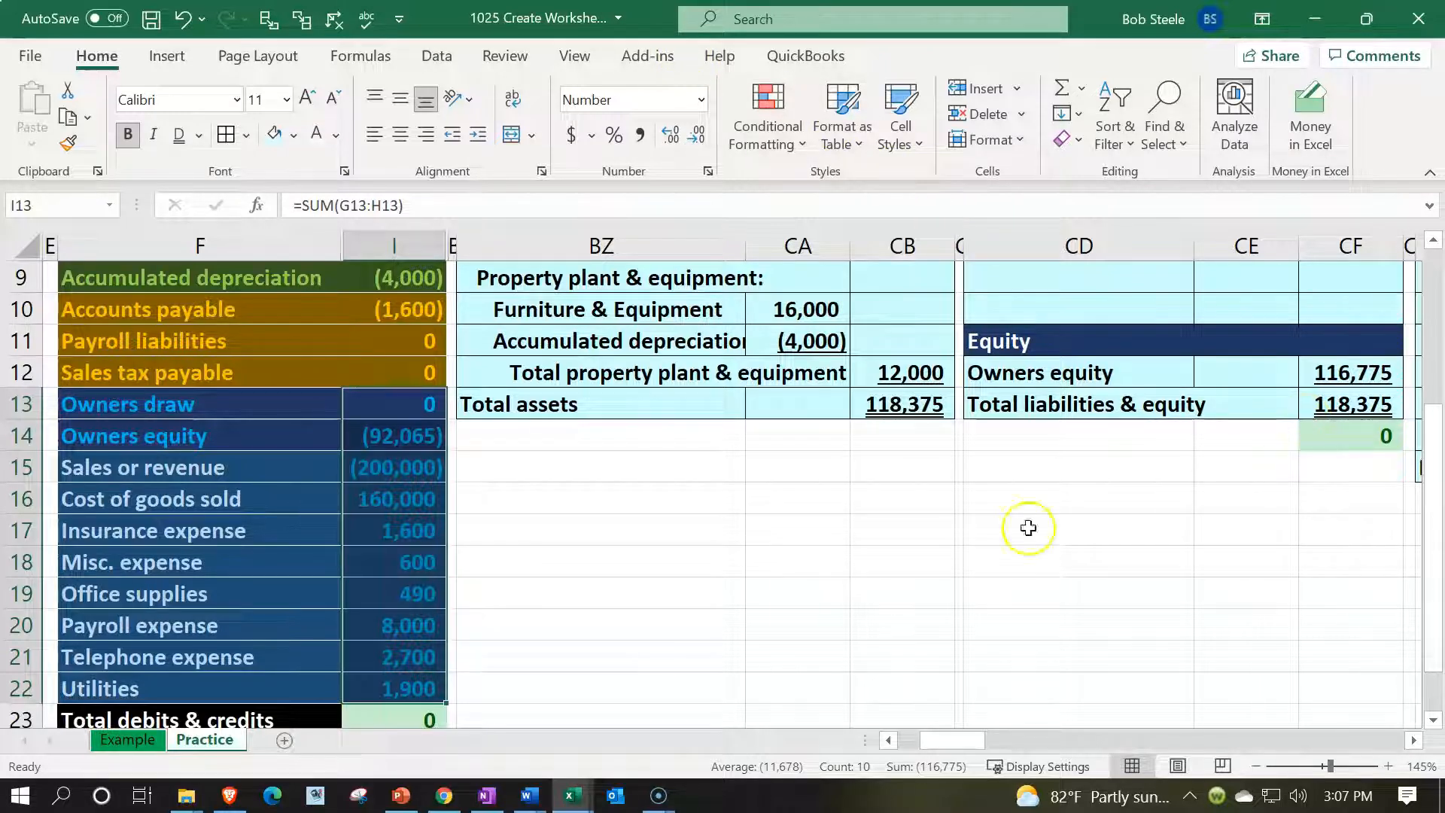
Compare the trial balance sales amount in I15 with the income statement's revenue and review its expense section.
left_click(676, 579)
scroll(465, 458, "down", 1)
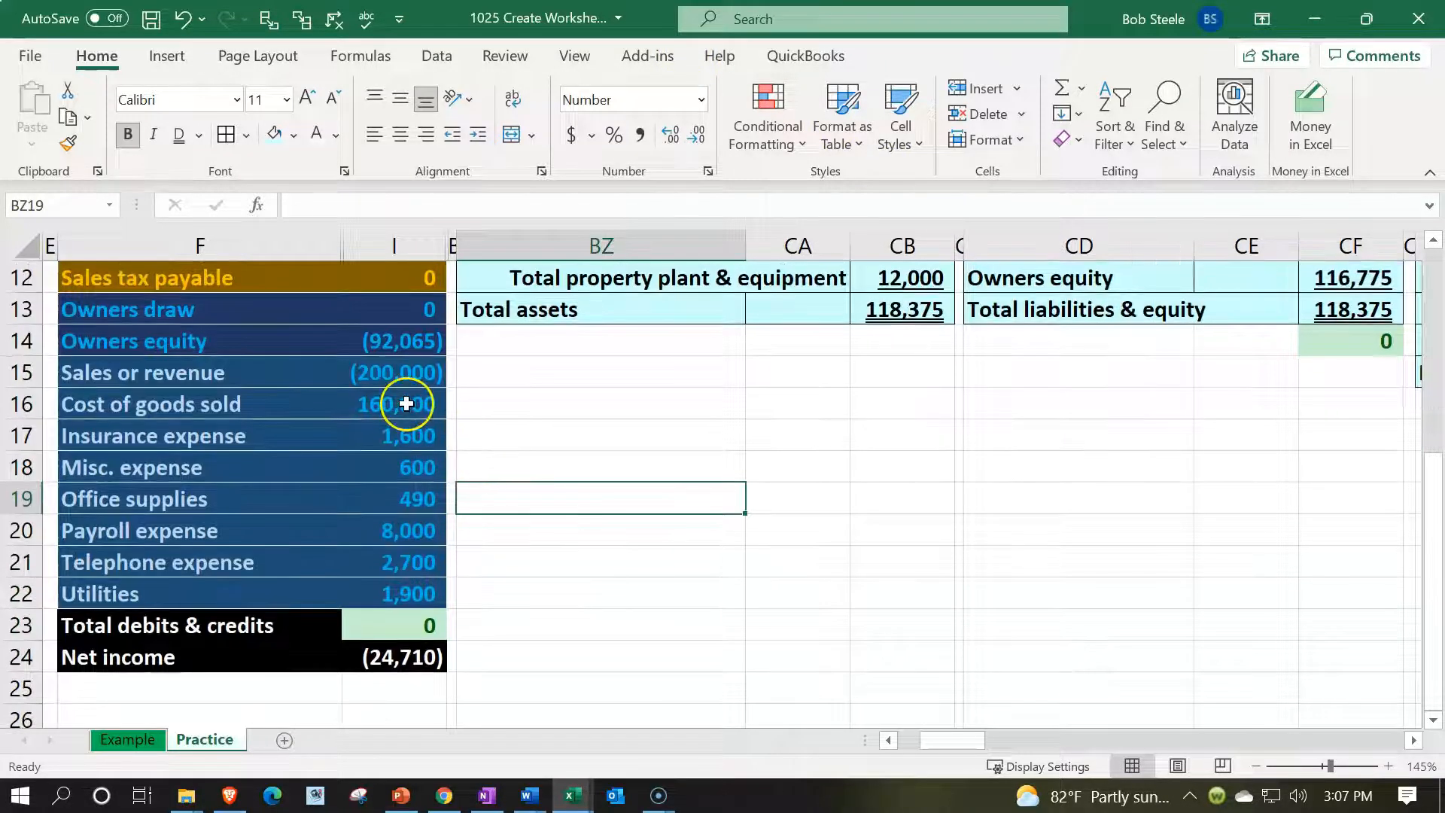
left_click(397, 374)
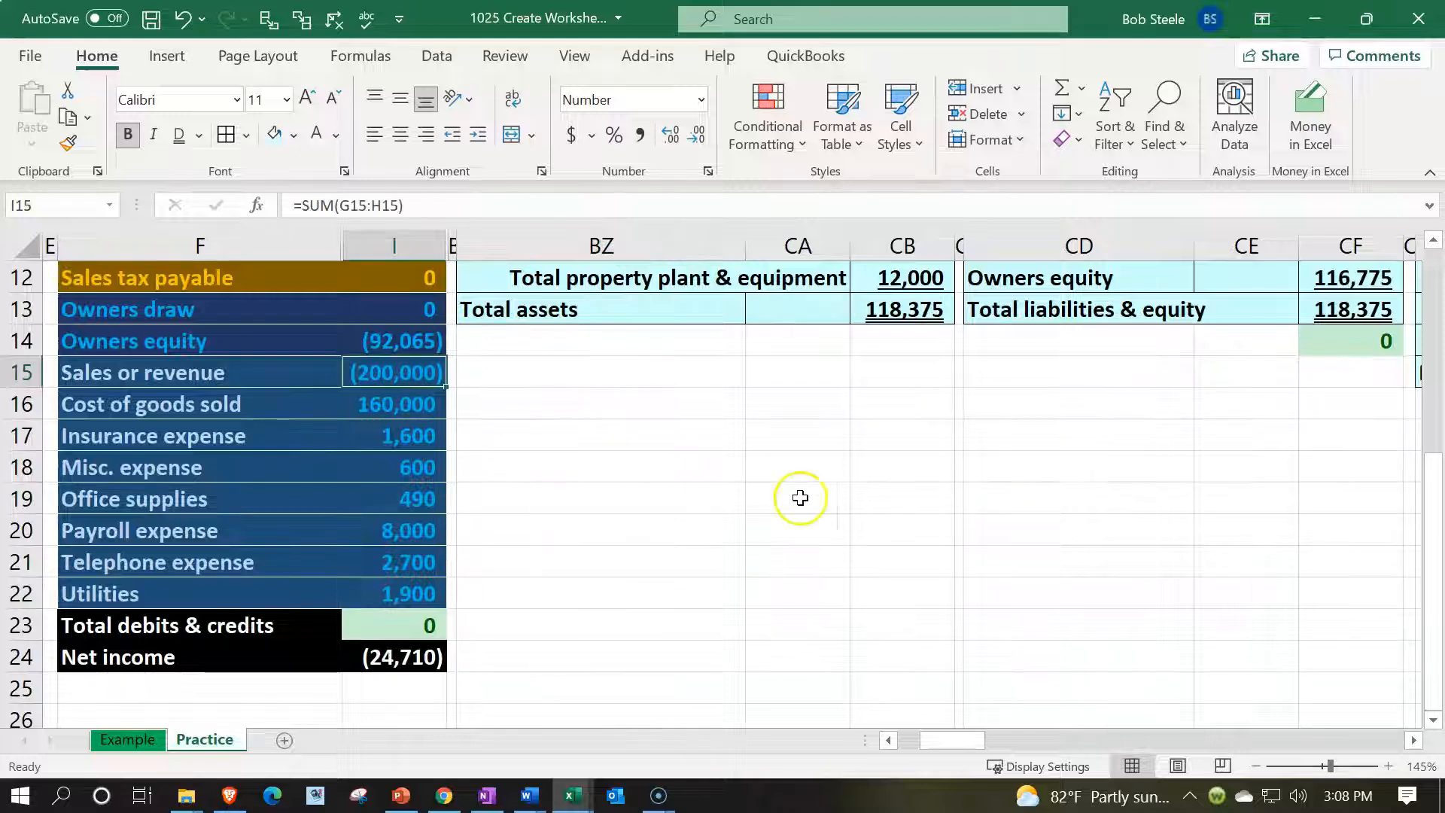
scroll(800, 497, "up", 3)
left_click(1203, 322)
key("Right")
key("Right")
key("Right")
key("Right")
key("Right")
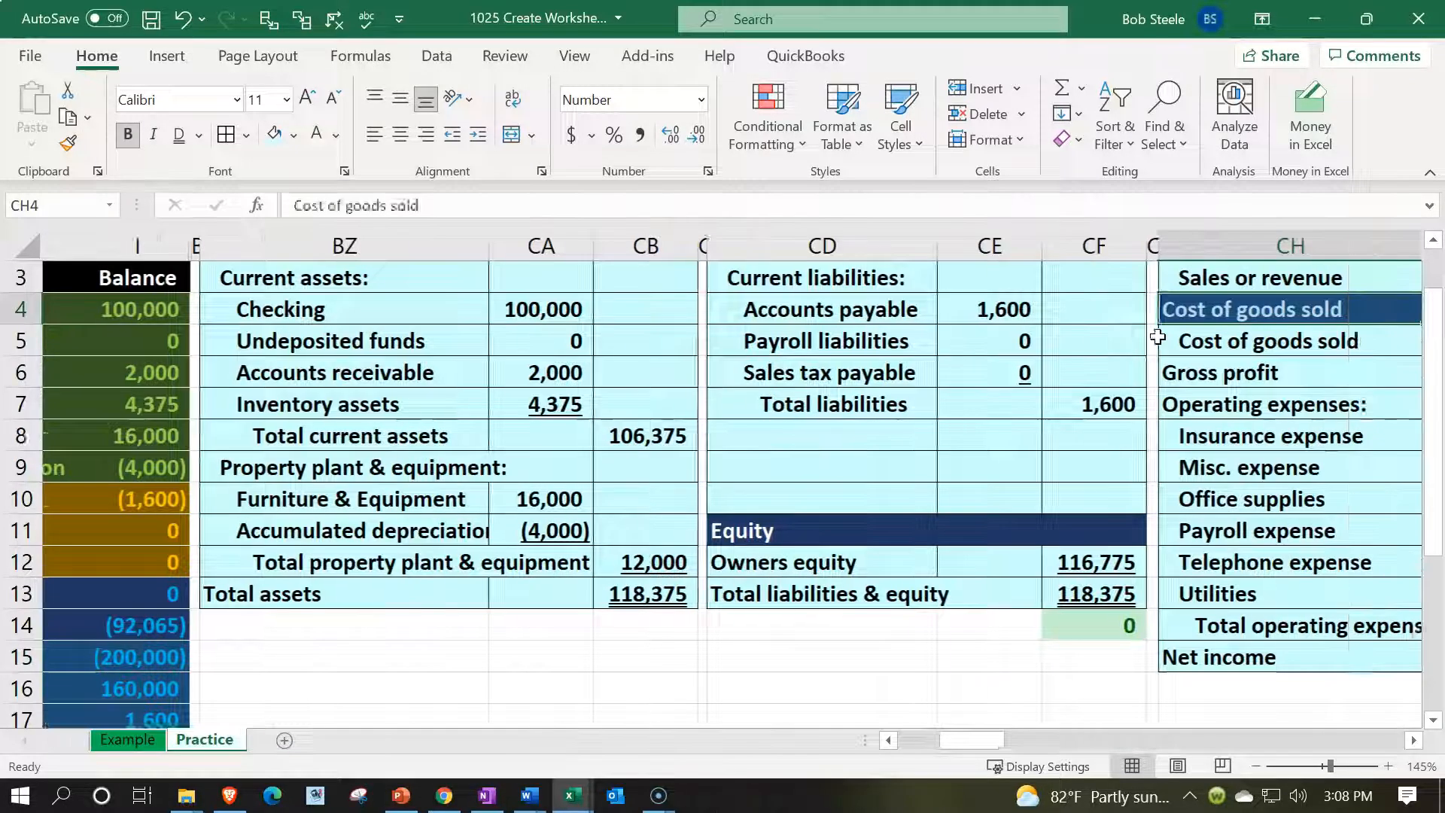
scroll(1162, 345, "up", 1)
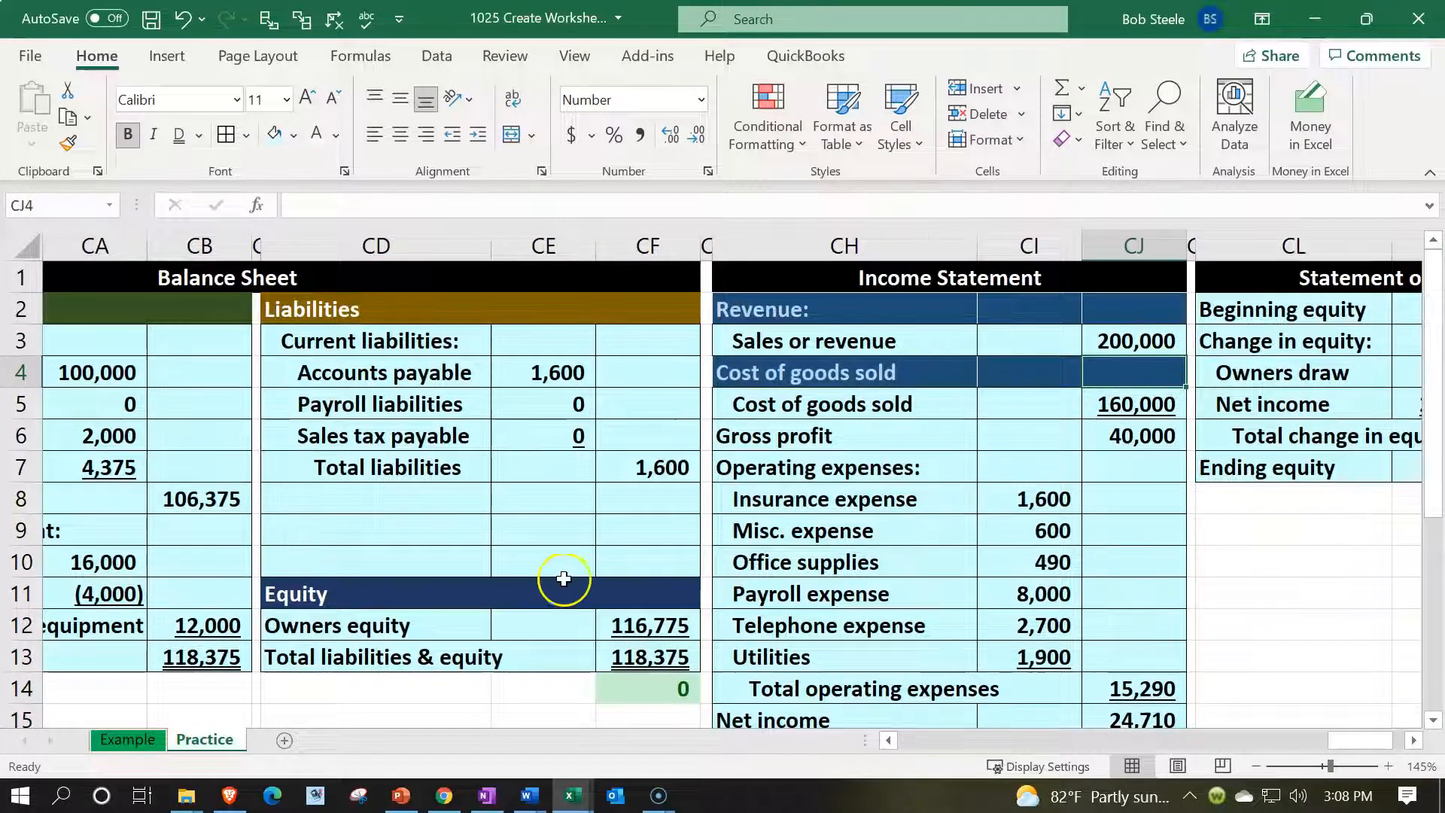
scroll(482, 579, "down", 2)
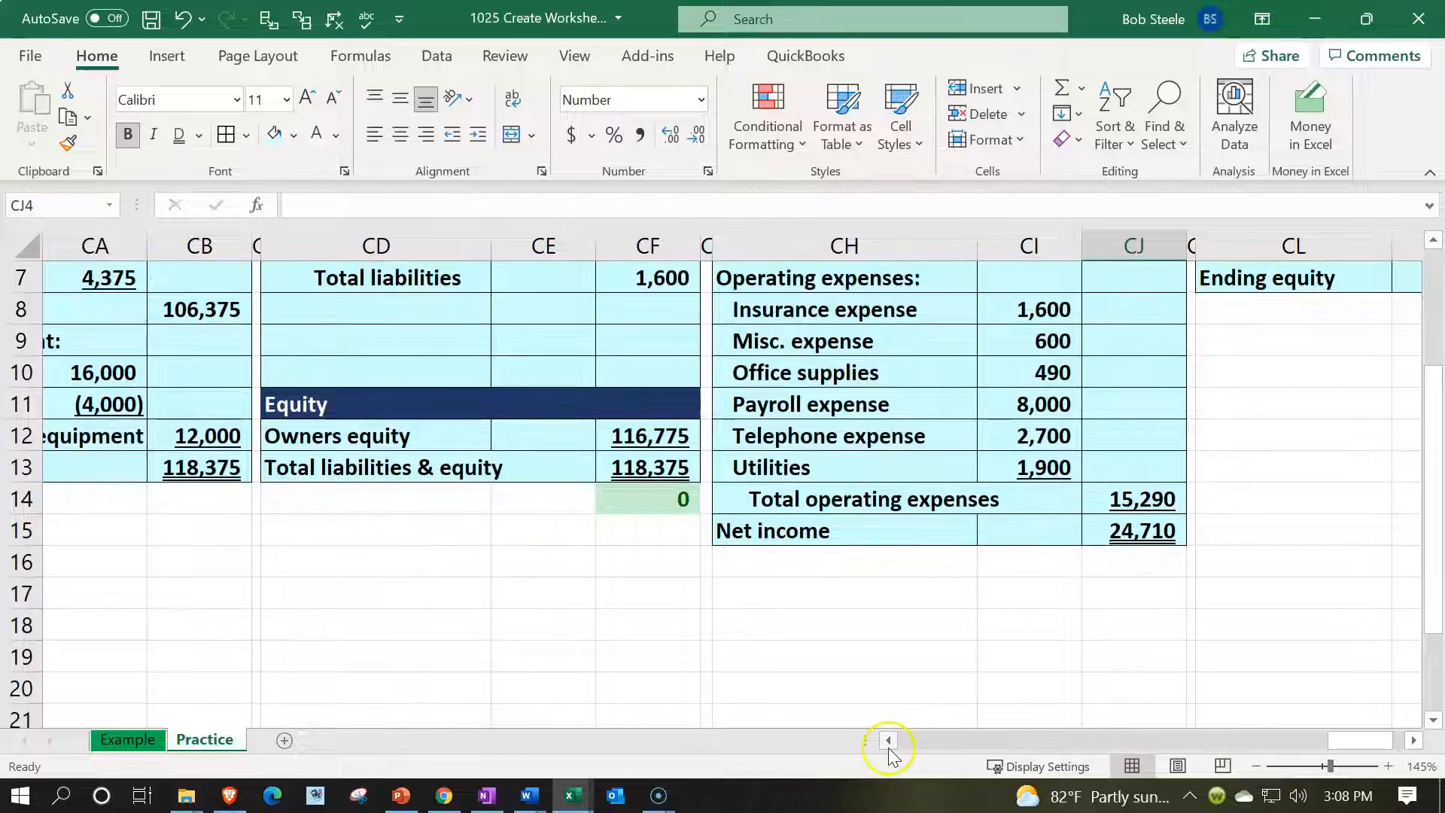
Sum the trial balance expenses in I16:I22 and review the income statement's operating expenses through the total in CJ14.
left_click(888, 739)
scroll(531, 515, "down", 1)
left_click_drag(410, 467, 399, 656)
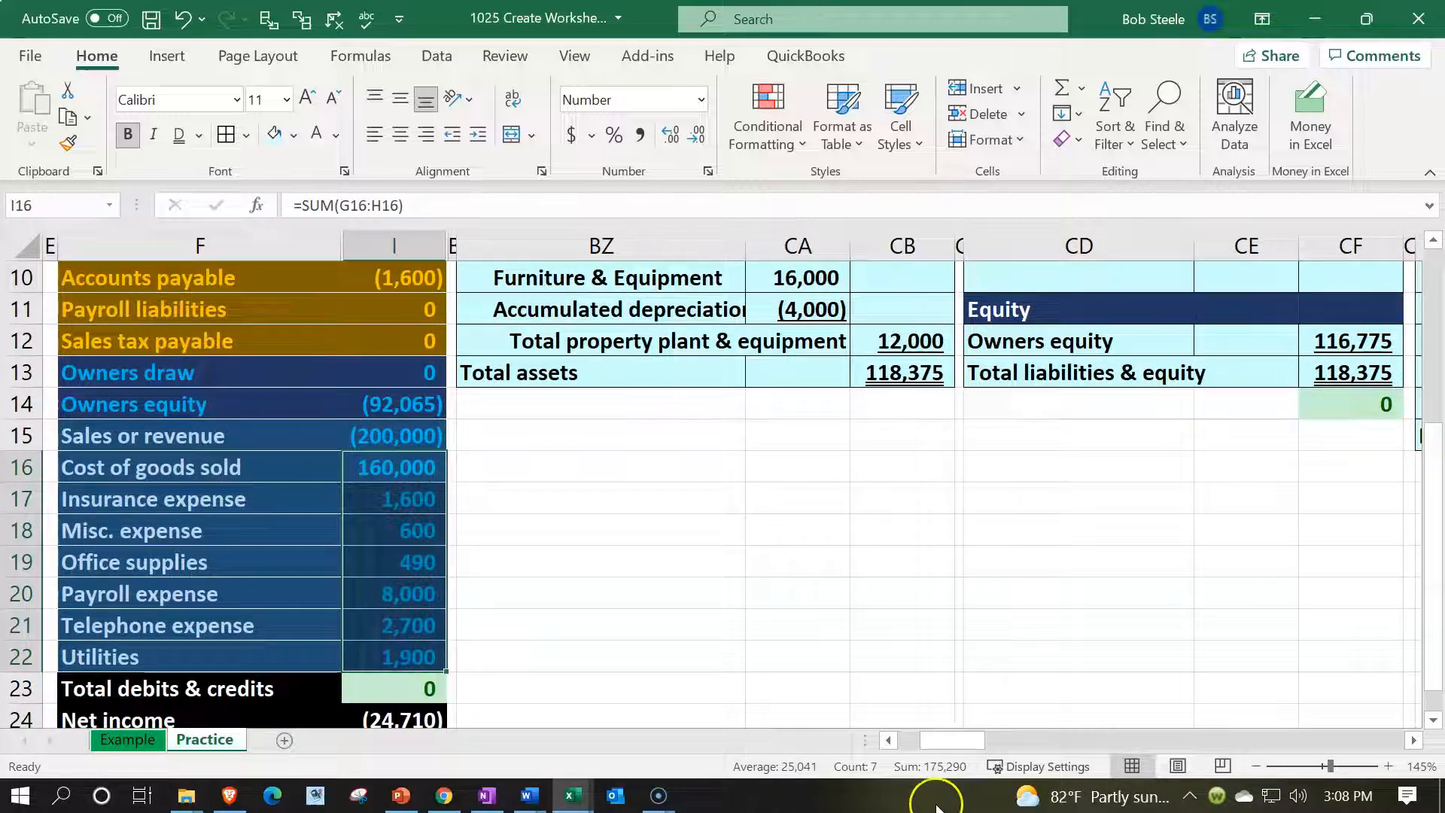
scroll(1019, 561, "up", 1)
left_click(1282, 326)
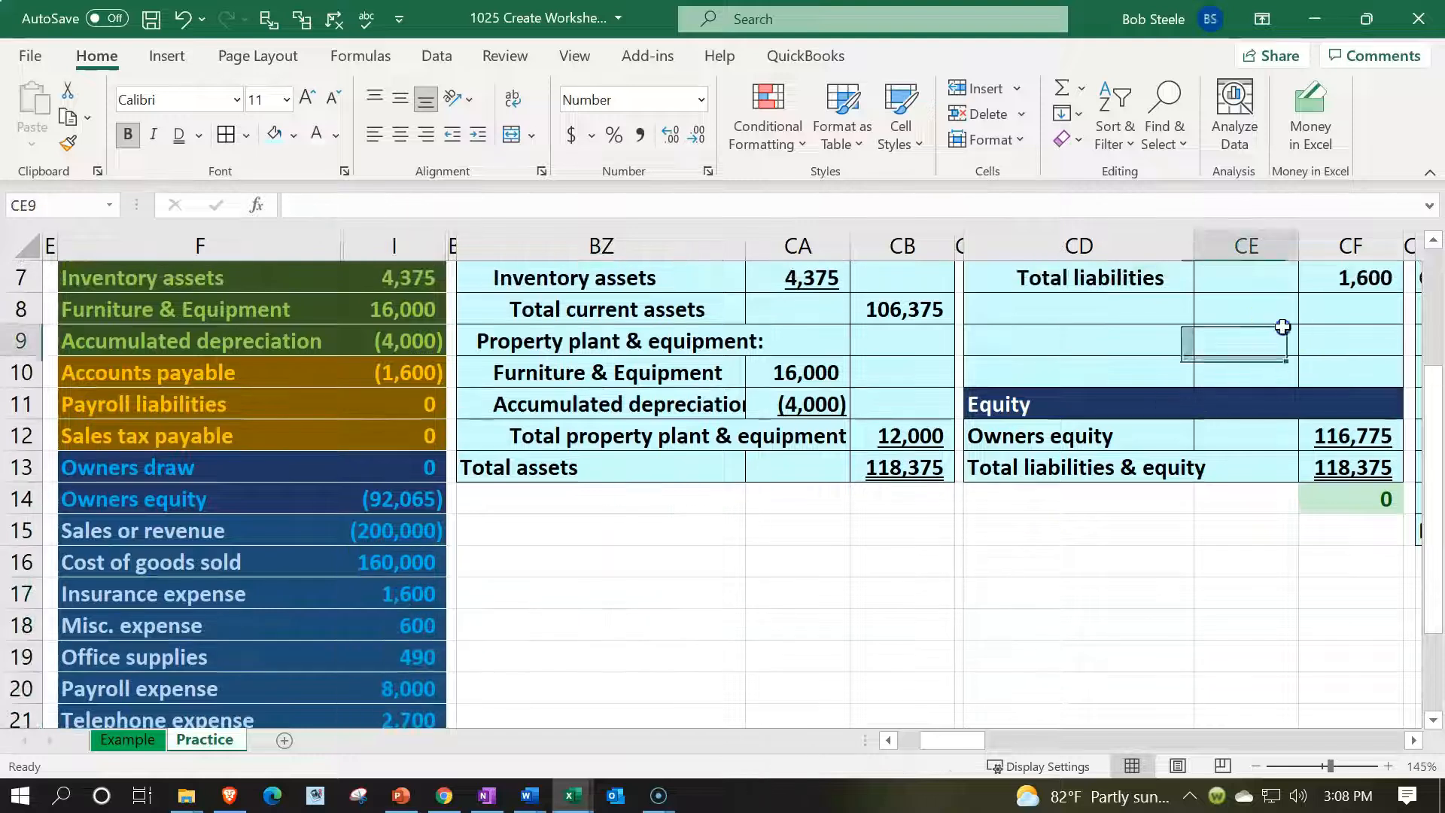
key("Right")
key("Right")
key("Right")
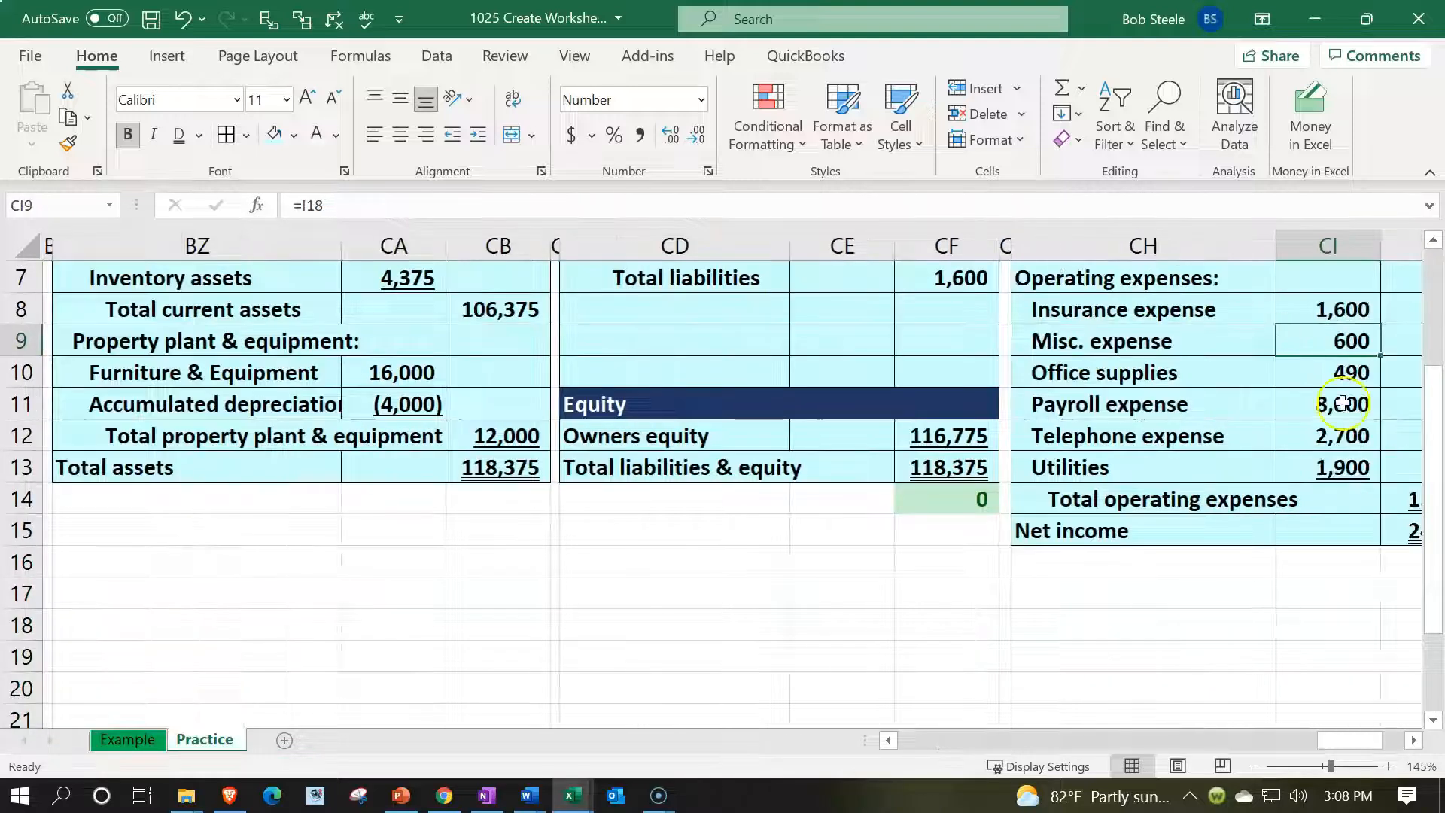
left_click(1364, 512)
key("Right")
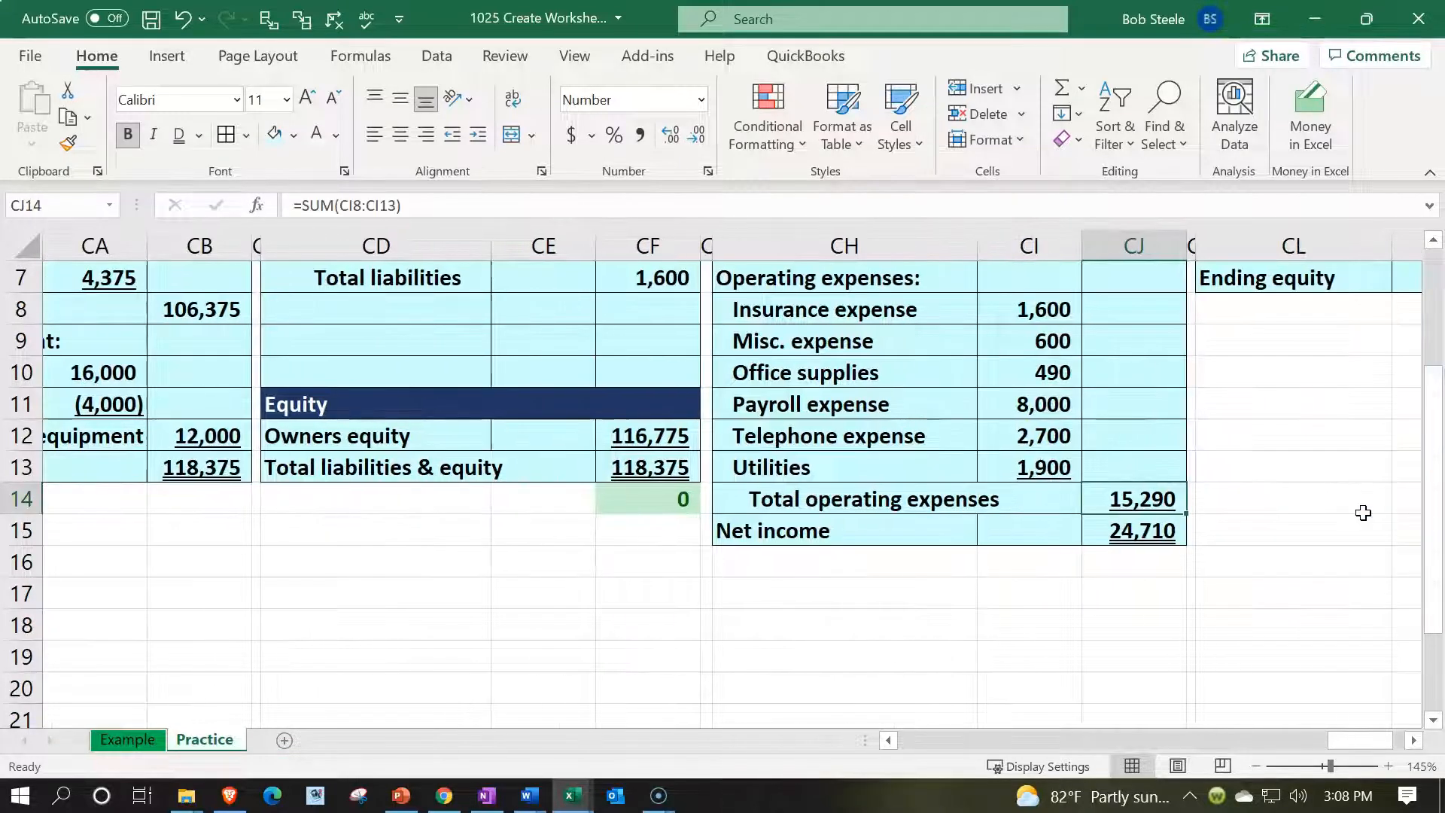
Sum the trial balance's revenue and expense accounts in I15:I22.
key("Left")
key("Left")
key("Left")
key("Left")
key("Left")
key("Left")
key("Left")
key("Left")
key("Left")
key("Left")
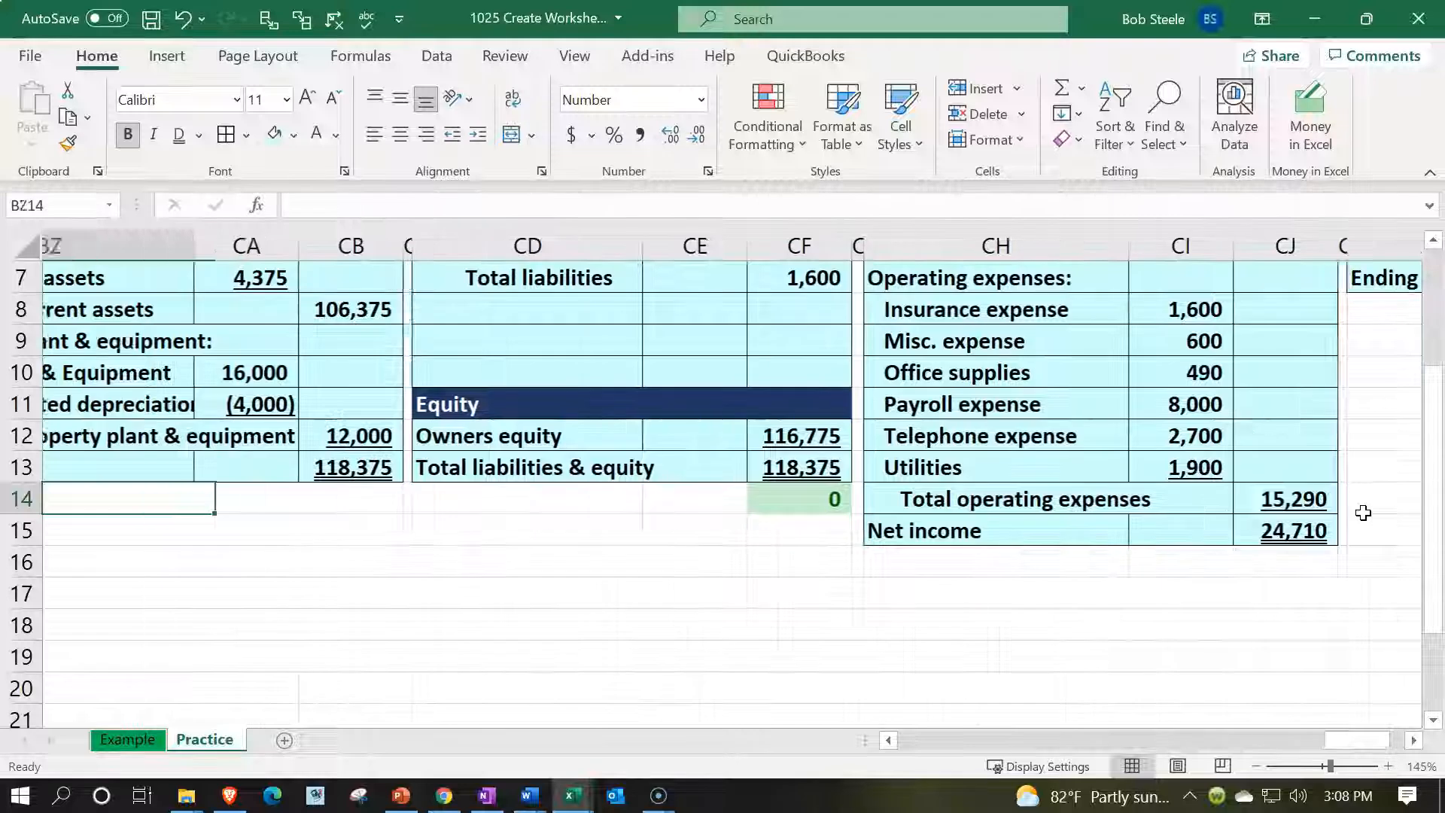
key("Left")
key("Left")
key("Left")
scroll(482, 576, "down", 1)
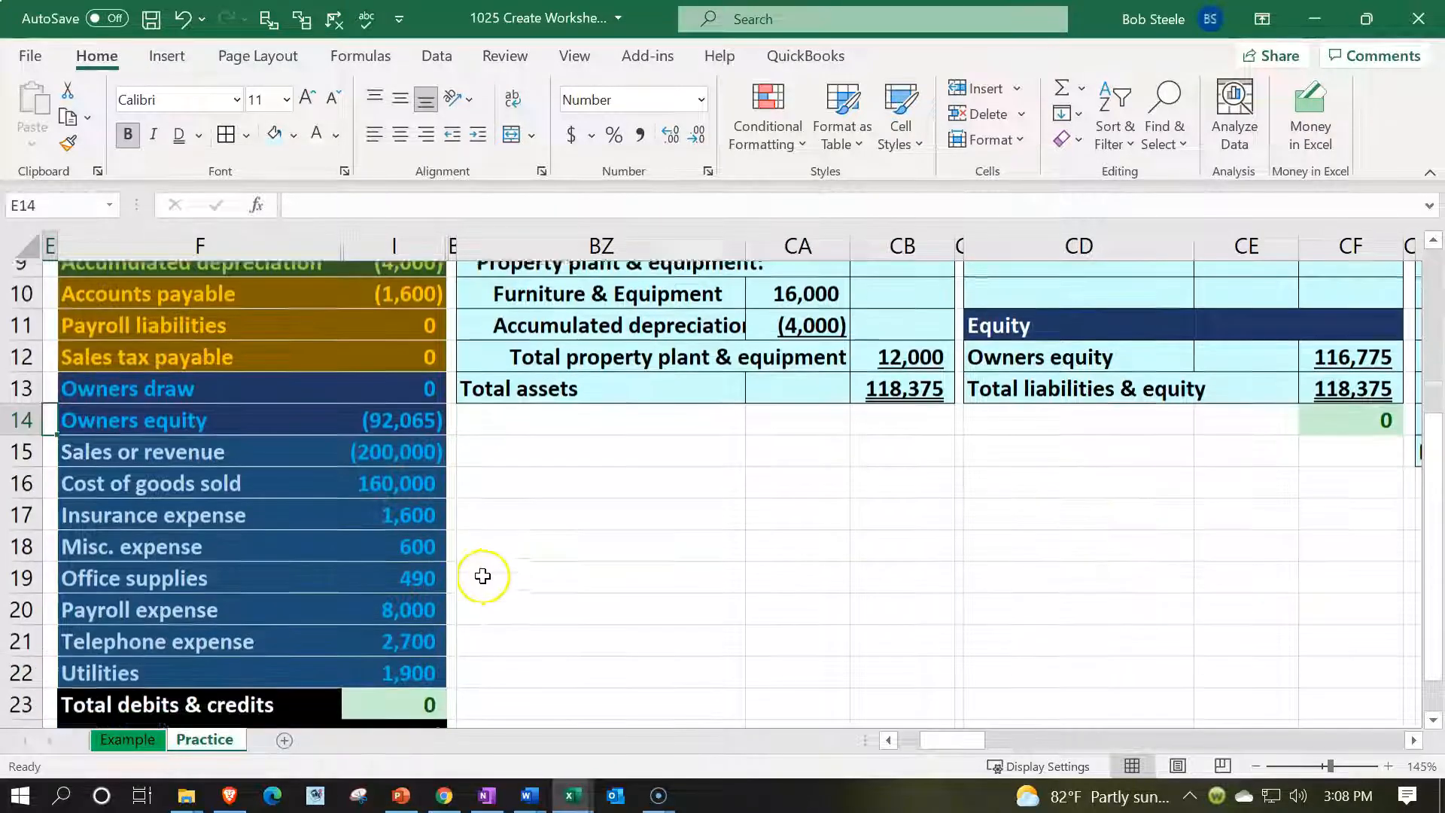
left_click_drag(387, 423, 390, 645)
scroll(597, 663, "down", 1)
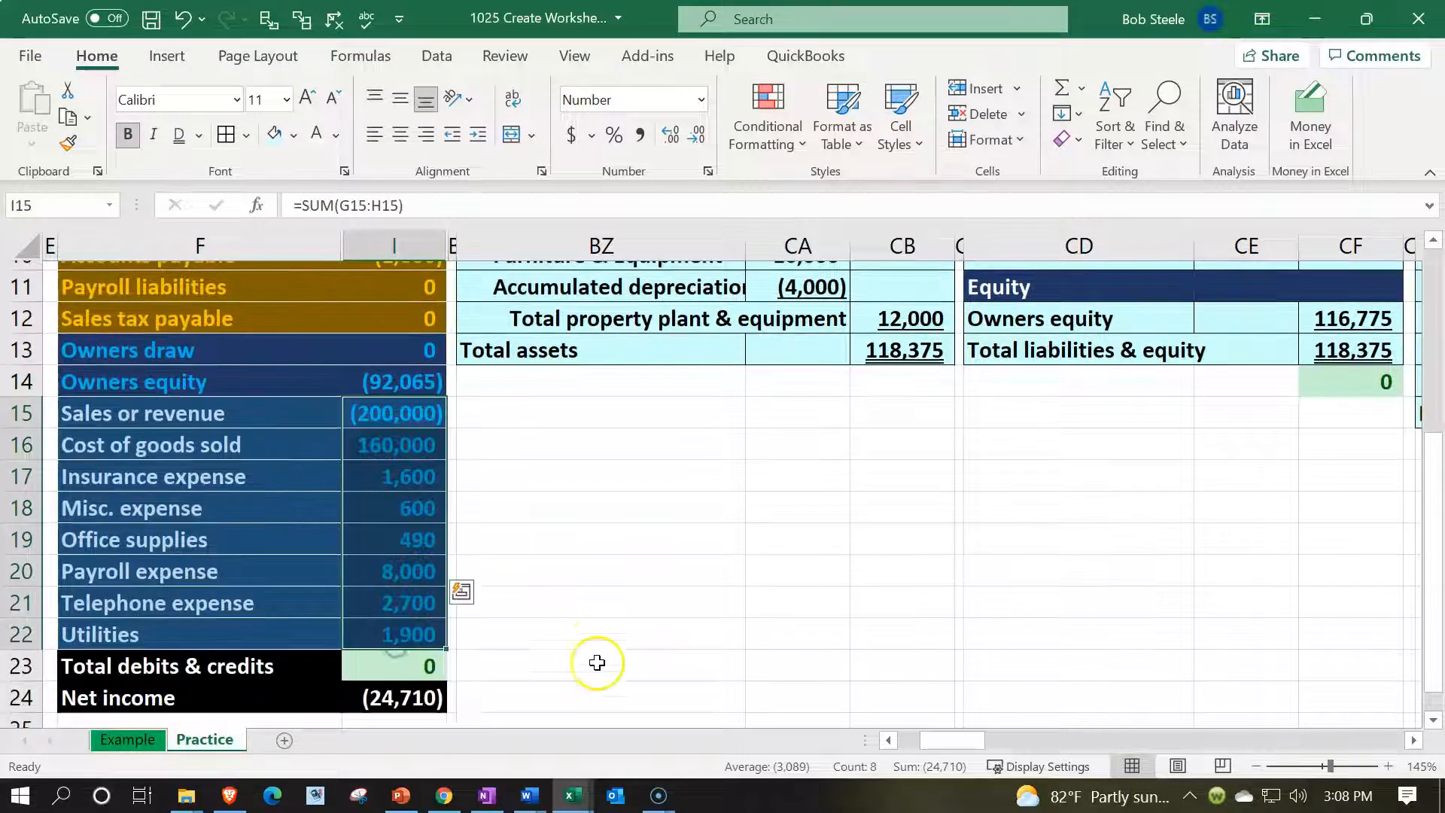
scroll(597, 662, "down", 1)
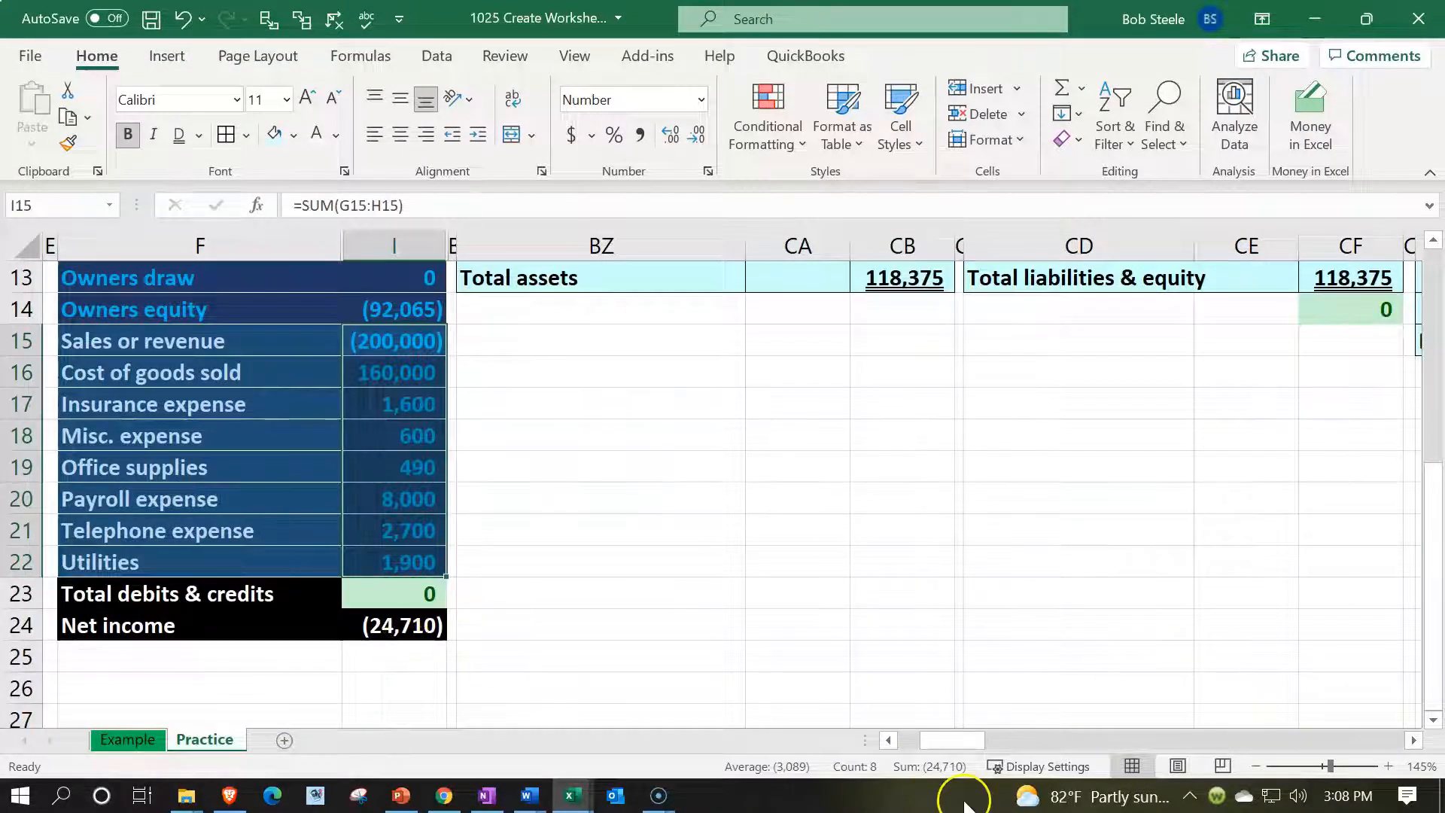
Check the net income in CJ15 of the income statement against the trial balance sum of I15:I22.
scroll(1210, 527, "up", 4)
left_click(1217, 459)
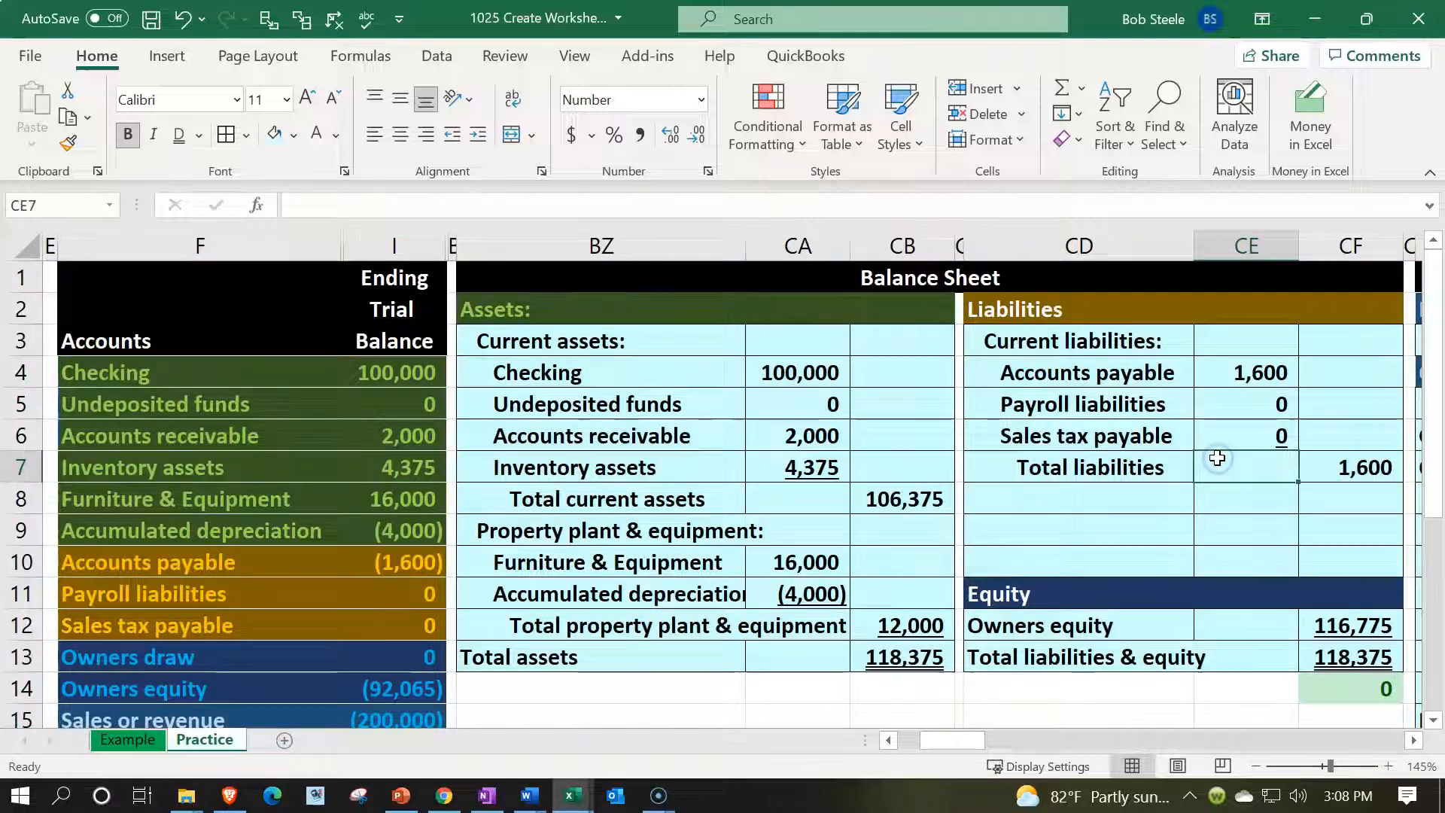
scroll(1218, 458, "right", 5)
left_click(1217, 457)
scroll(1218, 458, "down", 1)
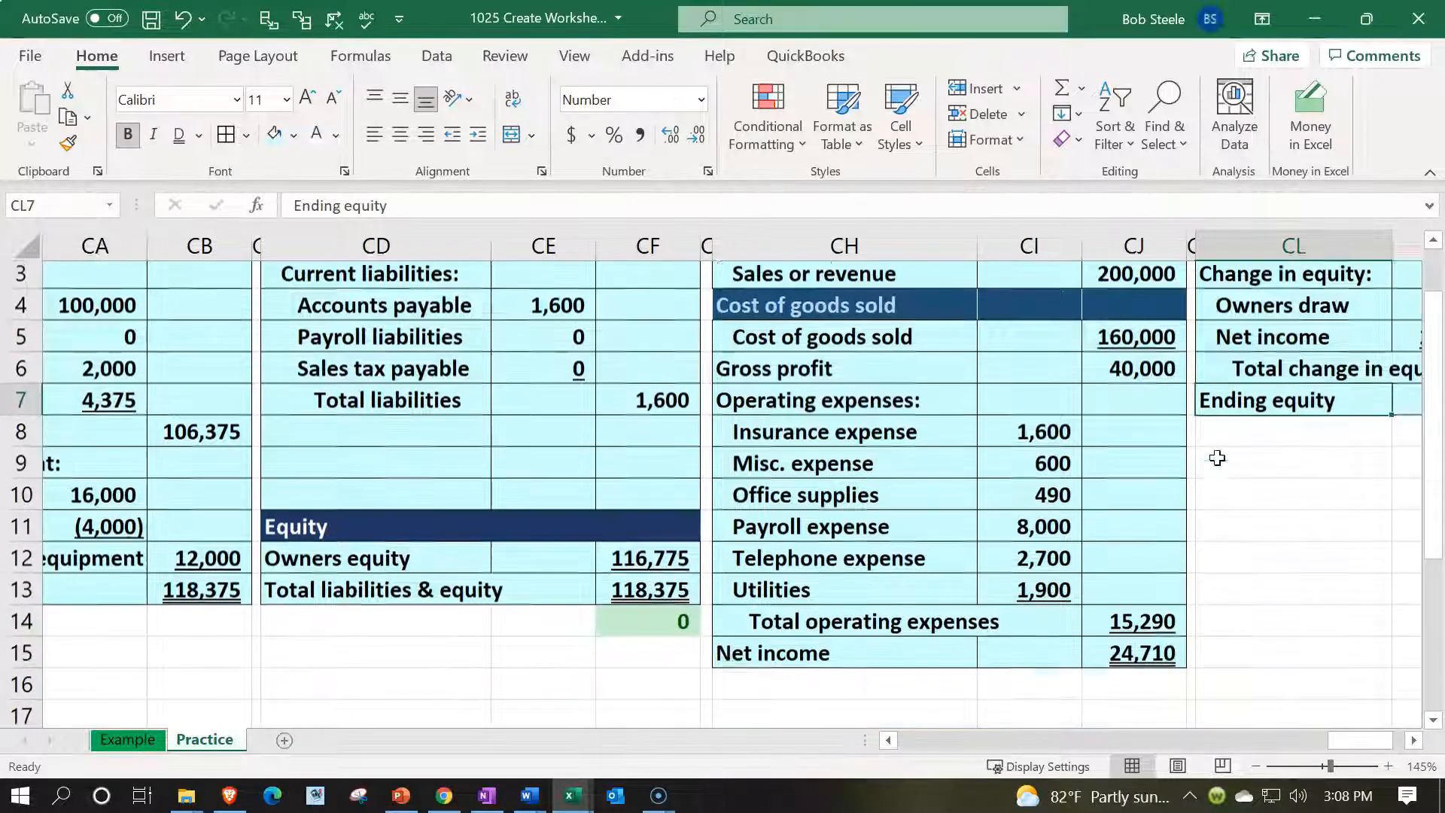
scroll(1204, 489, "down", 2)
left_click(1148, 531)
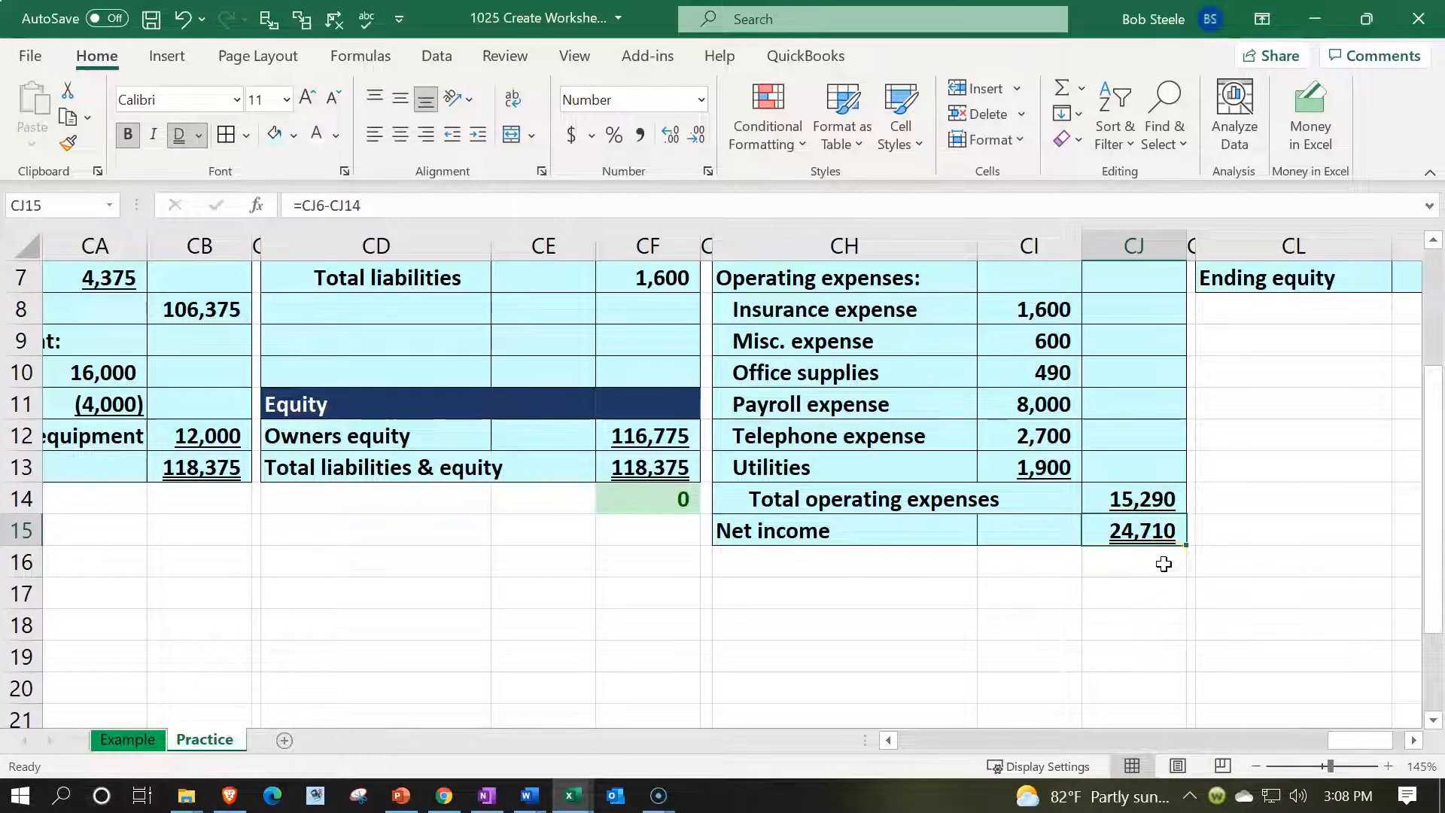
Compare the sum of the trial balance's assets and liabilities in I4:I12 with the sum of its equity accounts in I13:I22.
scroll(1165, 564, "up", 2)
left_click(1215, 457)
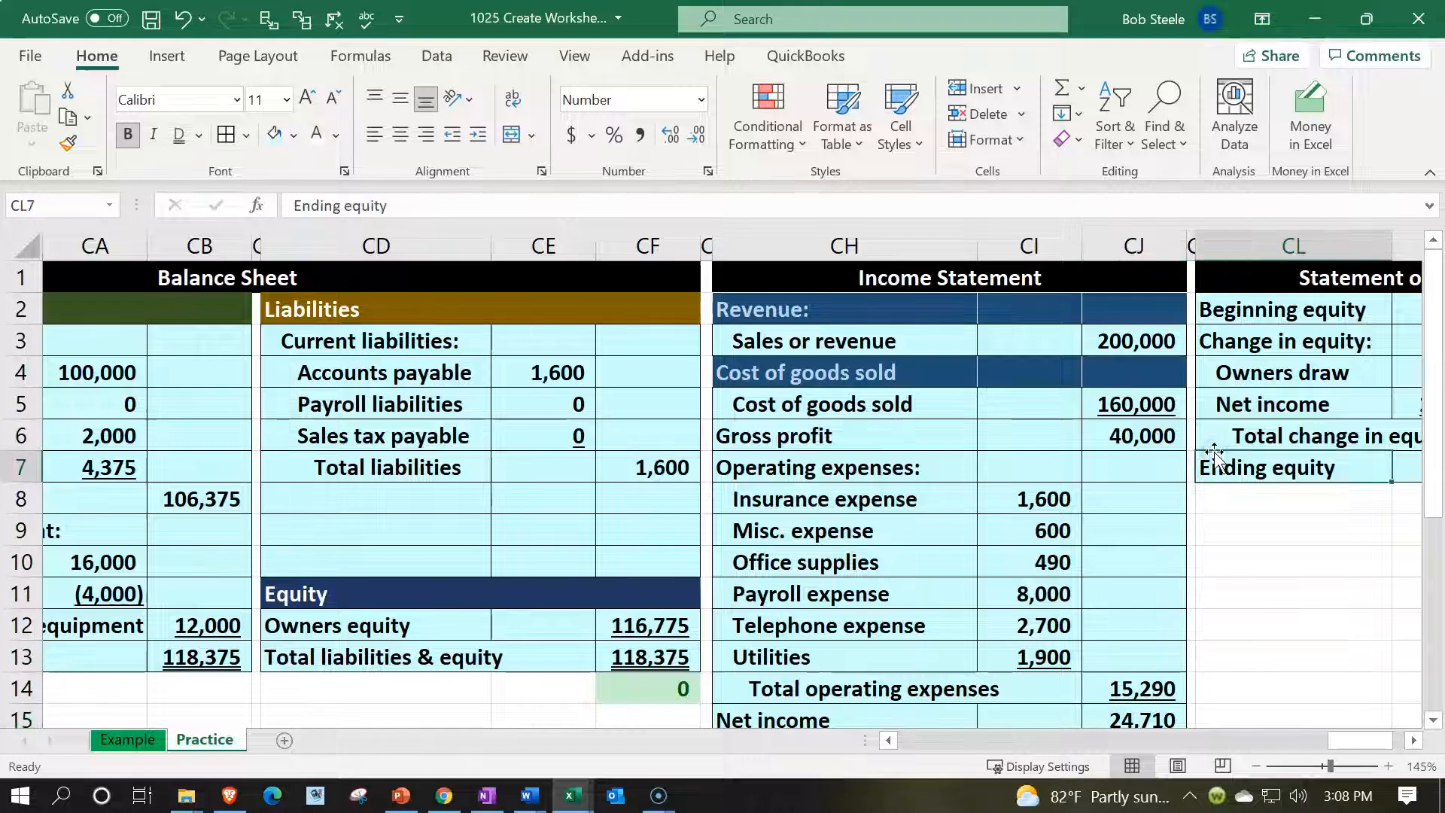
key("Home")
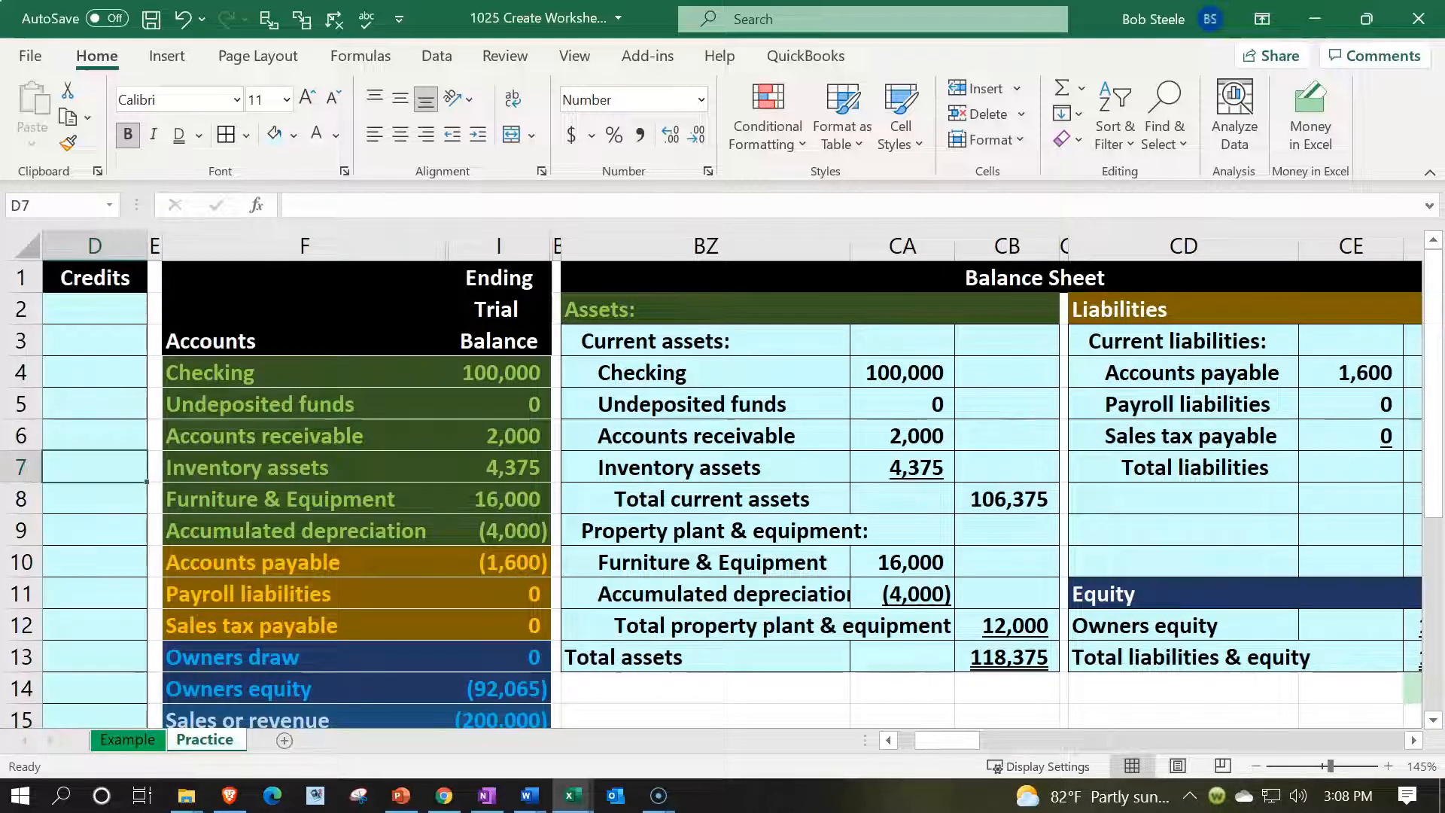
scroll(730, 493, "down", 1)
left_click_drag(518, 284, 539, 531)
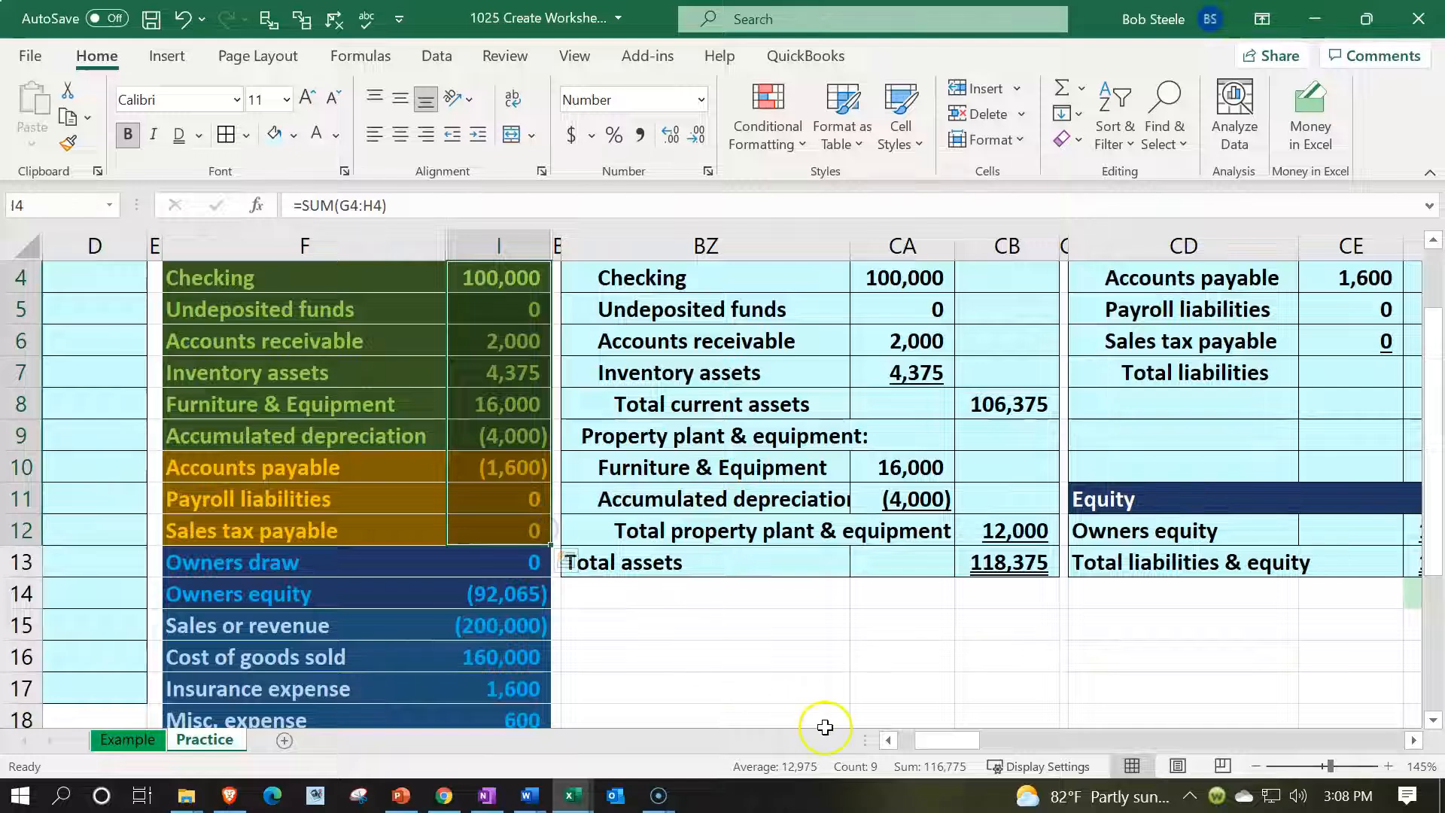
scroll(830, 583, "down", 1)
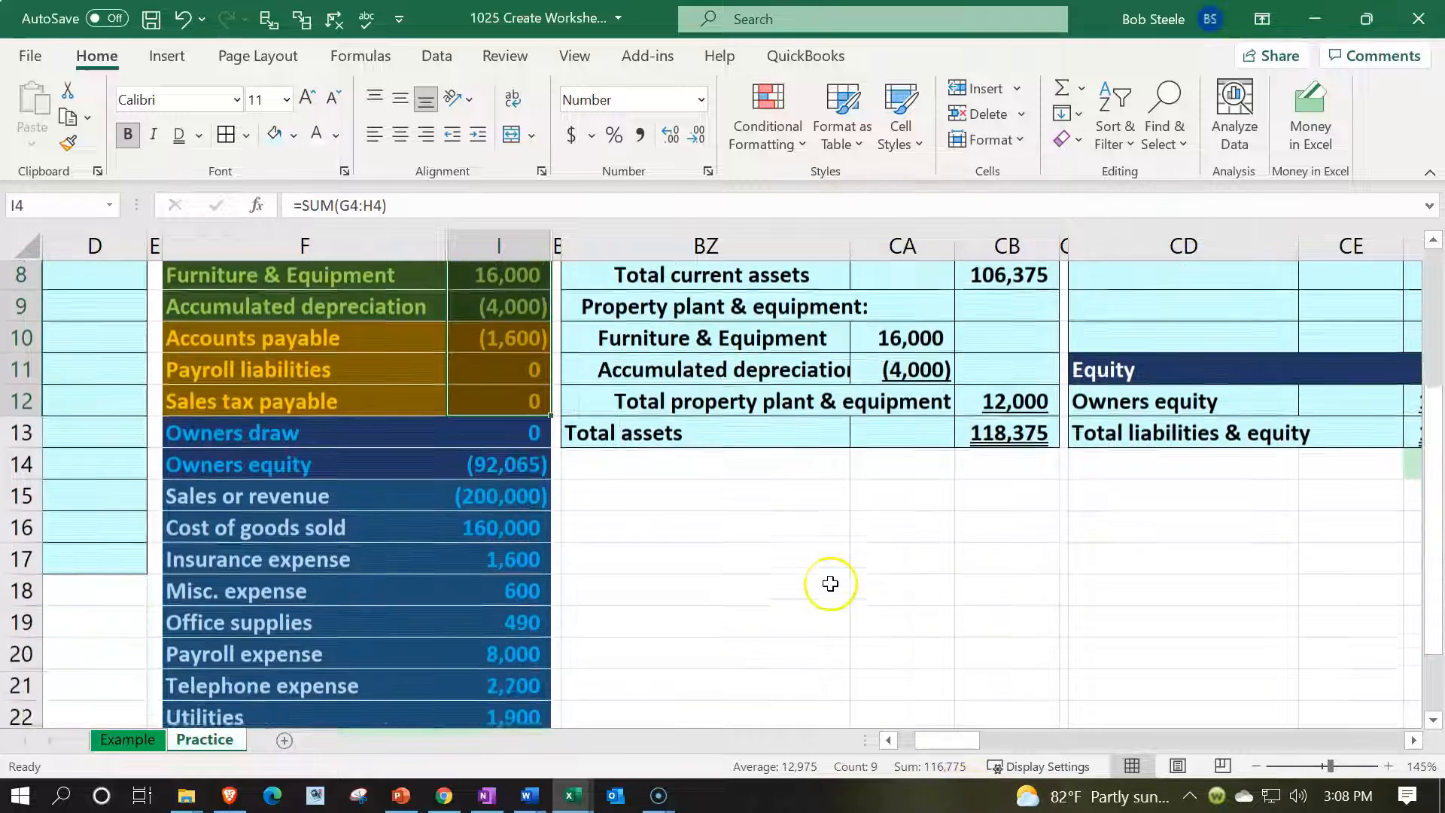
scroll(830, 583, "down", 1)
left_click_drag(502, 373, 514, 656)
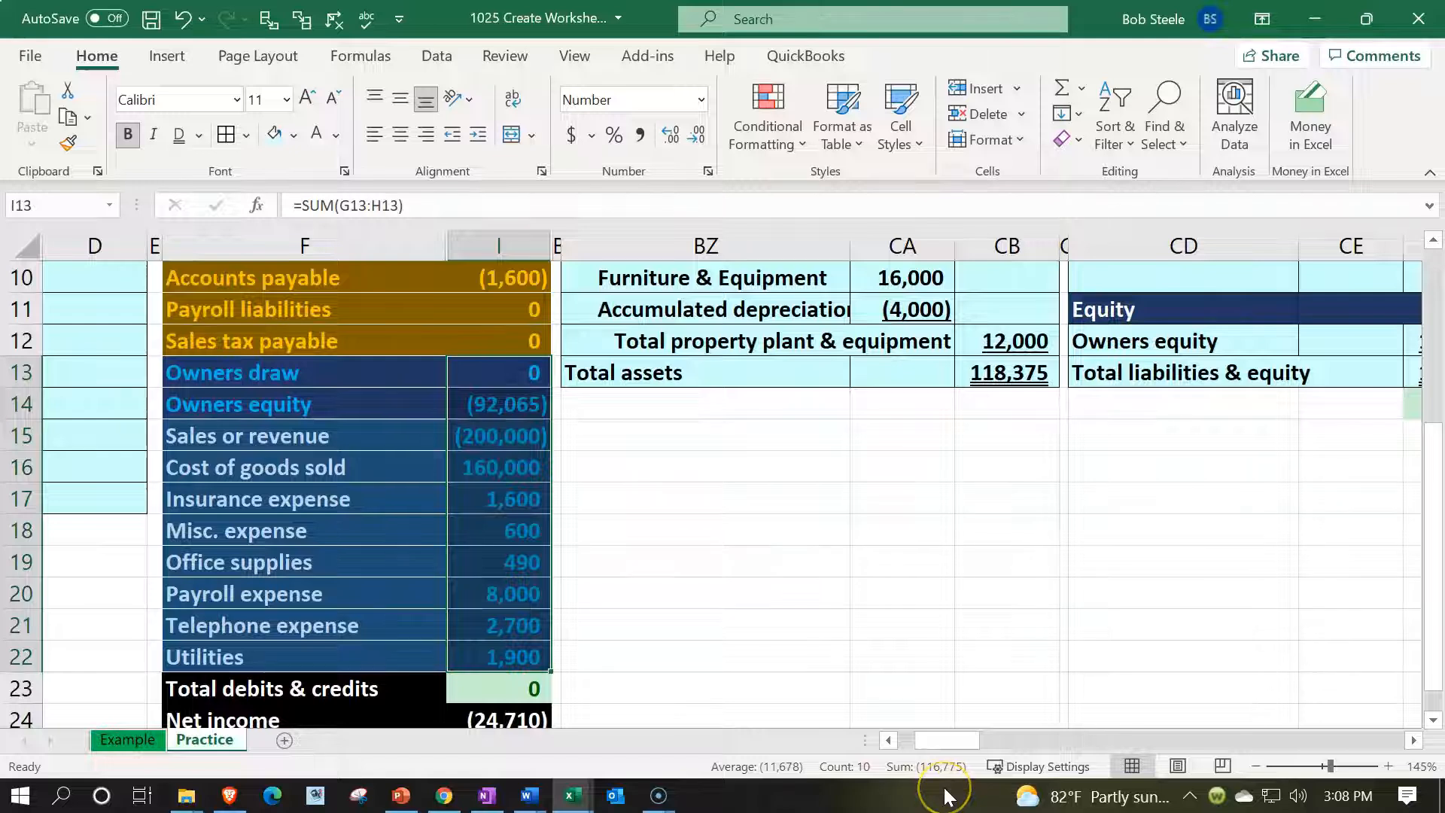
Check the ending equity in CN7 of the statement of equity against the trial balance equity sum.
scroll(1074, 564, "up", 3)
left_click(1081, 391)
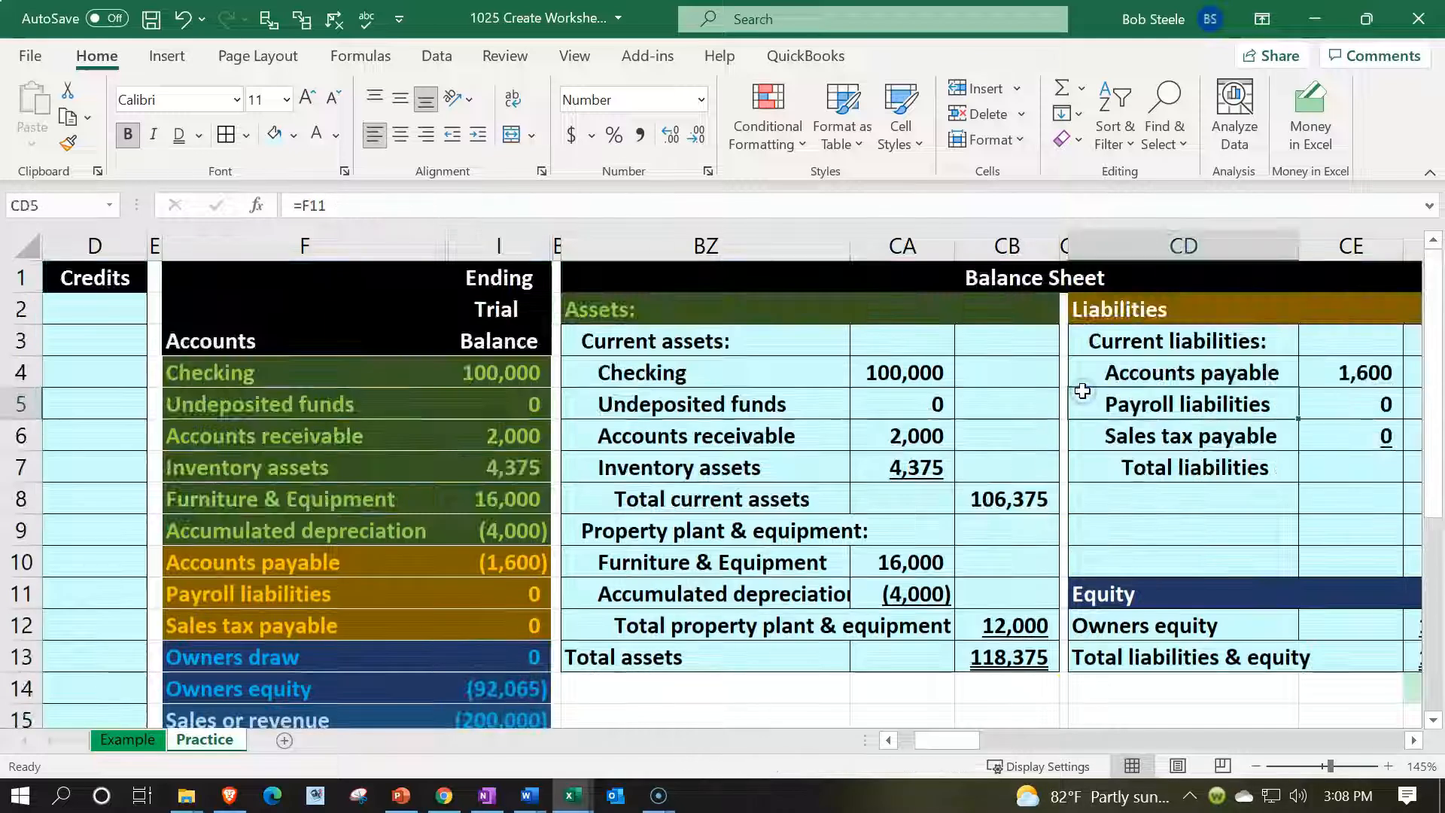
key("Right")
key("Right")
key("Right")
key("Right")
key("Right")
key("Right")
key("Right")
key("Right")
key("Right")
key("Right")
key("Right")
key("Down")
key("Down")
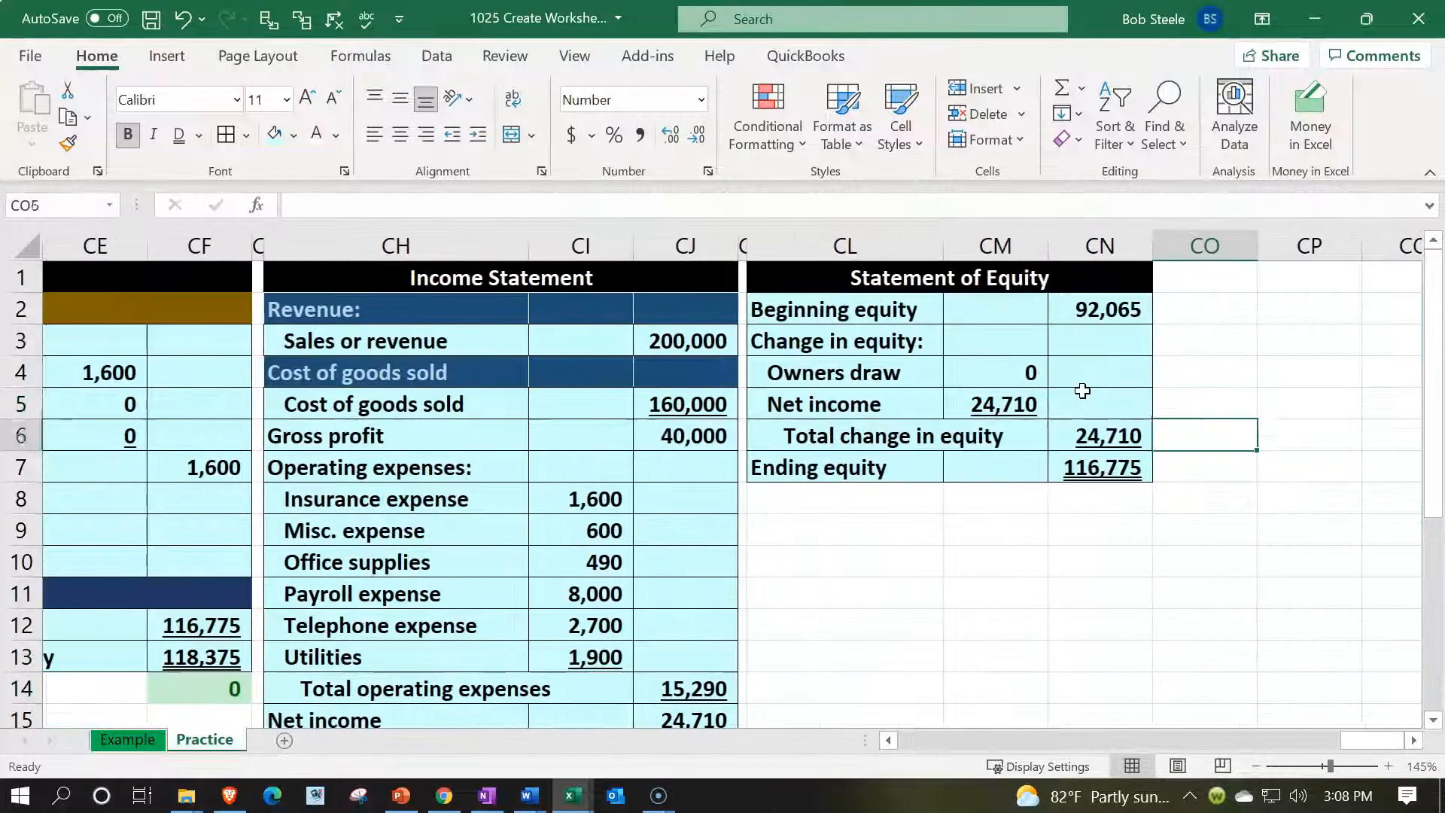
key("Left")
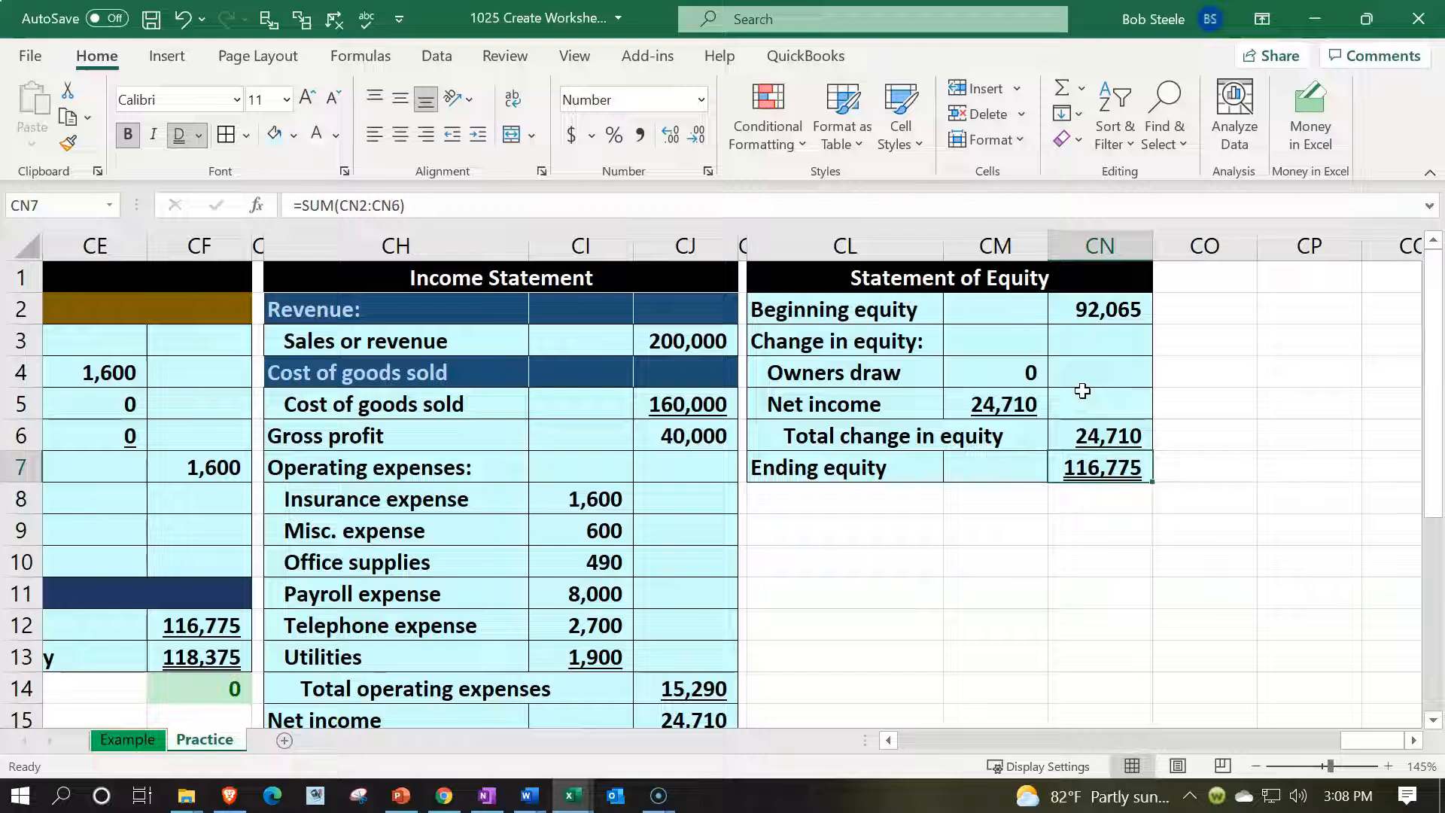
Go back from the statement of equity to the balance sheet and review its owners equity.
key("Left")
key("Left")
key("Left")
key("Left")
key("Left")
key("Left")
key("Left")
key("Left")
key("Left")
key("Left")
key("Left")
key("Left")
key("Left")
key("Left")
key("Left")
key("Left")
key("Left")
key("Left")
key("Left")
key("Left")
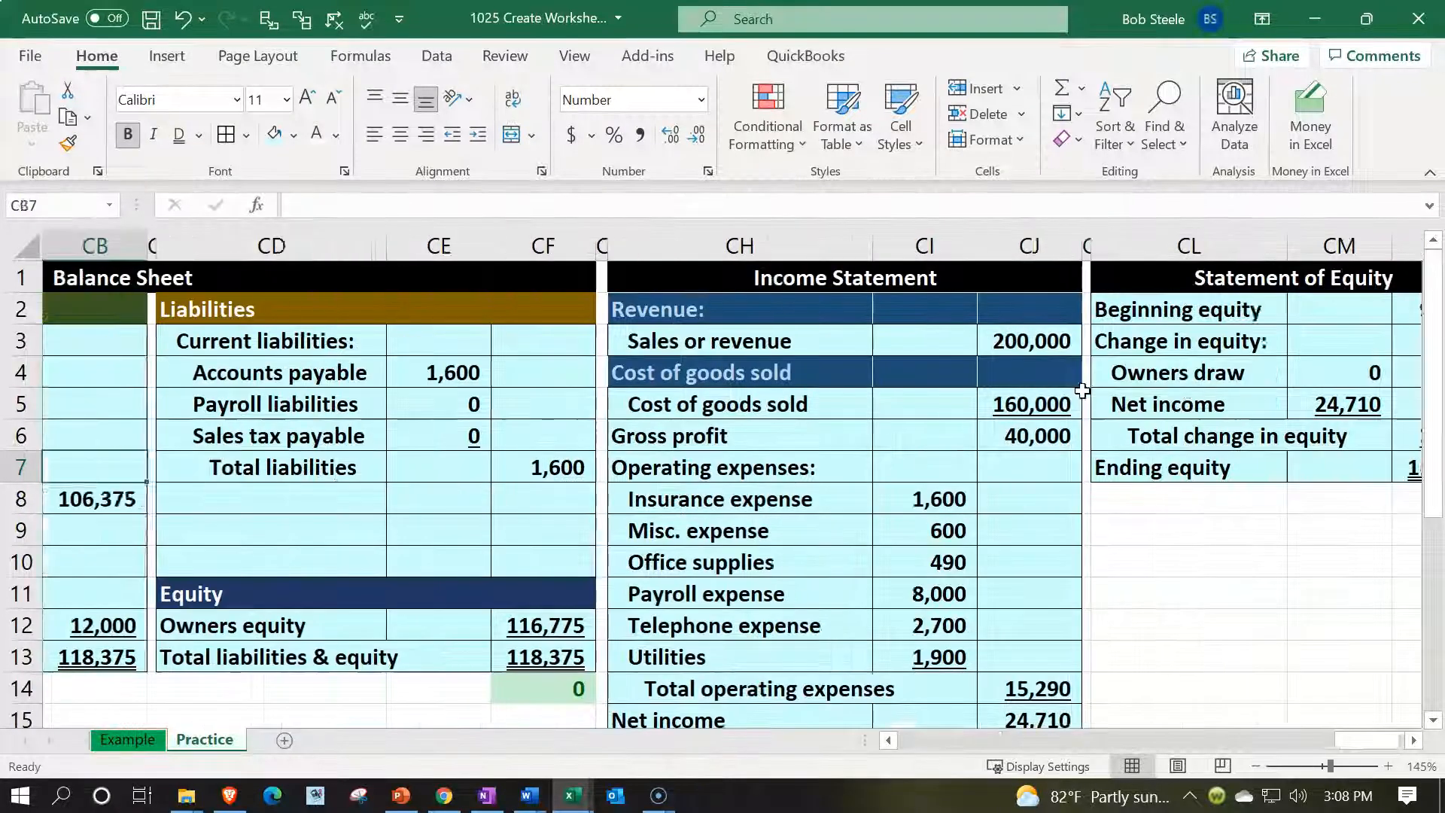